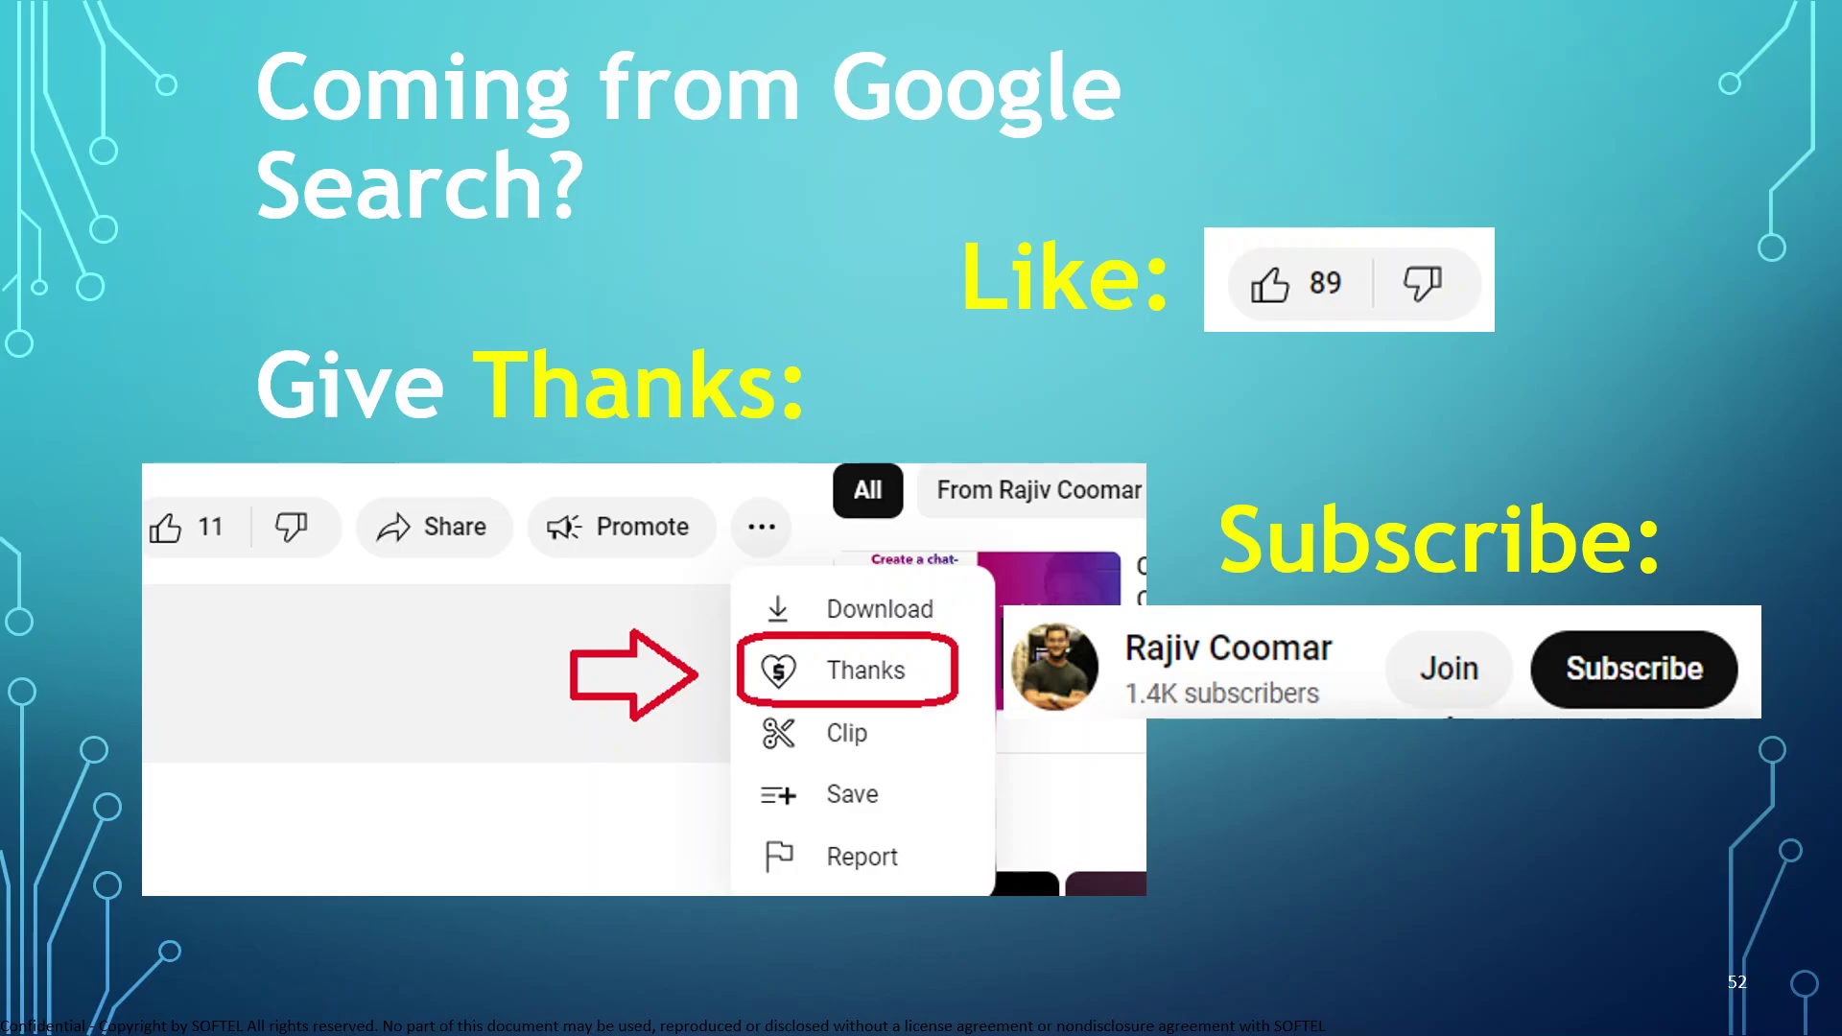
Leave the PowerPoint slide show and show the amazon-connect-streams Documentation.md page in Chrome
key(Escape)
click(496, 1001)
click(231, 21)
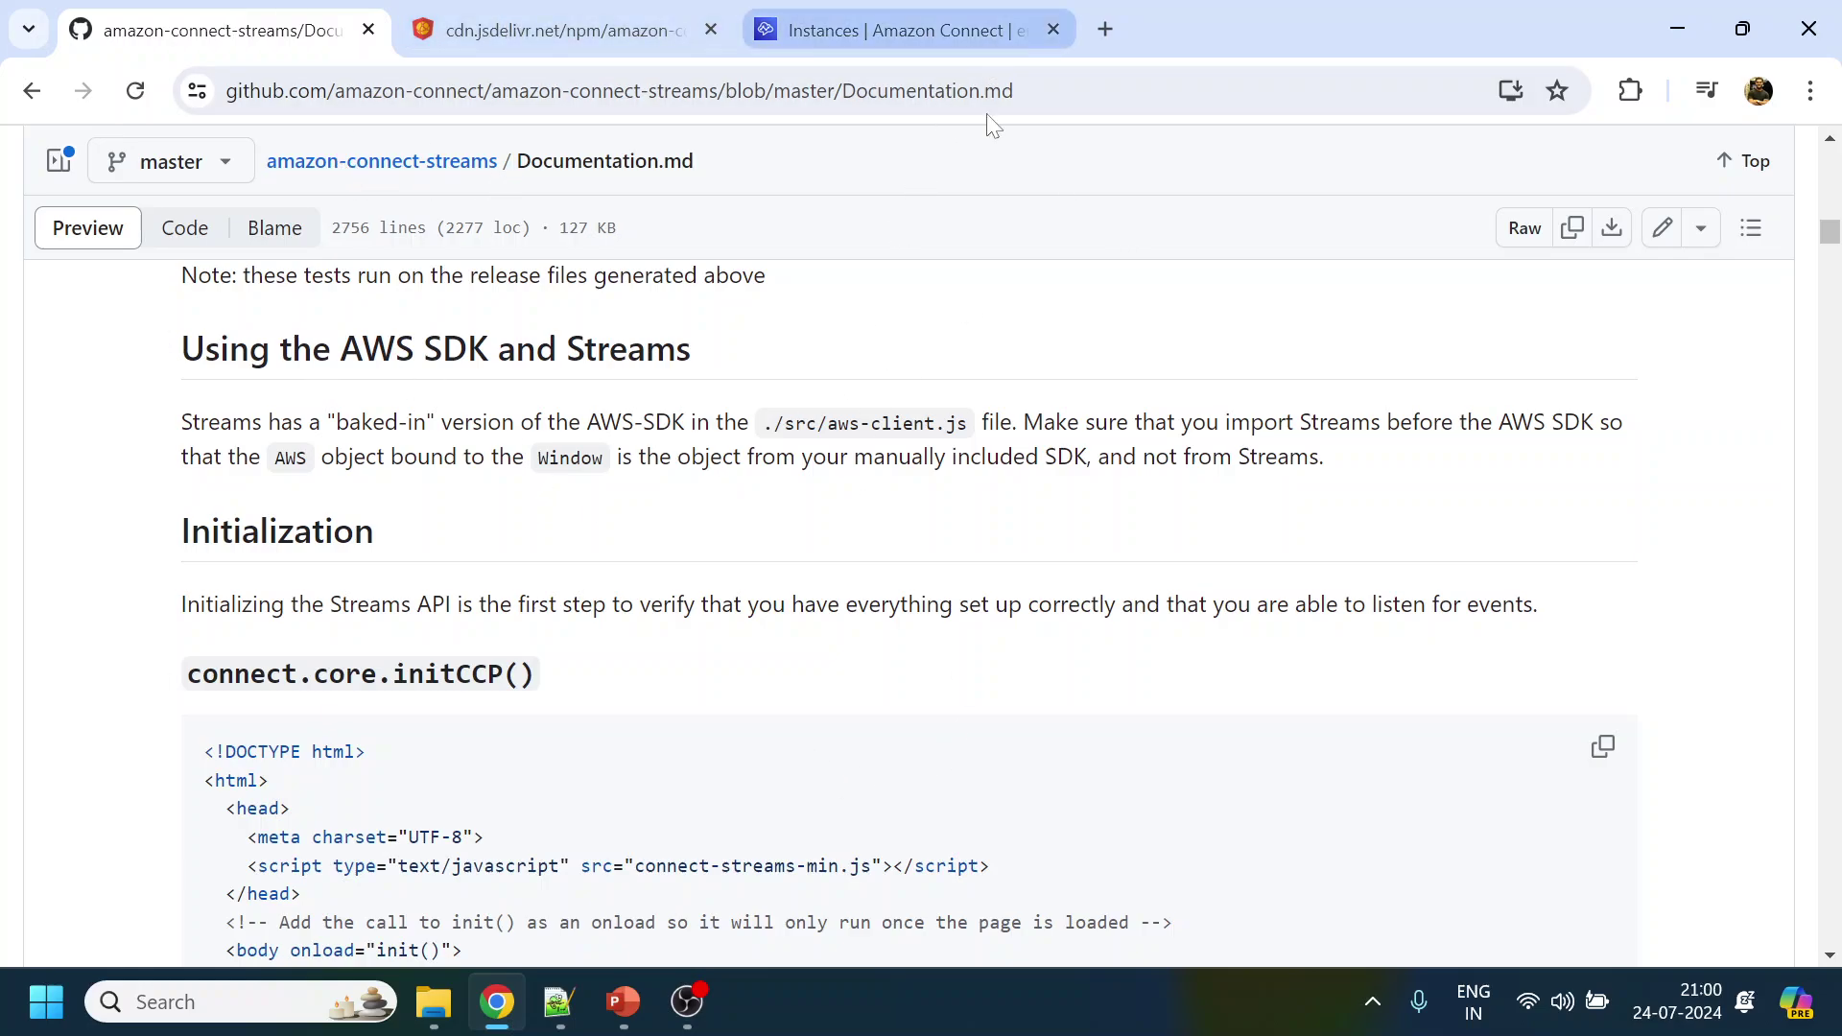
Copy the full connect.core.initCCP() example HTML from the Initialization section's code block
click(969, 91)
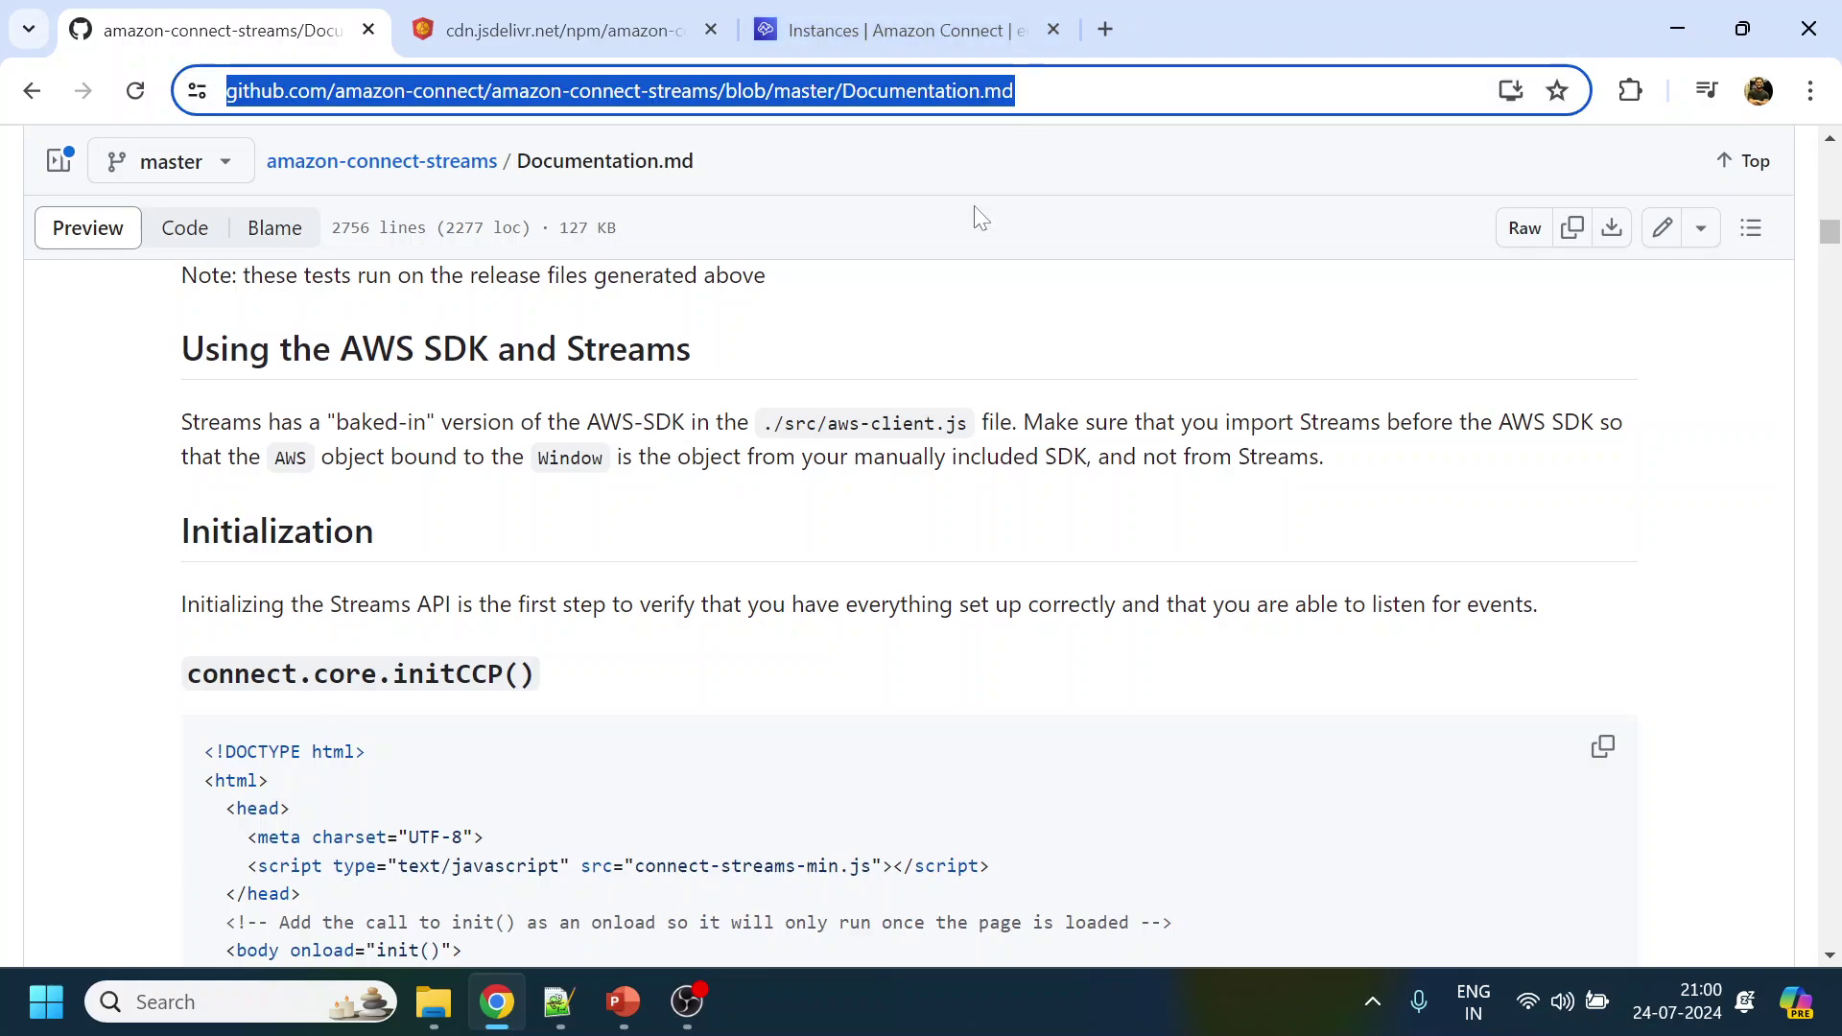
click(962, 669)
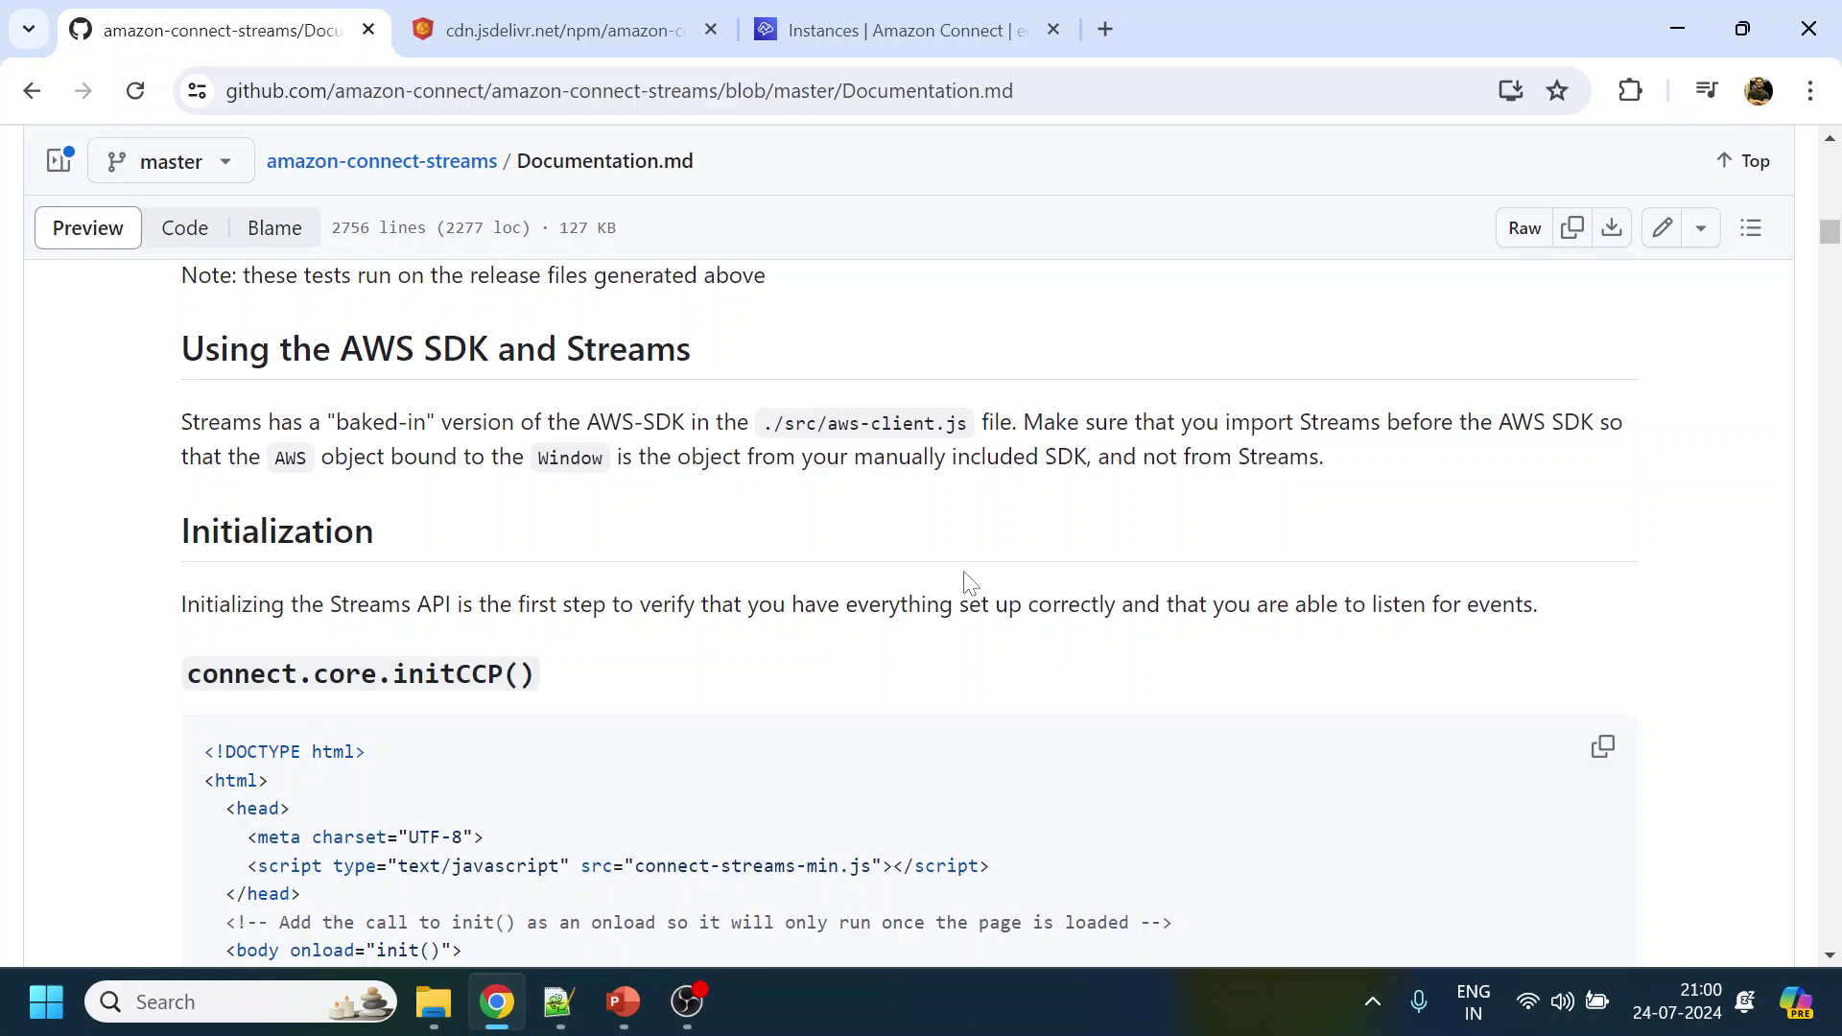
scroll(964, 595, down, 5)
scroll(751, 572, up, 1)
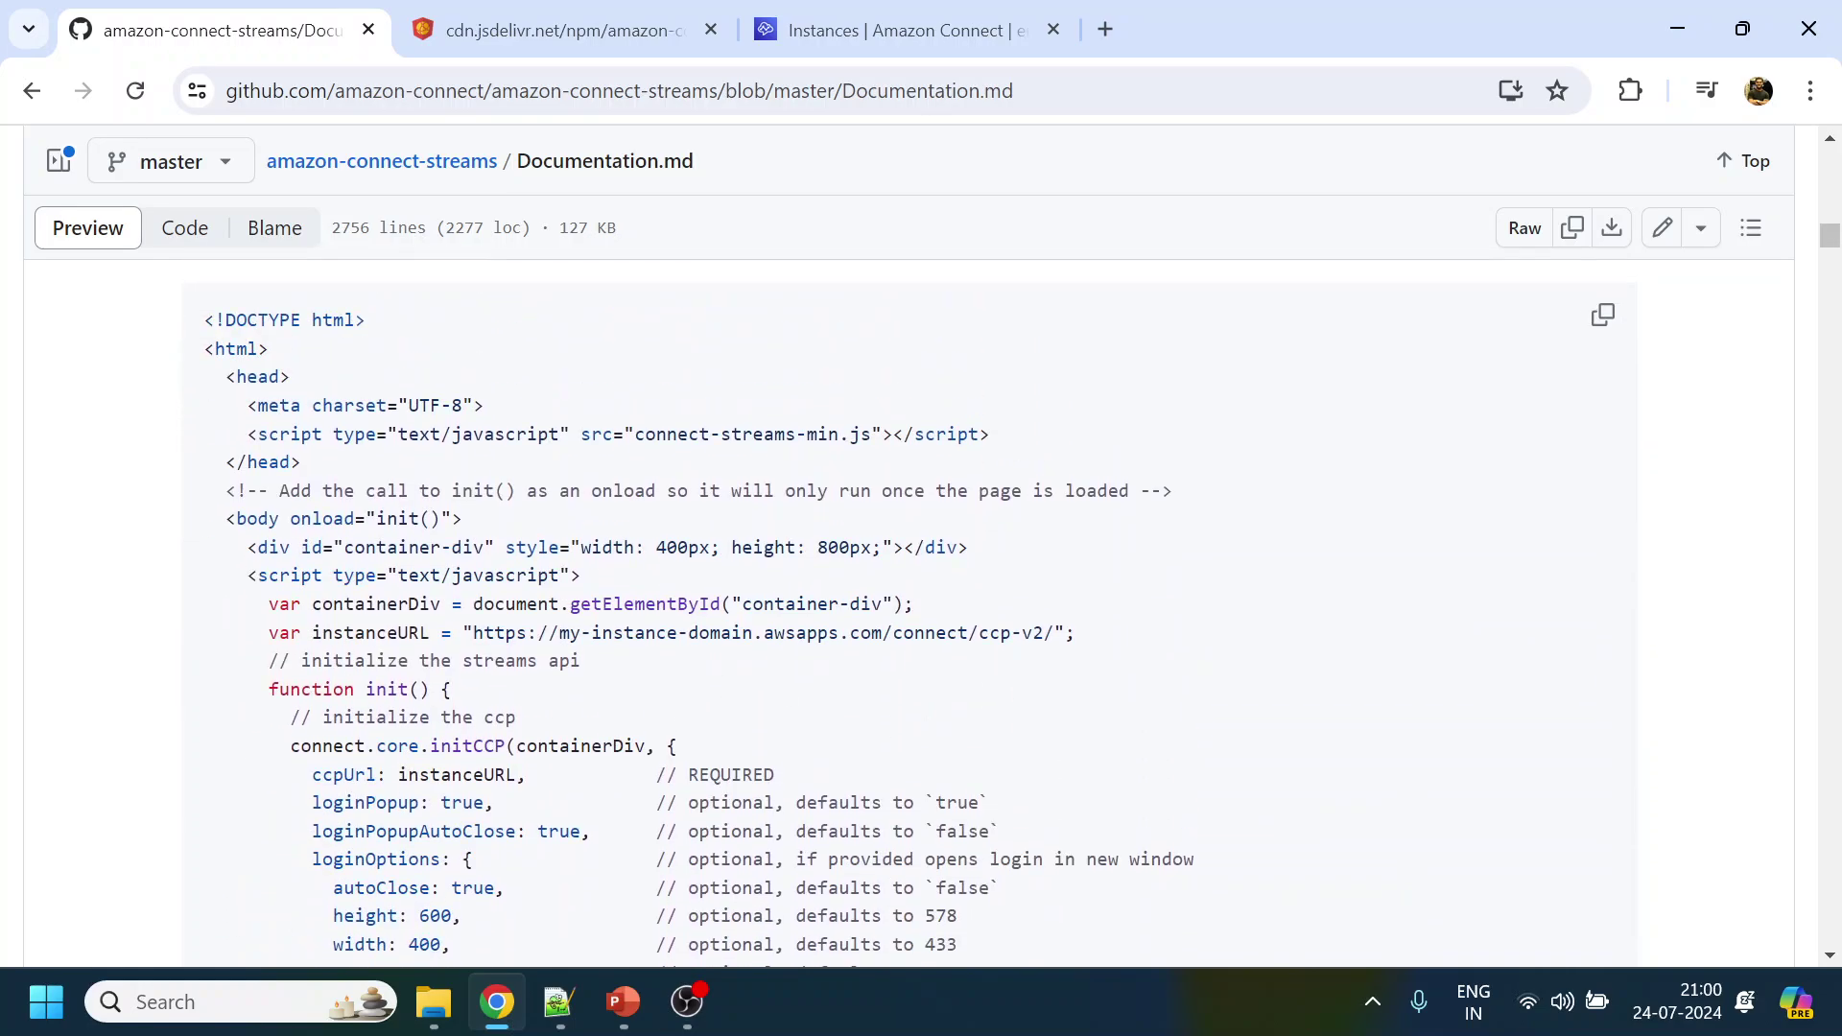
drag(202, 322, 526, 701)
scroll(527, 701, down, 10)
scroll(807, 446, up, 7)
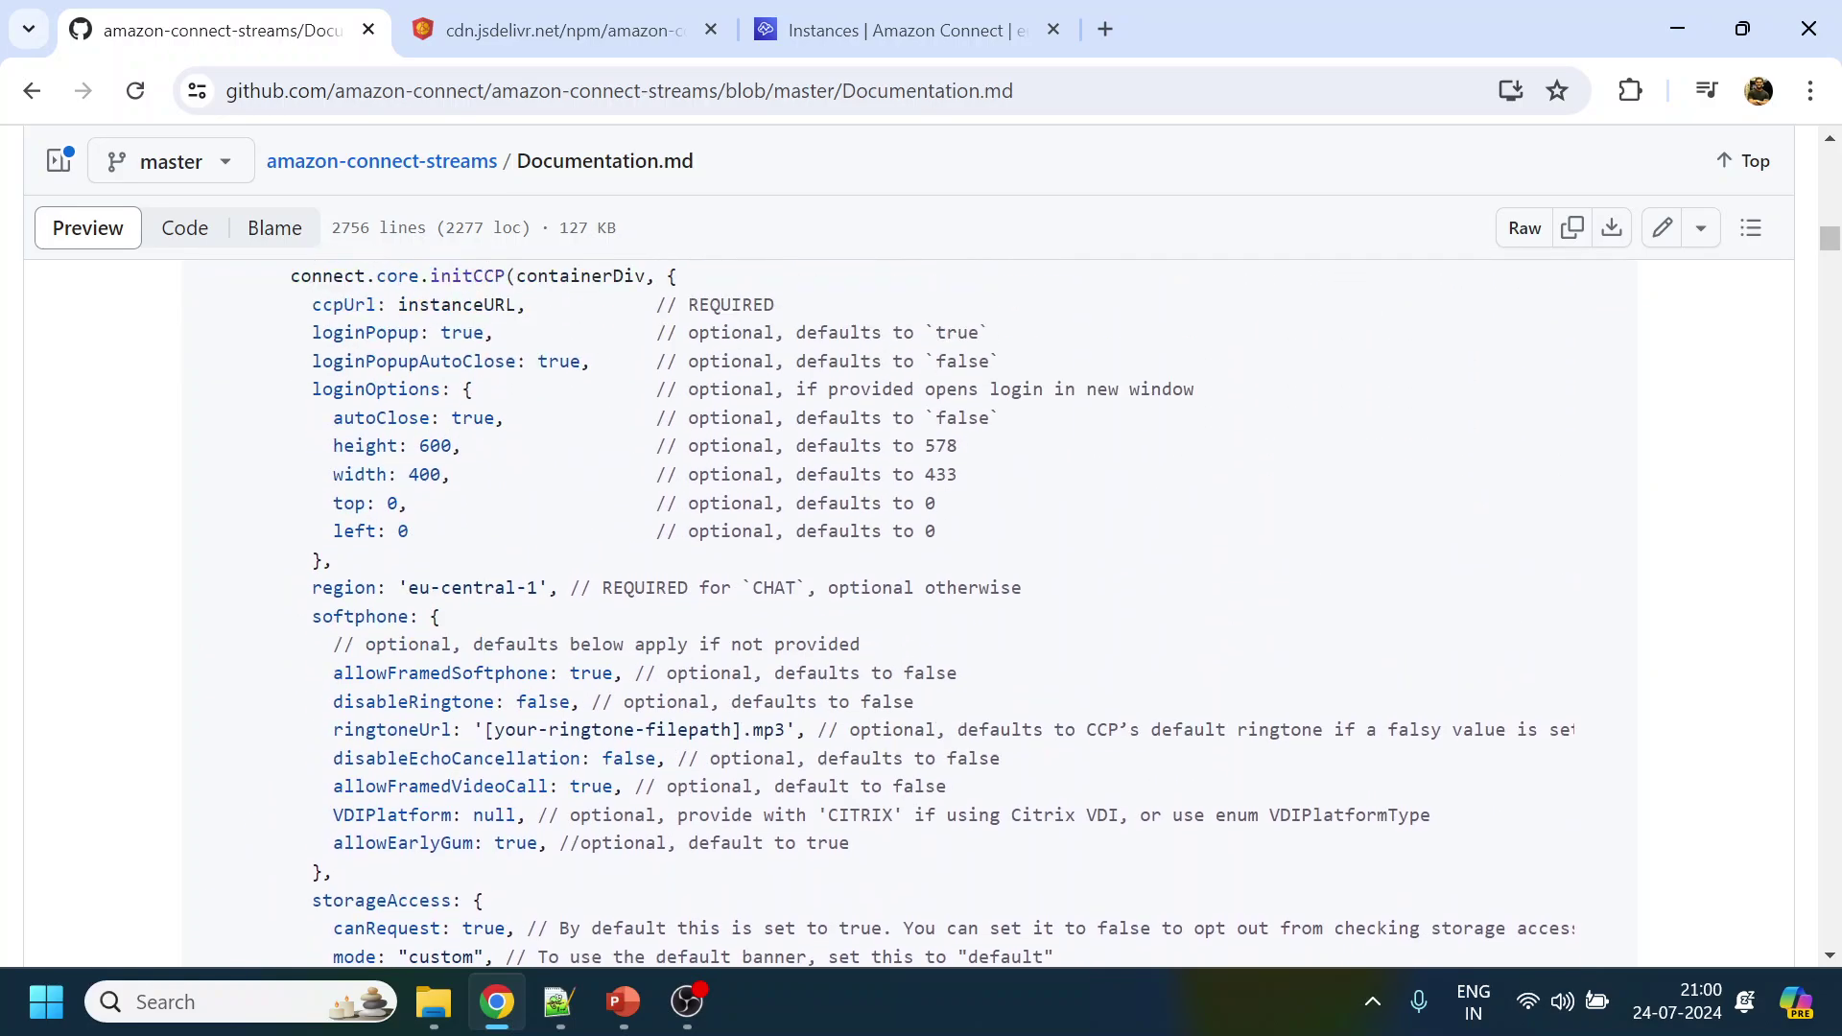
click(807, 446)
drag(590, 344, 721, 344)
scroll(721, 345, up, 3)
click(1602, 315)
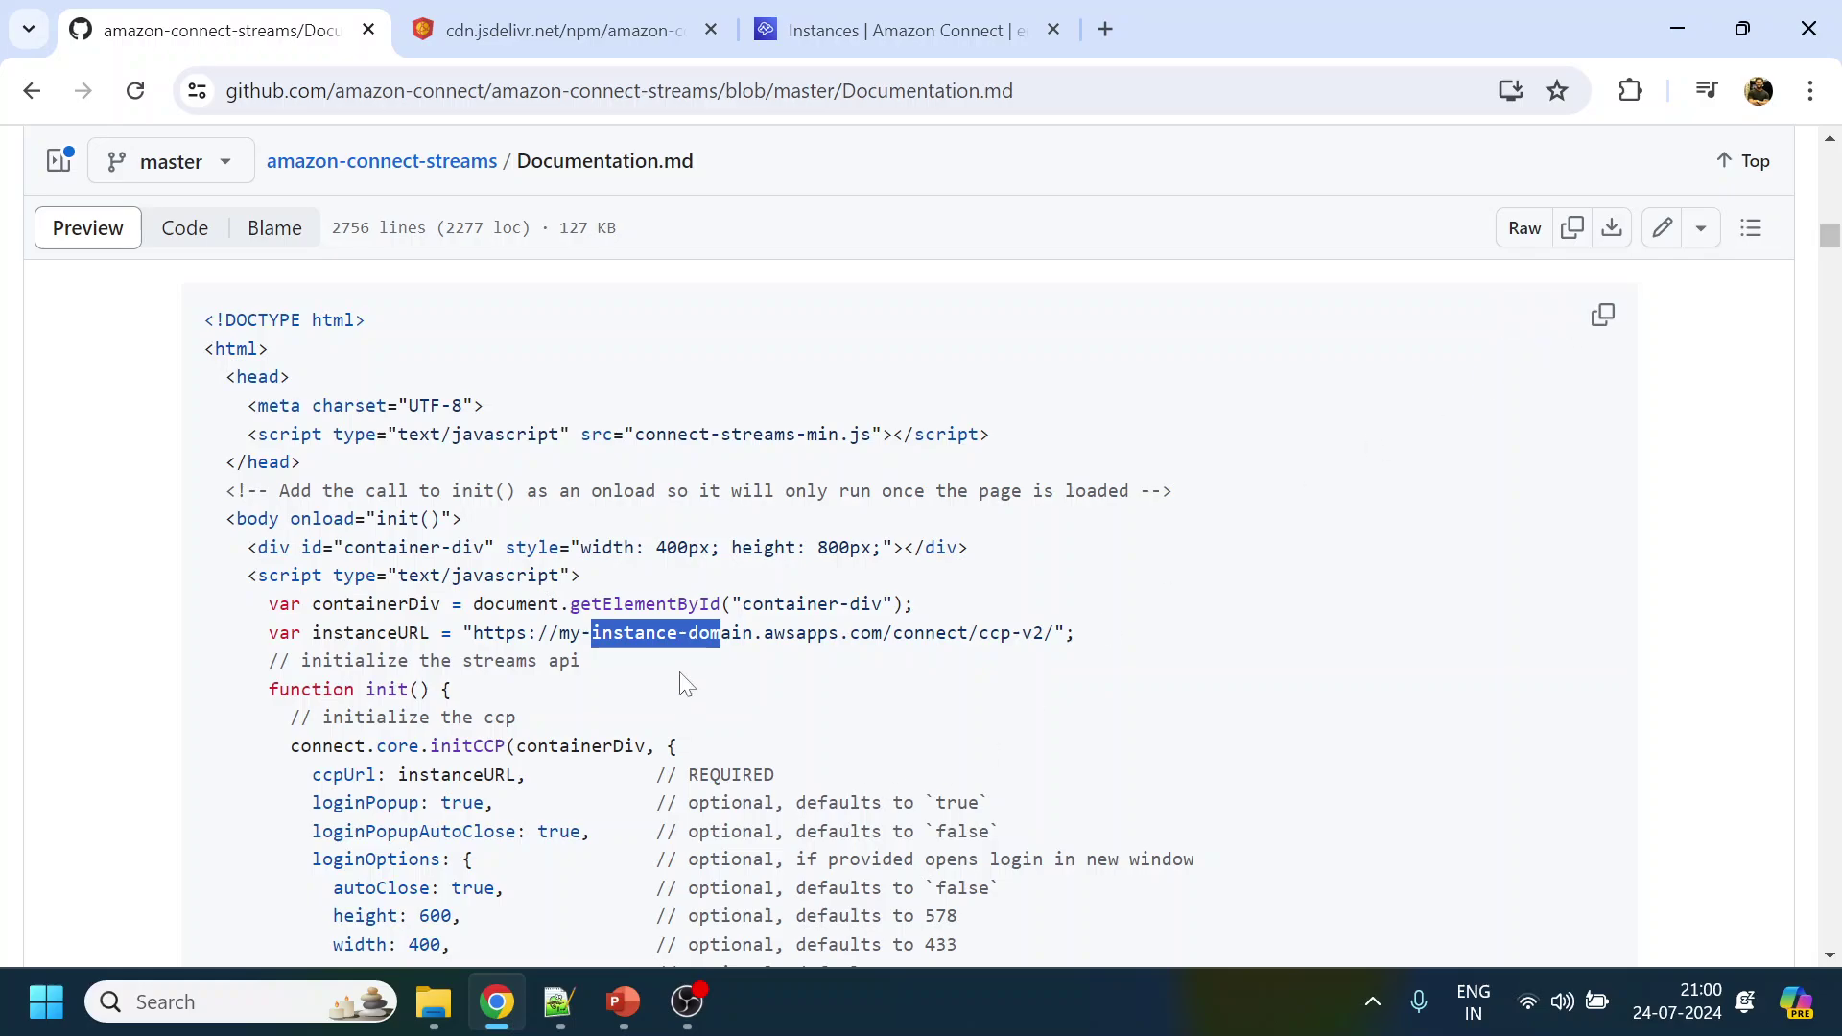
Navigate to the Code > HTML > public folder in File Explorer
mouse_move(445, 988)
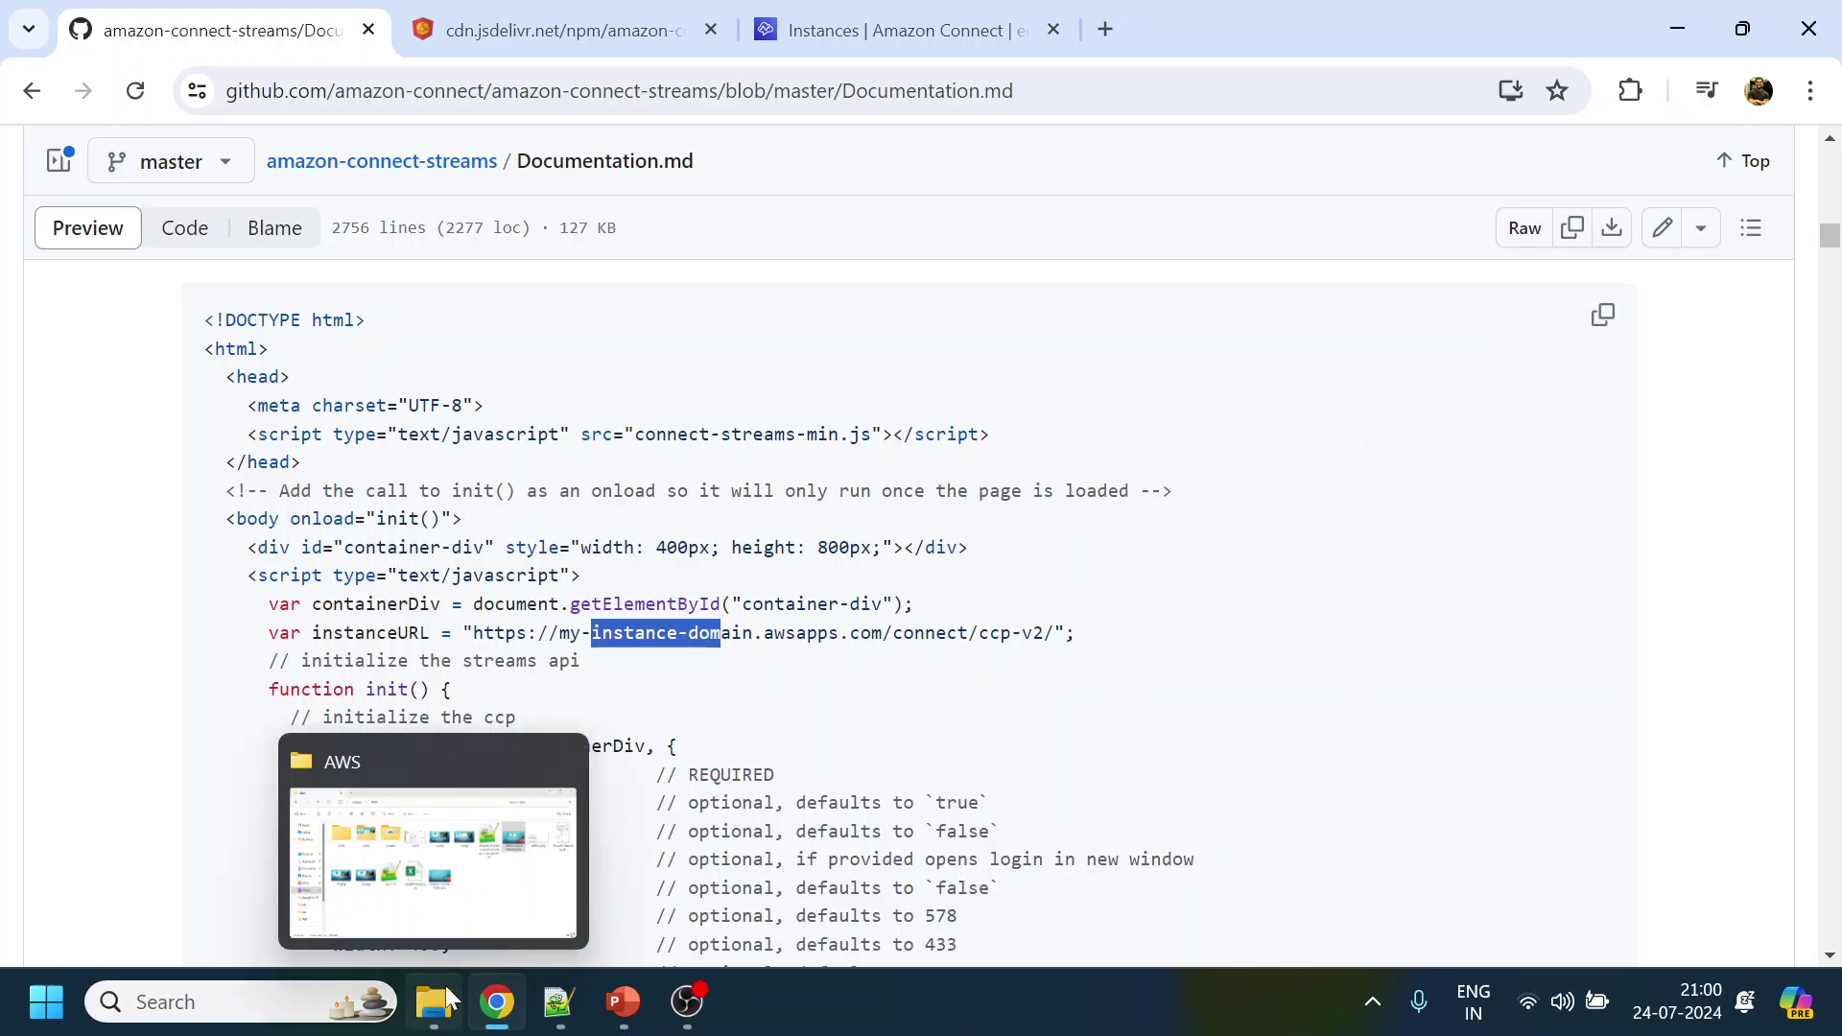
click(514, 902)
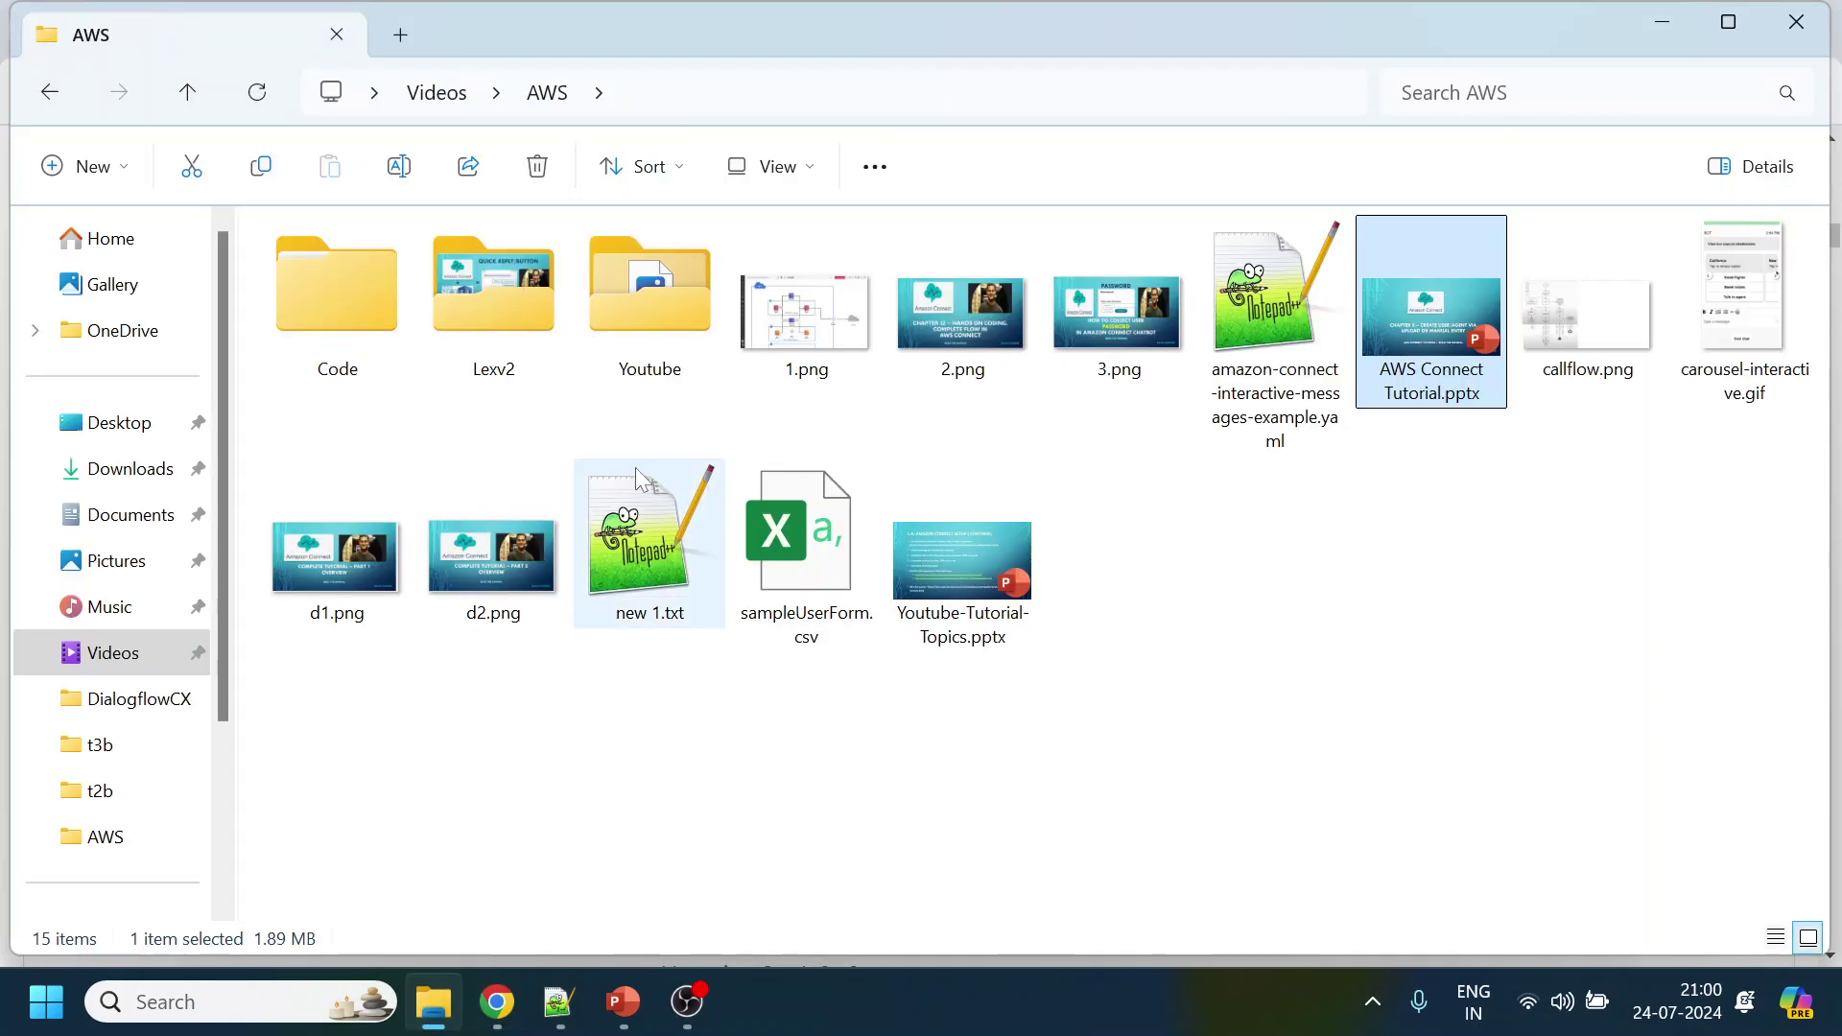
double_click(380, 311)
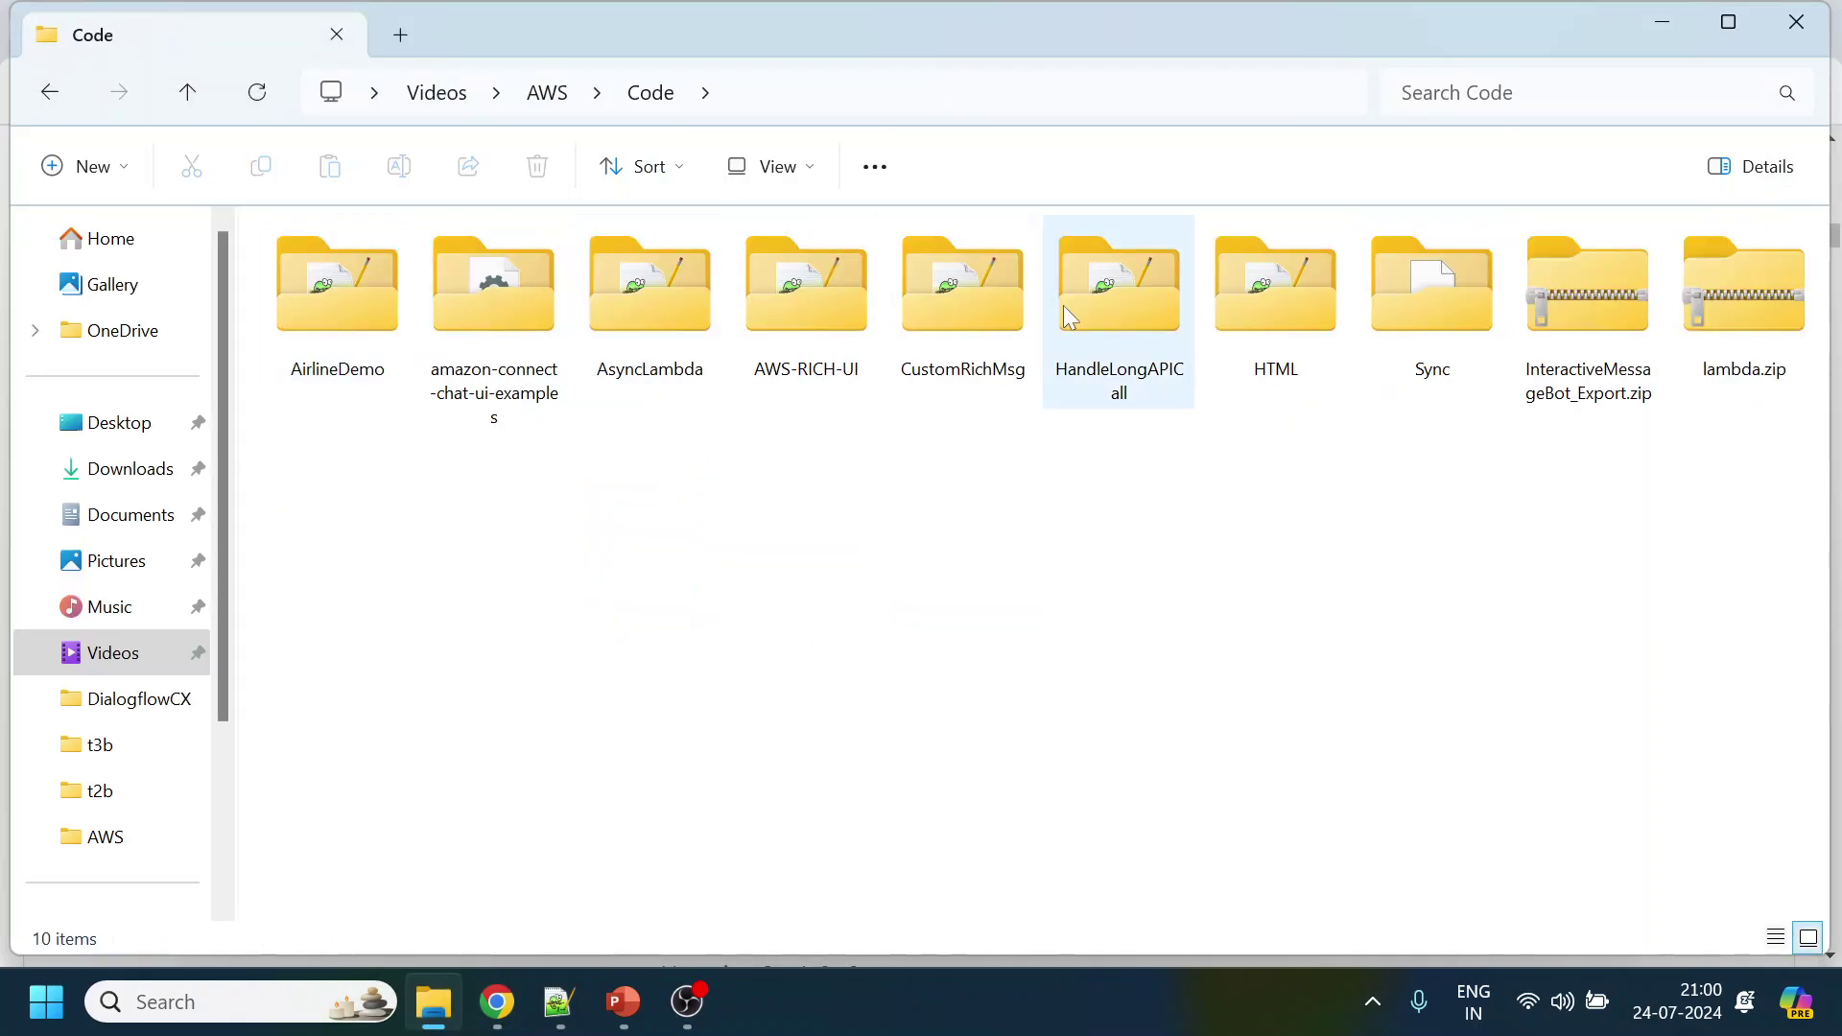
double_click(1286, 326)
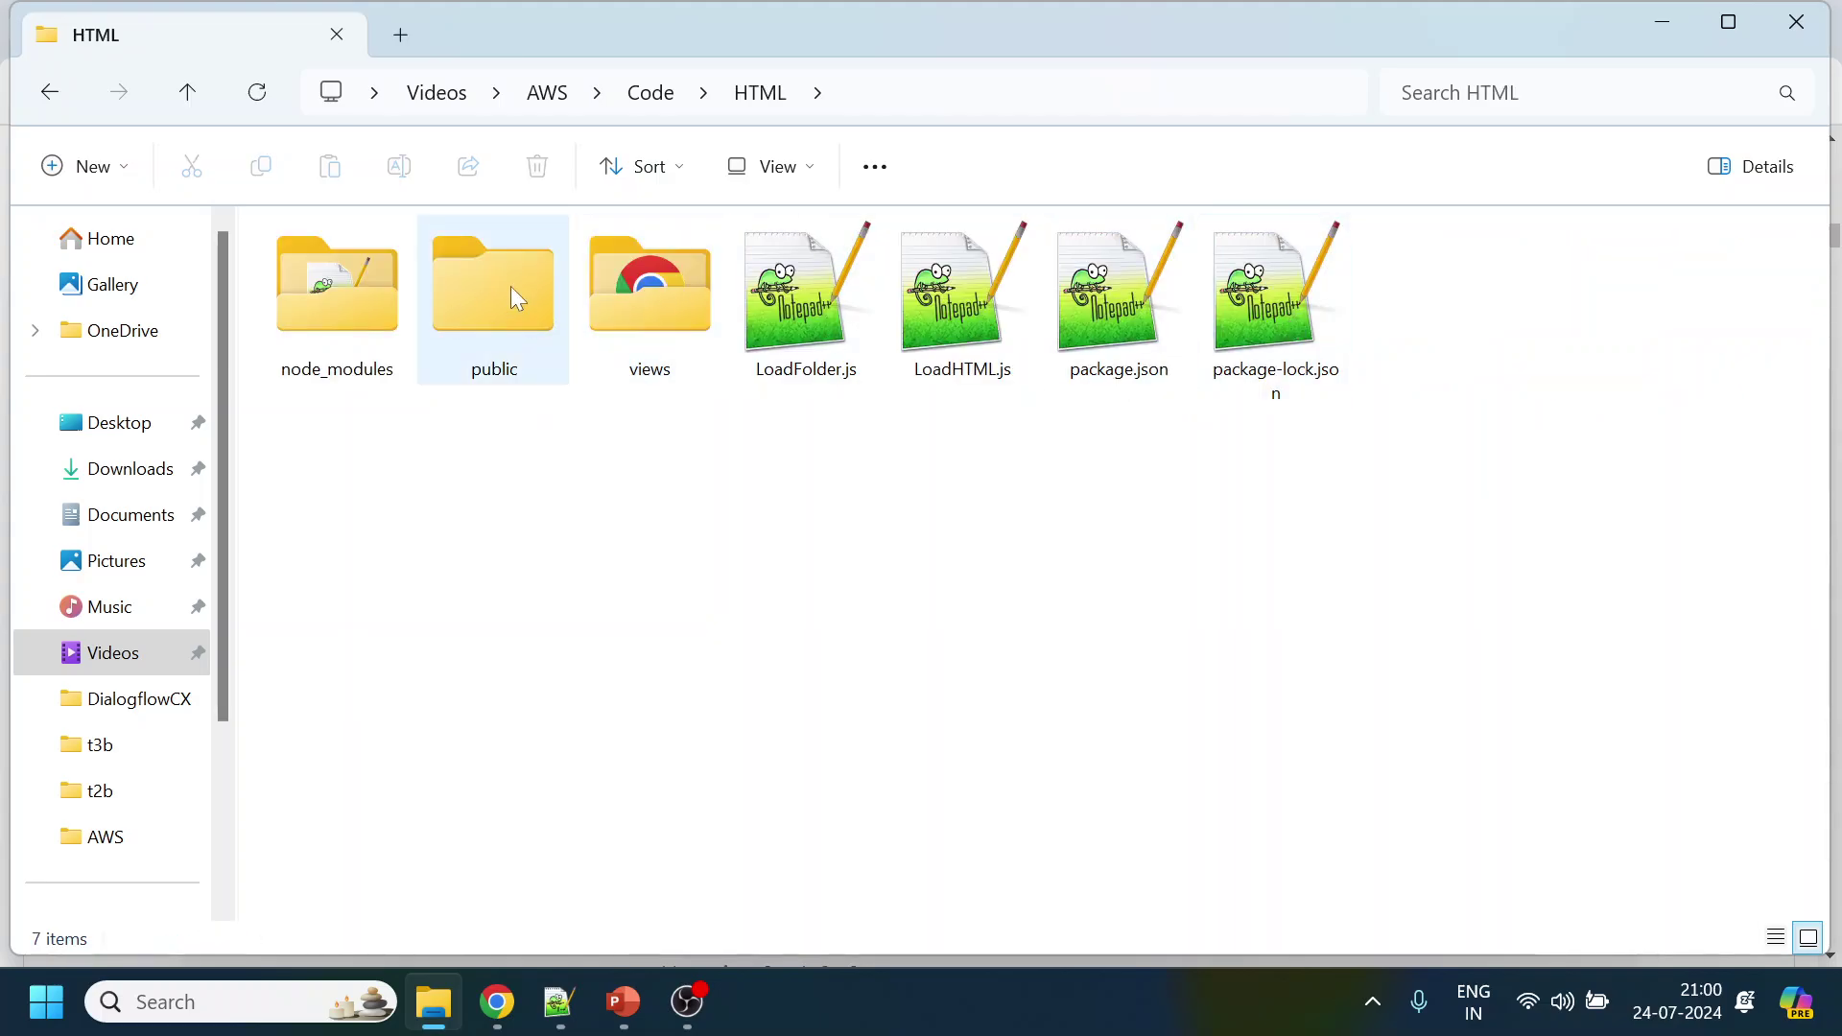
double_click(510, 286)
Create a new file named CCP_v2.html in public and open it with Notepad++
right_click(524, 311)
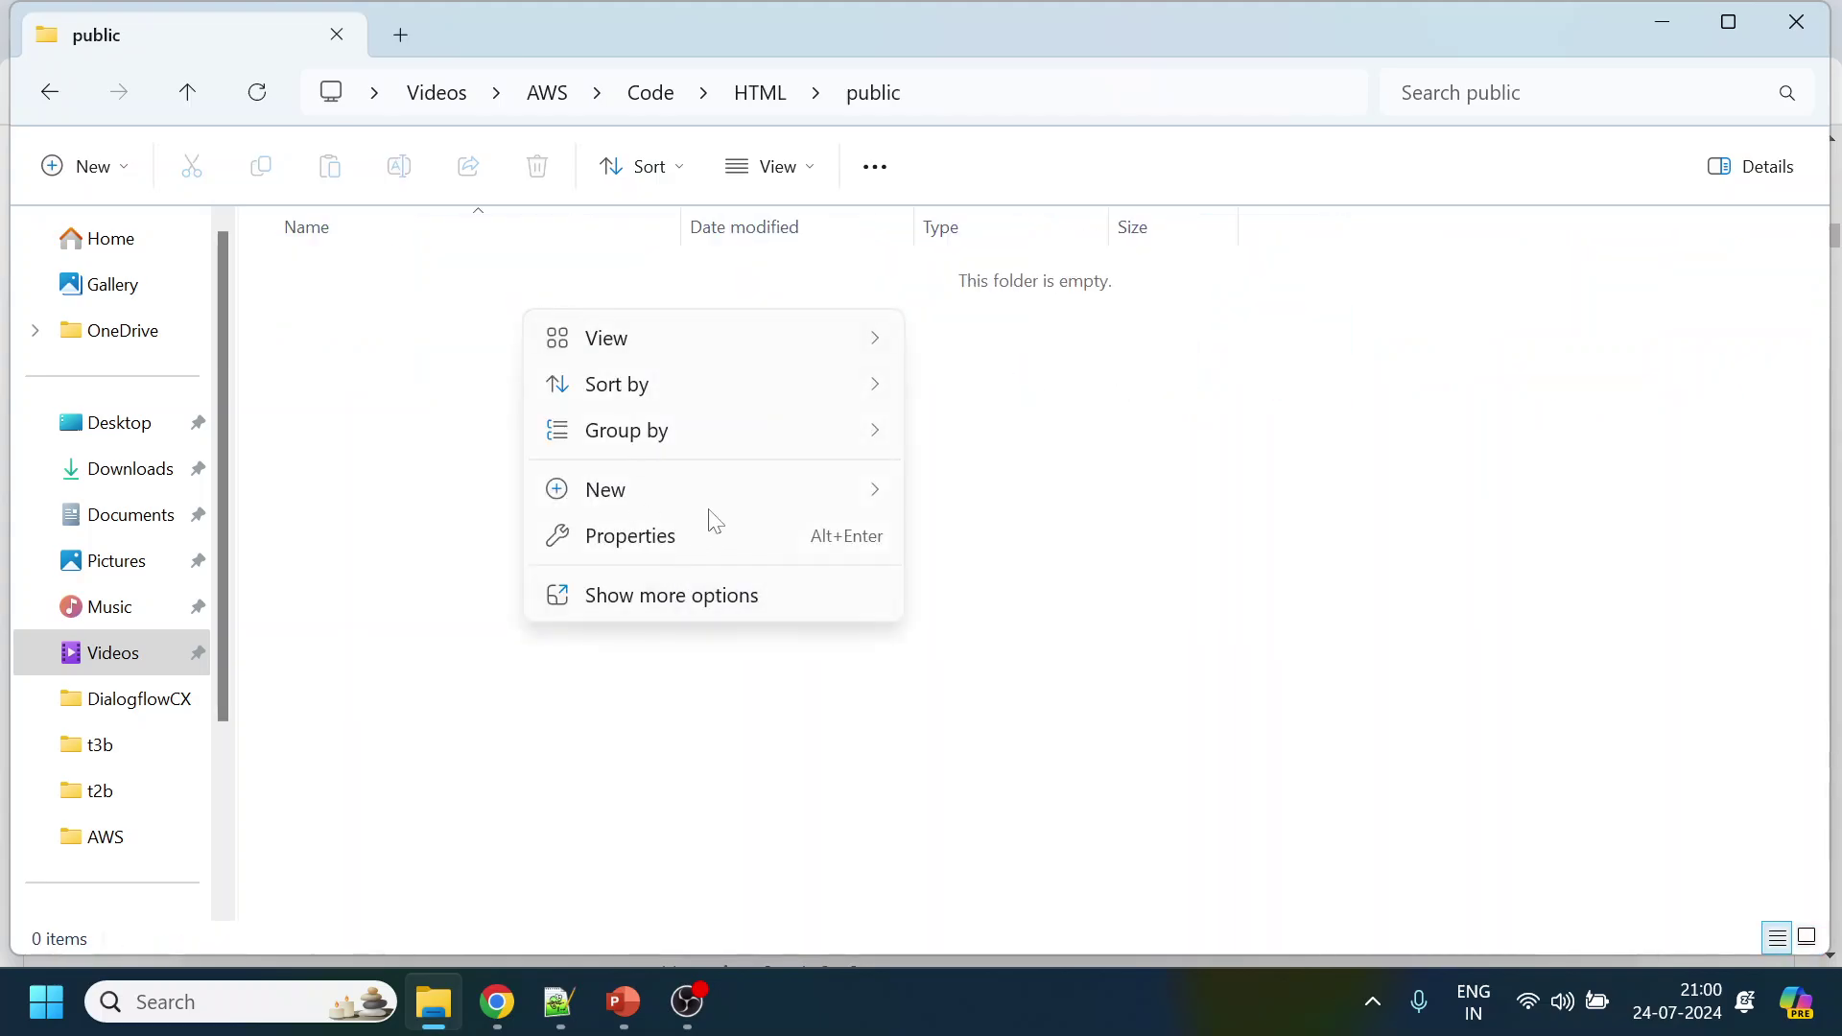
mouse_move(881, 487)
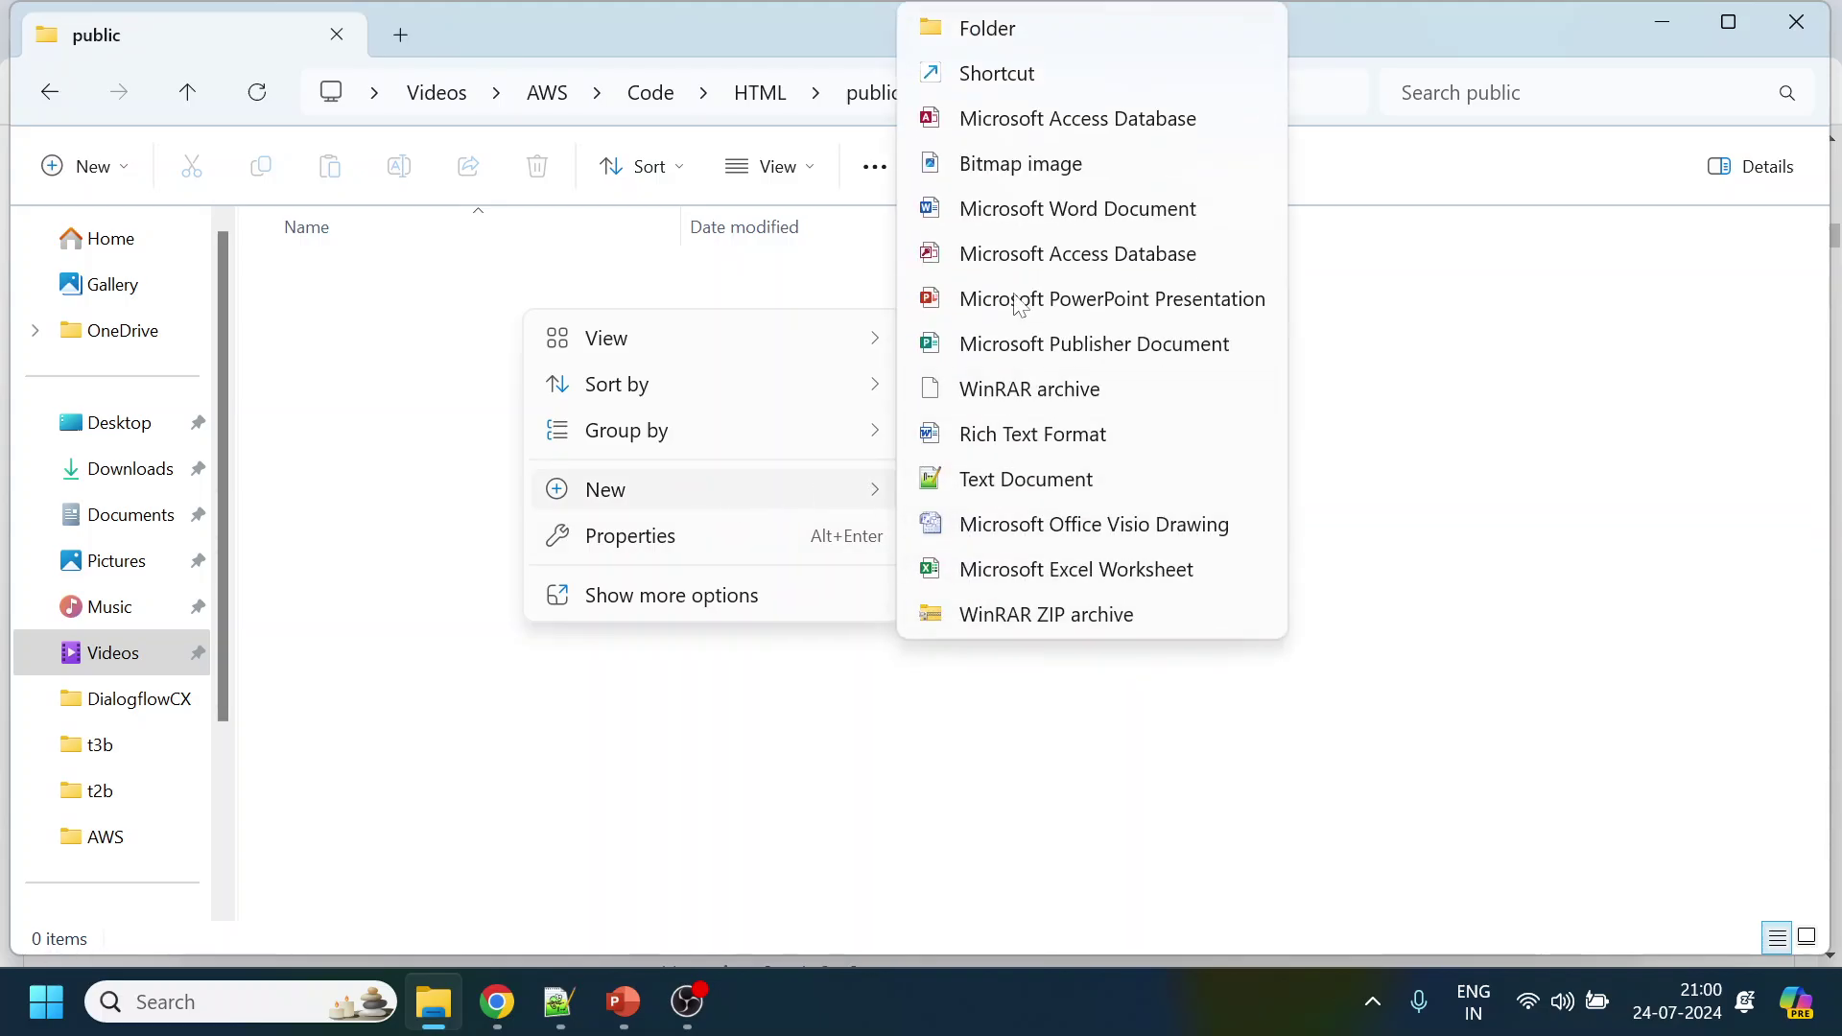
click(1065, 480)
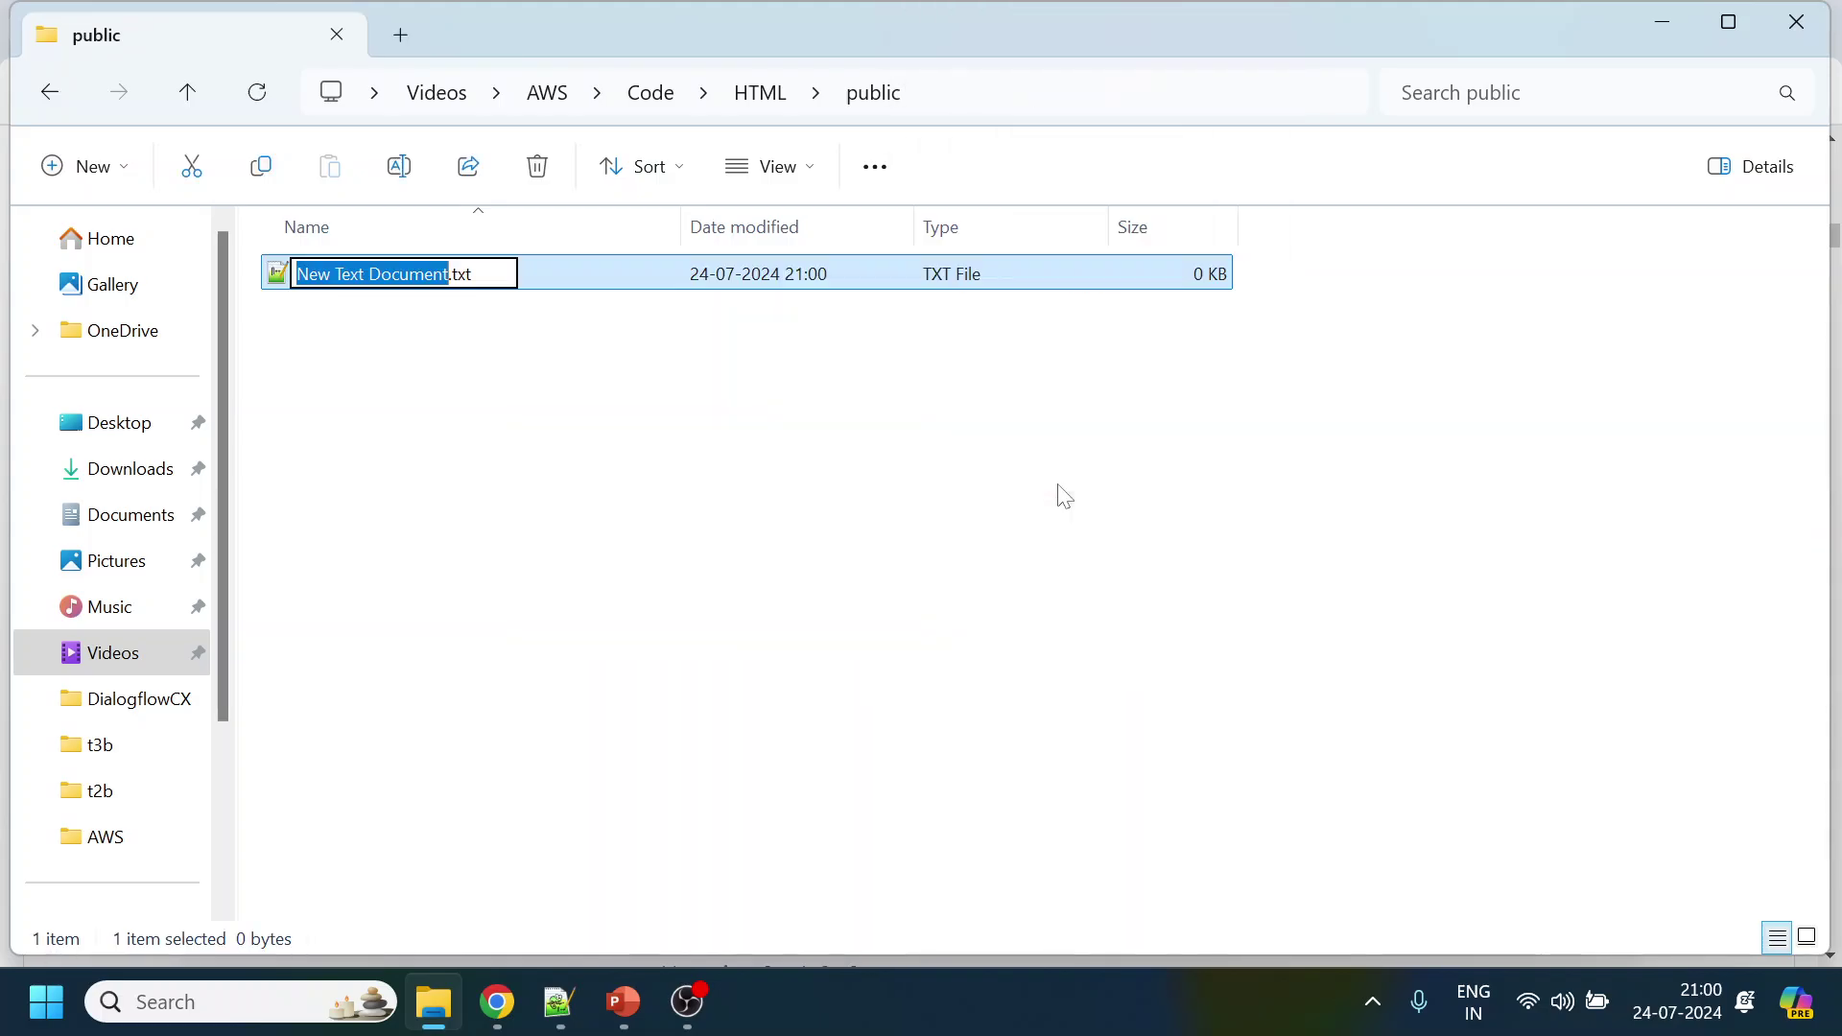
text(CCP_)
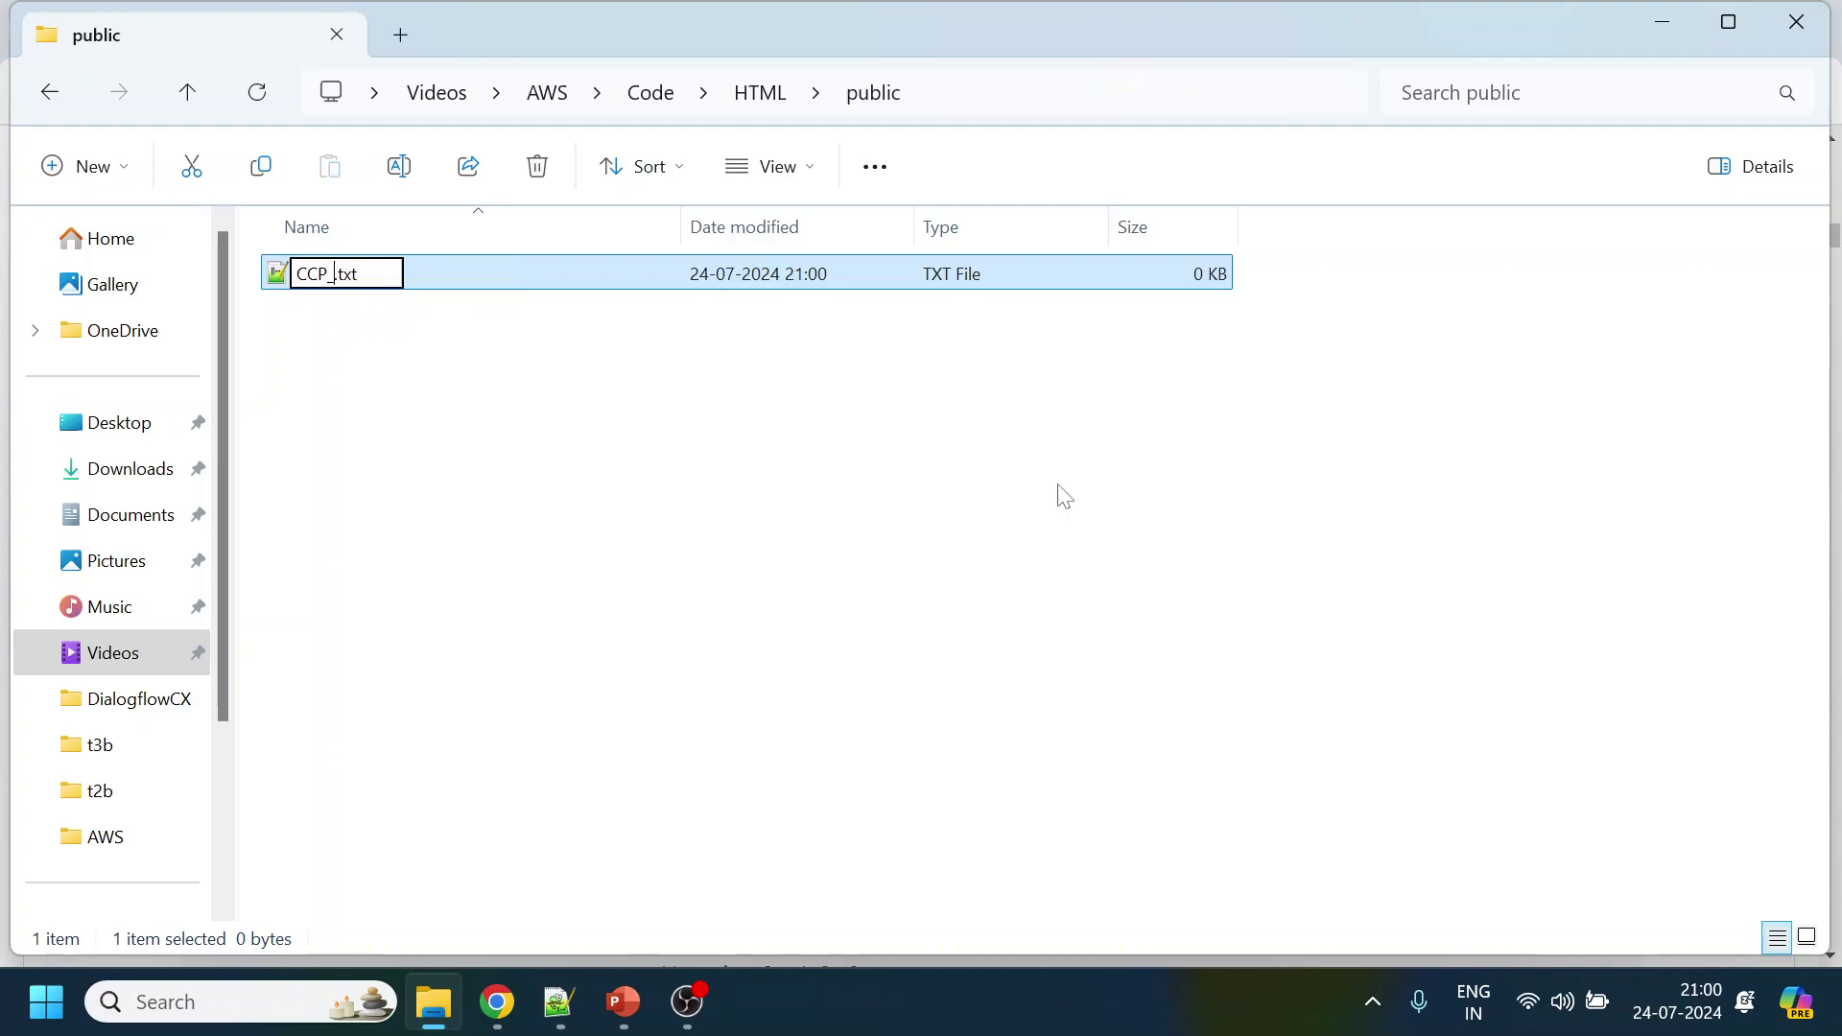
text(v2.html)
key(Delete)
key(Delete)
key(Delete)
key(Delete)
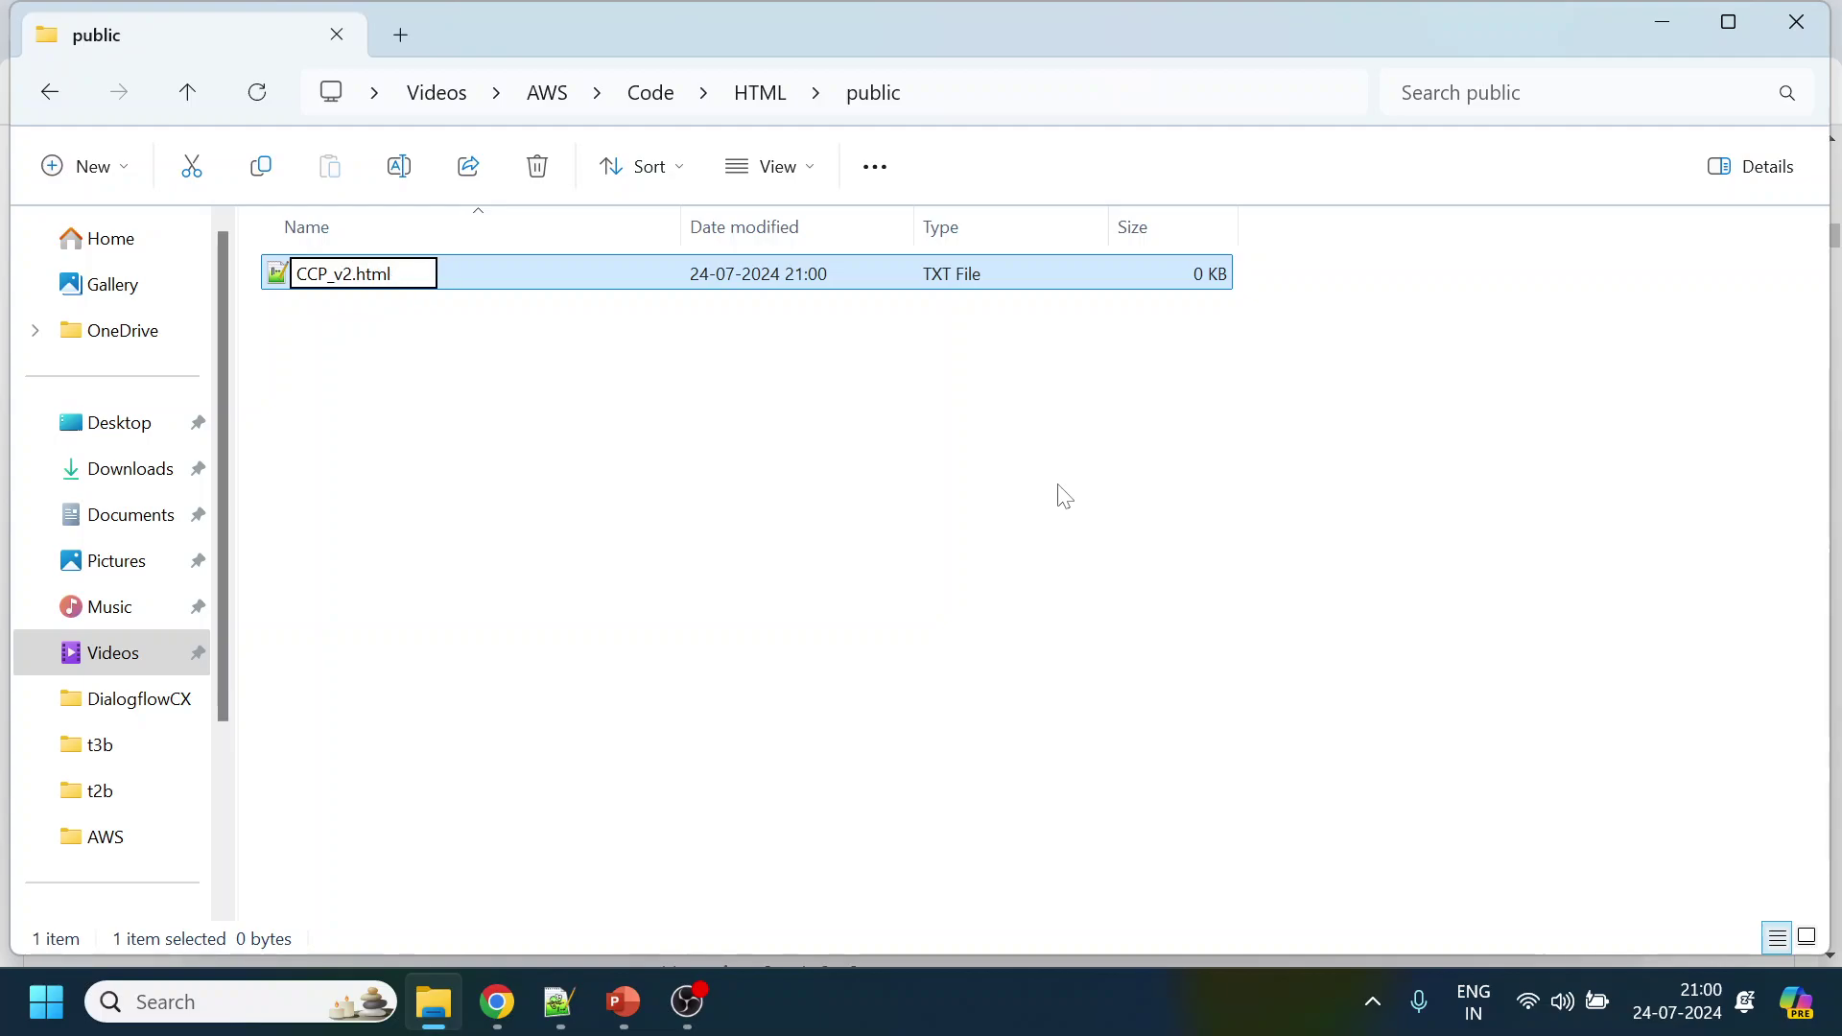
key(Return)
key(Return)
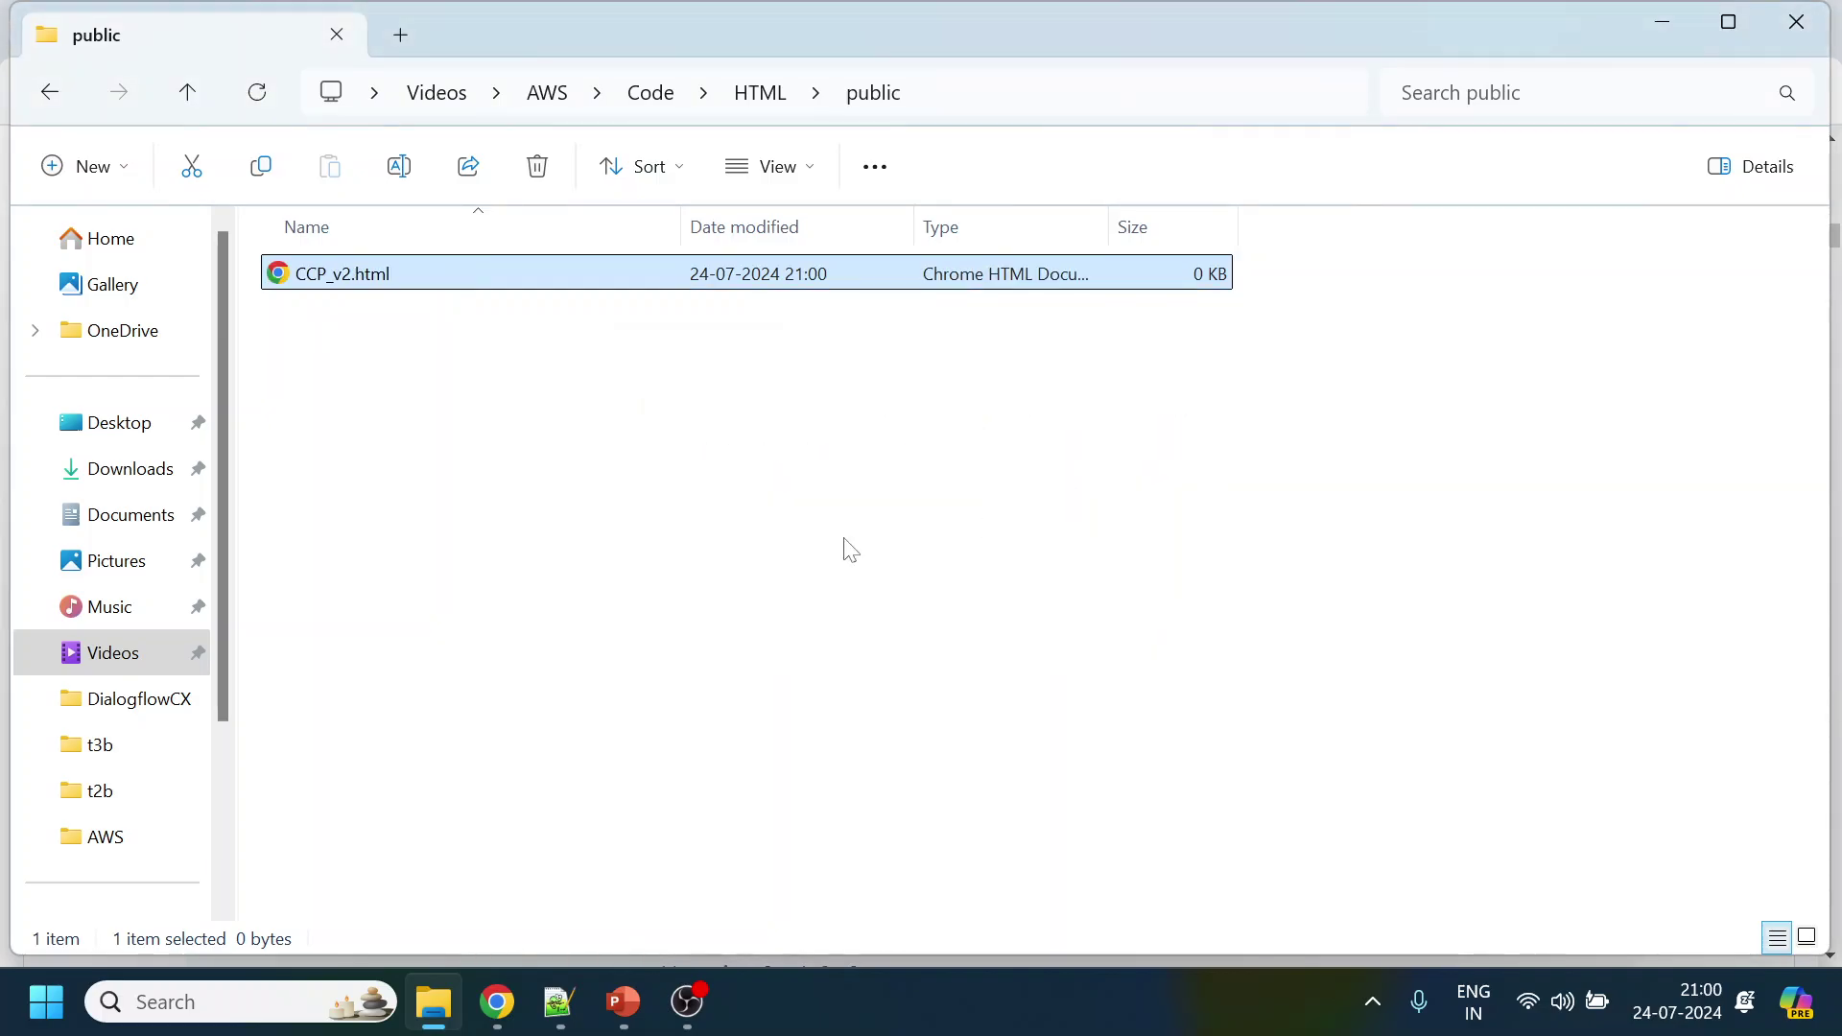
right_click(384, 279)
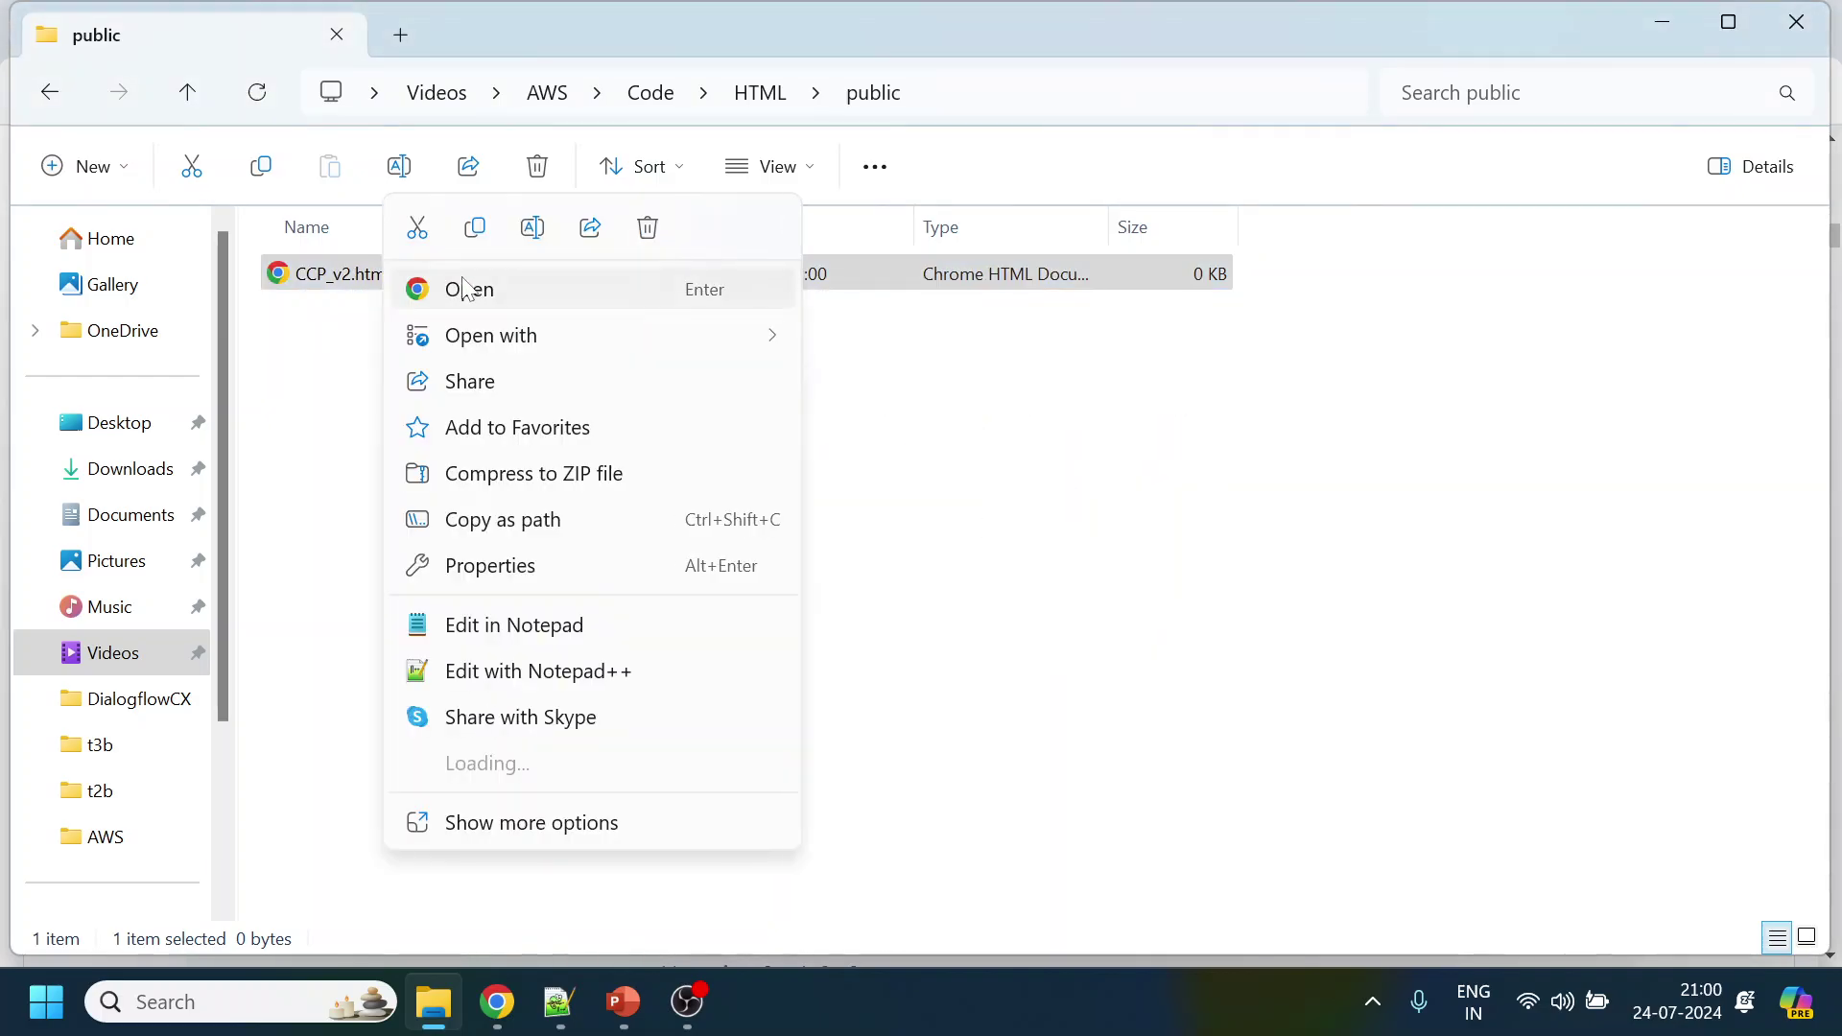
click(508, 713)
Paste the initCCP example into CCP_v2.html, save, and select the connect-streams-min.js source on line 5
key(ctrl+v)
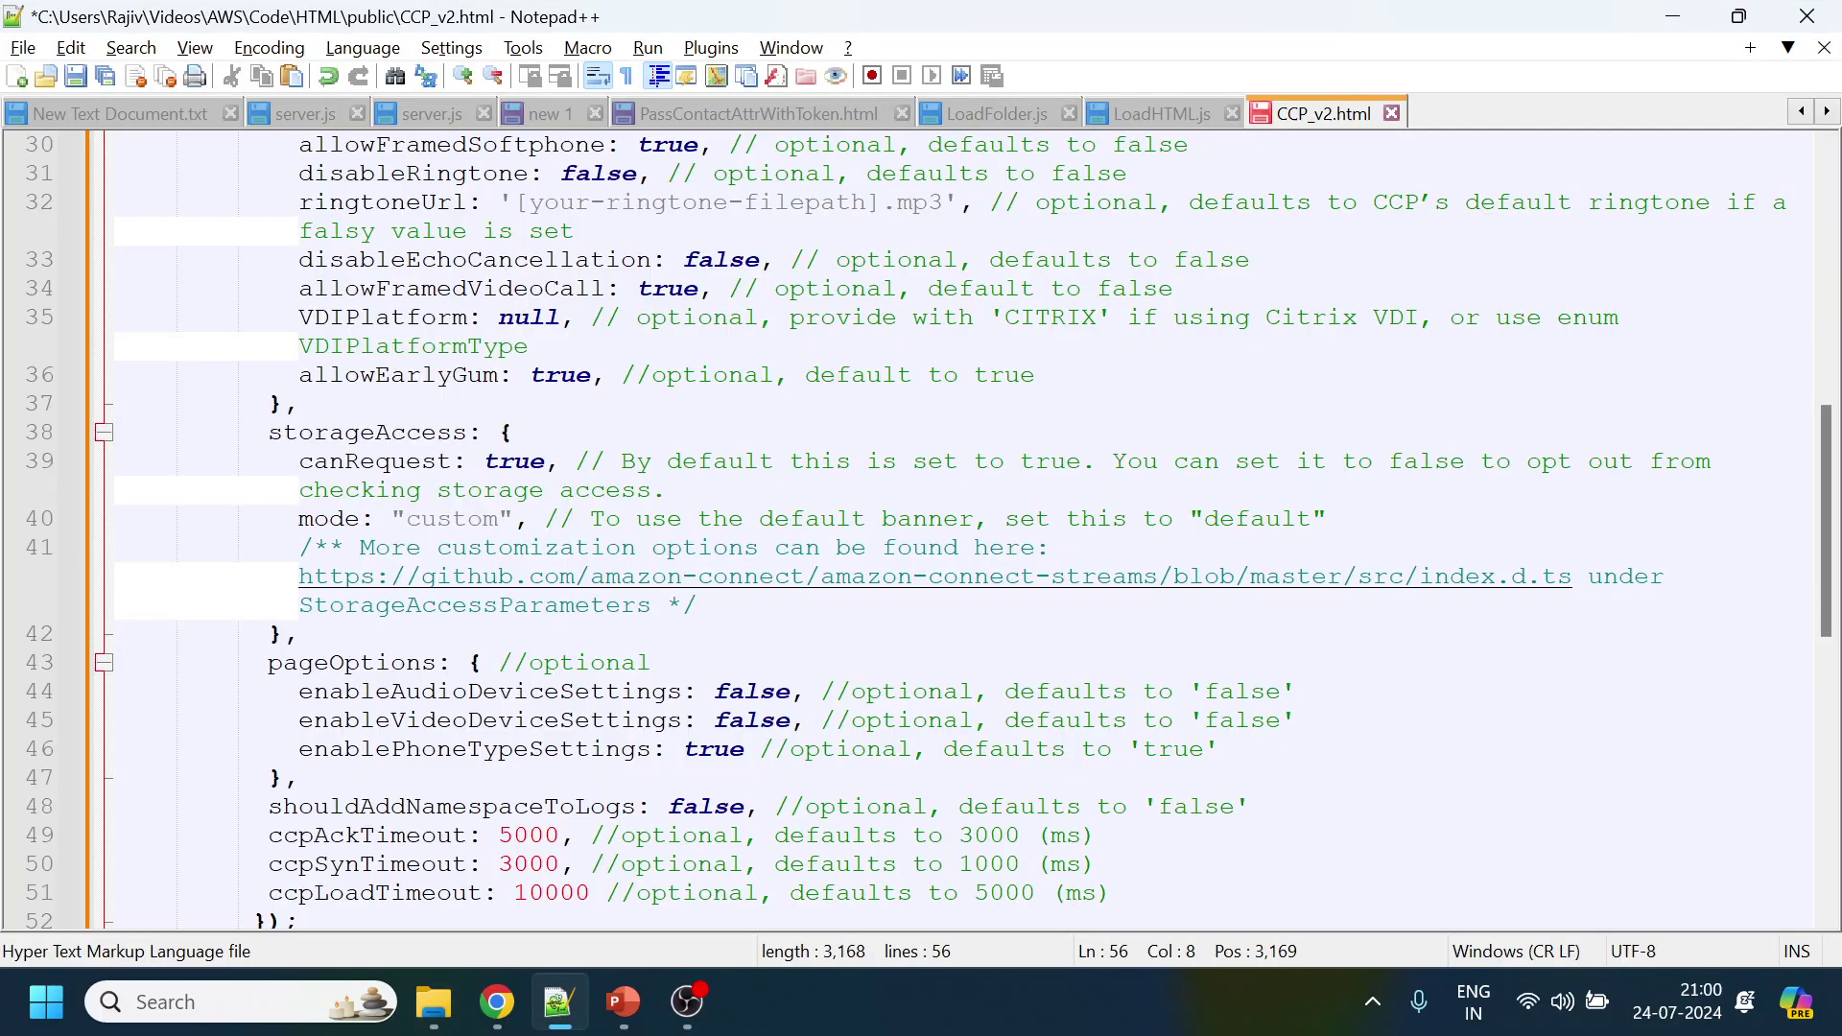
key(ctrl+s)
scroll(991, 587, up, 10)
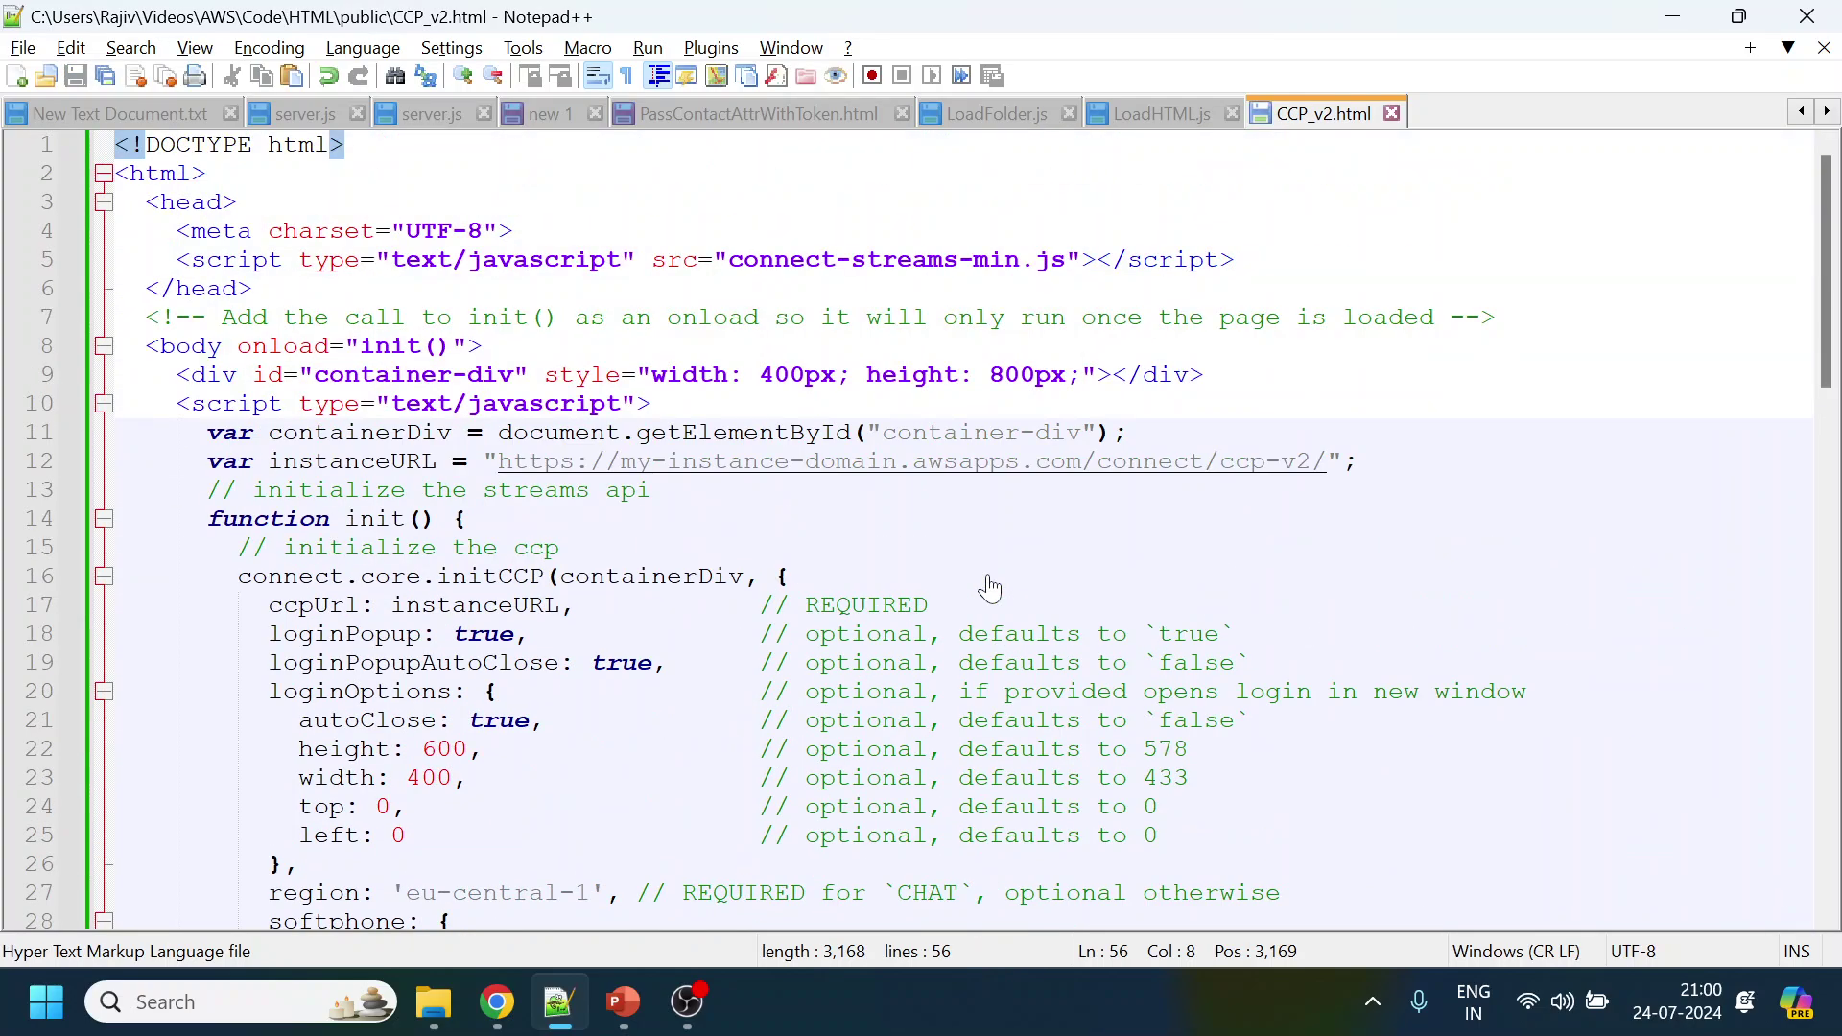
mouse_move(497, 1002)
drag(730, 259, 1066, 259)
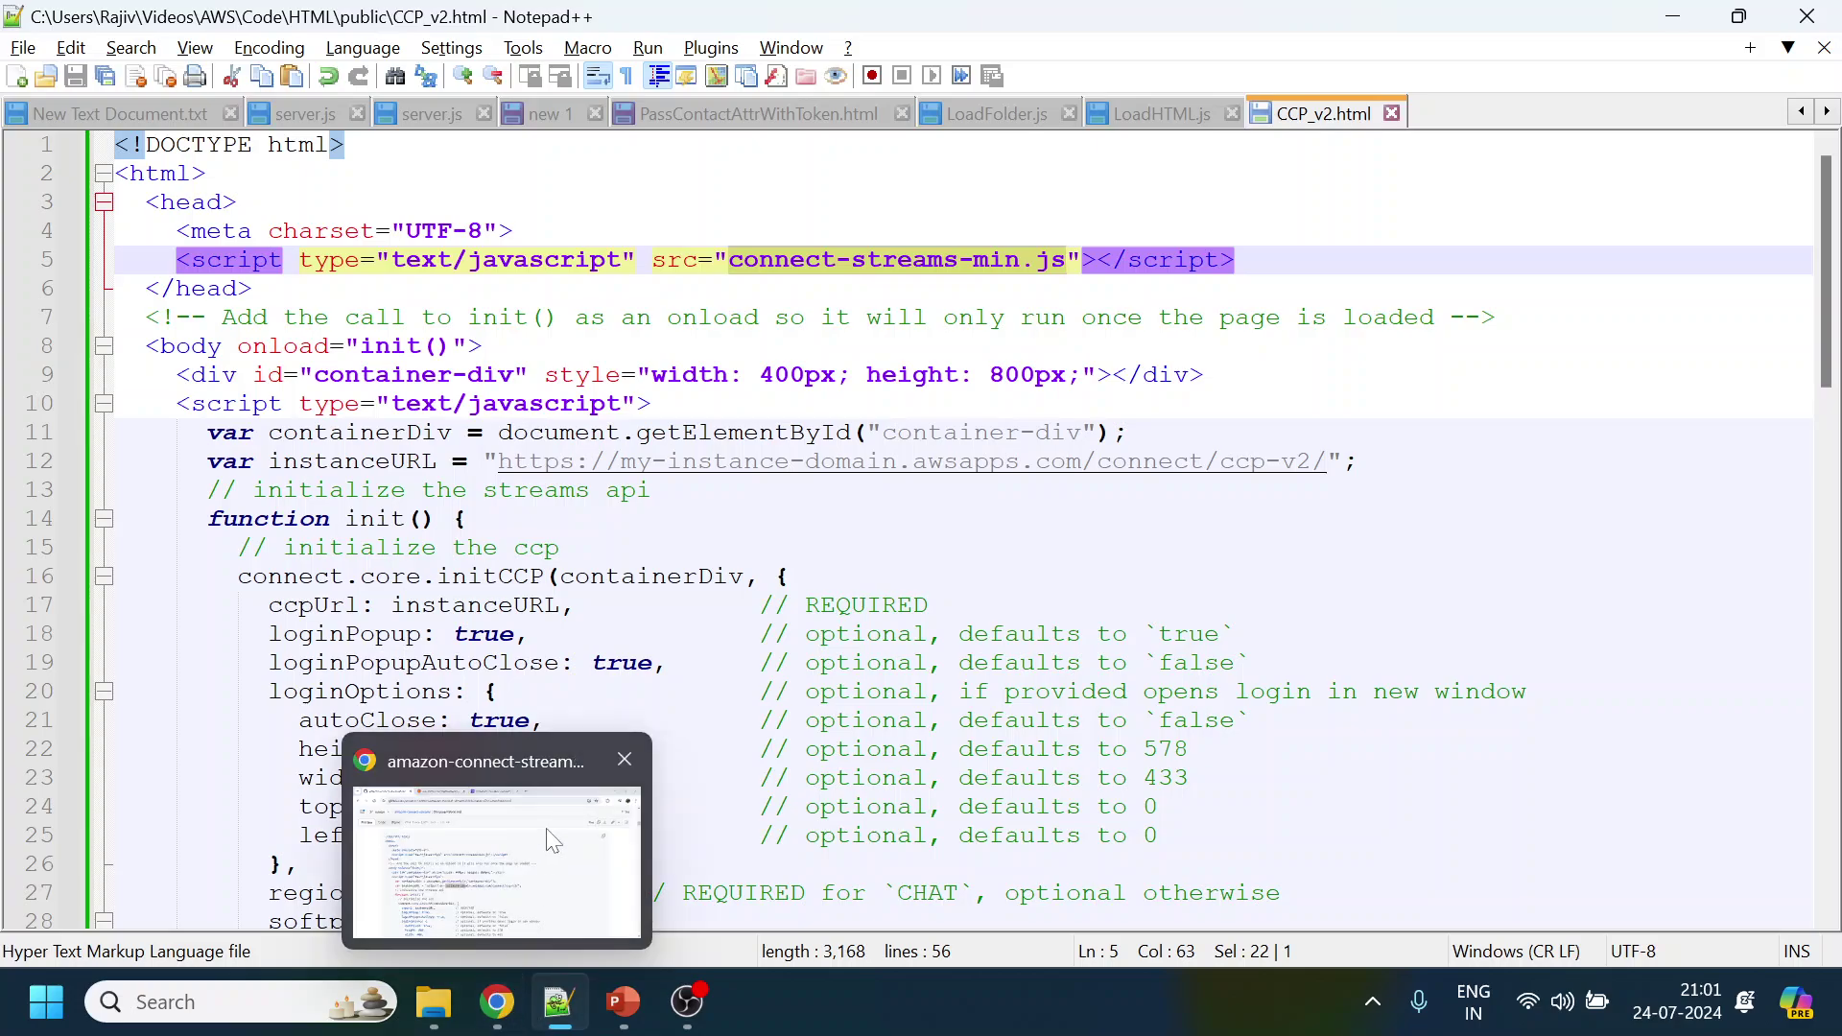
Copy the cdn.jsdelivr.net connect-streams-min.js URL from the iframe example, then return to Notepad++
click(553, 842)
scroll(1090, 678, down, 10)
scroll(1090, 678, up, 3)
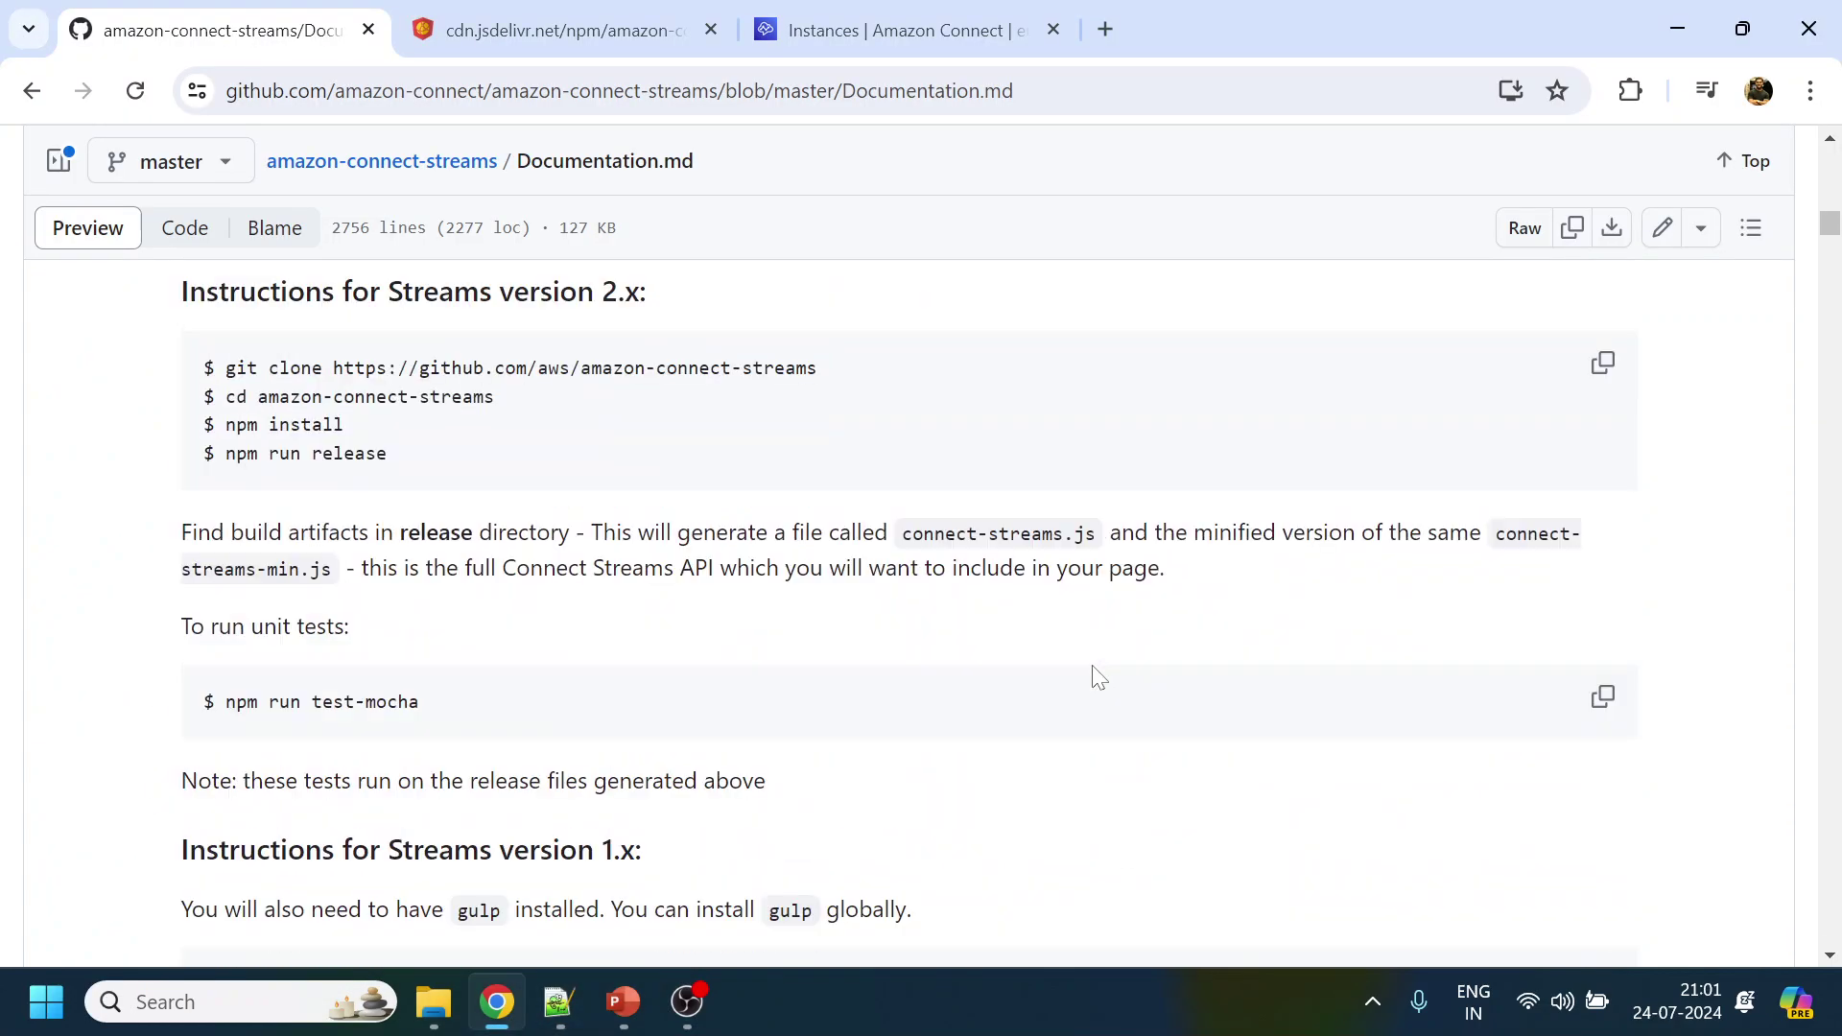
scroll(1099, 678, up, 1)
scroll(1008, 650, up, 5)
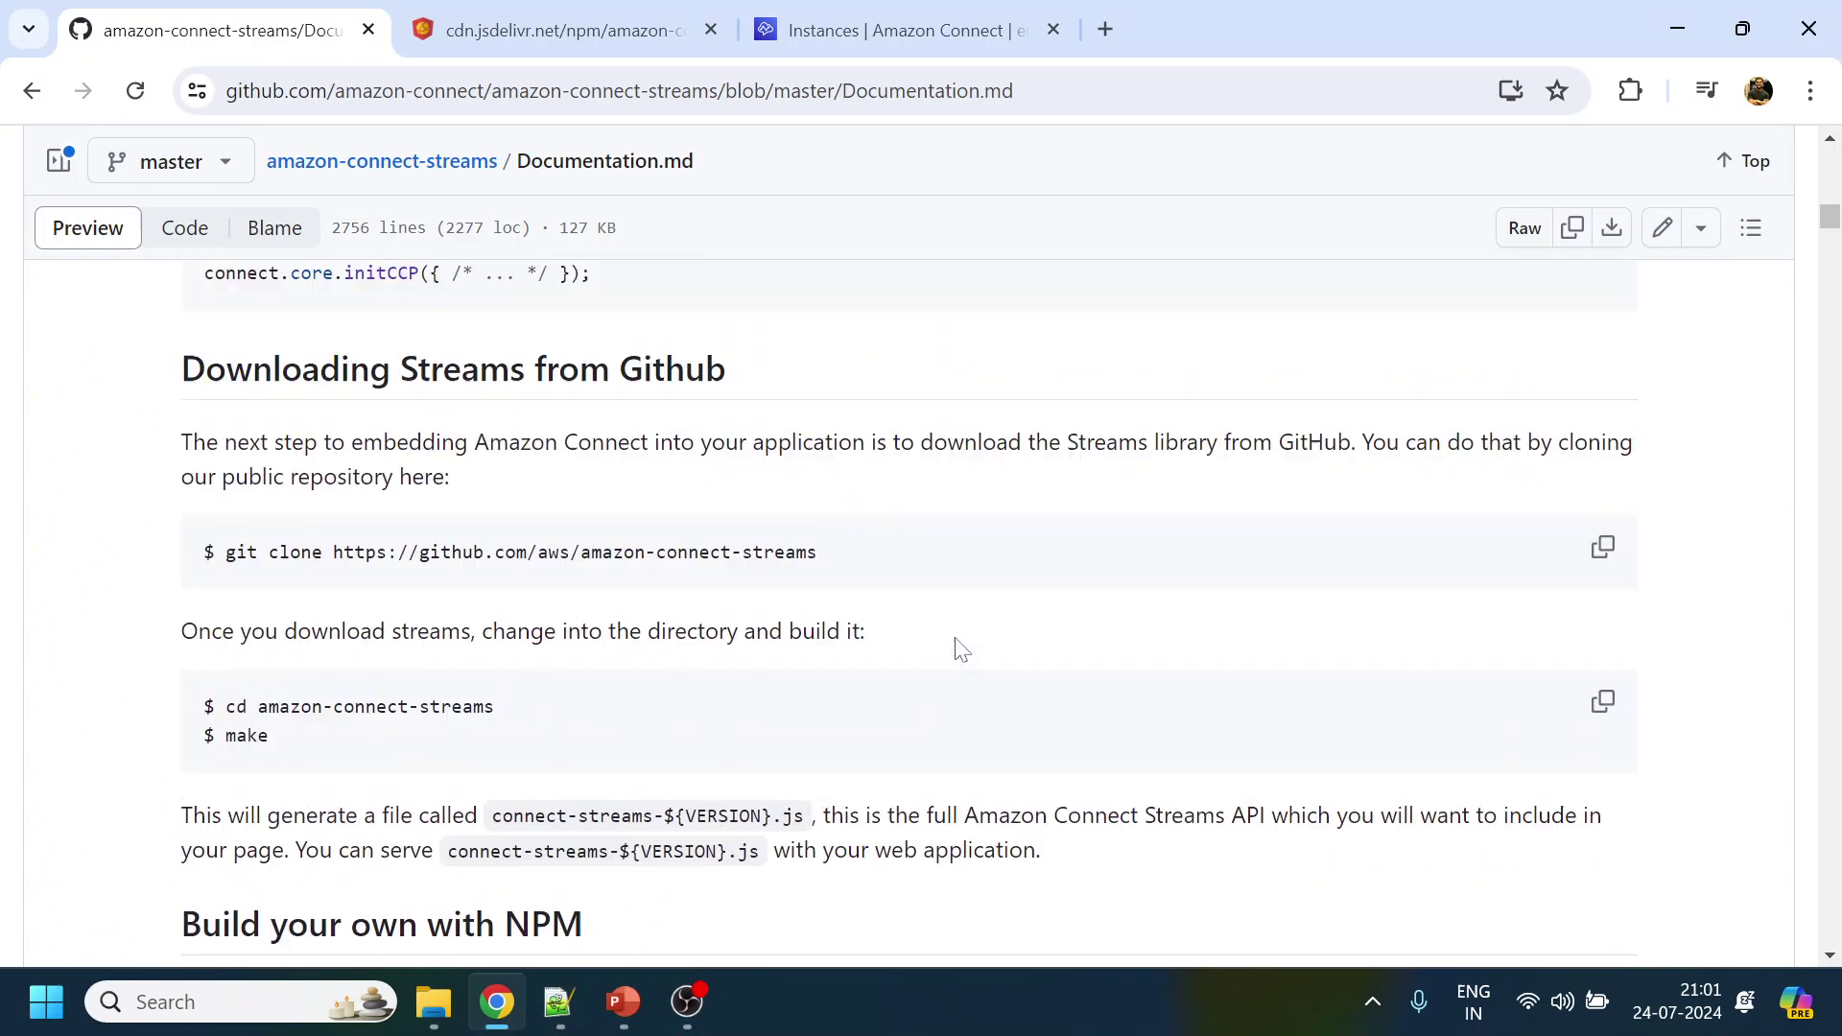
scroll(960, 650, up, 7)
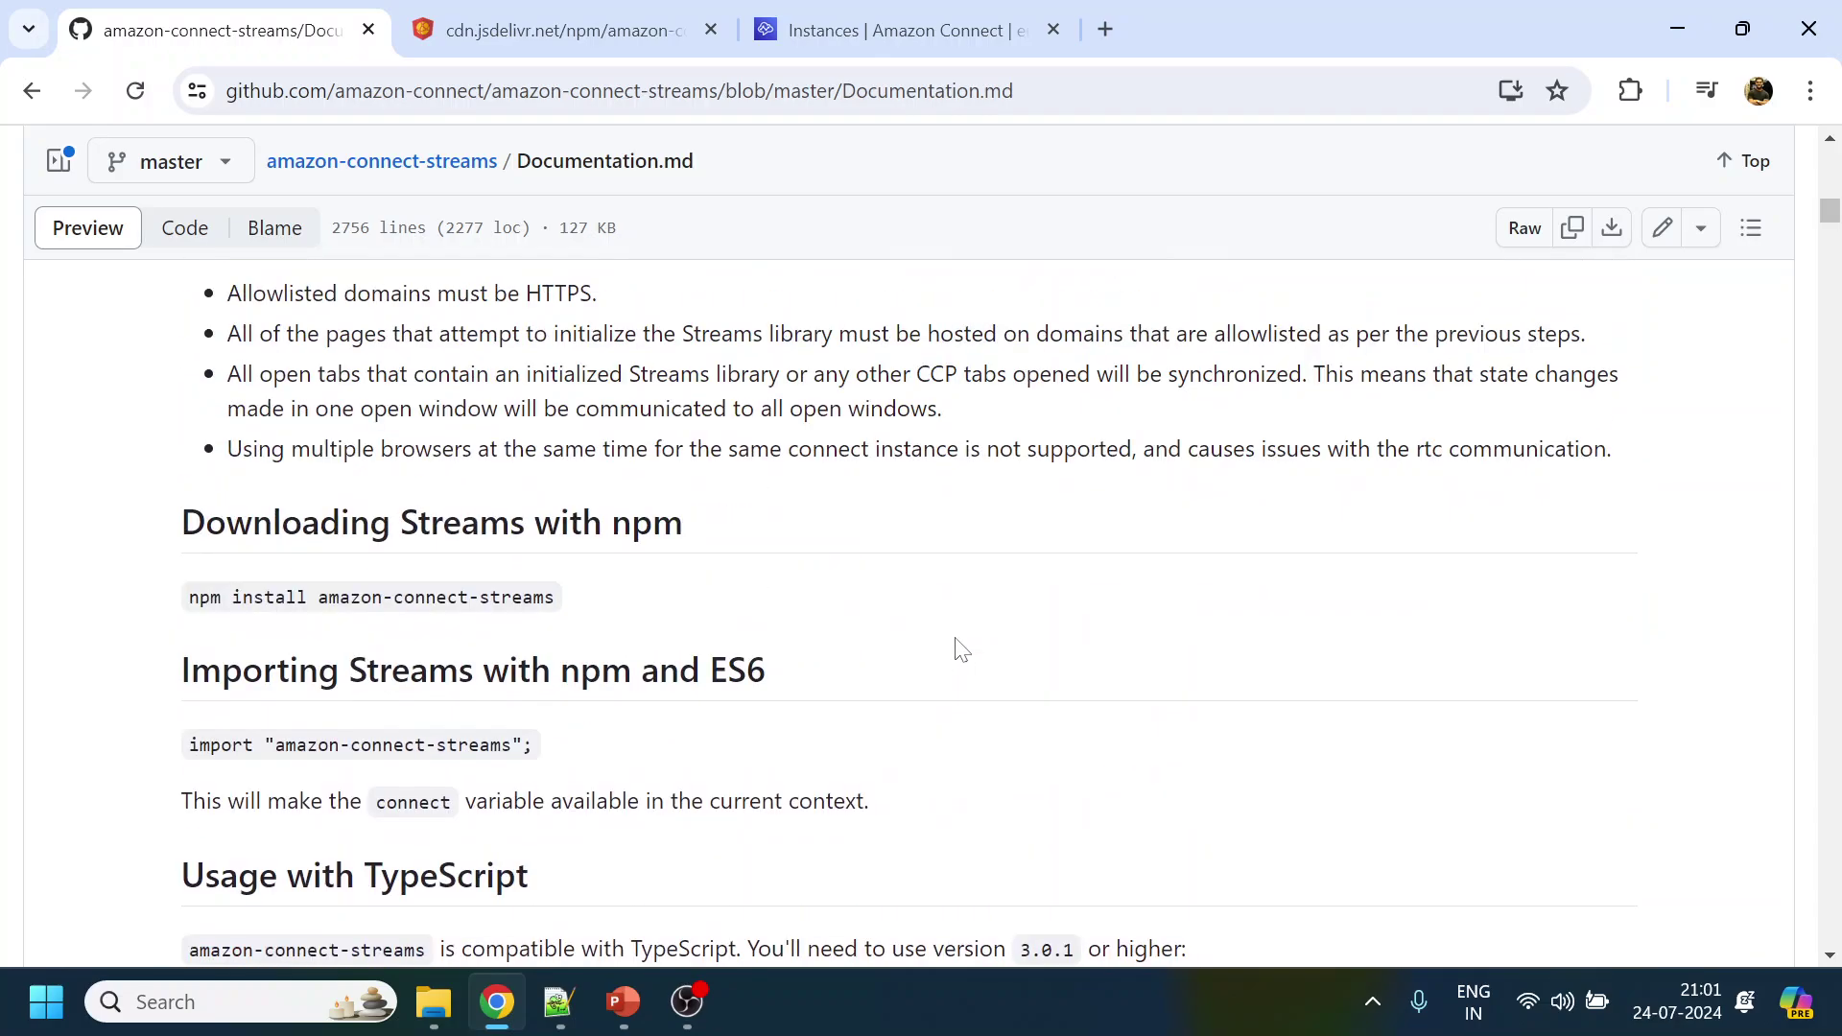
scroll(961, 650, down, 16)
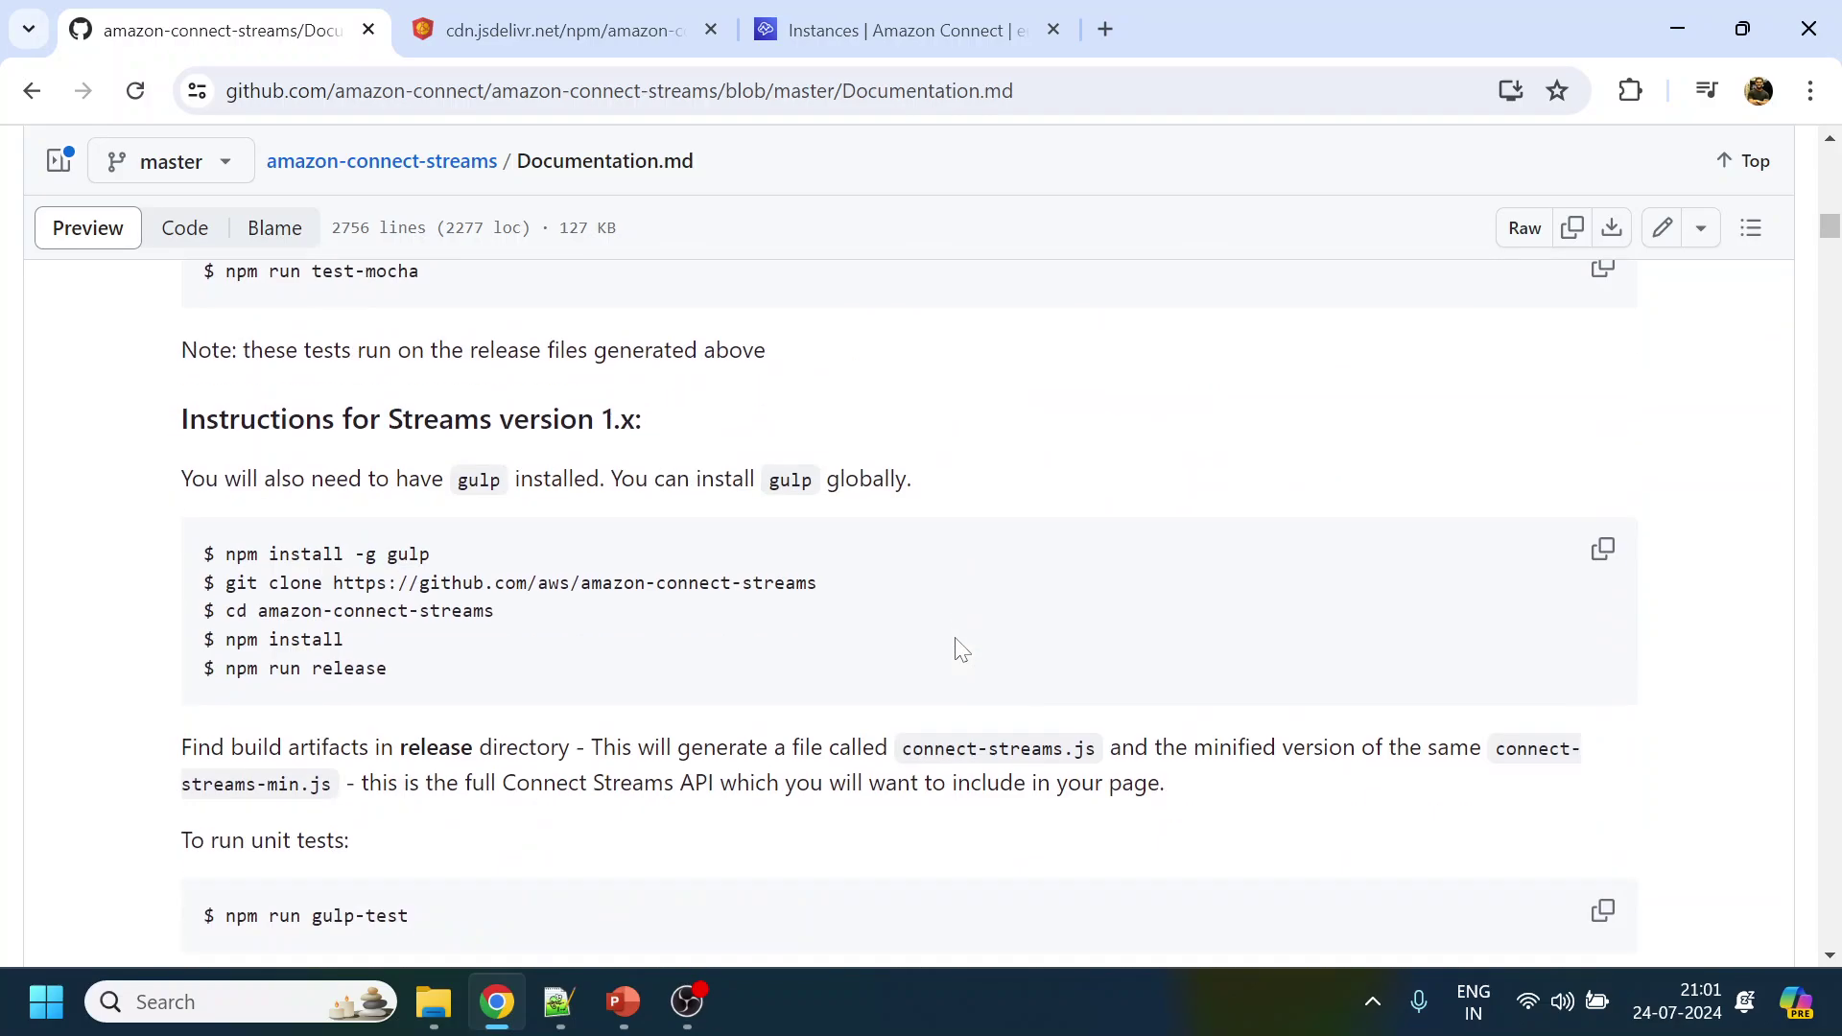
scroll(960, 650, down, 5)
scroll(960, 649, down, 4)
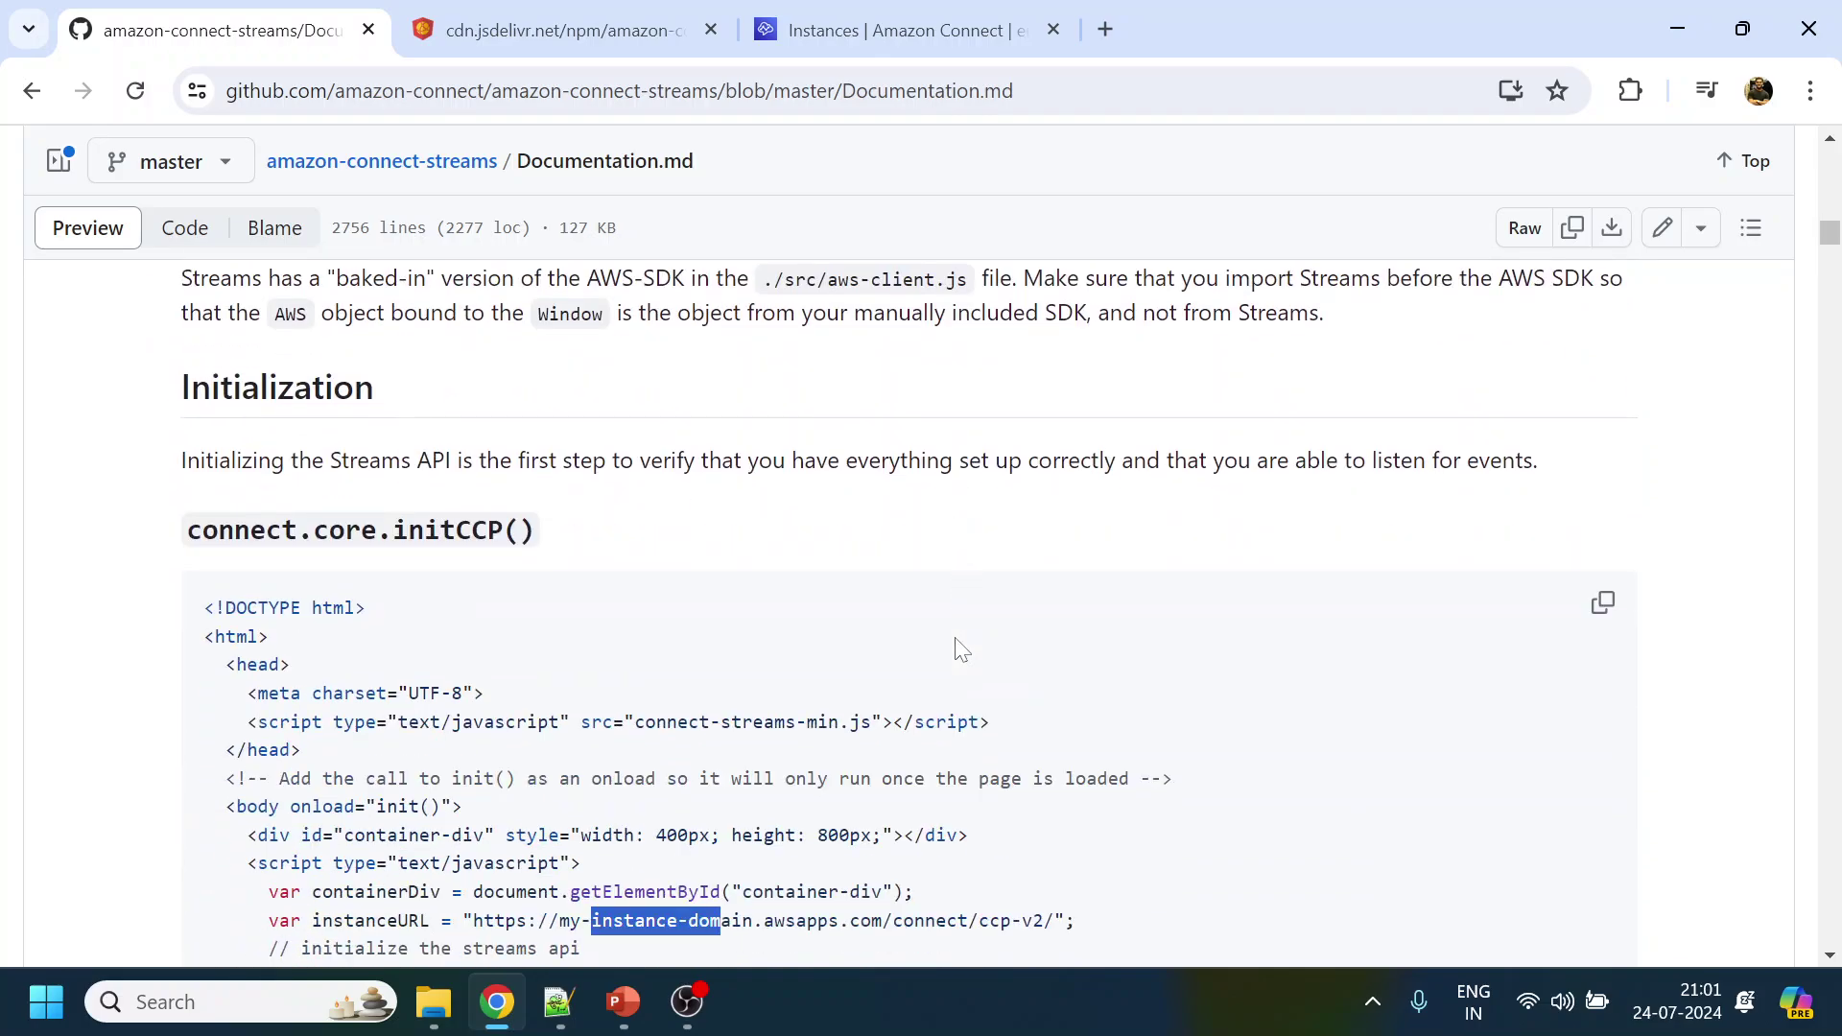
scroll(961, 650, down, 20)
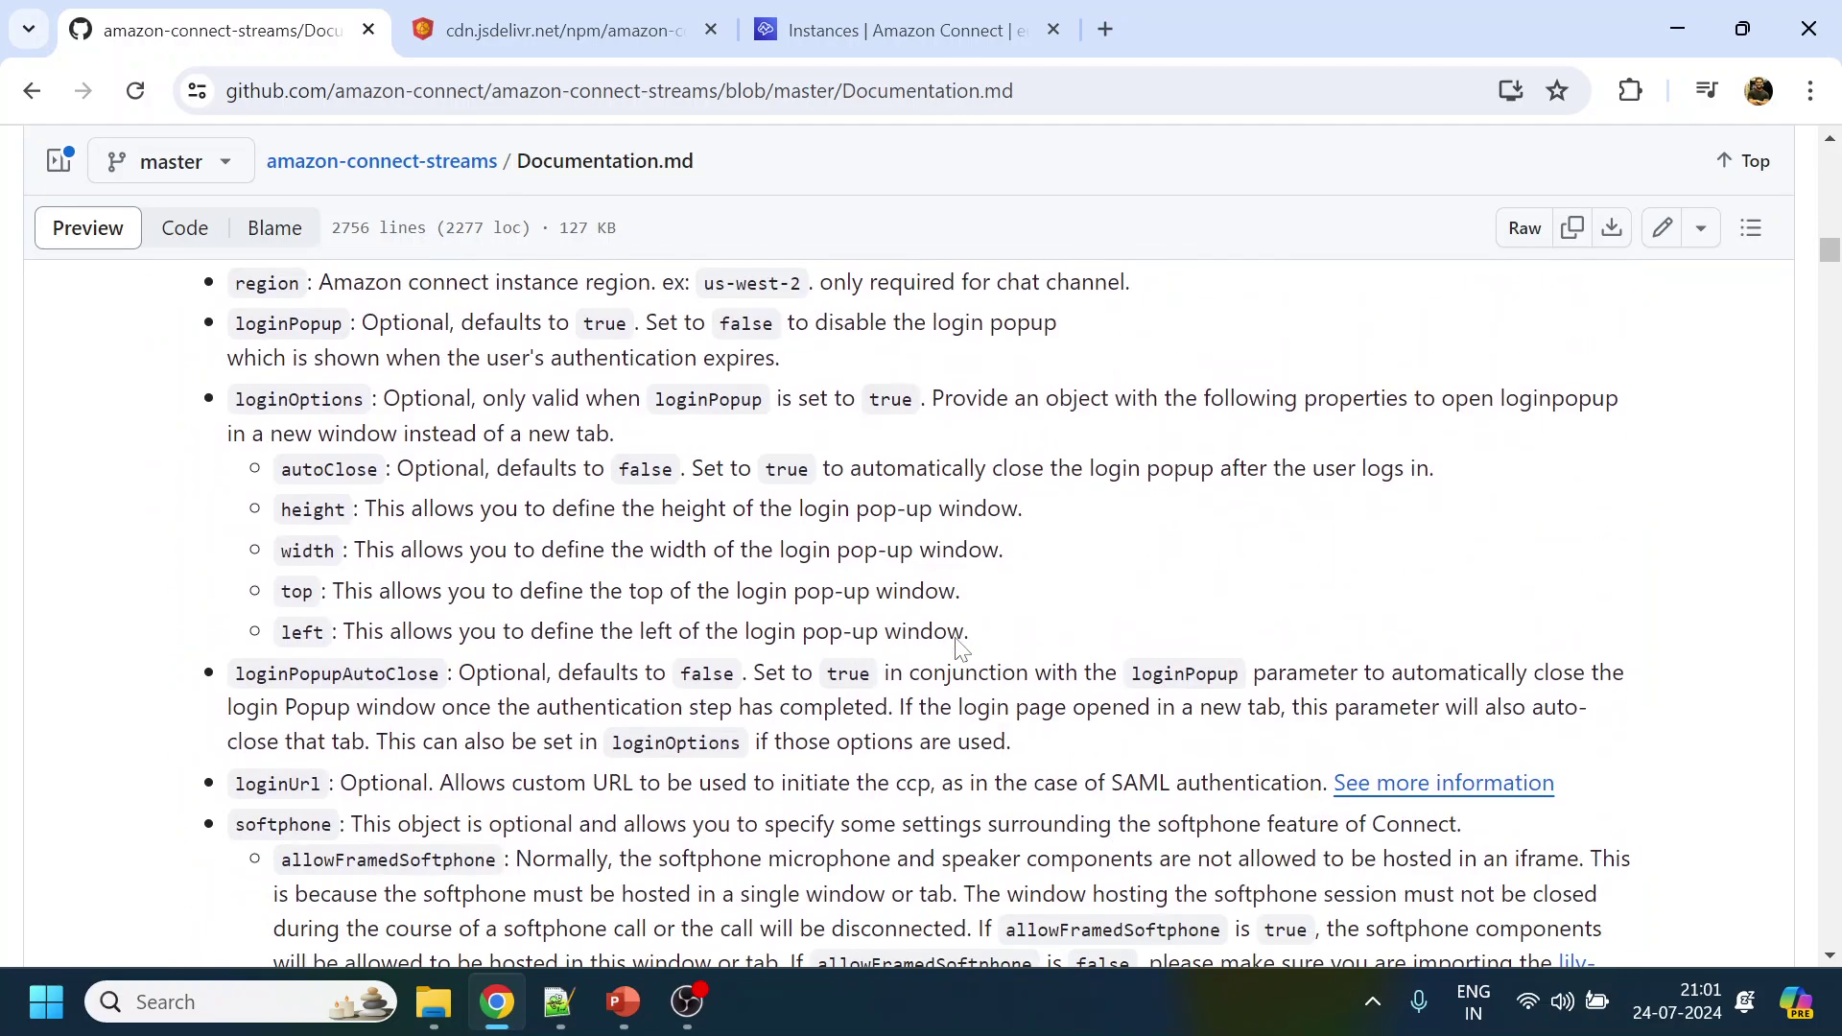
scroll(960, 649, down, 20)
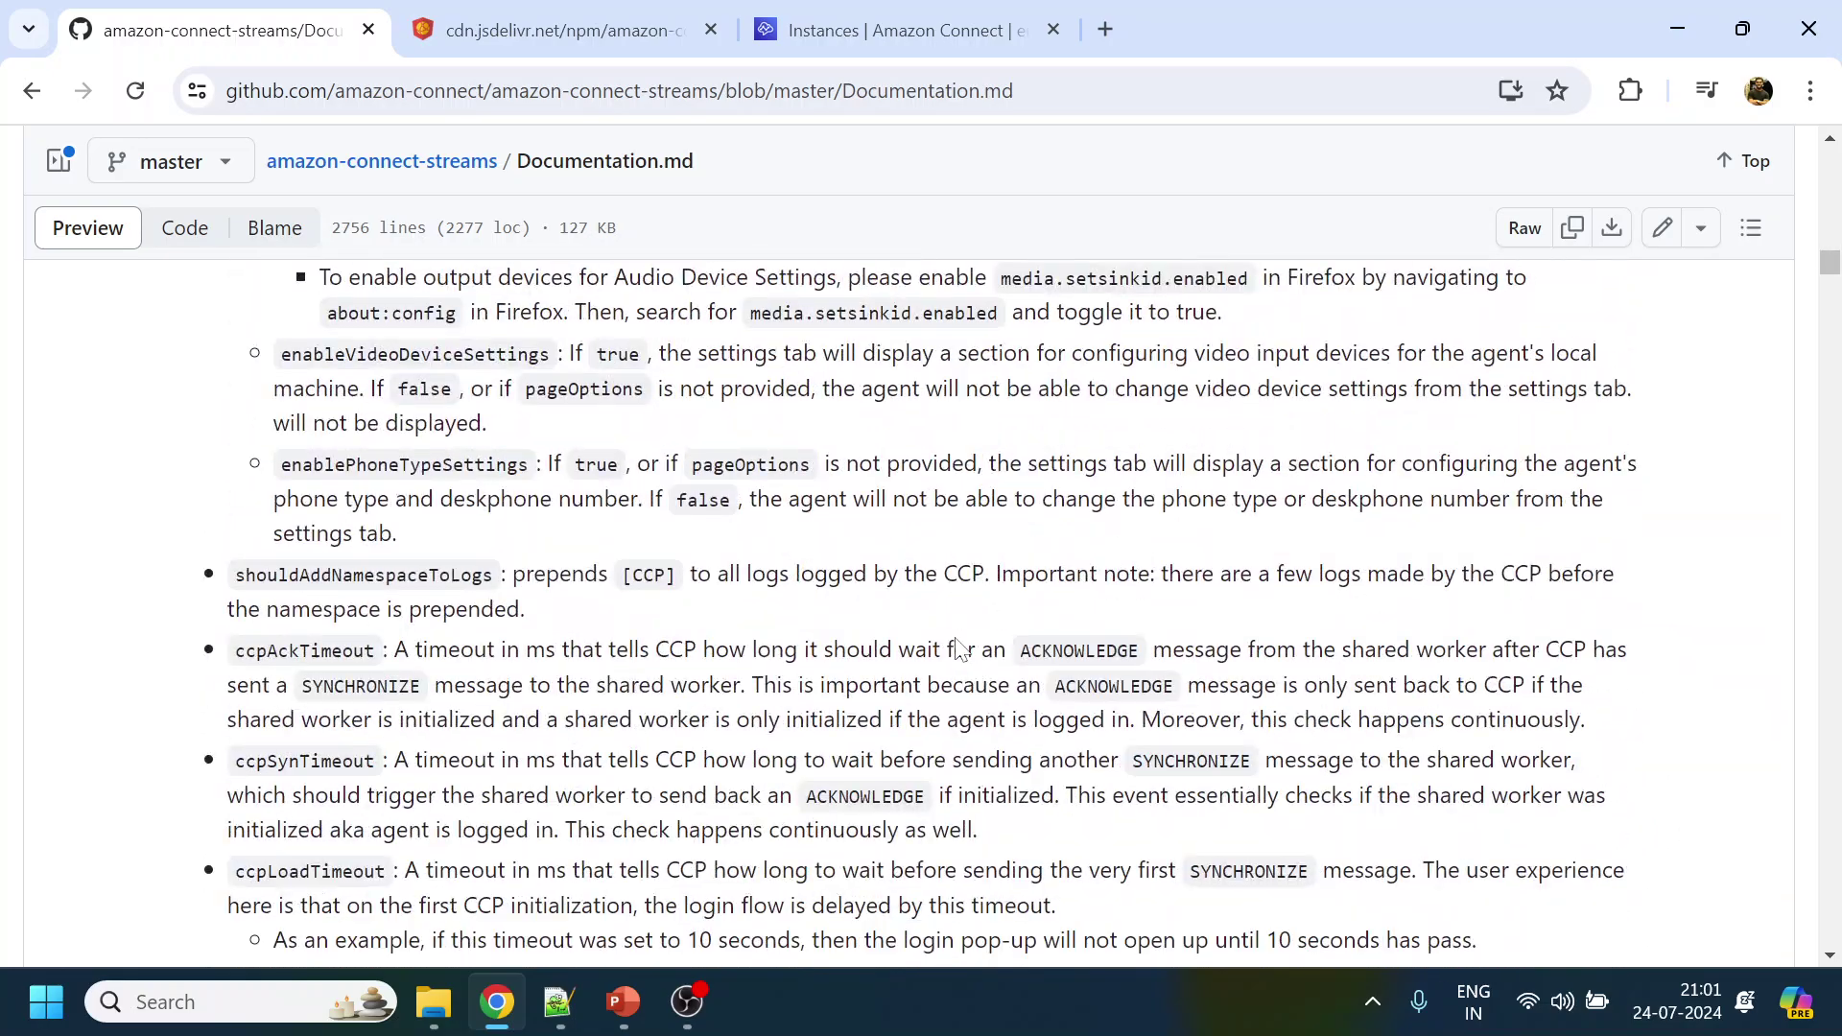
scroll(961, 649, down, 20)
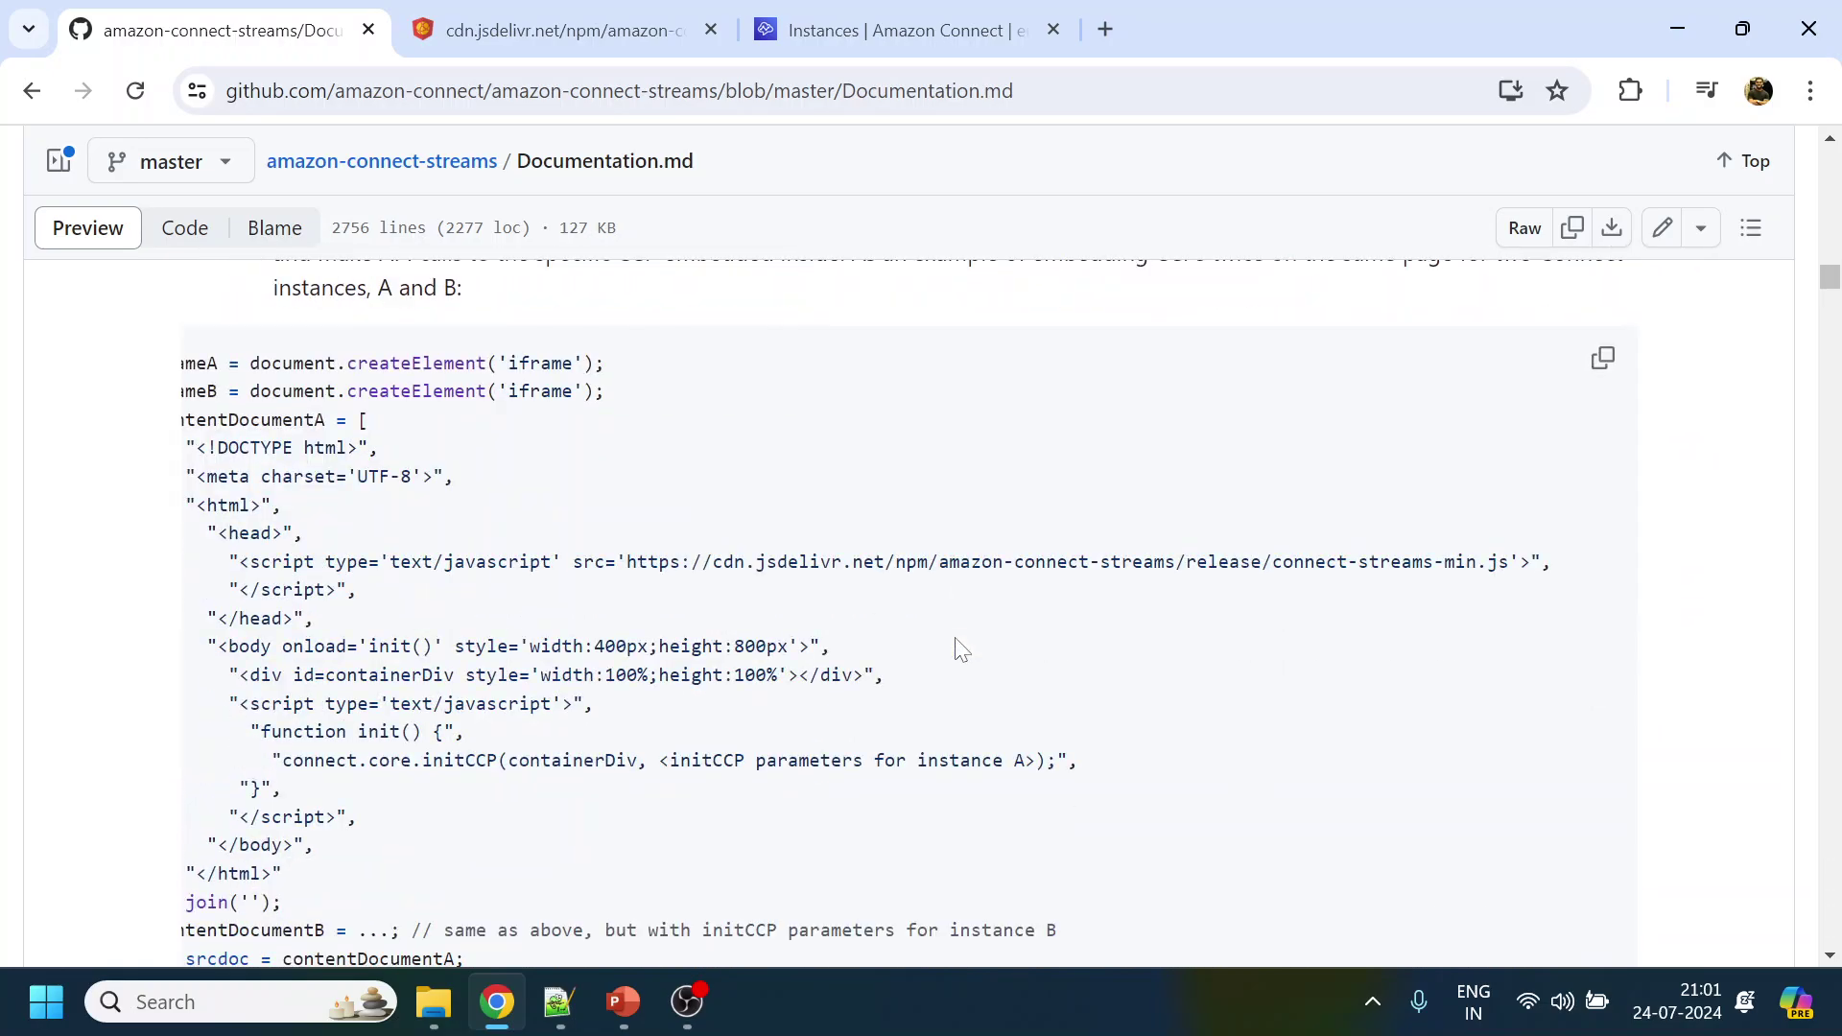
drag(627, 561, 1513, 700)
key(ctrl+c)
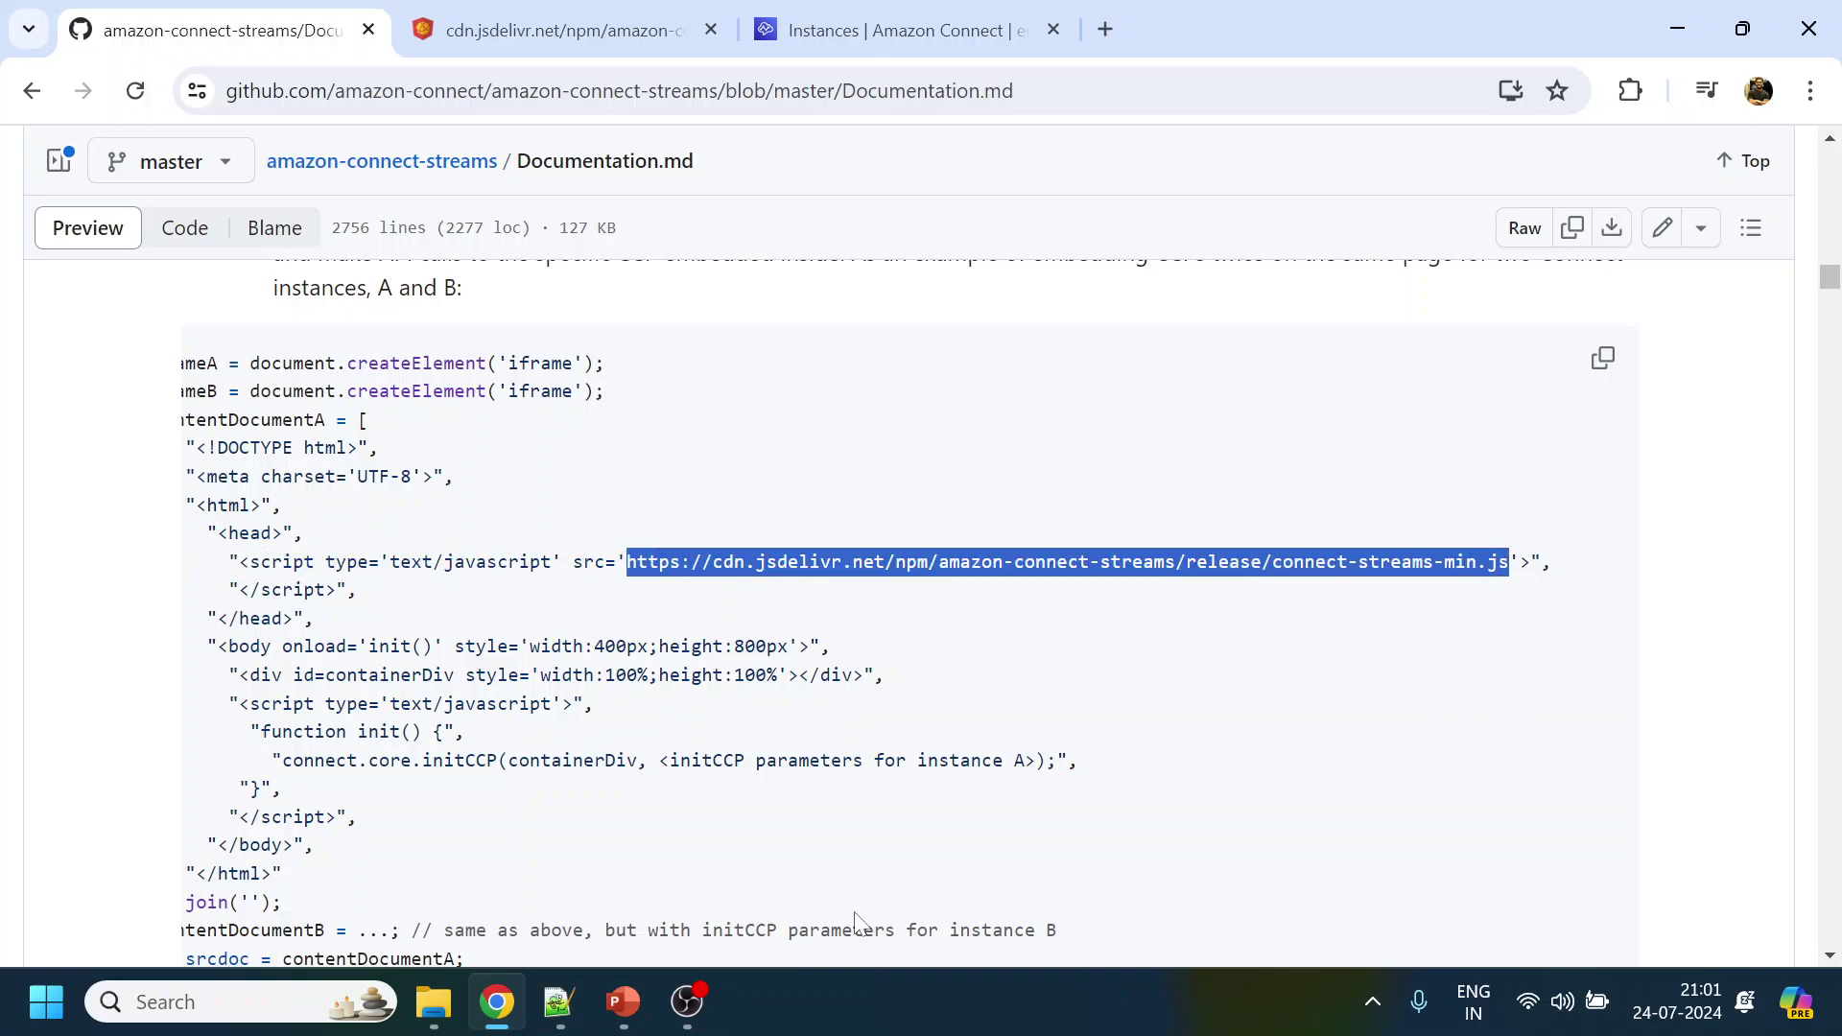
click(557, 1002)
Replace the local connect-streams-min.js script source on line 5 with the jsDelivr CDN URL and save
key(Down)
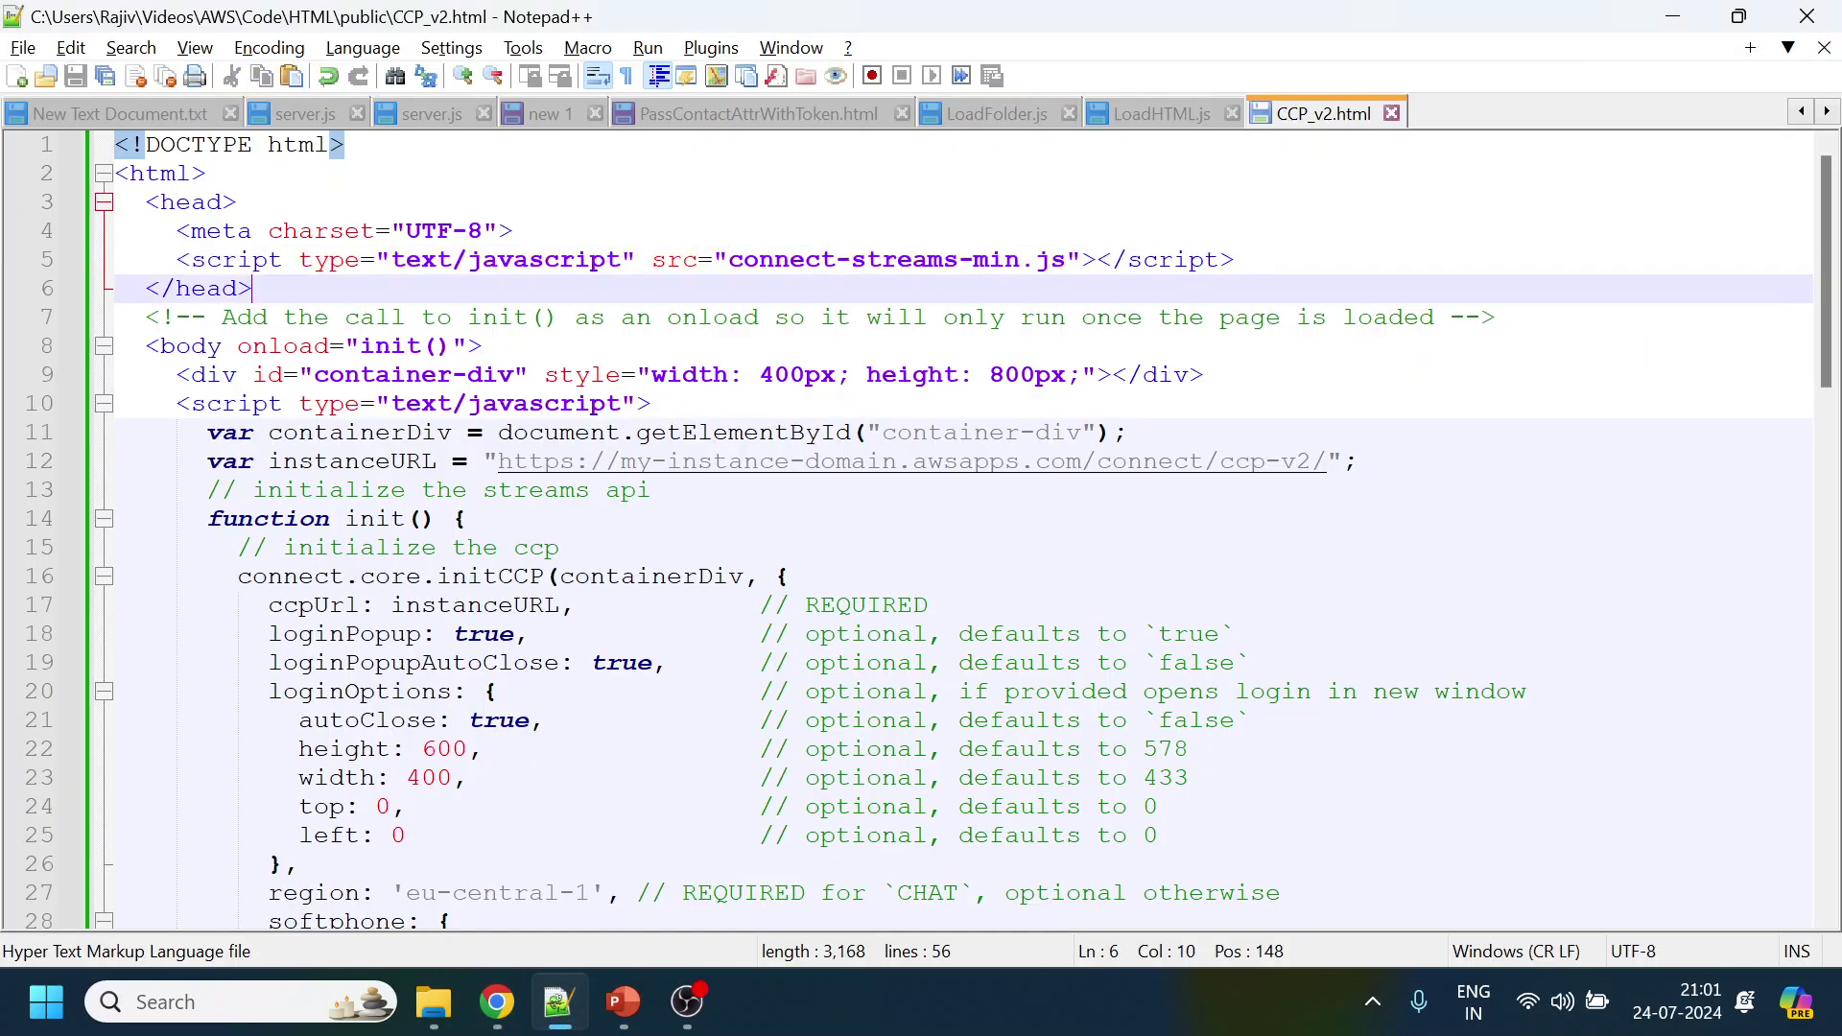
key(Up)
key(shift+ctrl+Right)
key(shift+ctrl+Right)
key(shift+ctrl+Right)
key(shift+ctrl+Right)
key(shift+ctrl+Right)
key(shift+ctrl+Right)
key(shift+Right)
key(shift+Right)
key(ctrl+v)
key(ctrl+s)
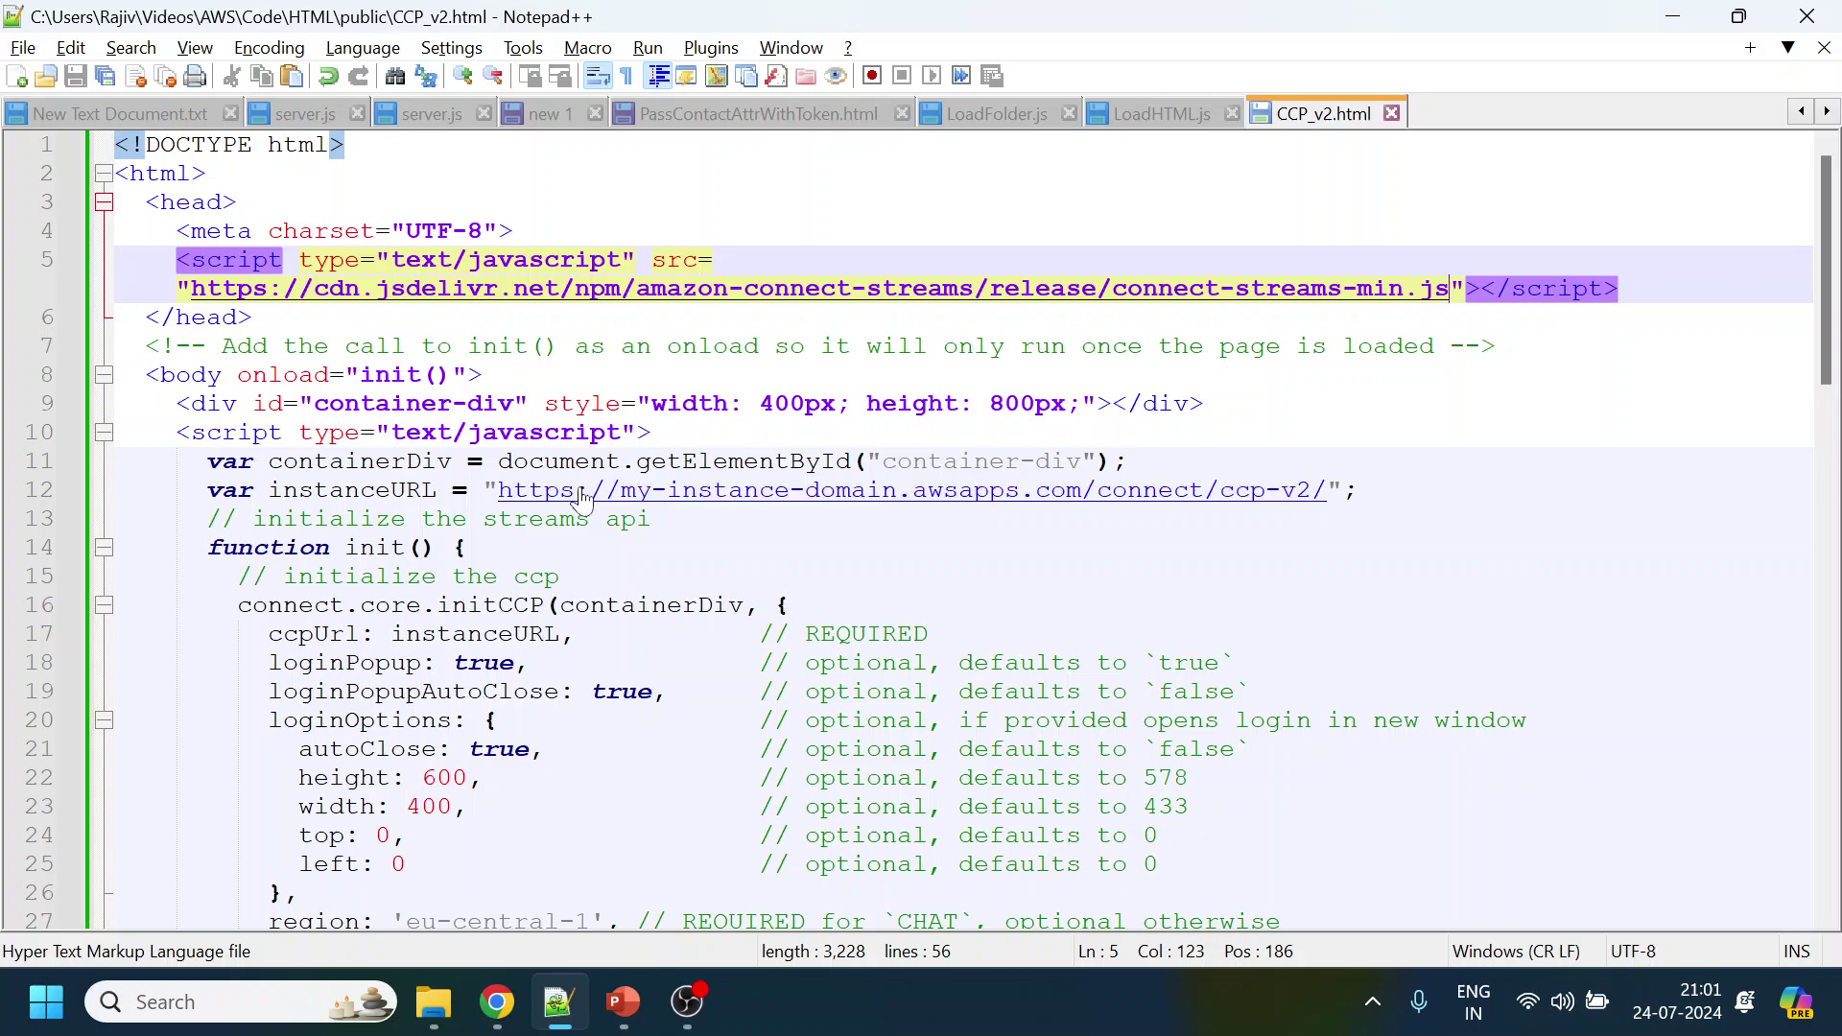
drag(621, 491, 1054, 511)
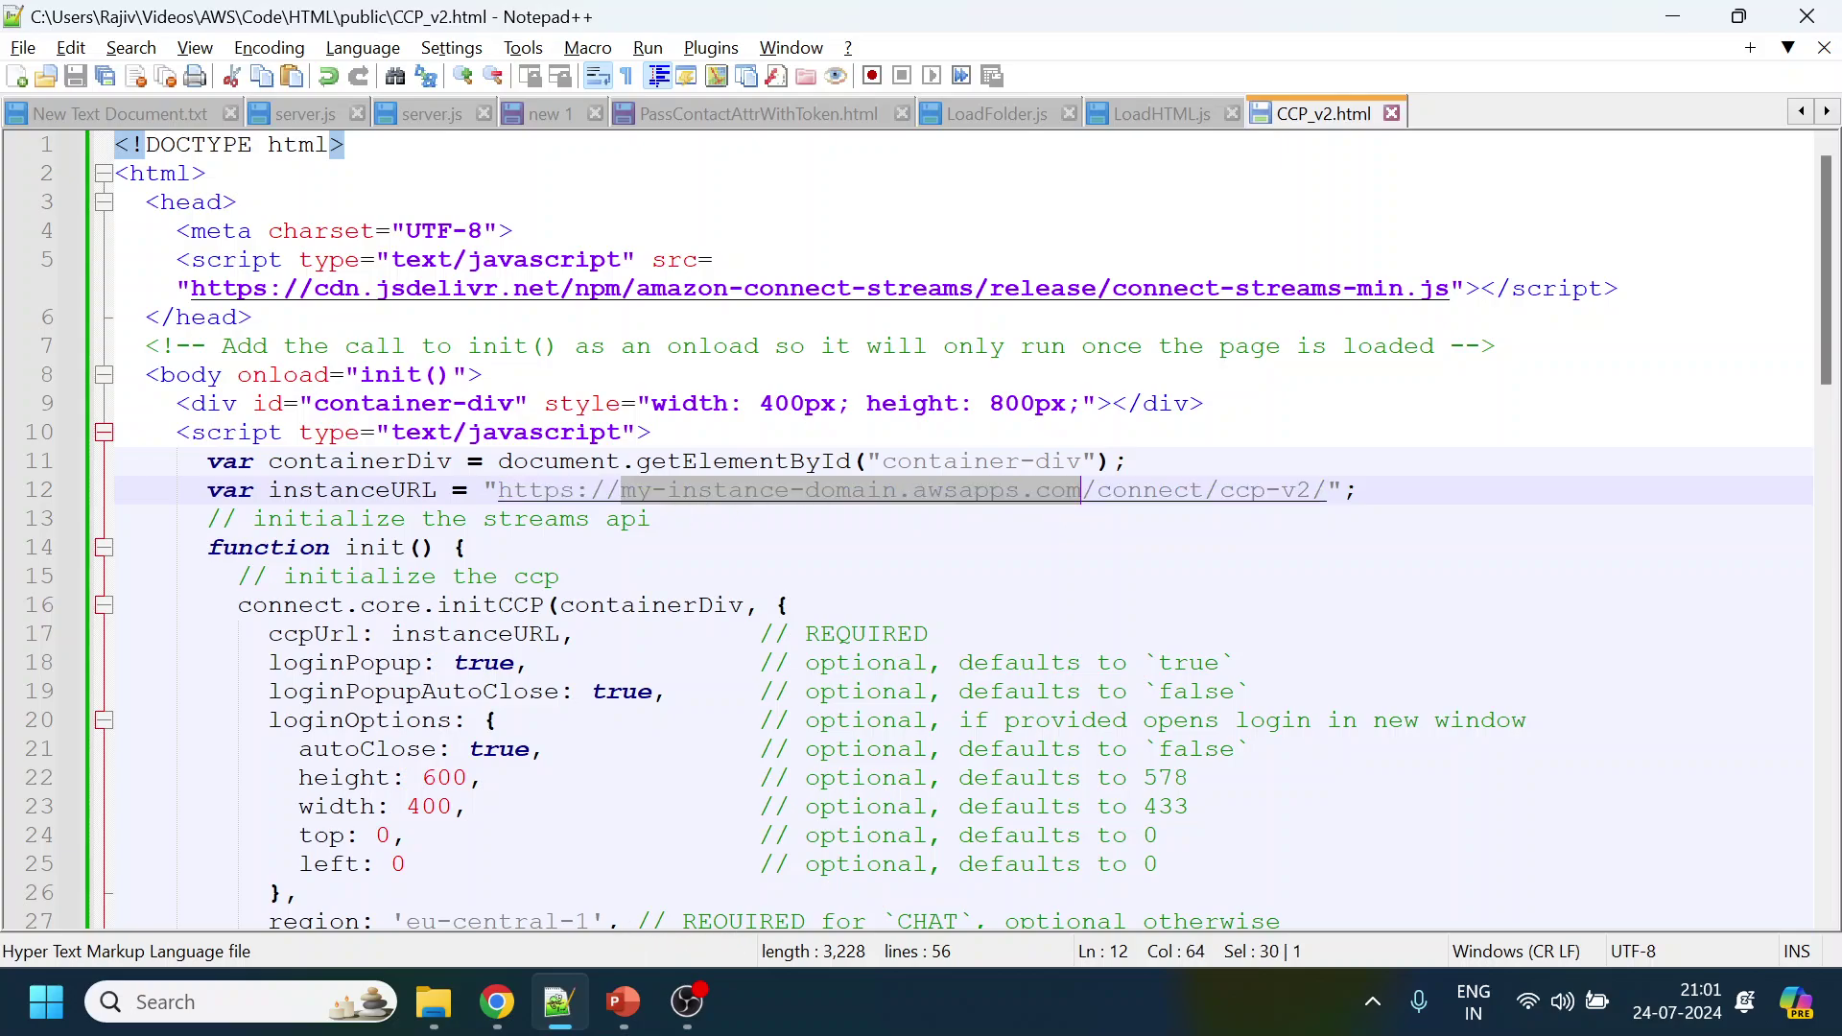
Copy the instance alias from the Amazon Connect console's Instances page
click(496, 1002)
click(932, 21)
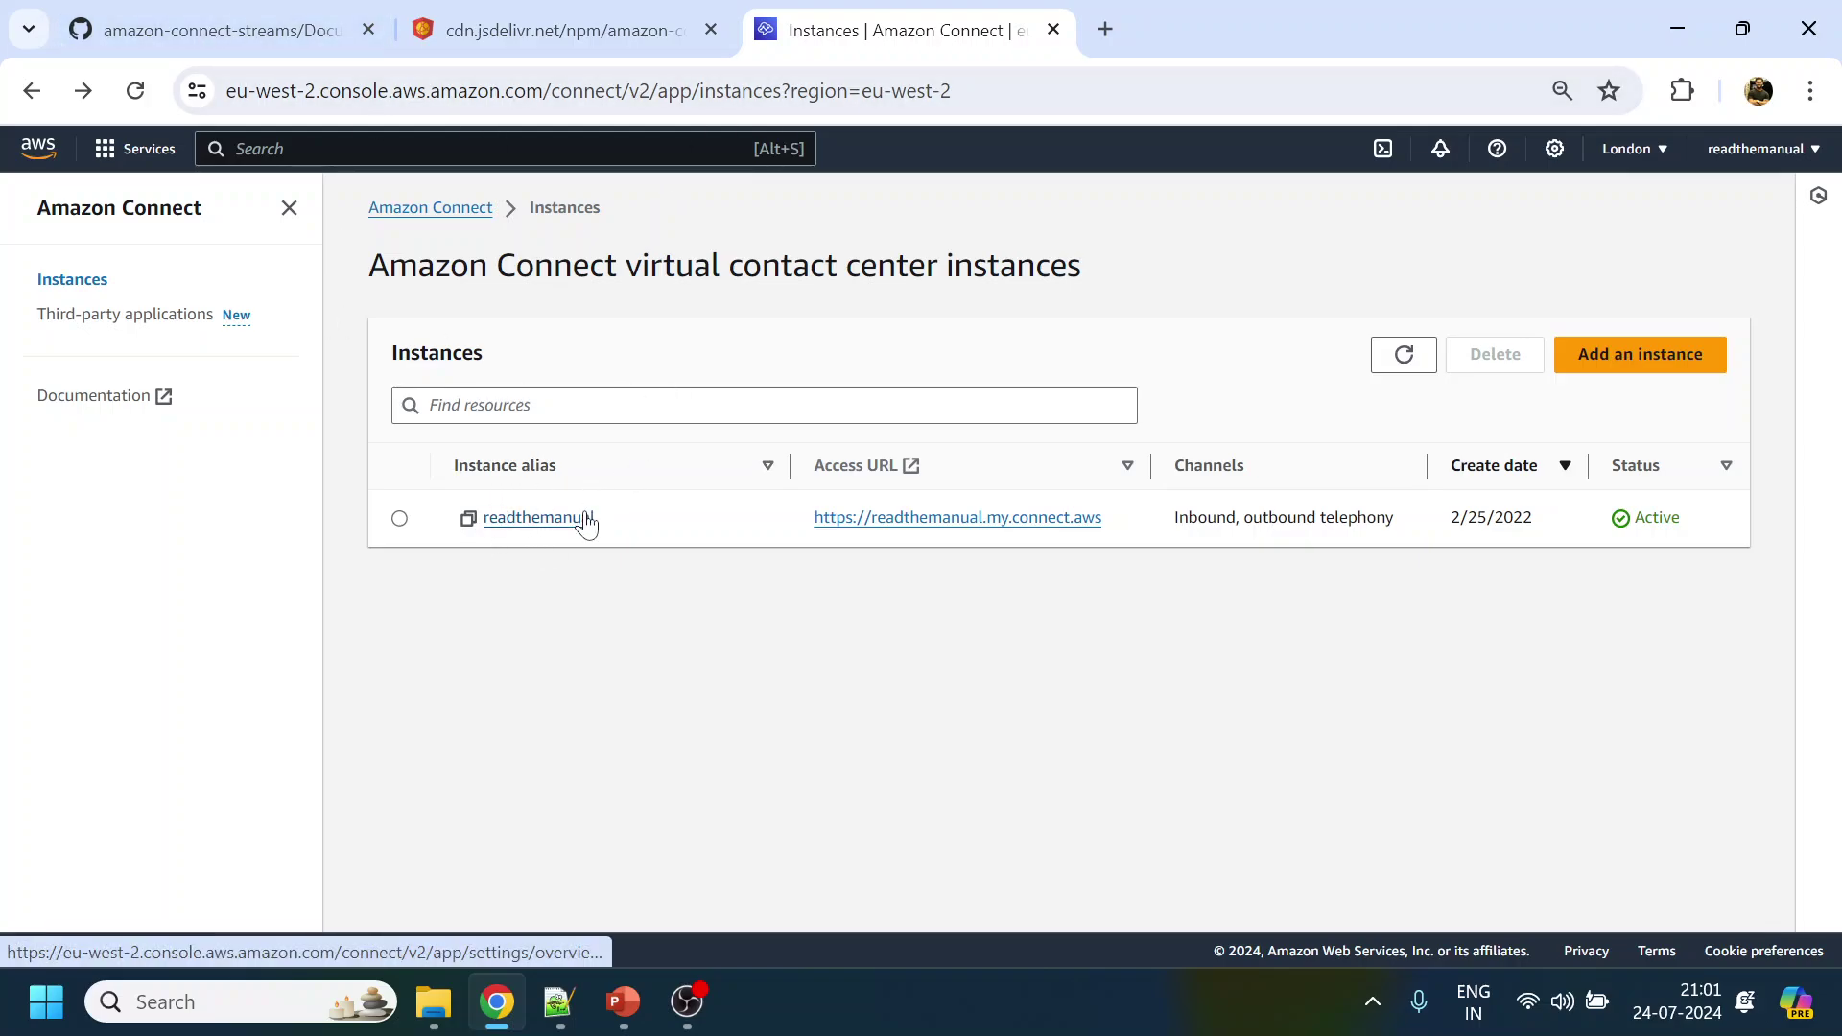
click(469, 519)
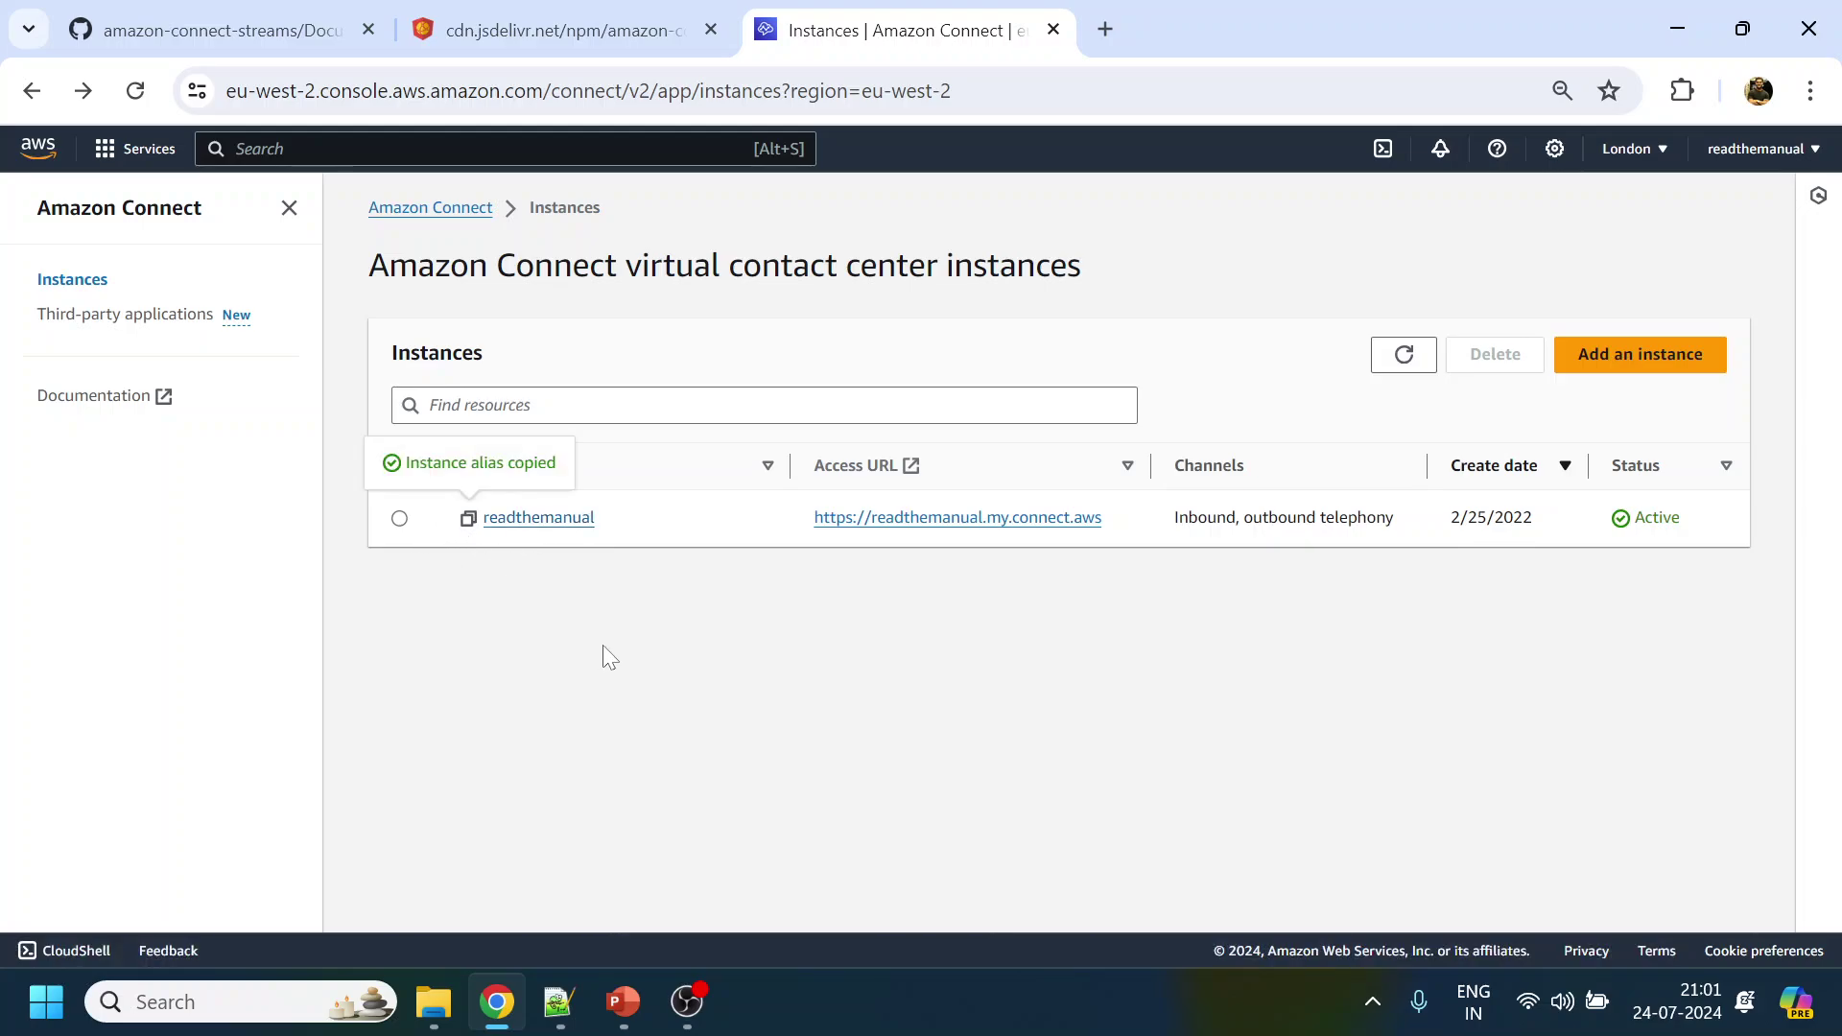
Replace the placeholder domain in instanceURL with the copied instance alias and save
key(alt+Tab)
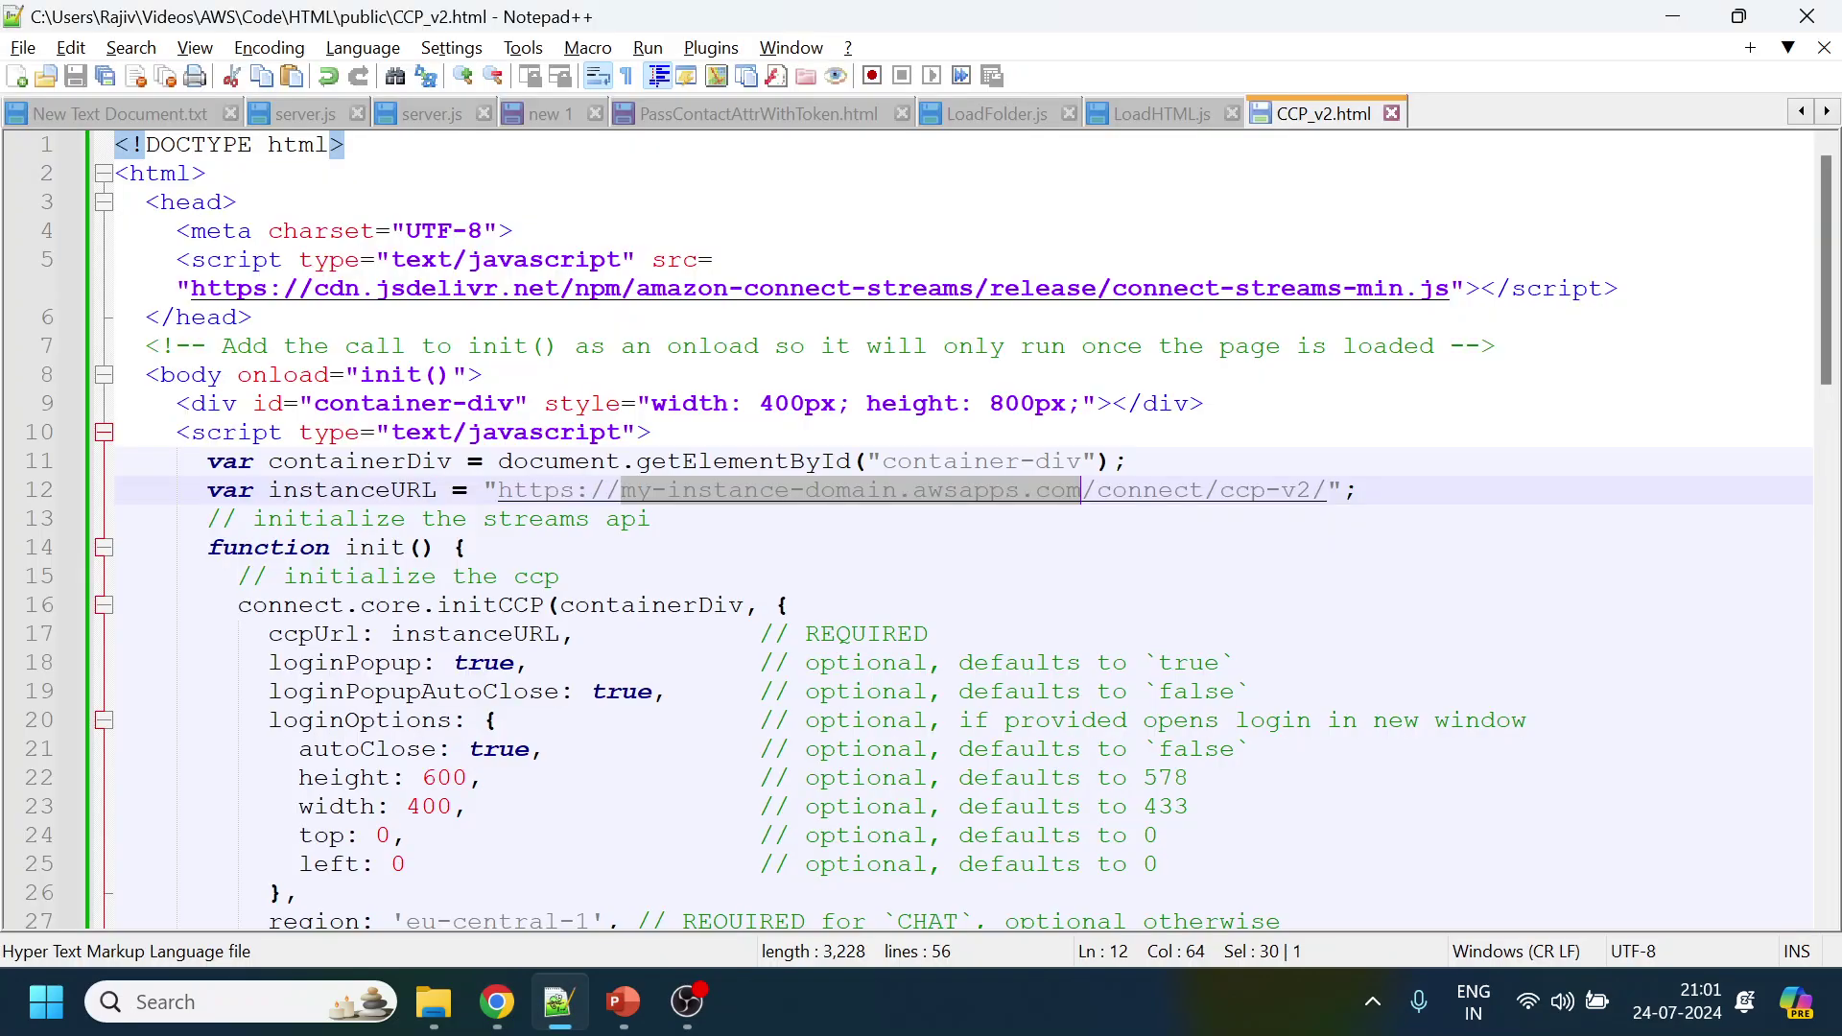
click(558, 575)
drag(622, 492, 906, 508)
key(ctrl+v)
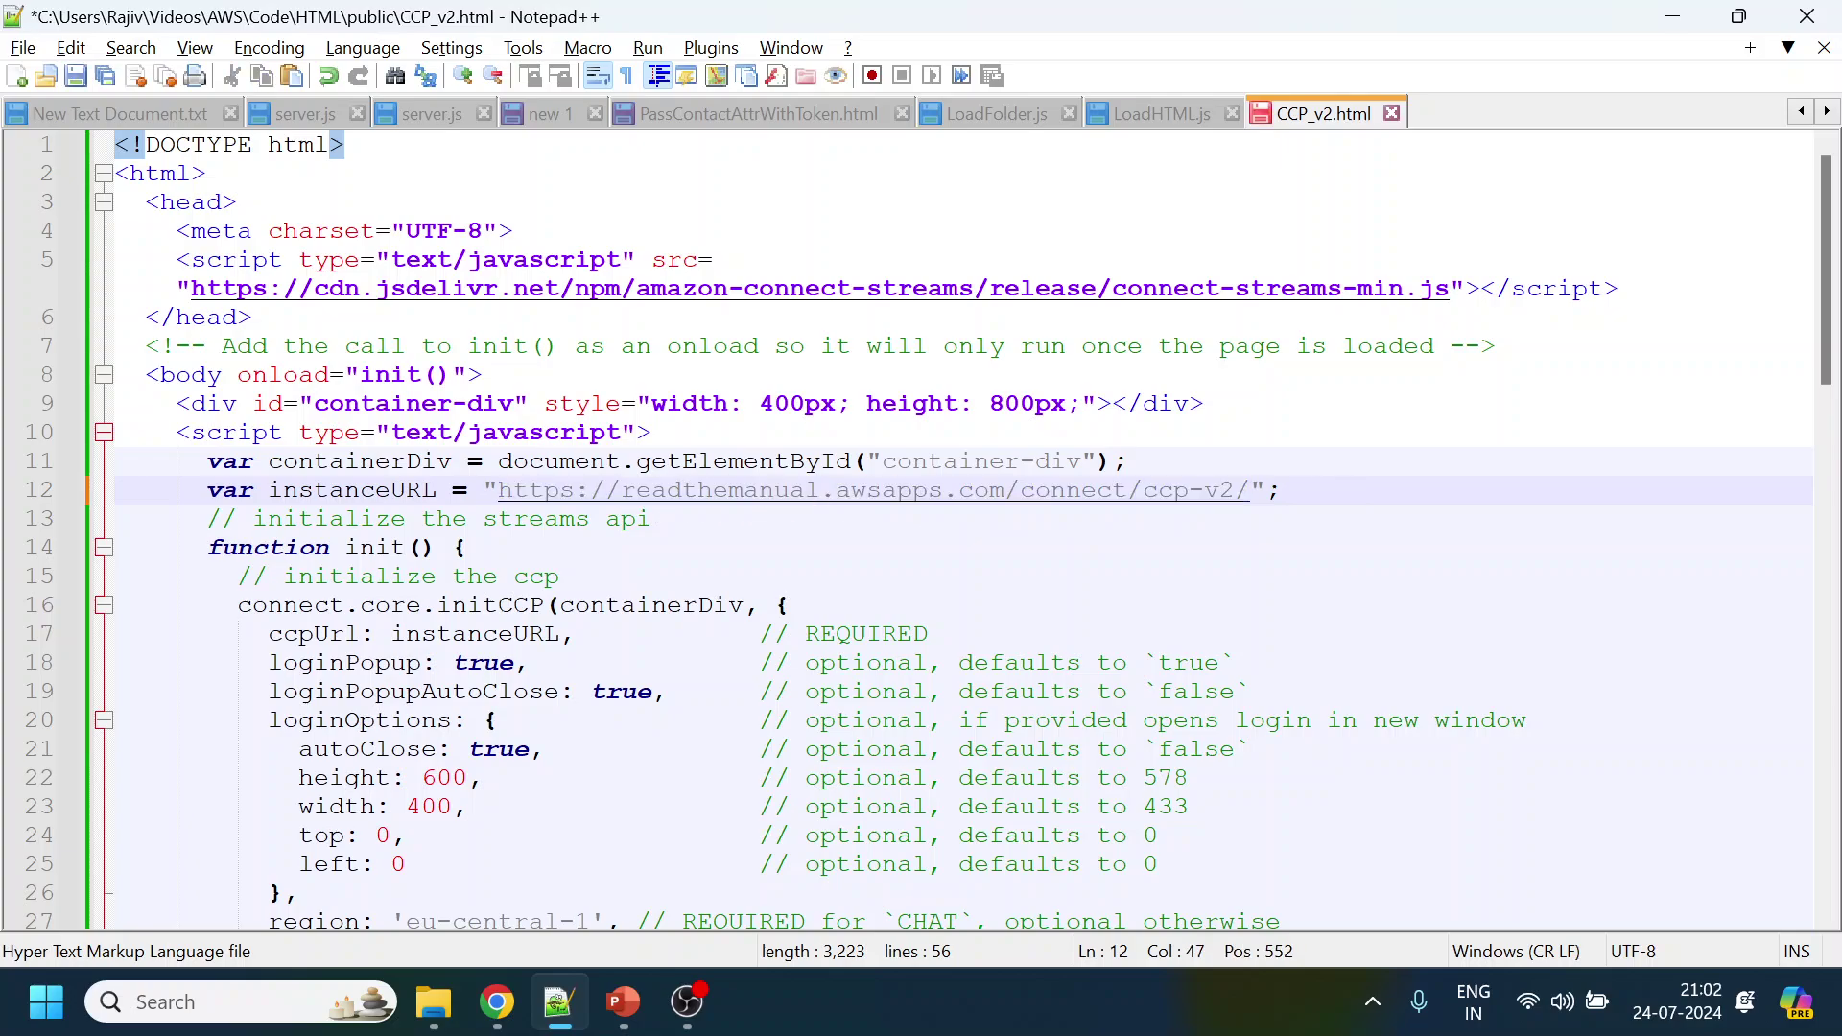
key(ctrl+s)
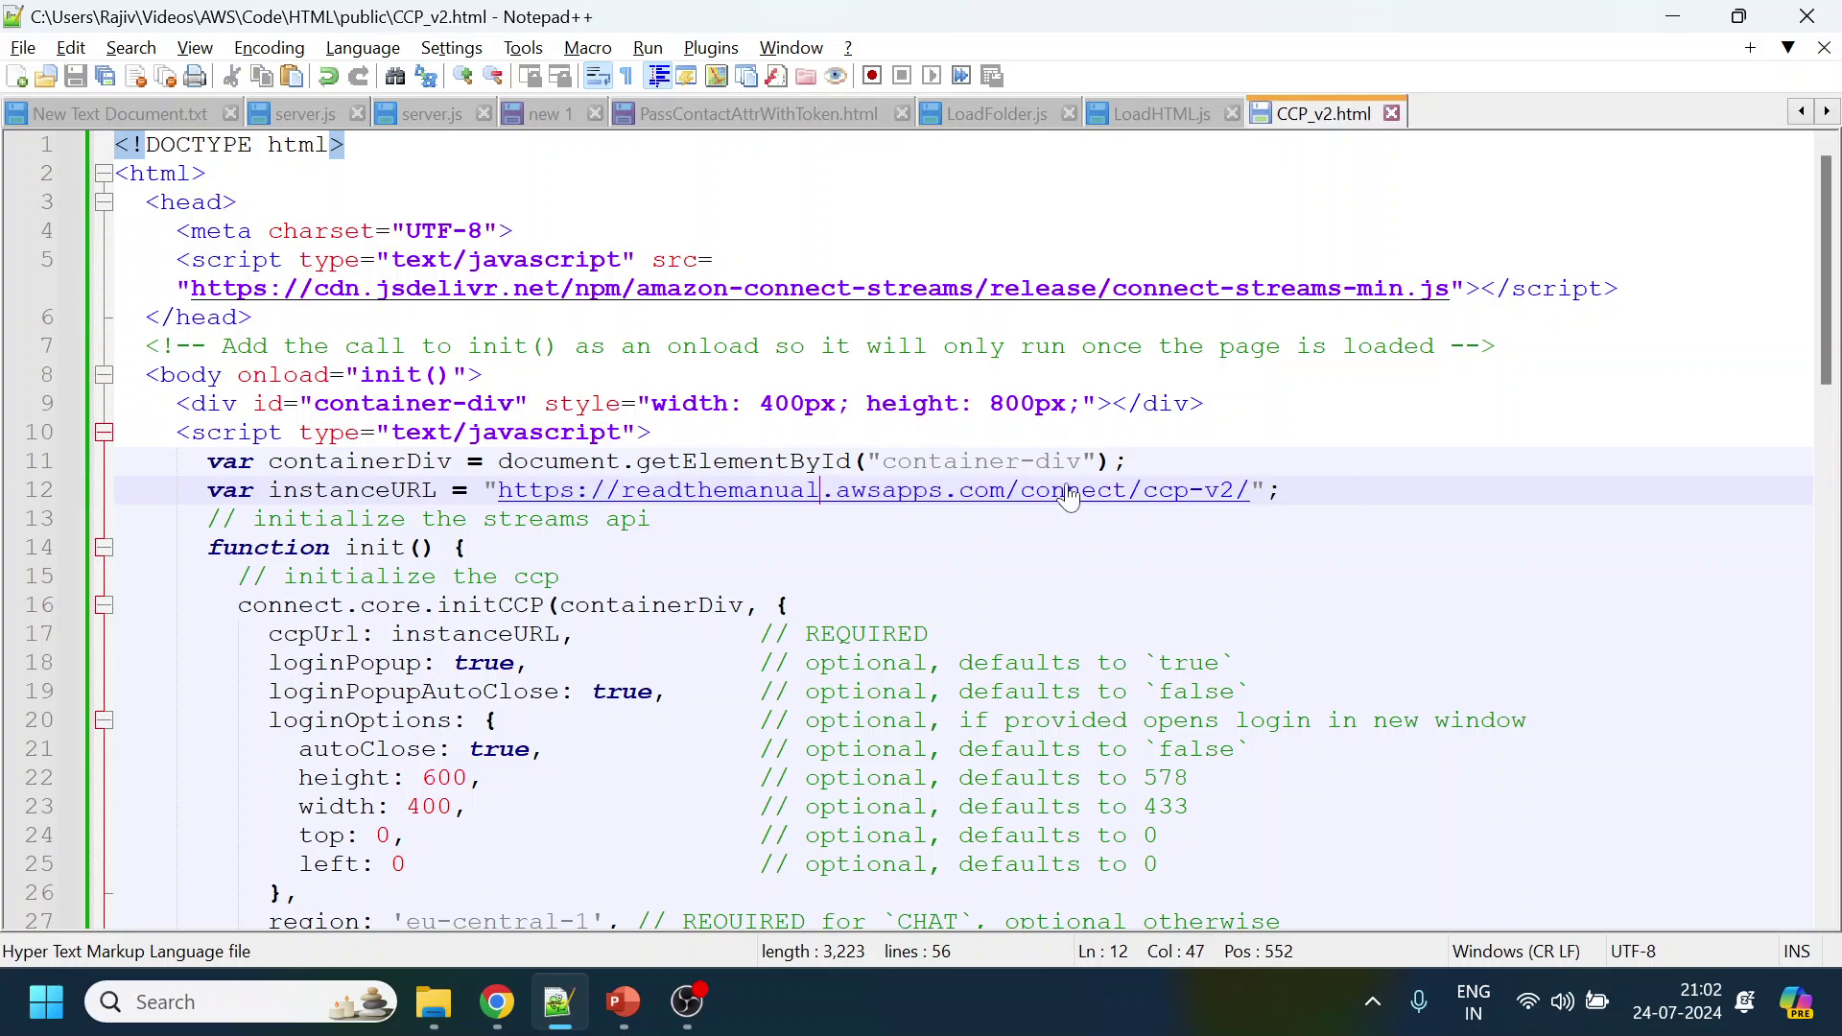
Review the initCCP loginOptions and eu-central-1 region, then check the instance's region in the console
scroll(921, 529, down, 1)
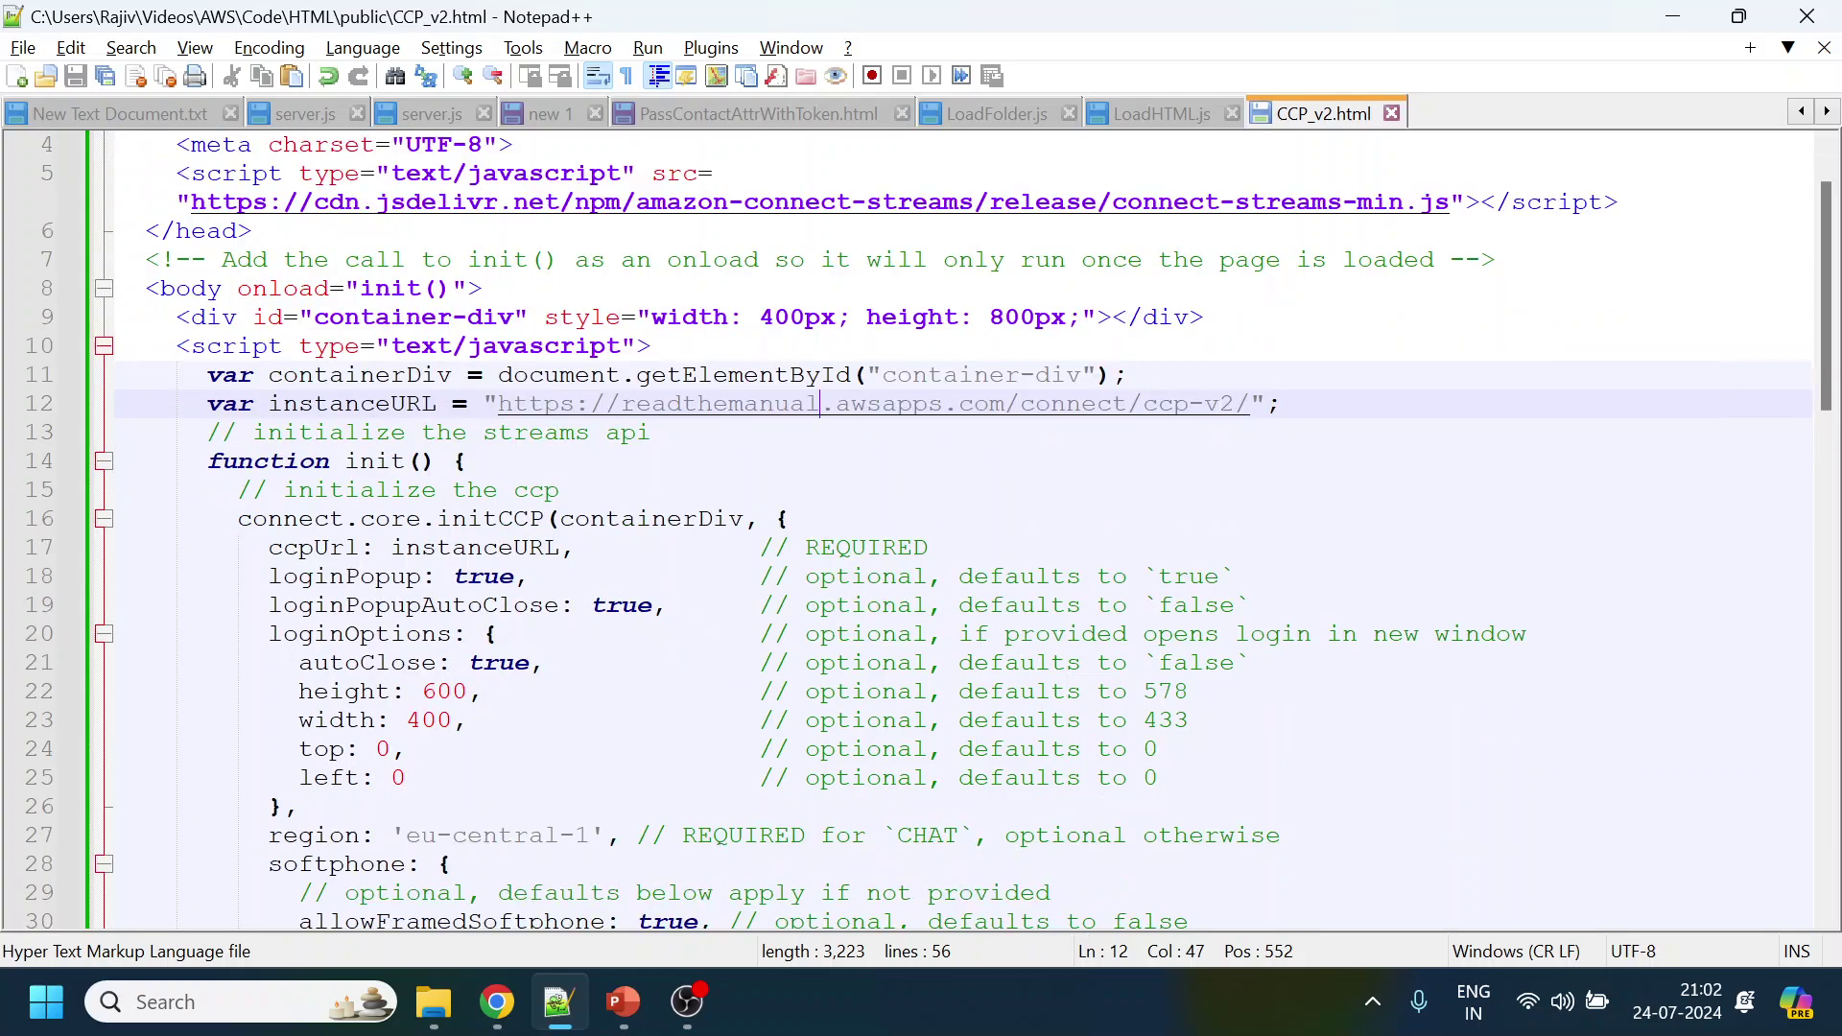
scroll(921, 529, down, 1)
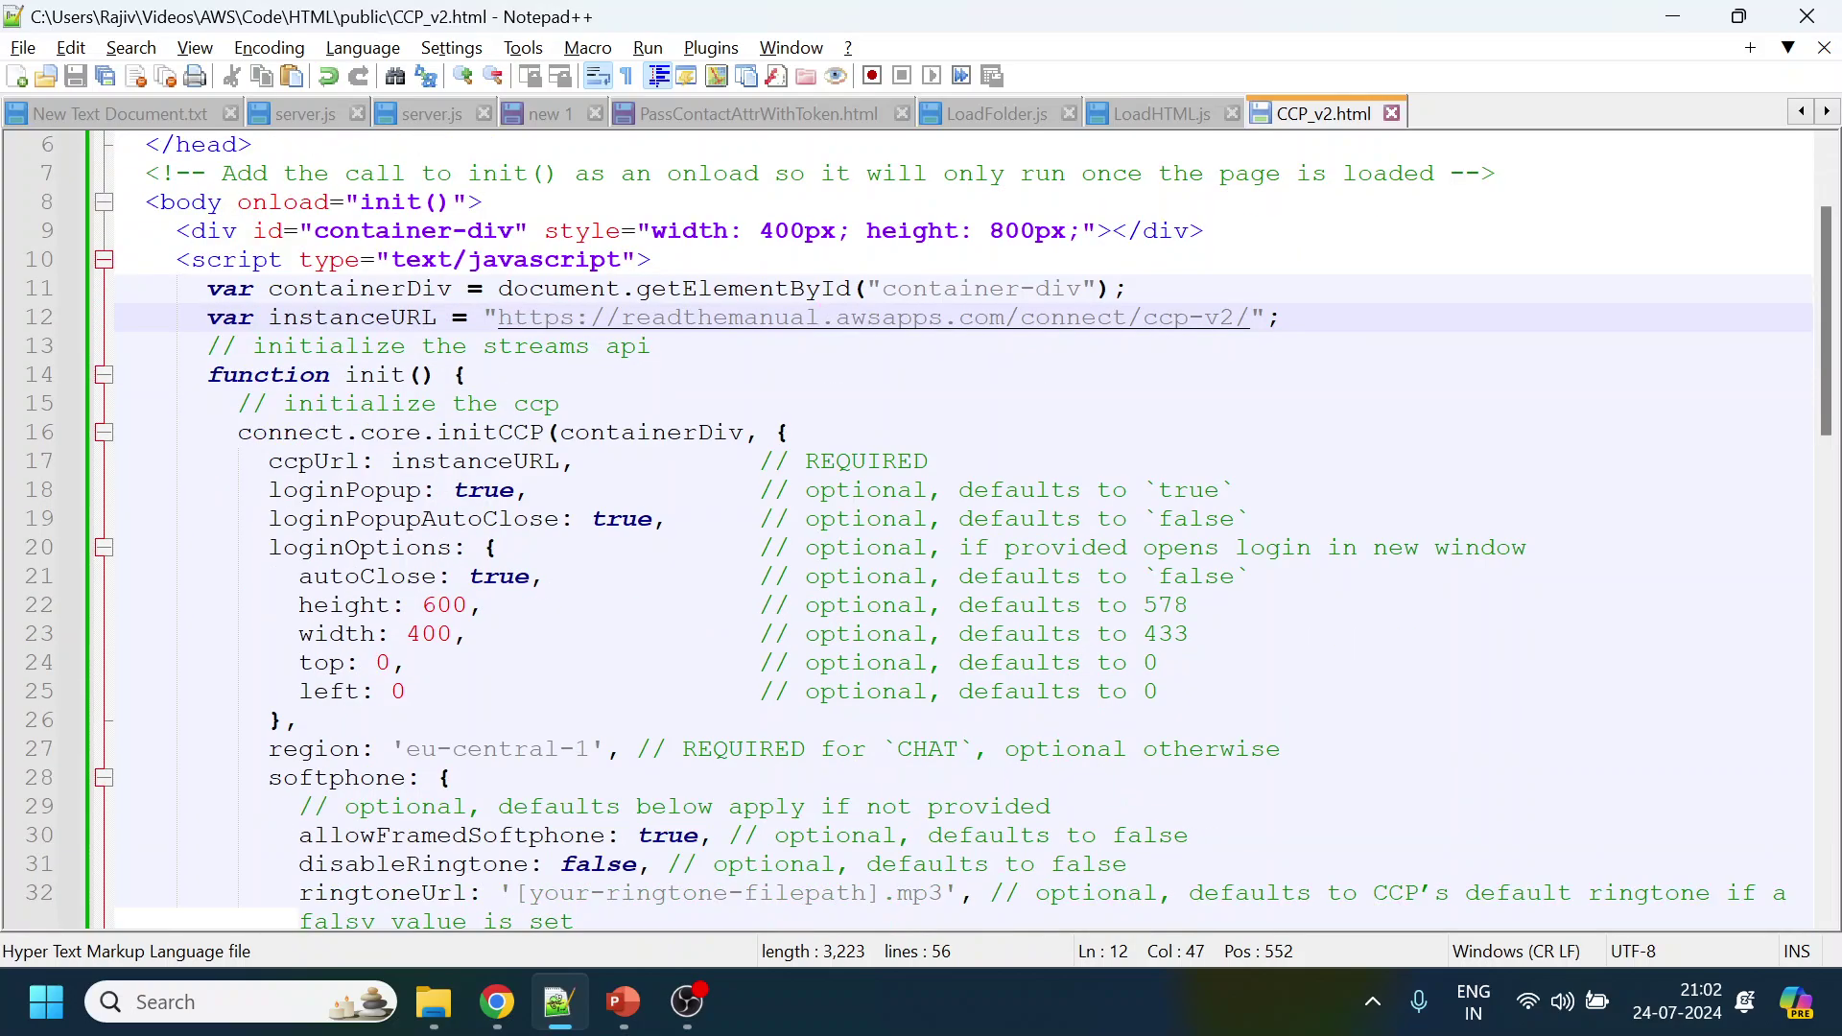
double_click(484, 433)
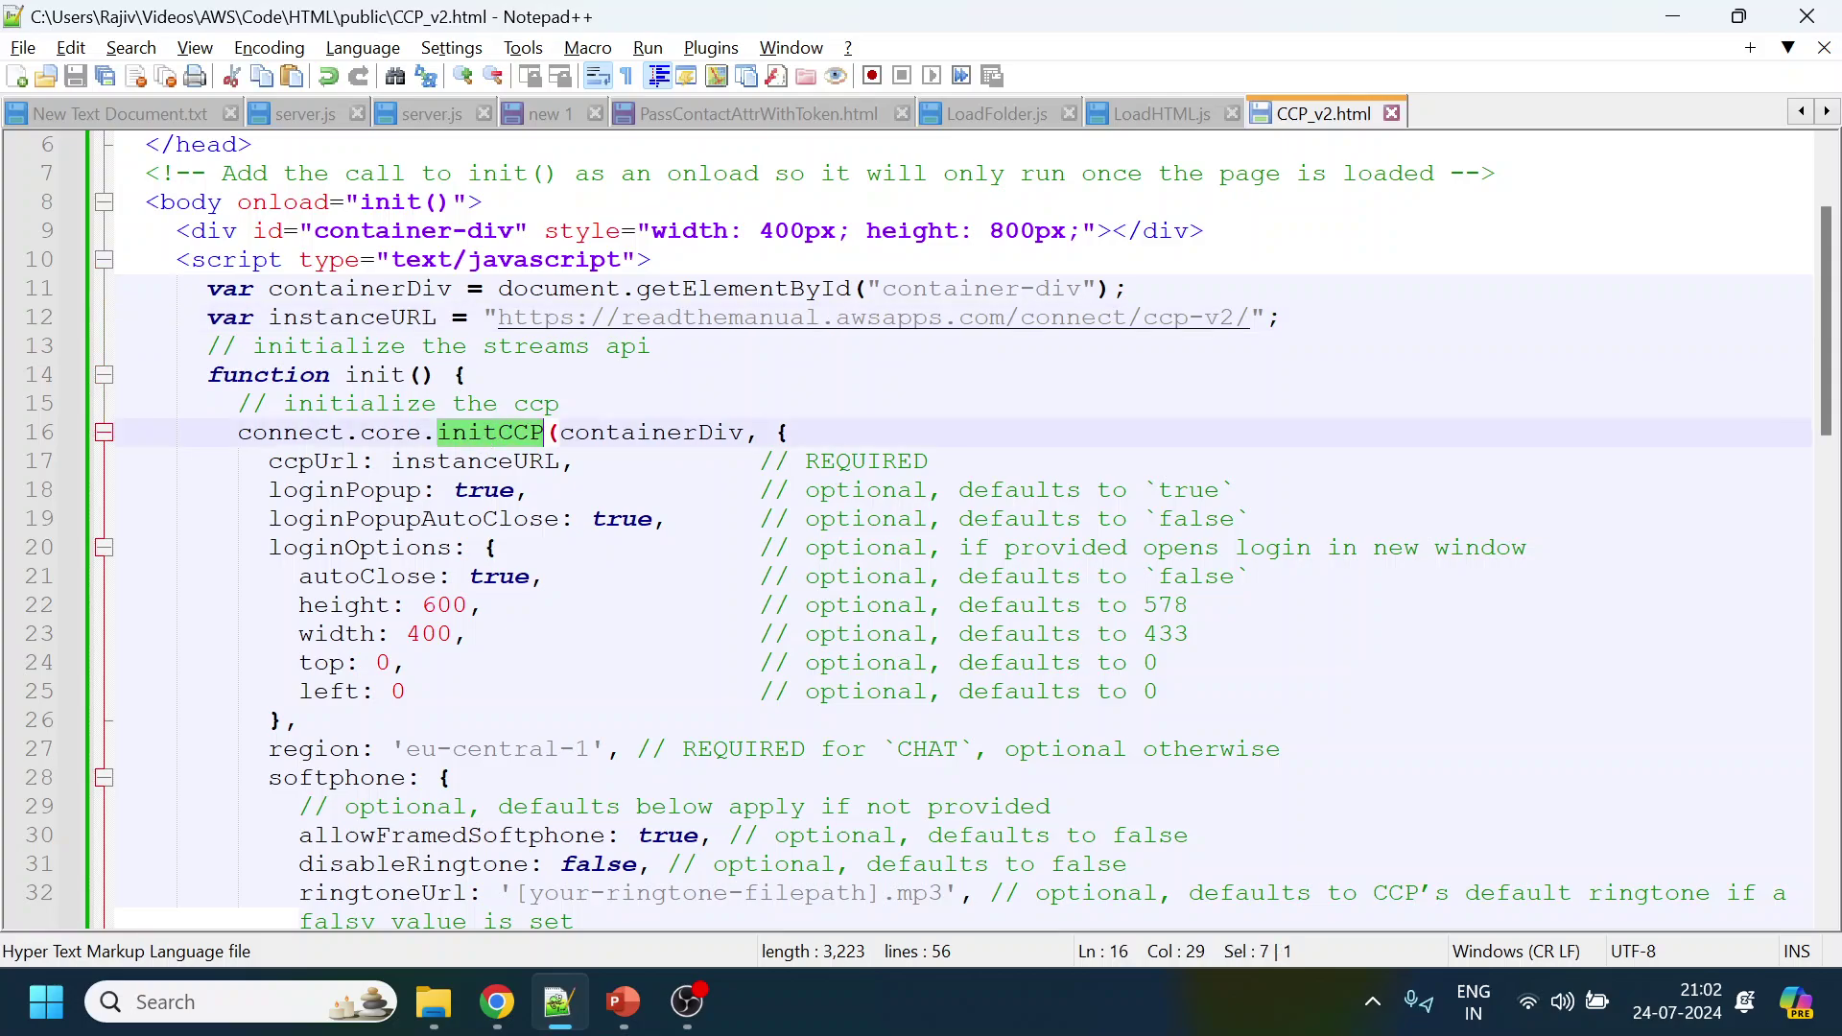
drag(268, 547, 516, 712)
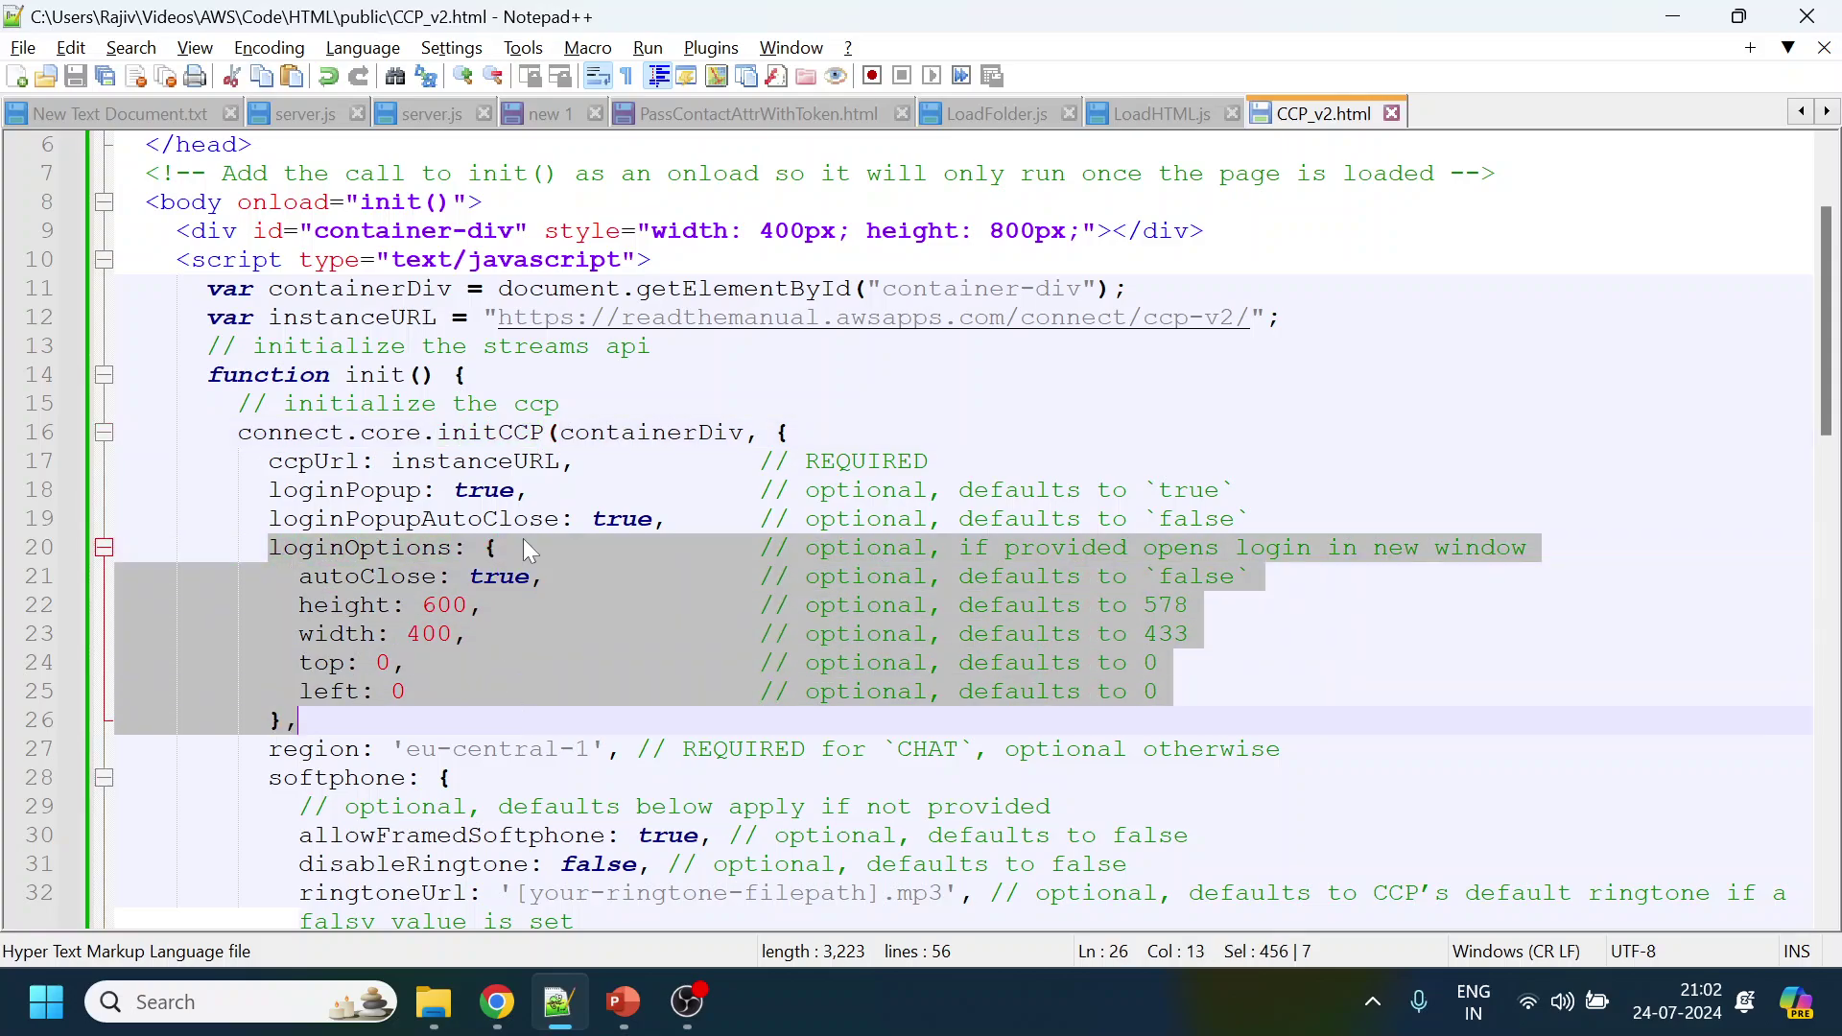
scroll(523, 540, down, 1)
drag(422, 662, 590, 664)
key(alt+Tab)
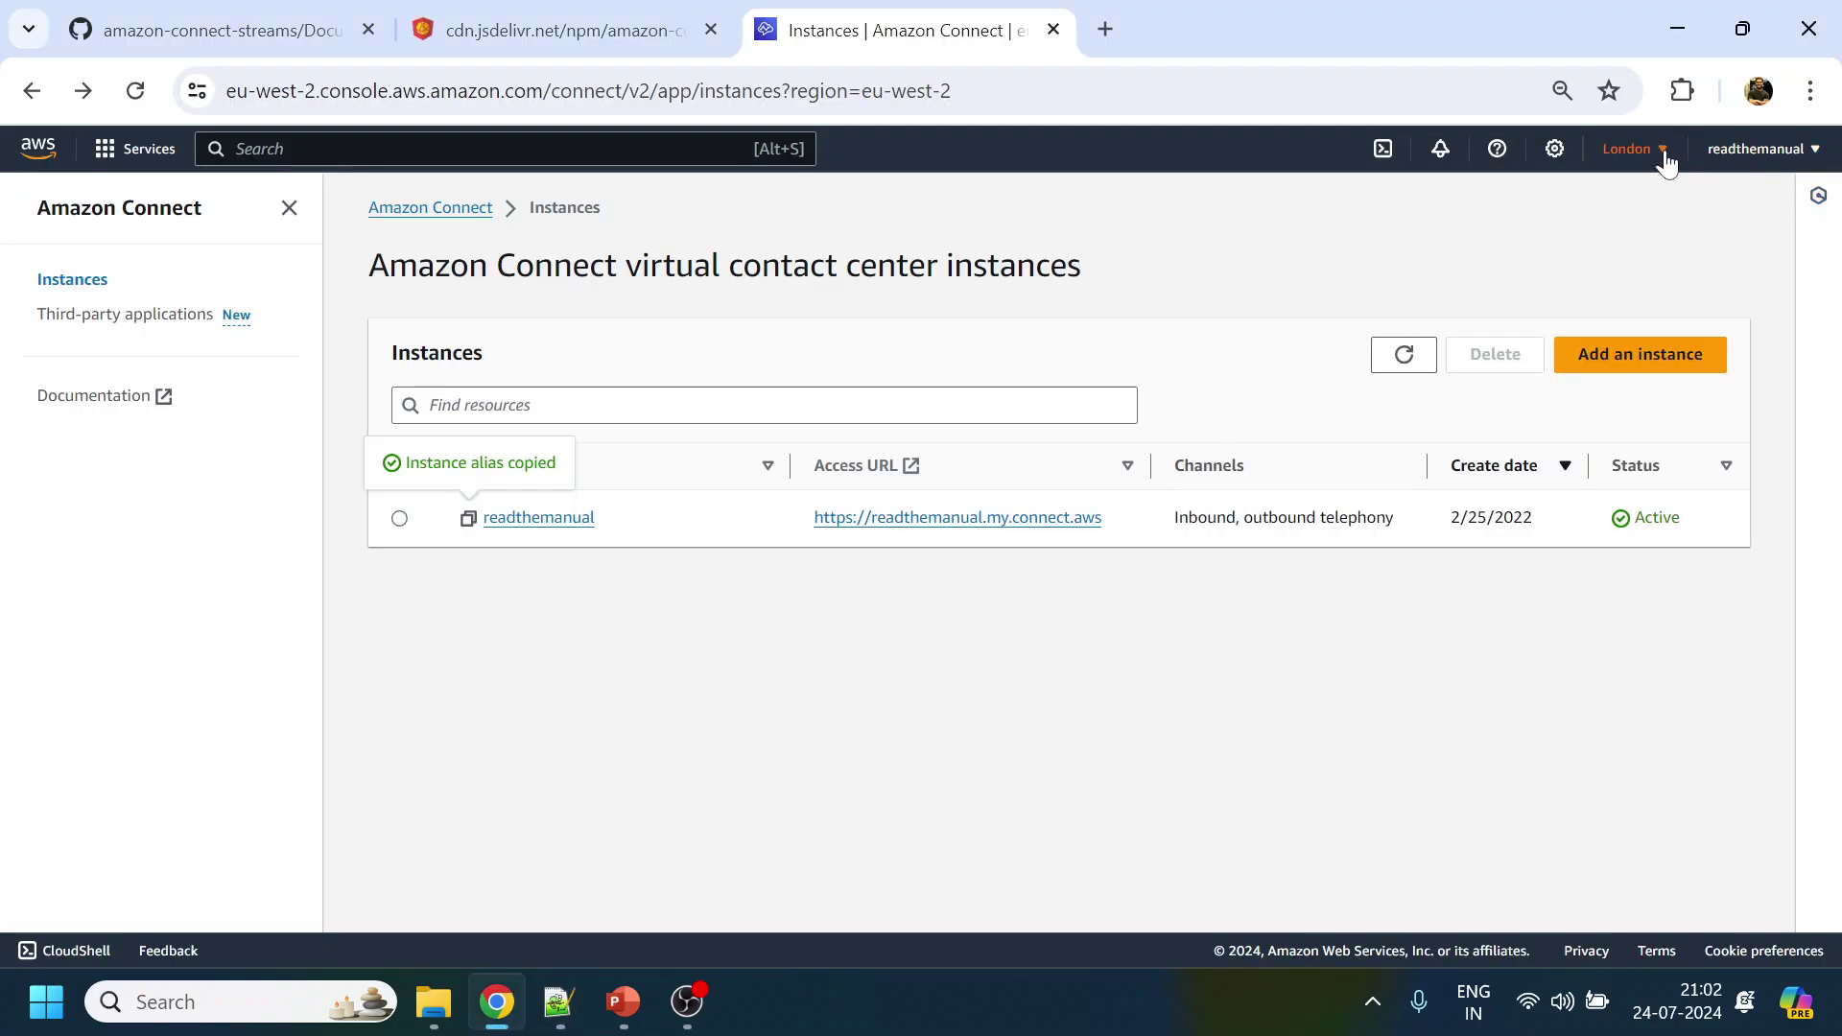
click(1660, 153)
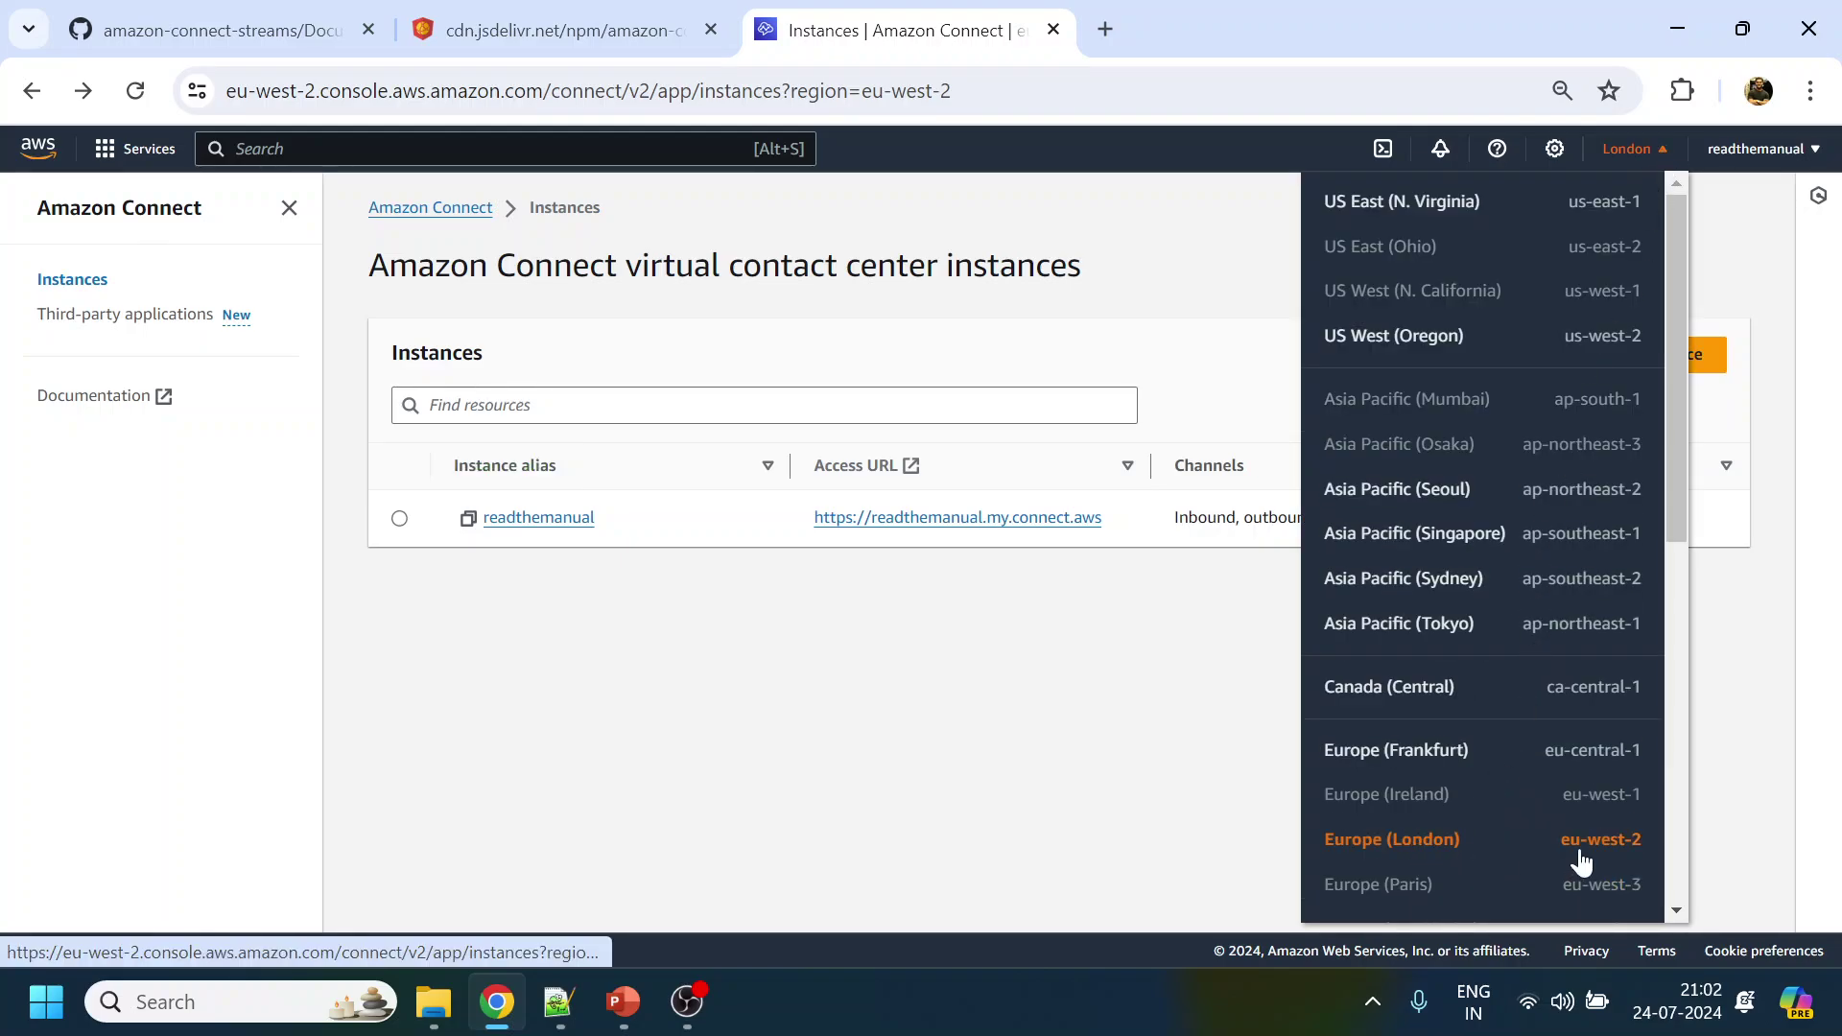
Edit the region value on line 27 to 'eu-west-2' and save CCP_v2.html
key(alt+Tab)
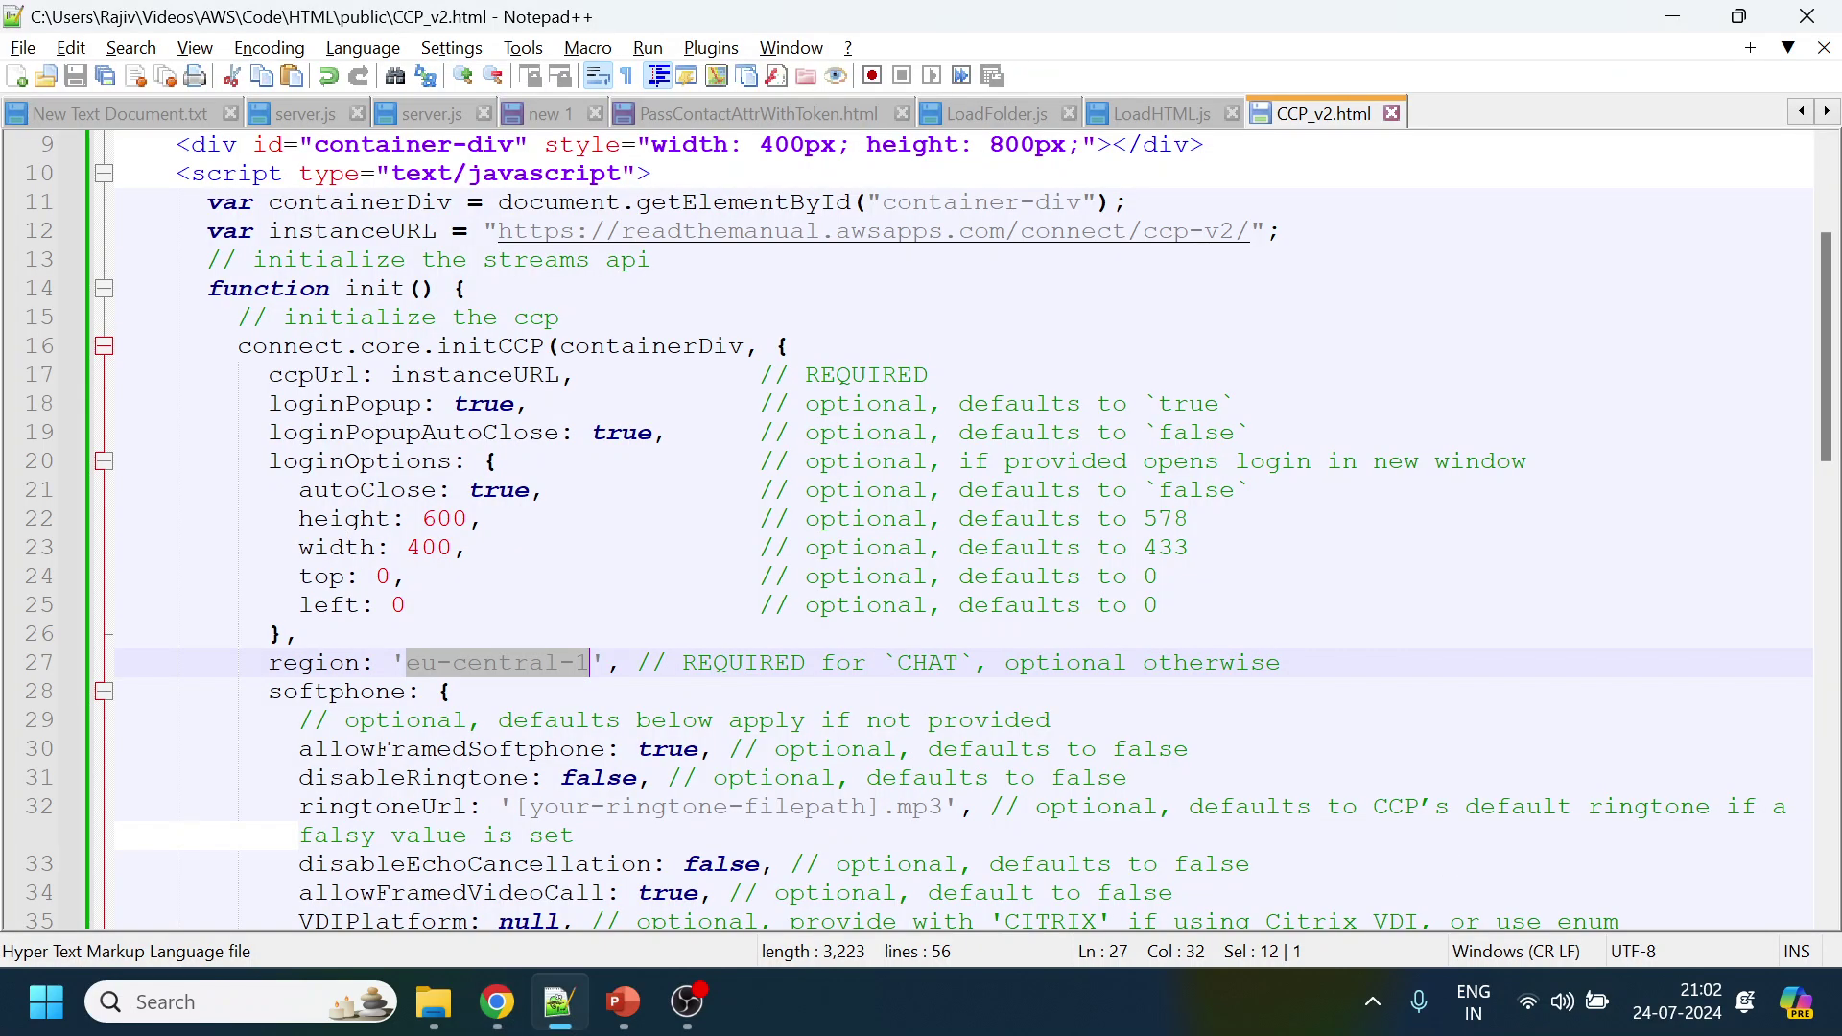
click(453, 691)
double_click(506, 662)
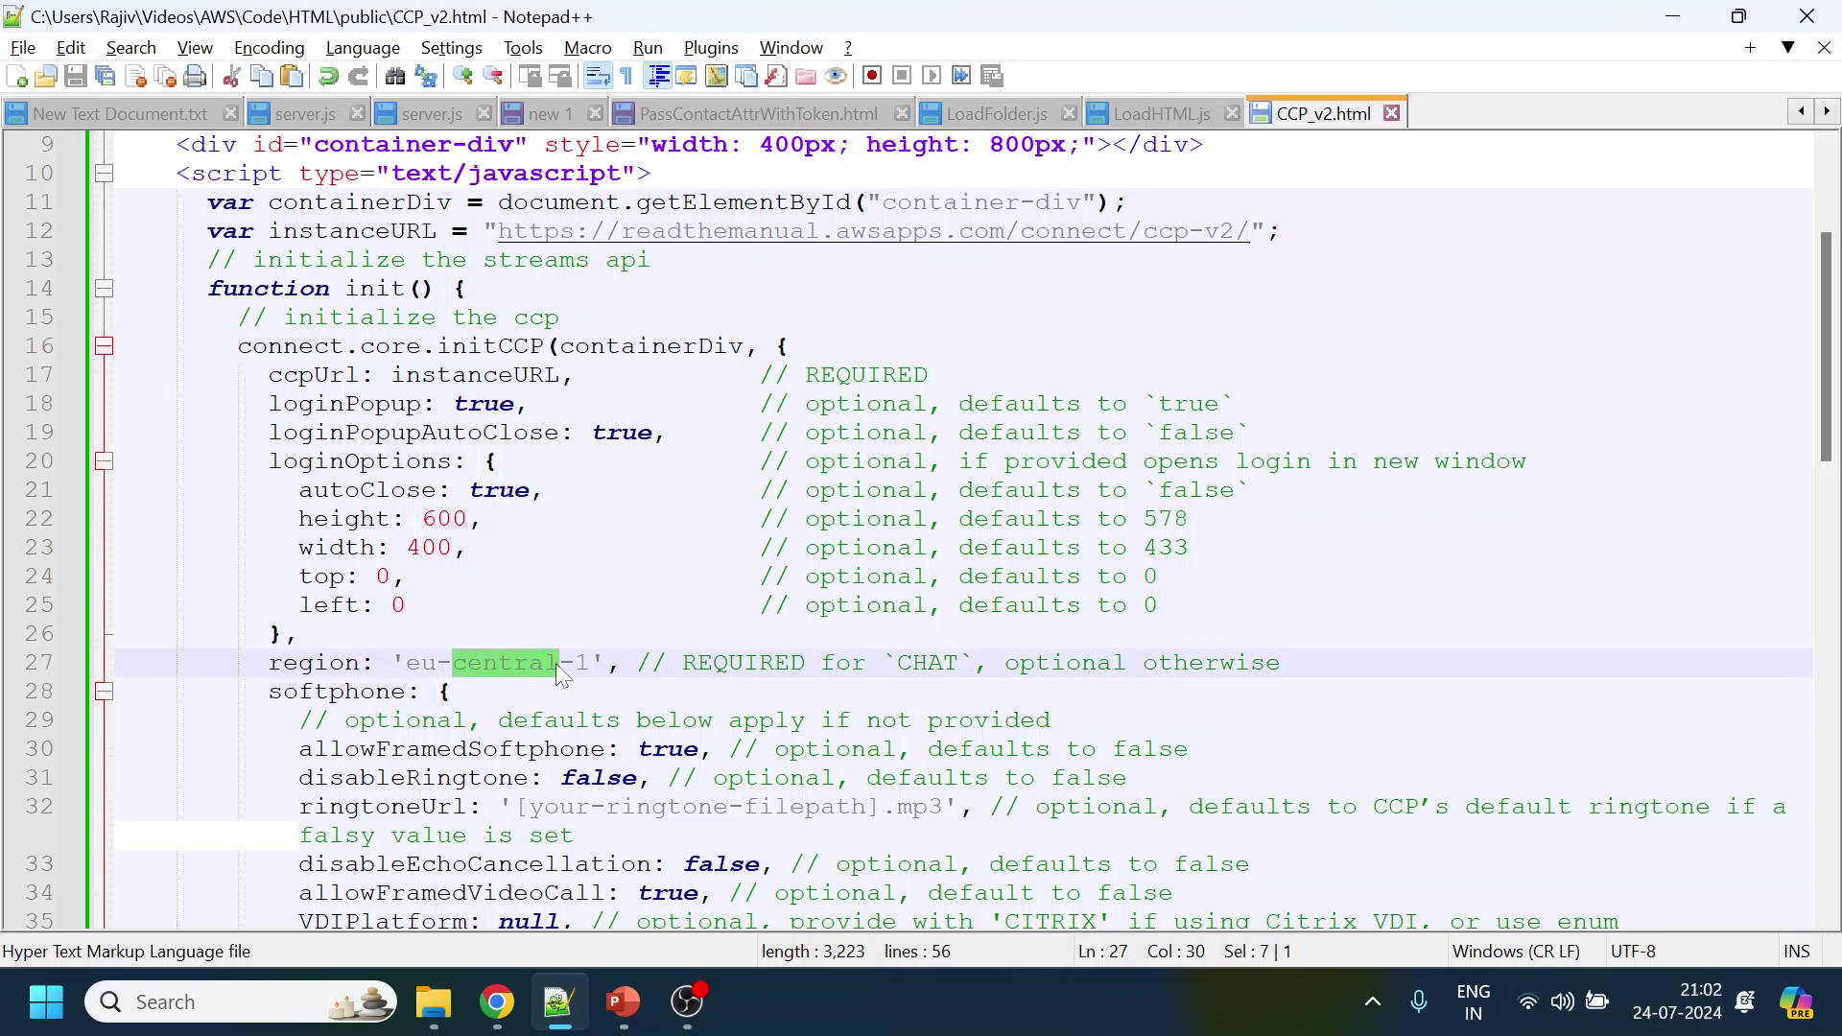
text(ws)
key(BackSpace)
text(est)
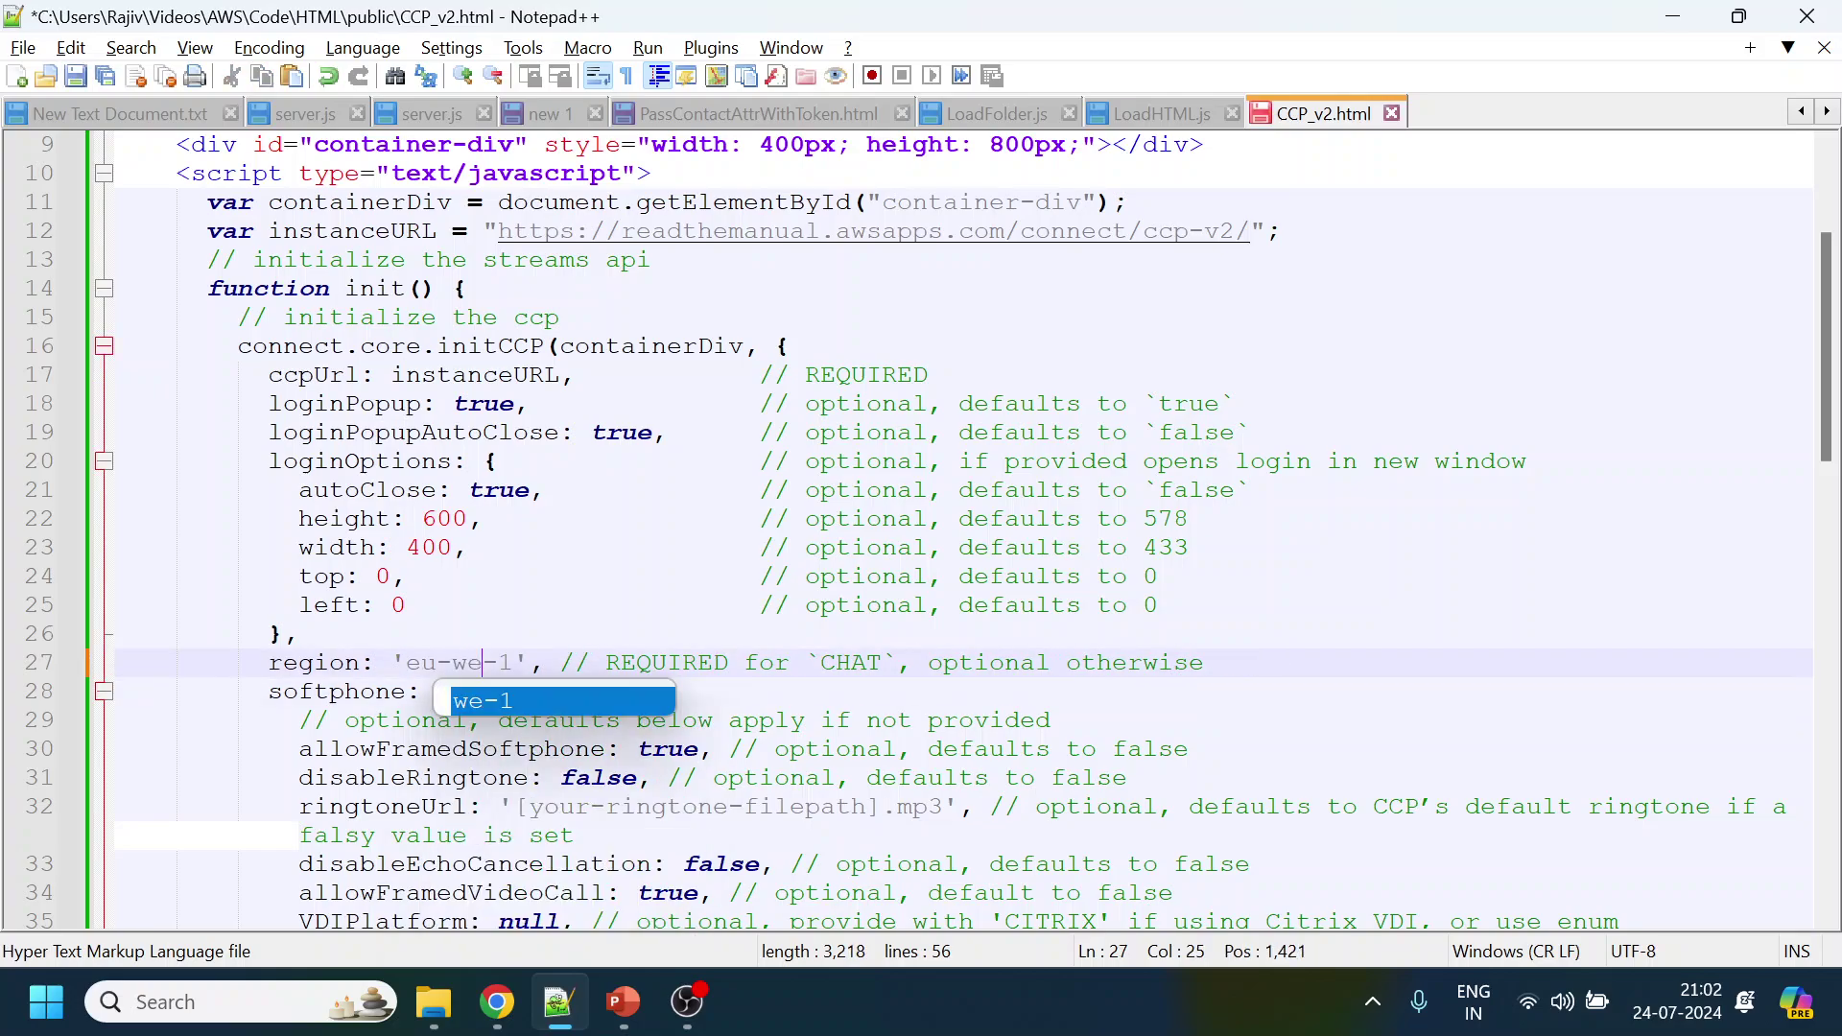
click(545, 661)
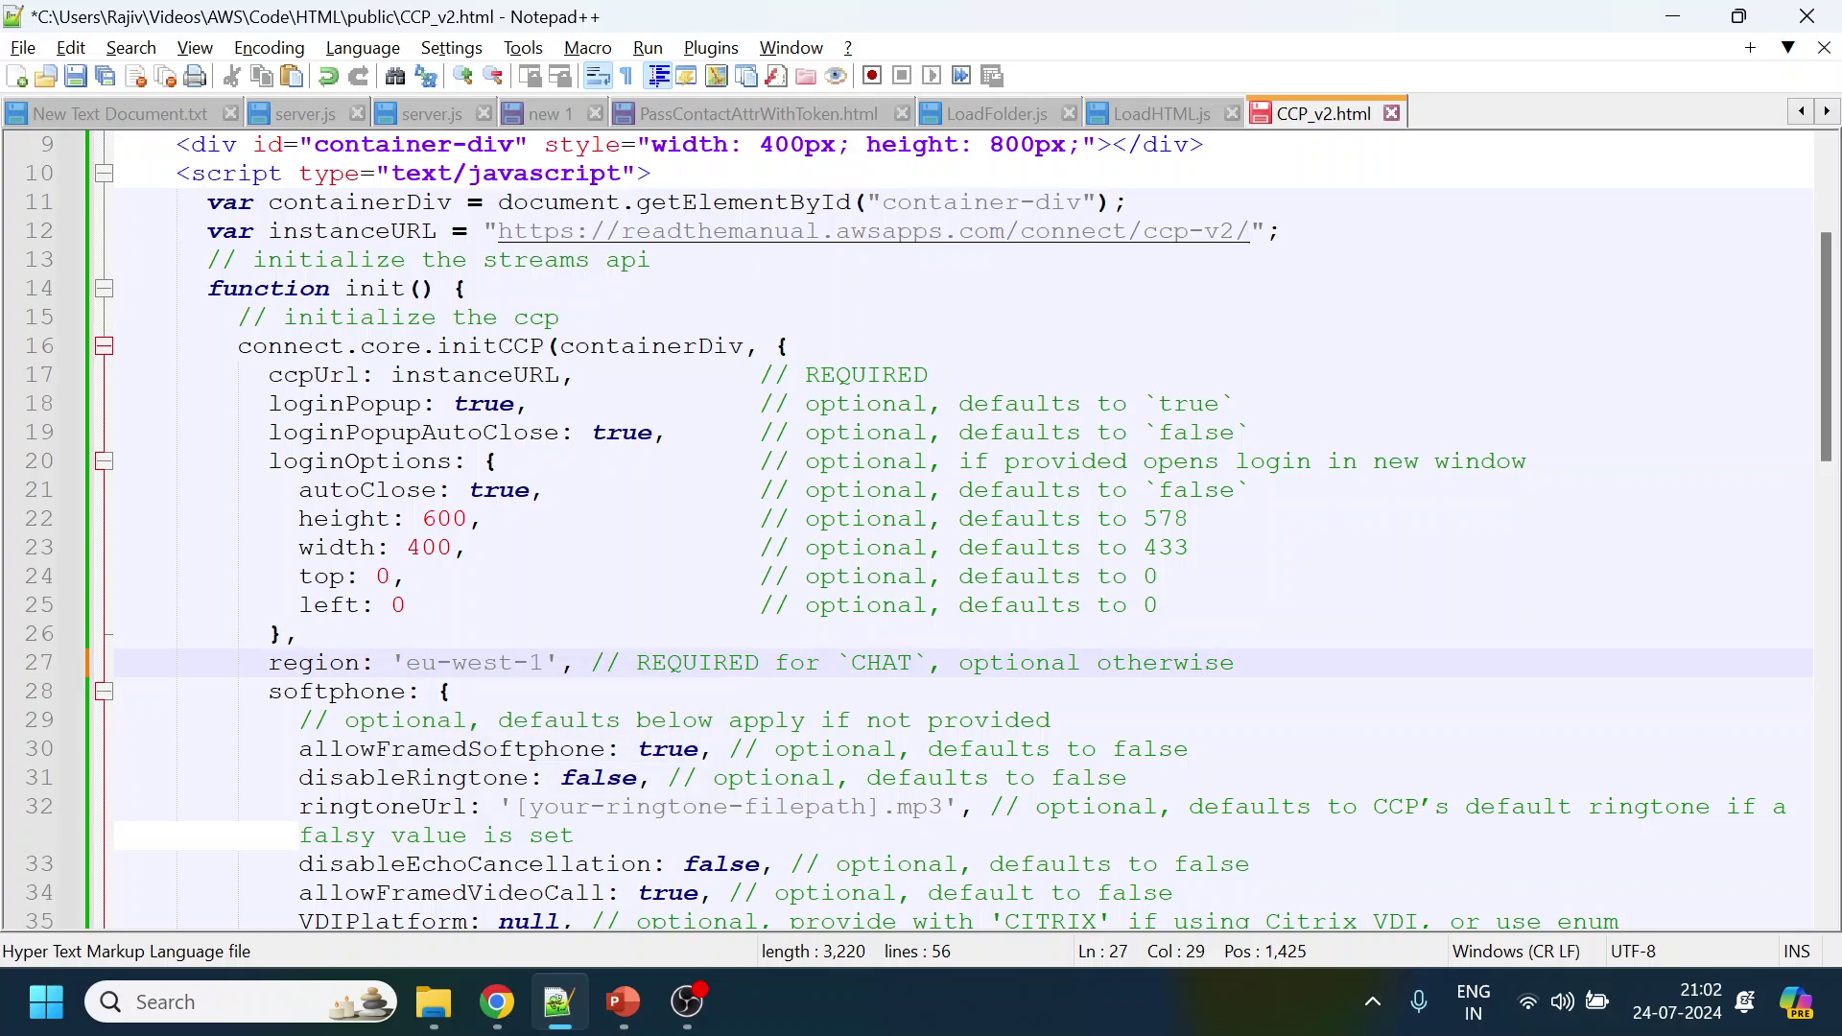
key(BackSpace)
text(2)
key(ctrl+s)
scroll(681, 288, down, 3)
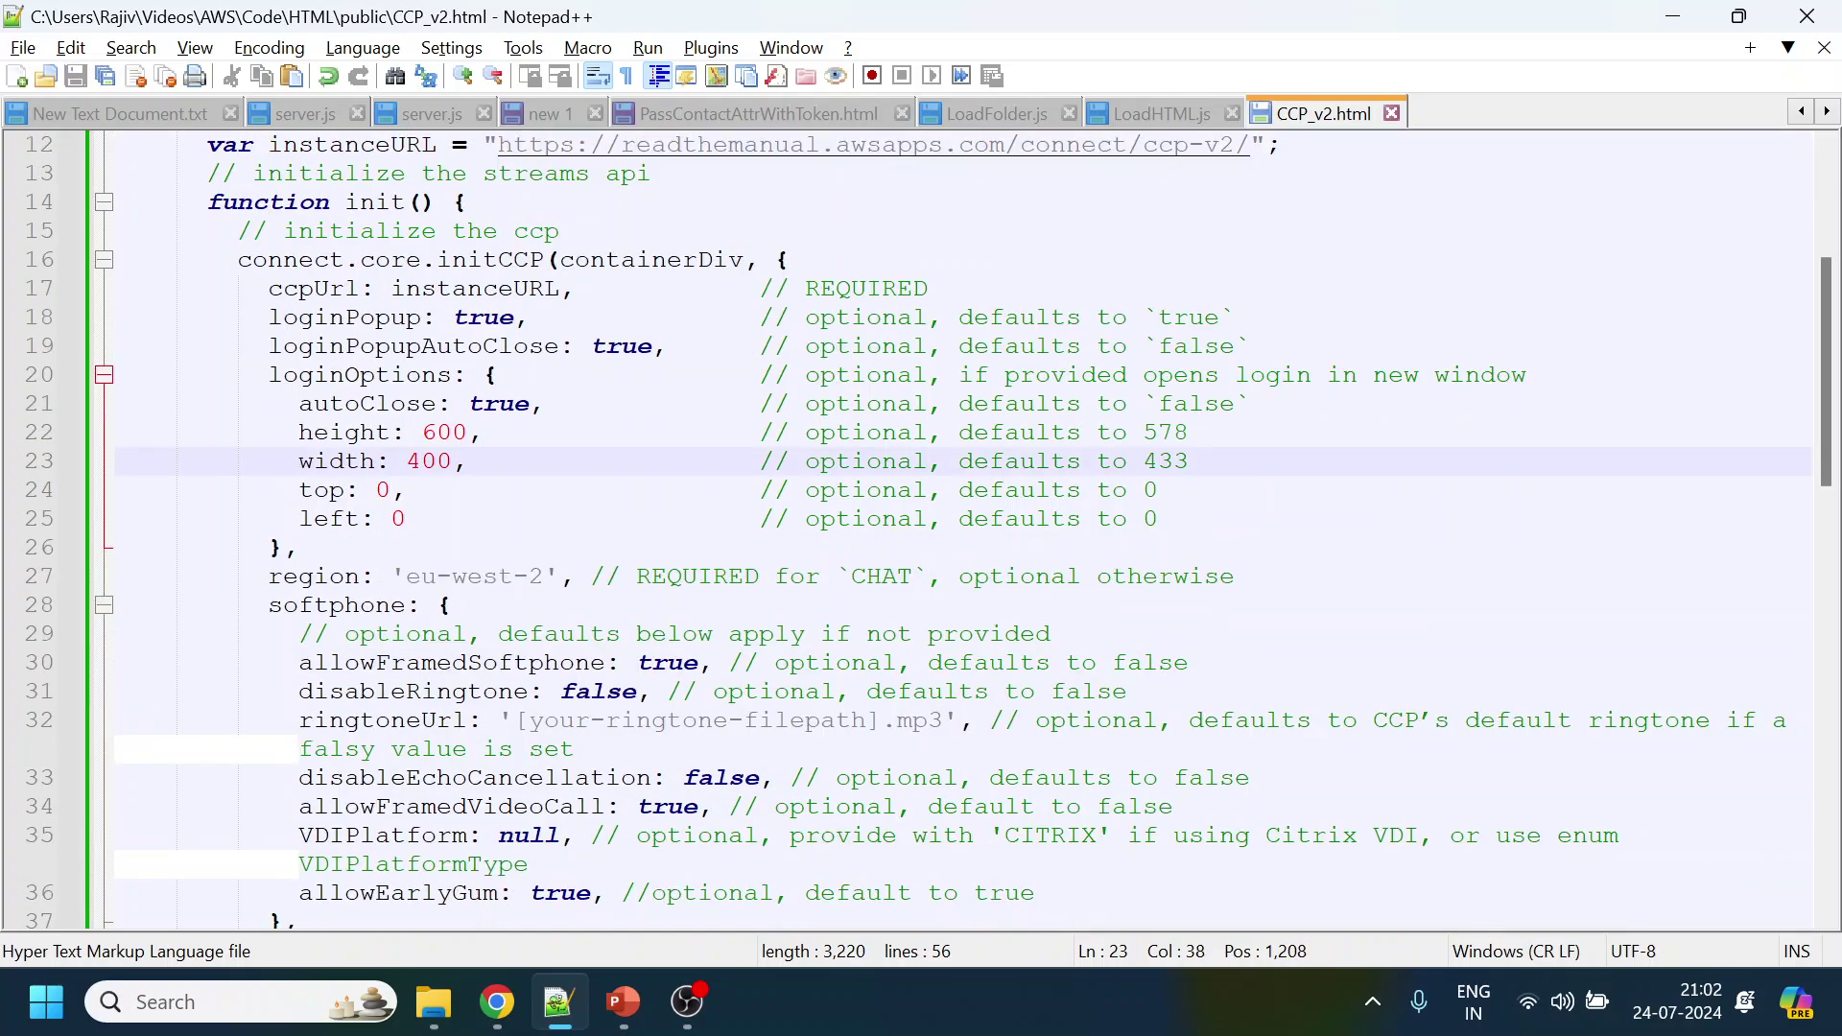
click(682, 287)
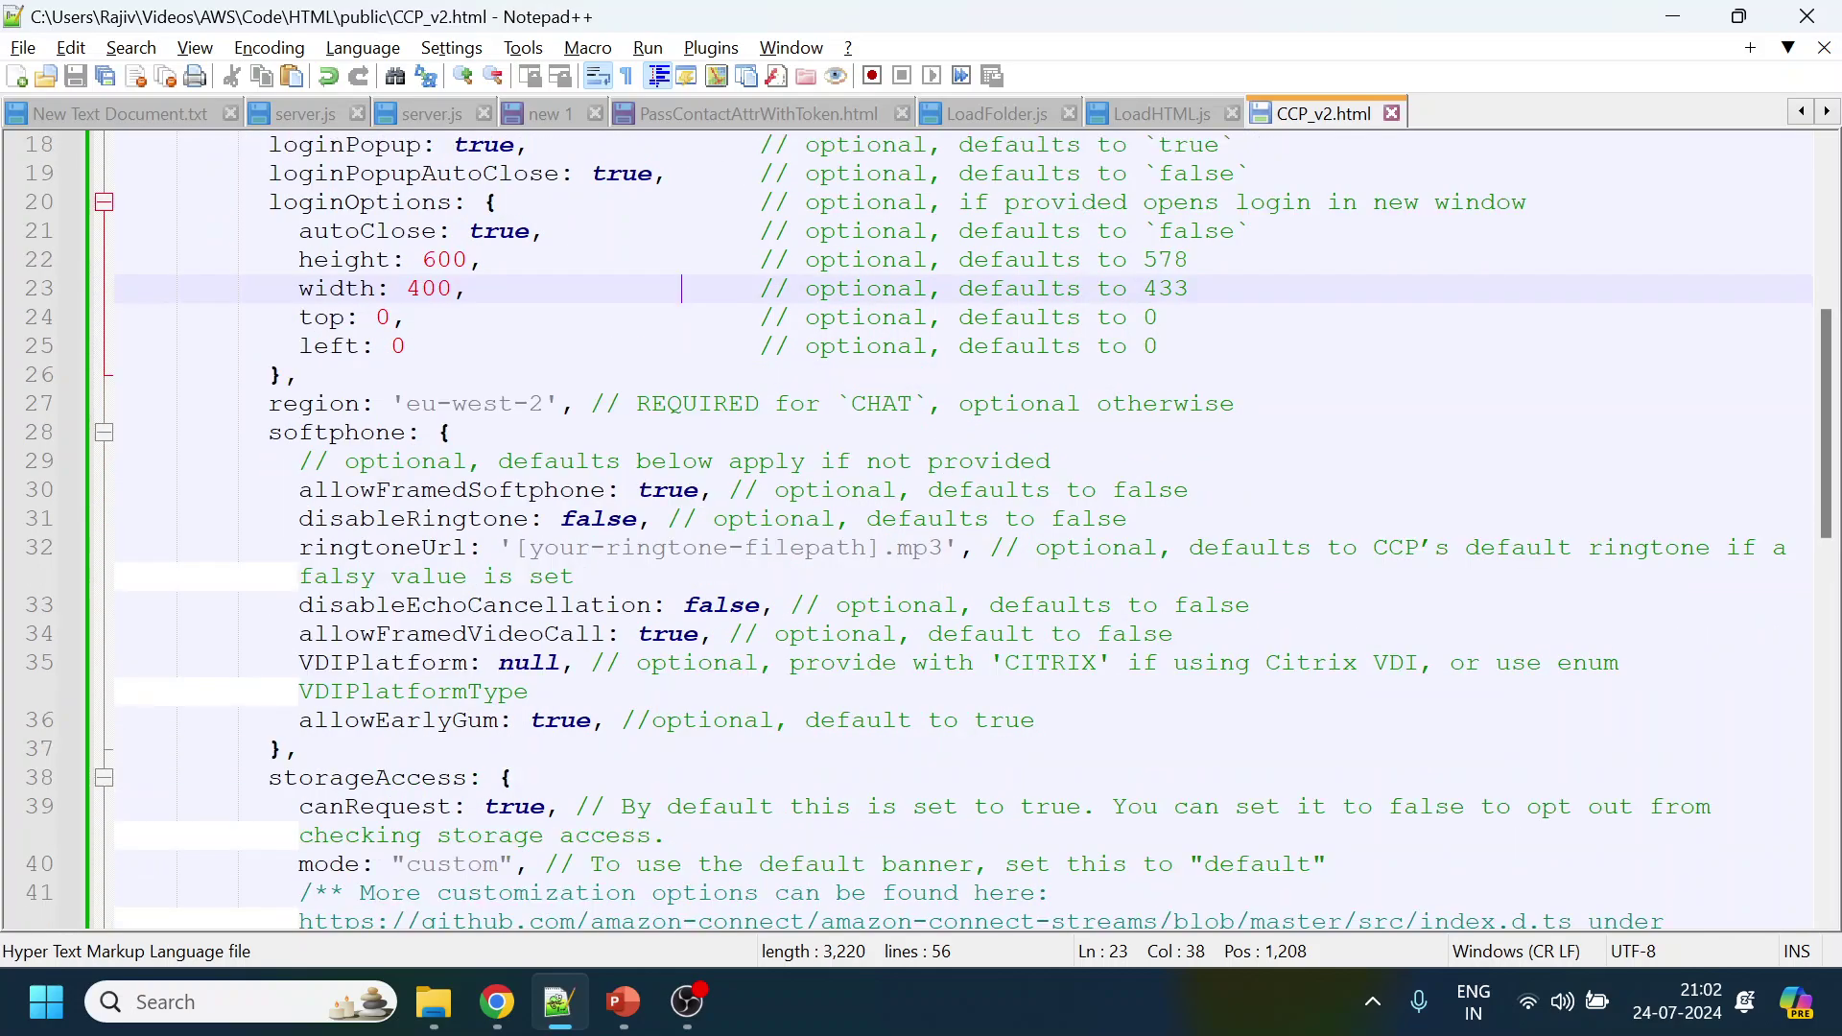
scroll(681, 288, down, 2)
scroll(921, 528, down, 2)
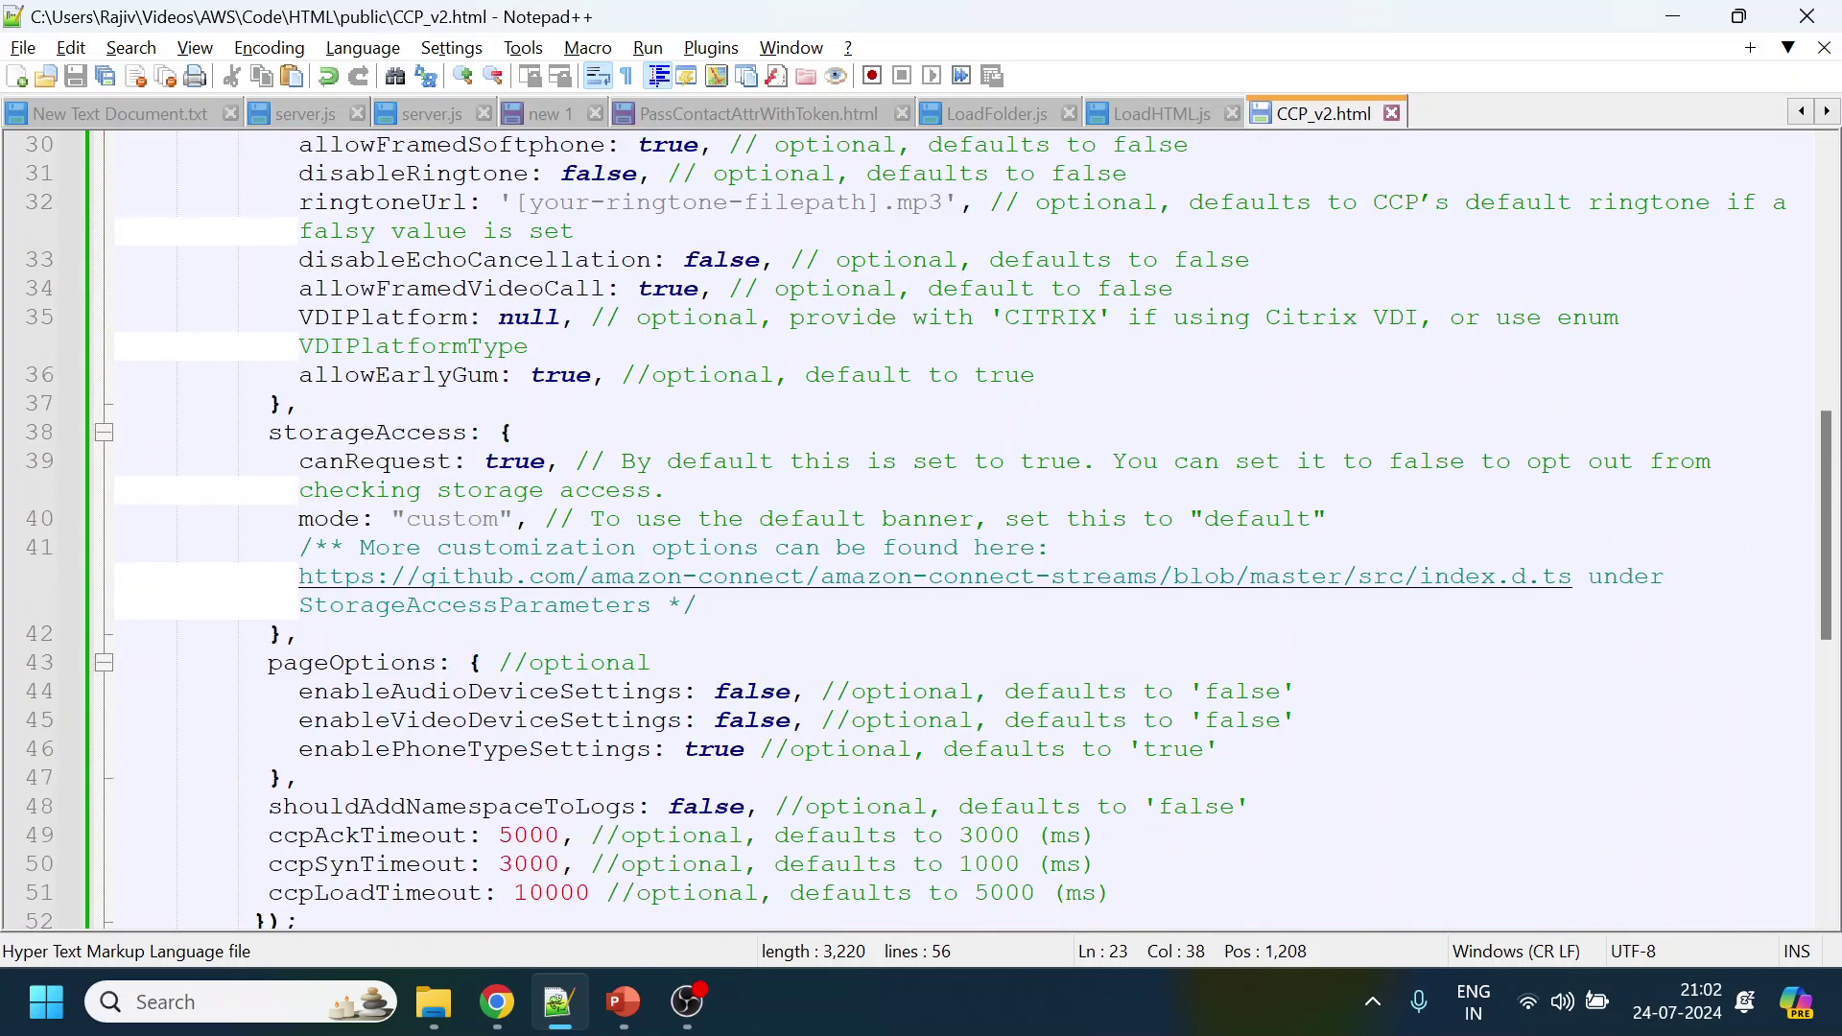
scroll(921, 527, down, 1)
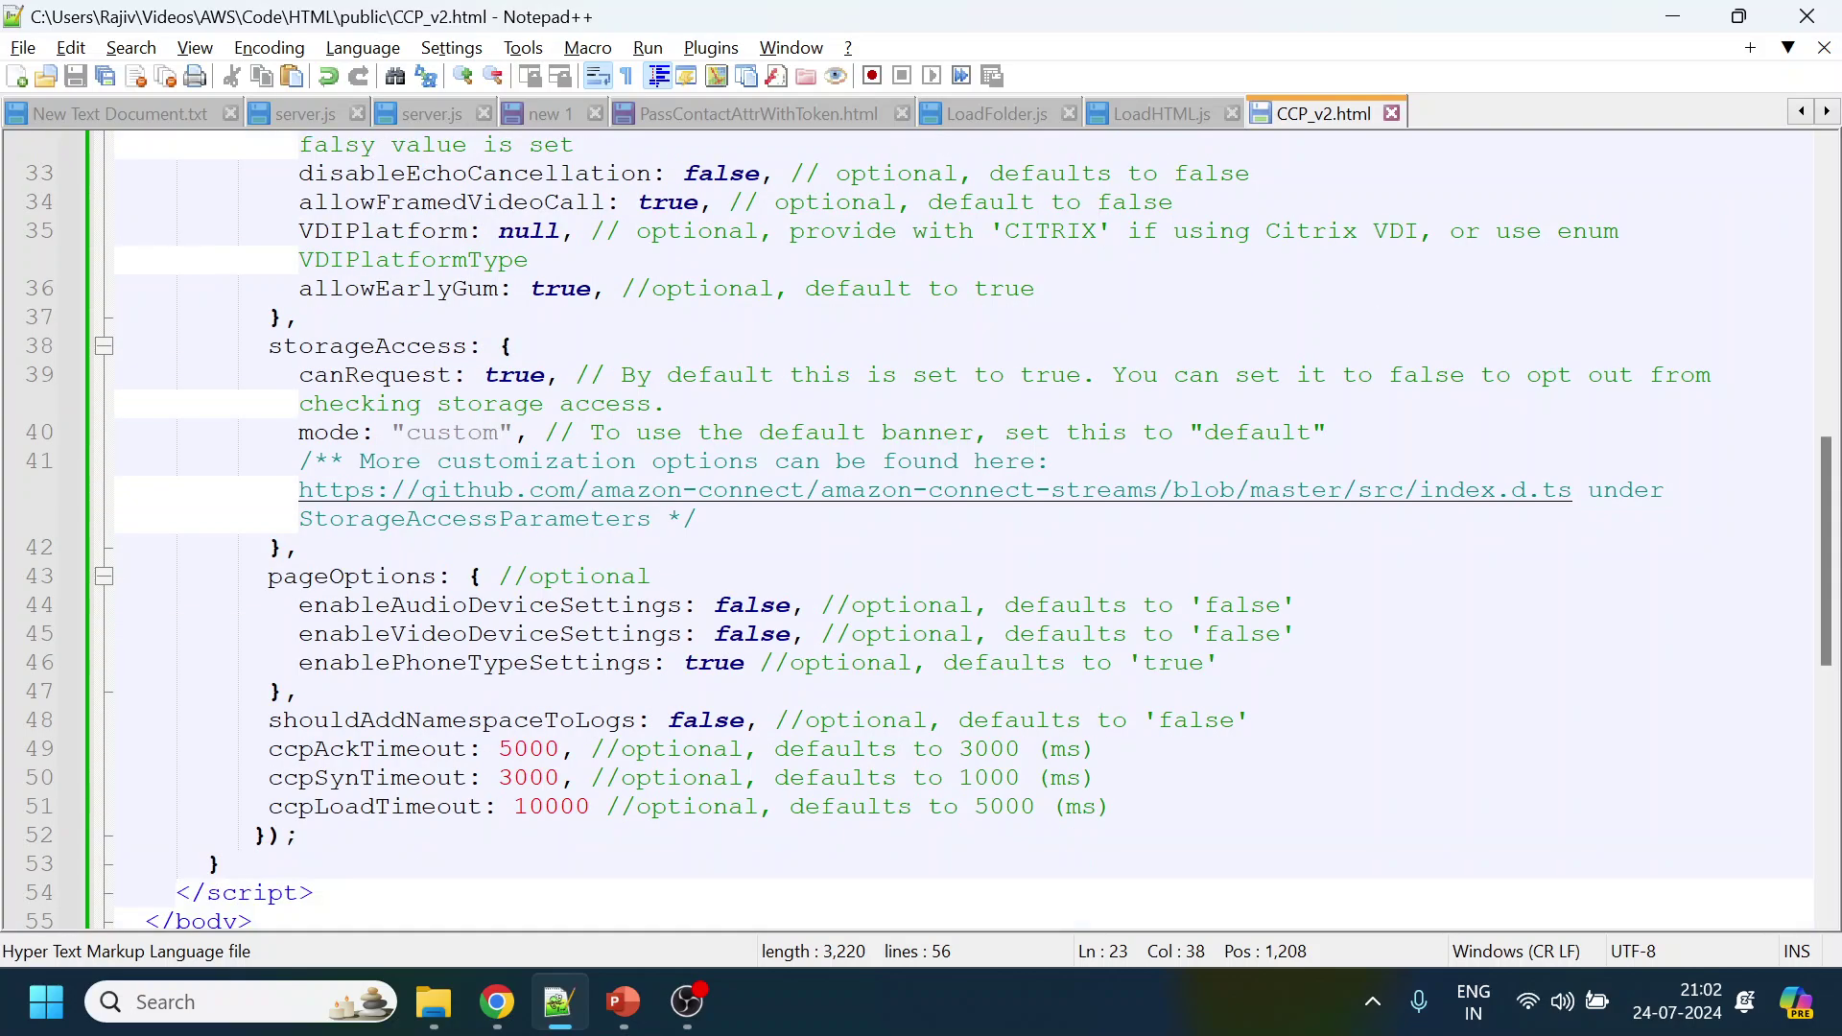
scroll(921, 528, down, 1)
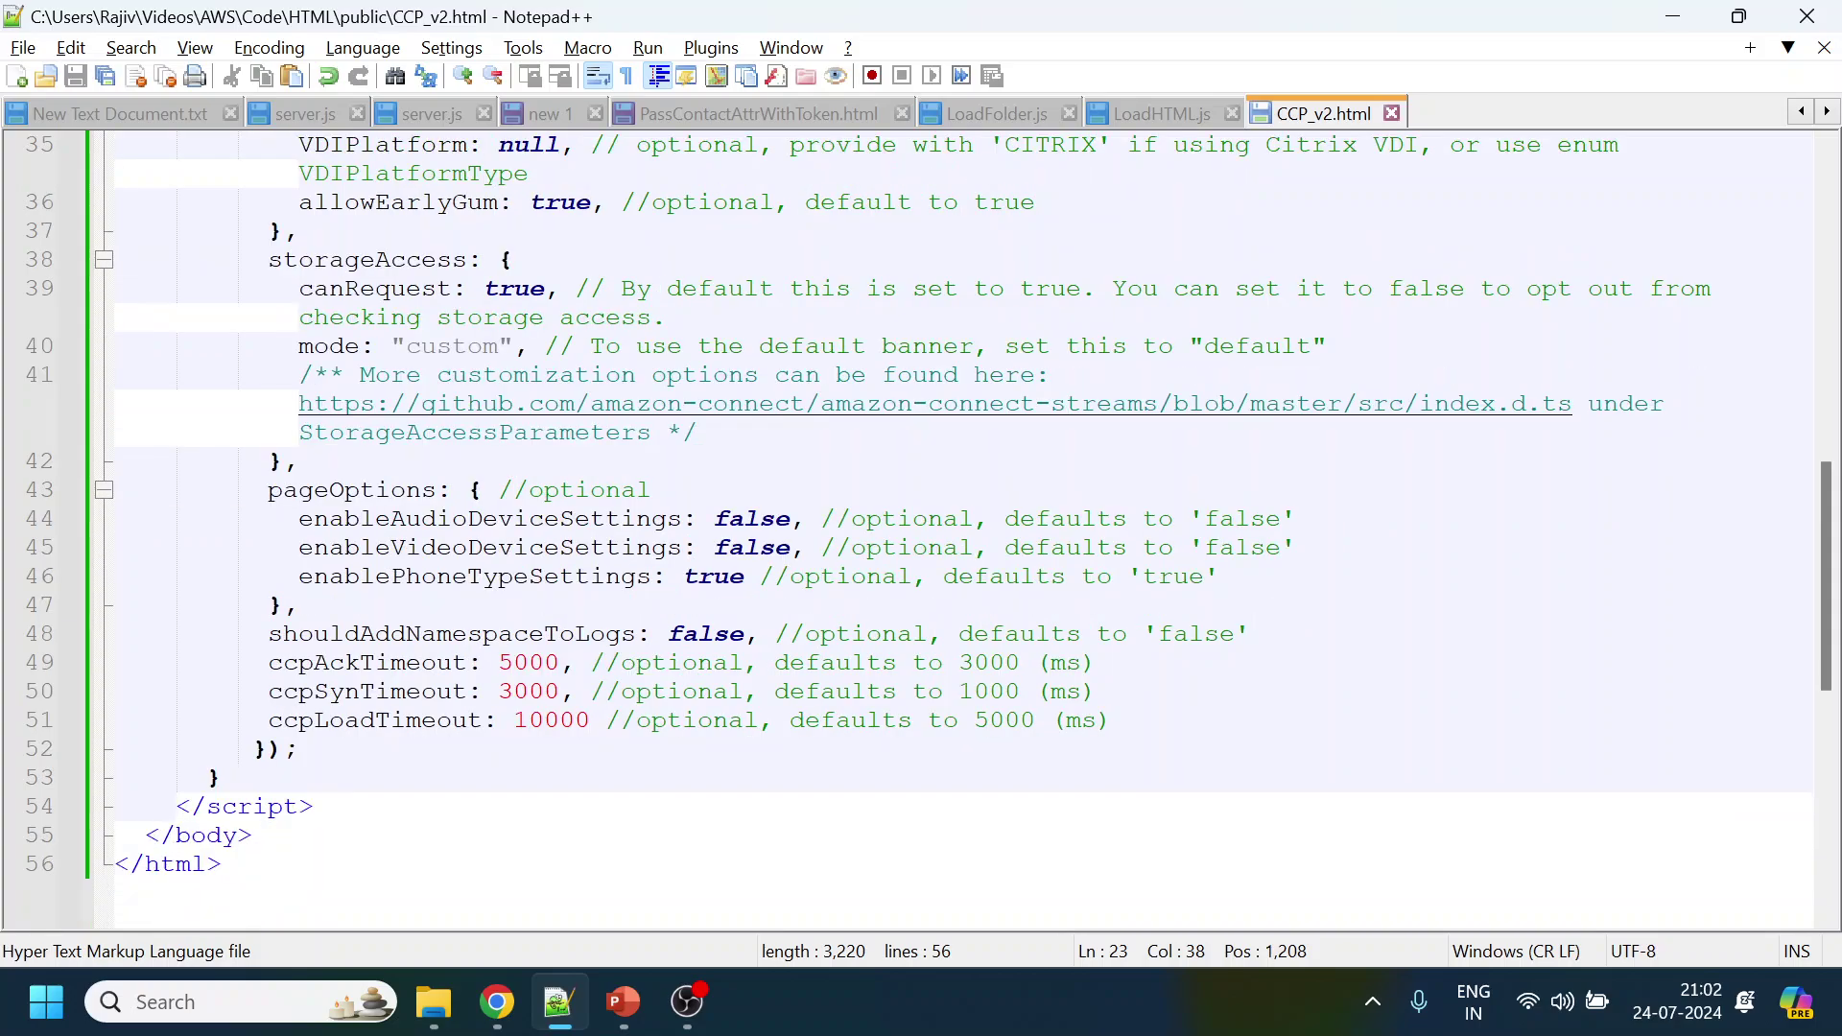
scroll(921, 528, up, 1)
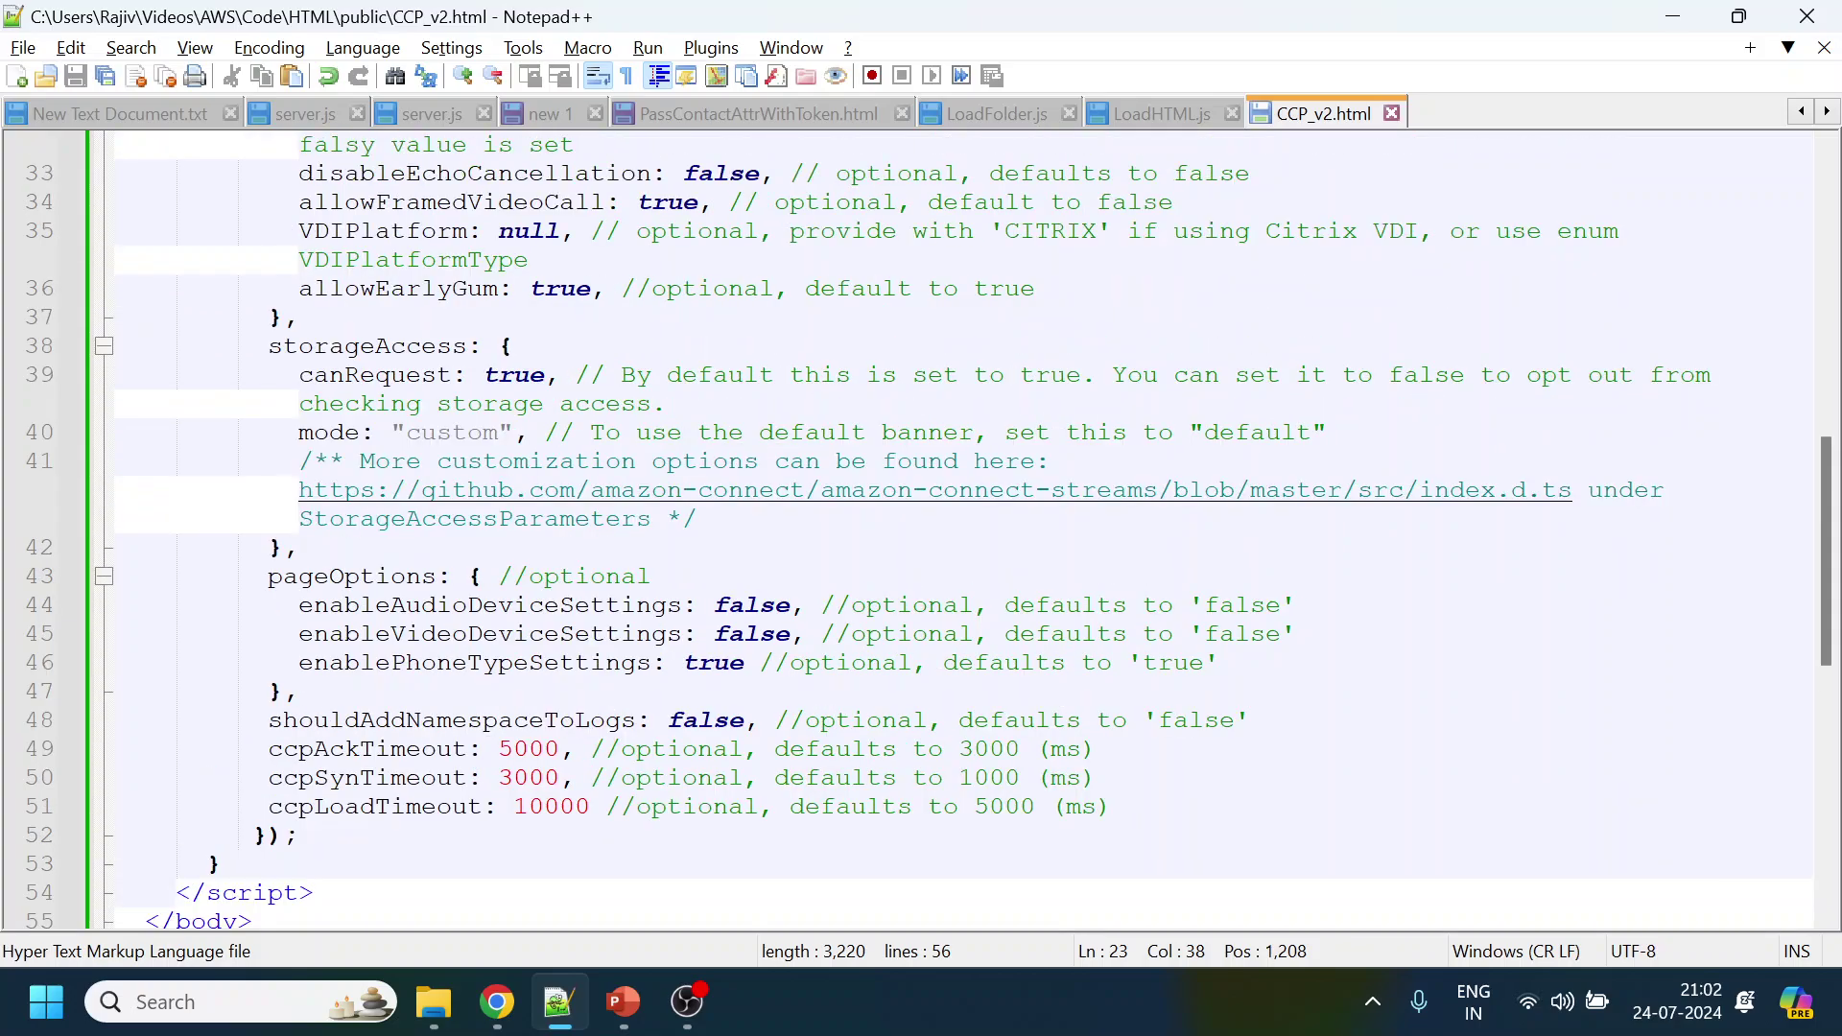
click(268, 835)
click(1111, 806)
scroll(959, 528, up, 4)
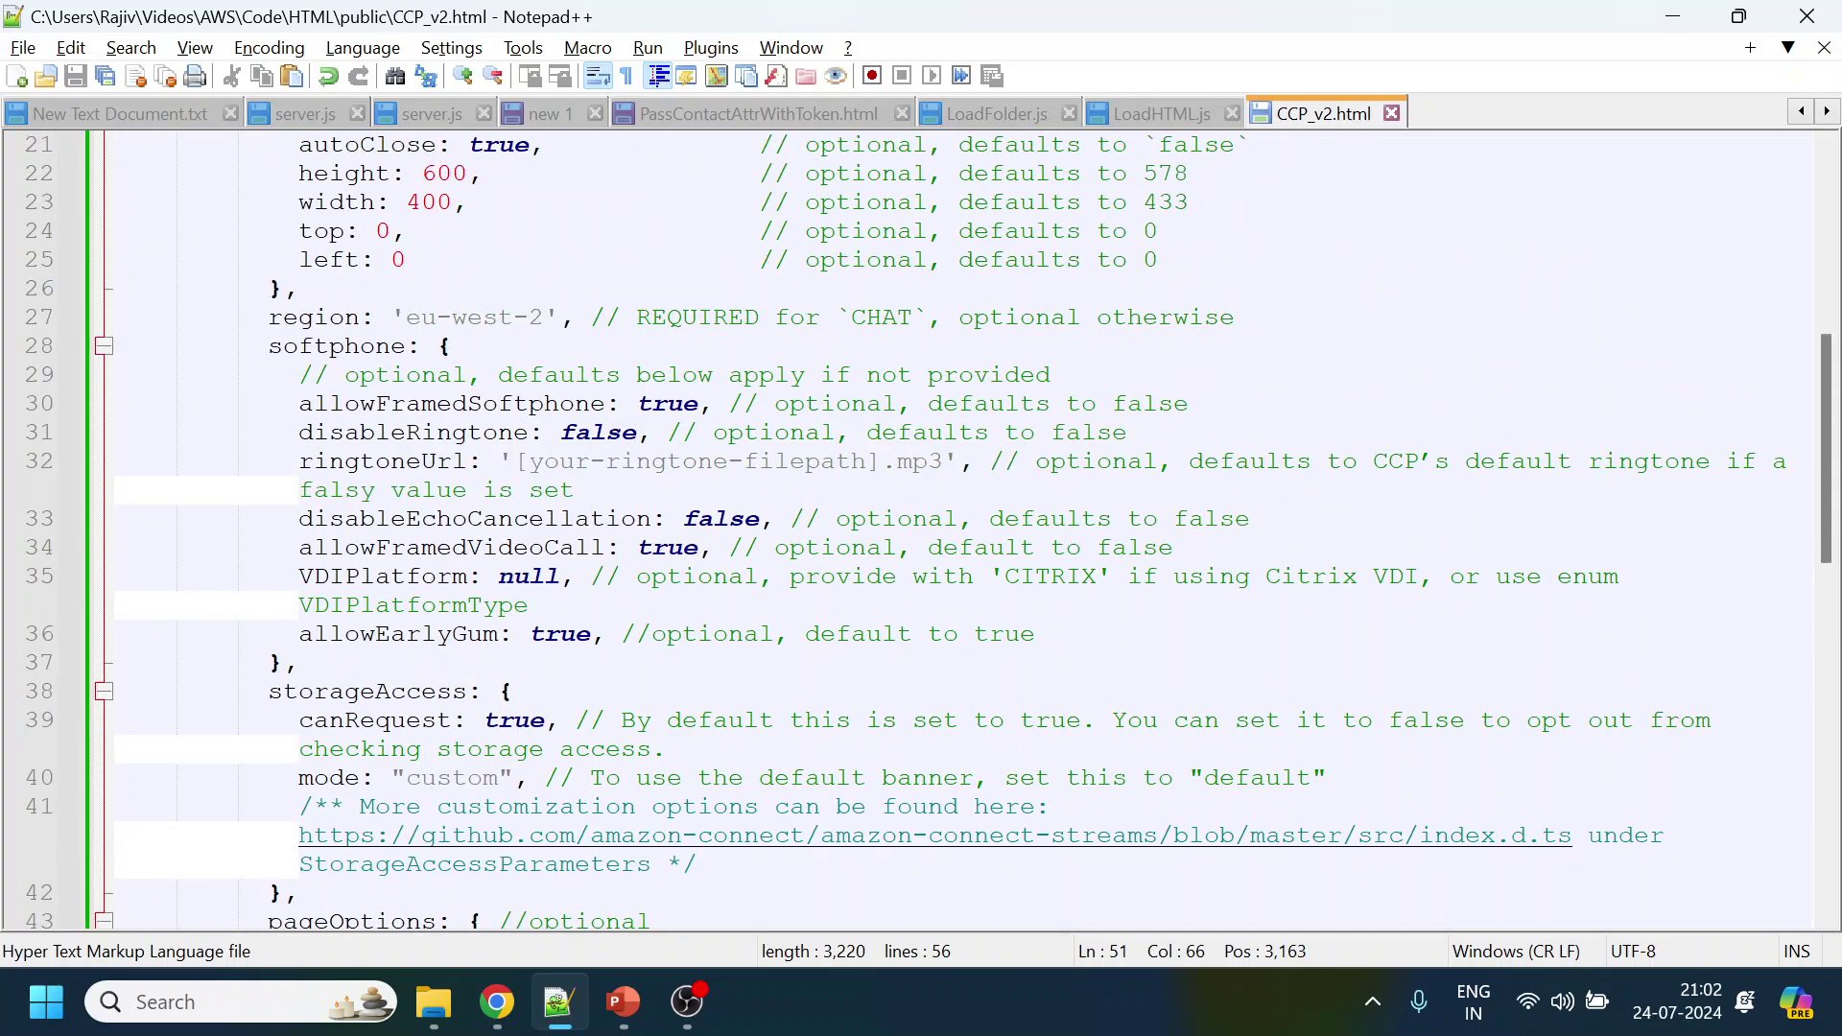
drag(515, 461, 942, 461)
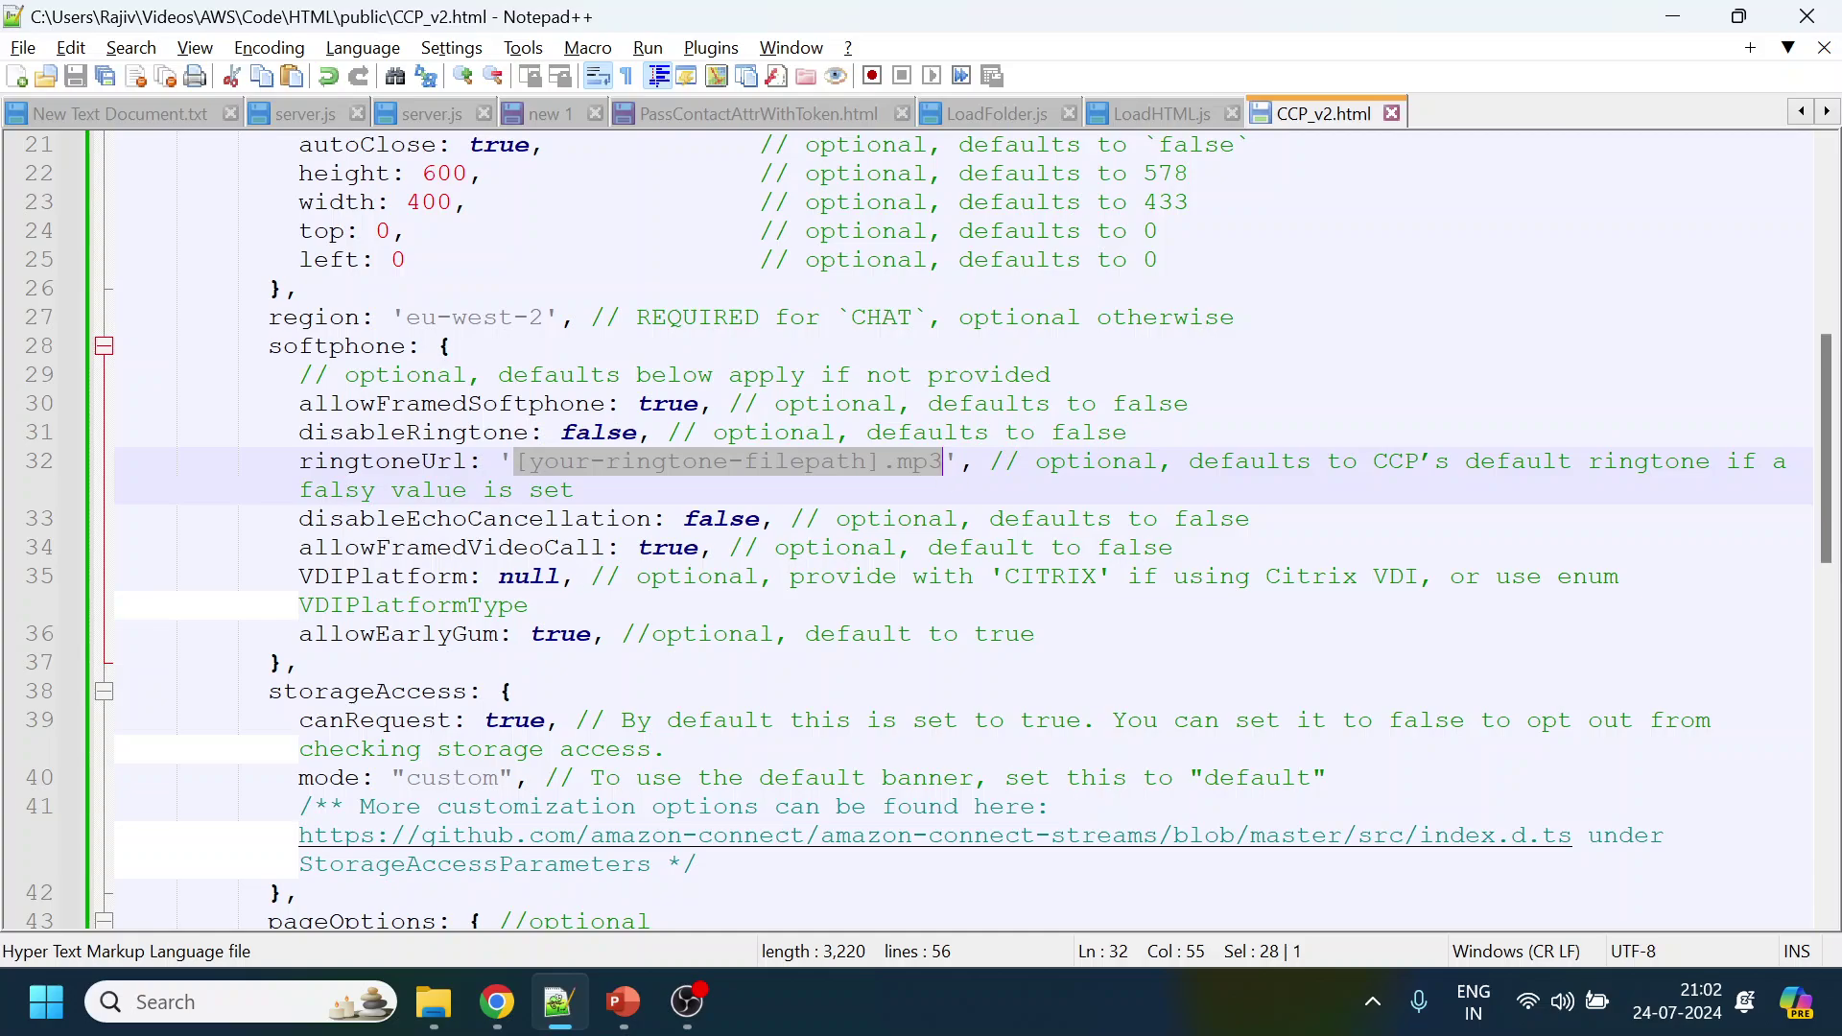
double_click(475, 519)
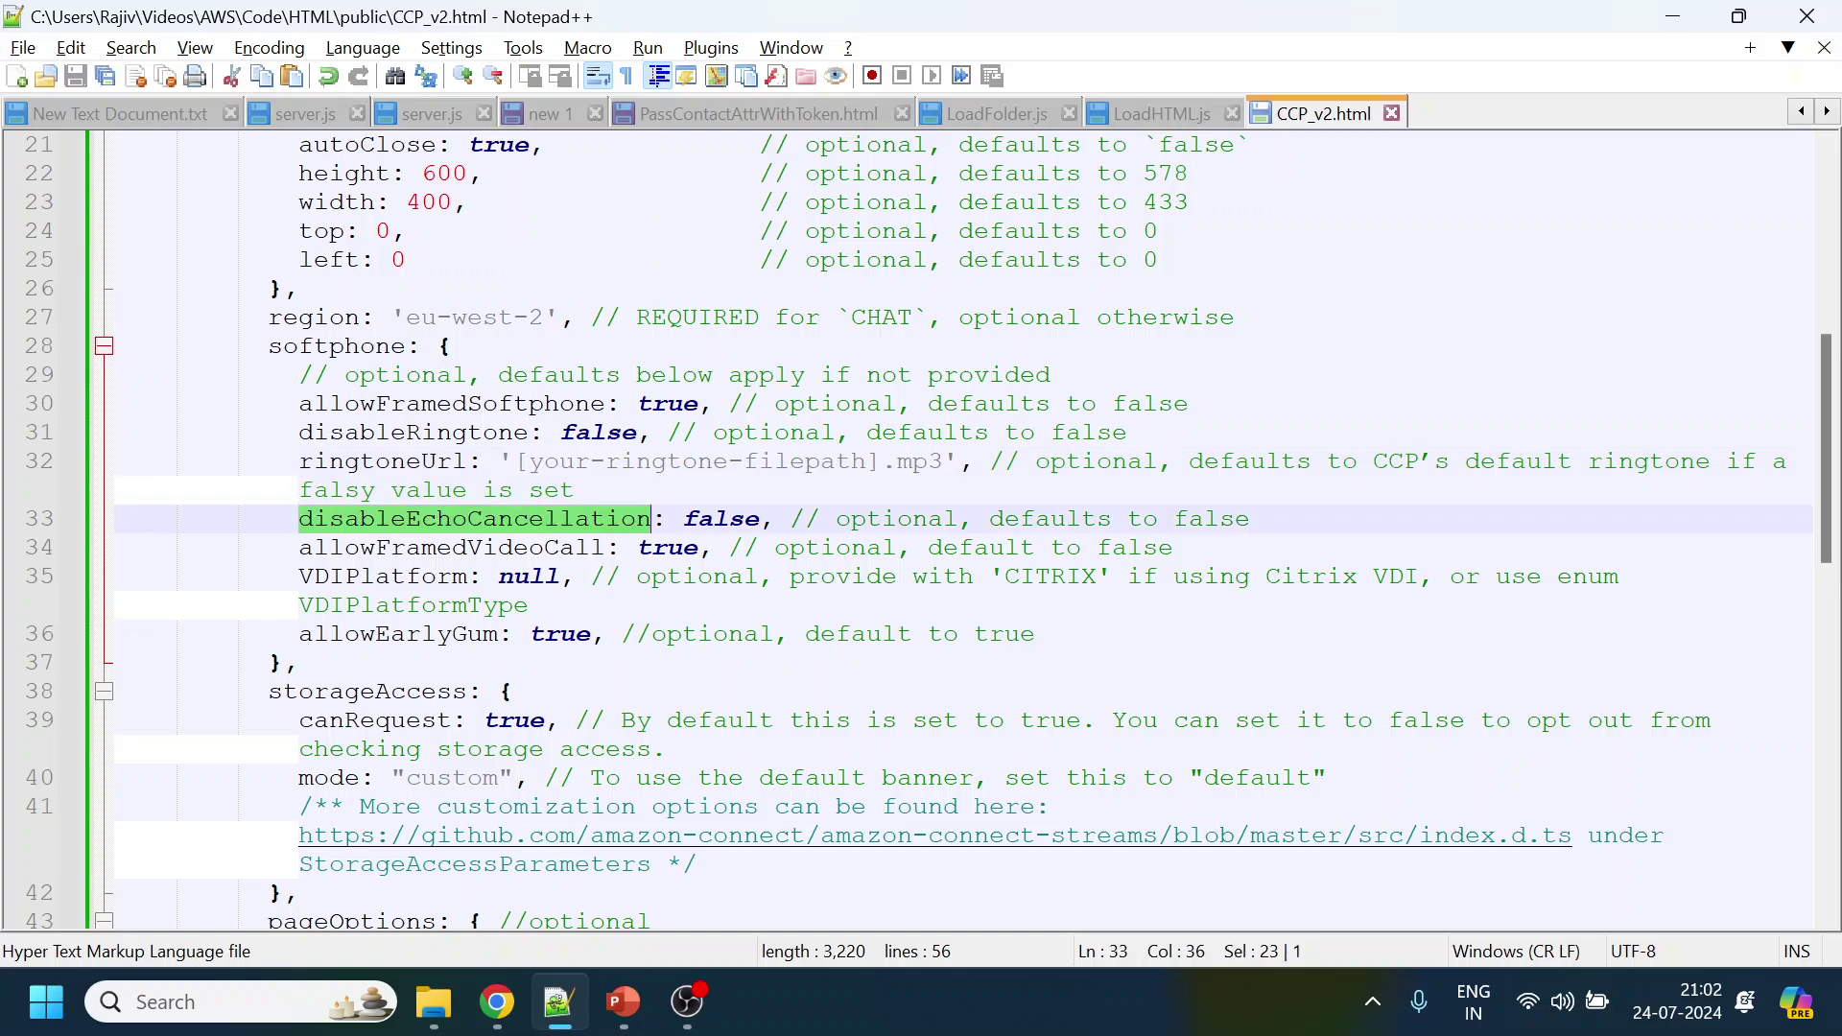
double_click(384, 576)
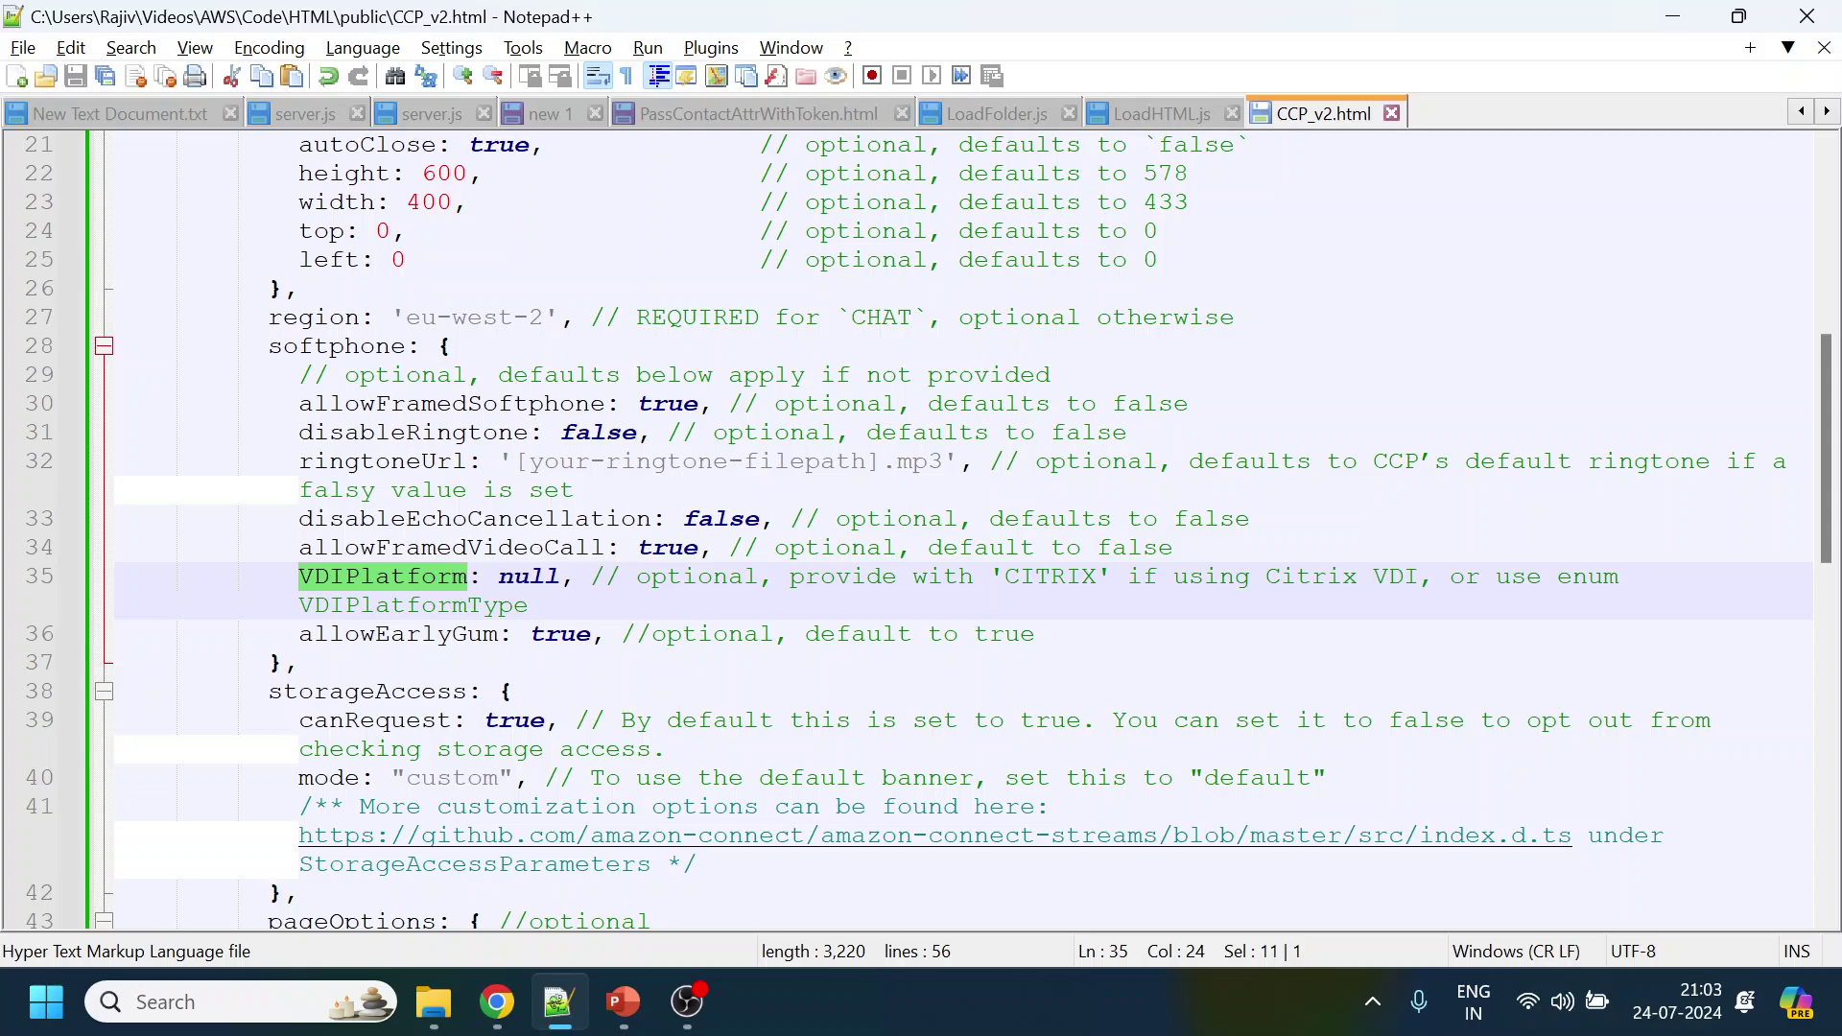
double_click(384, 433)
double_click(403, 404)
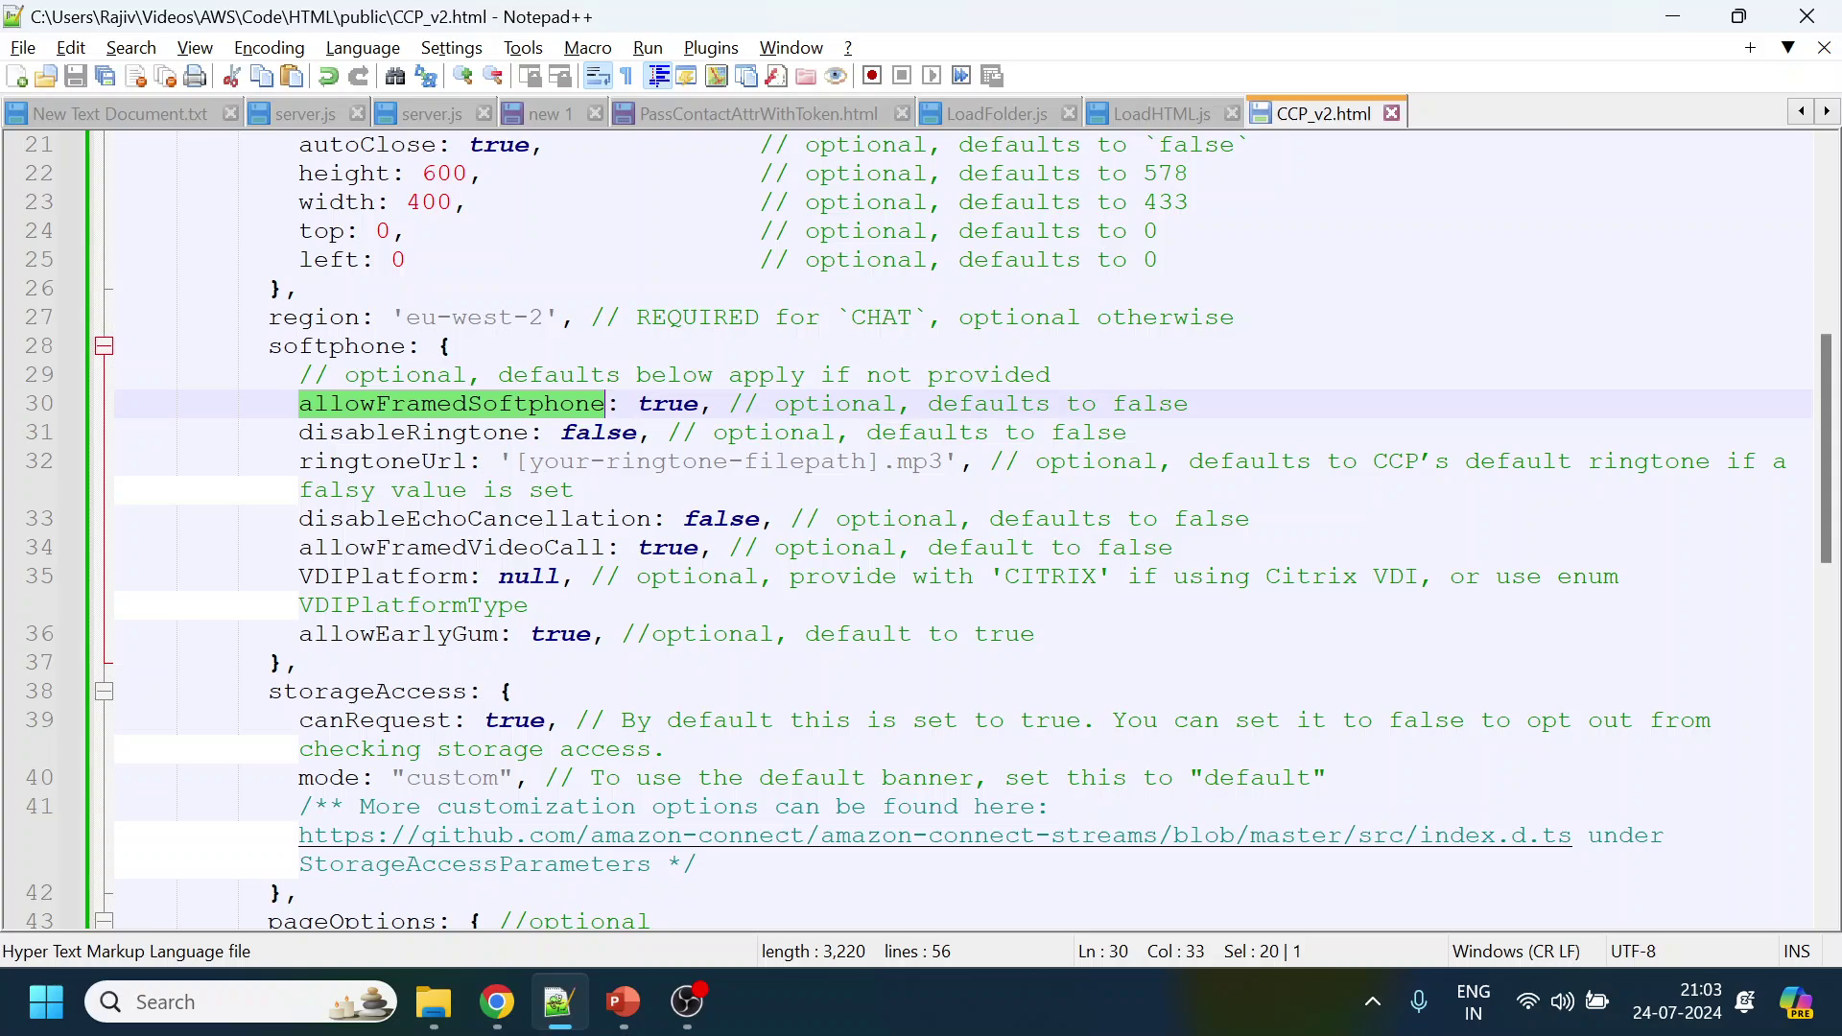
click(560, 316)
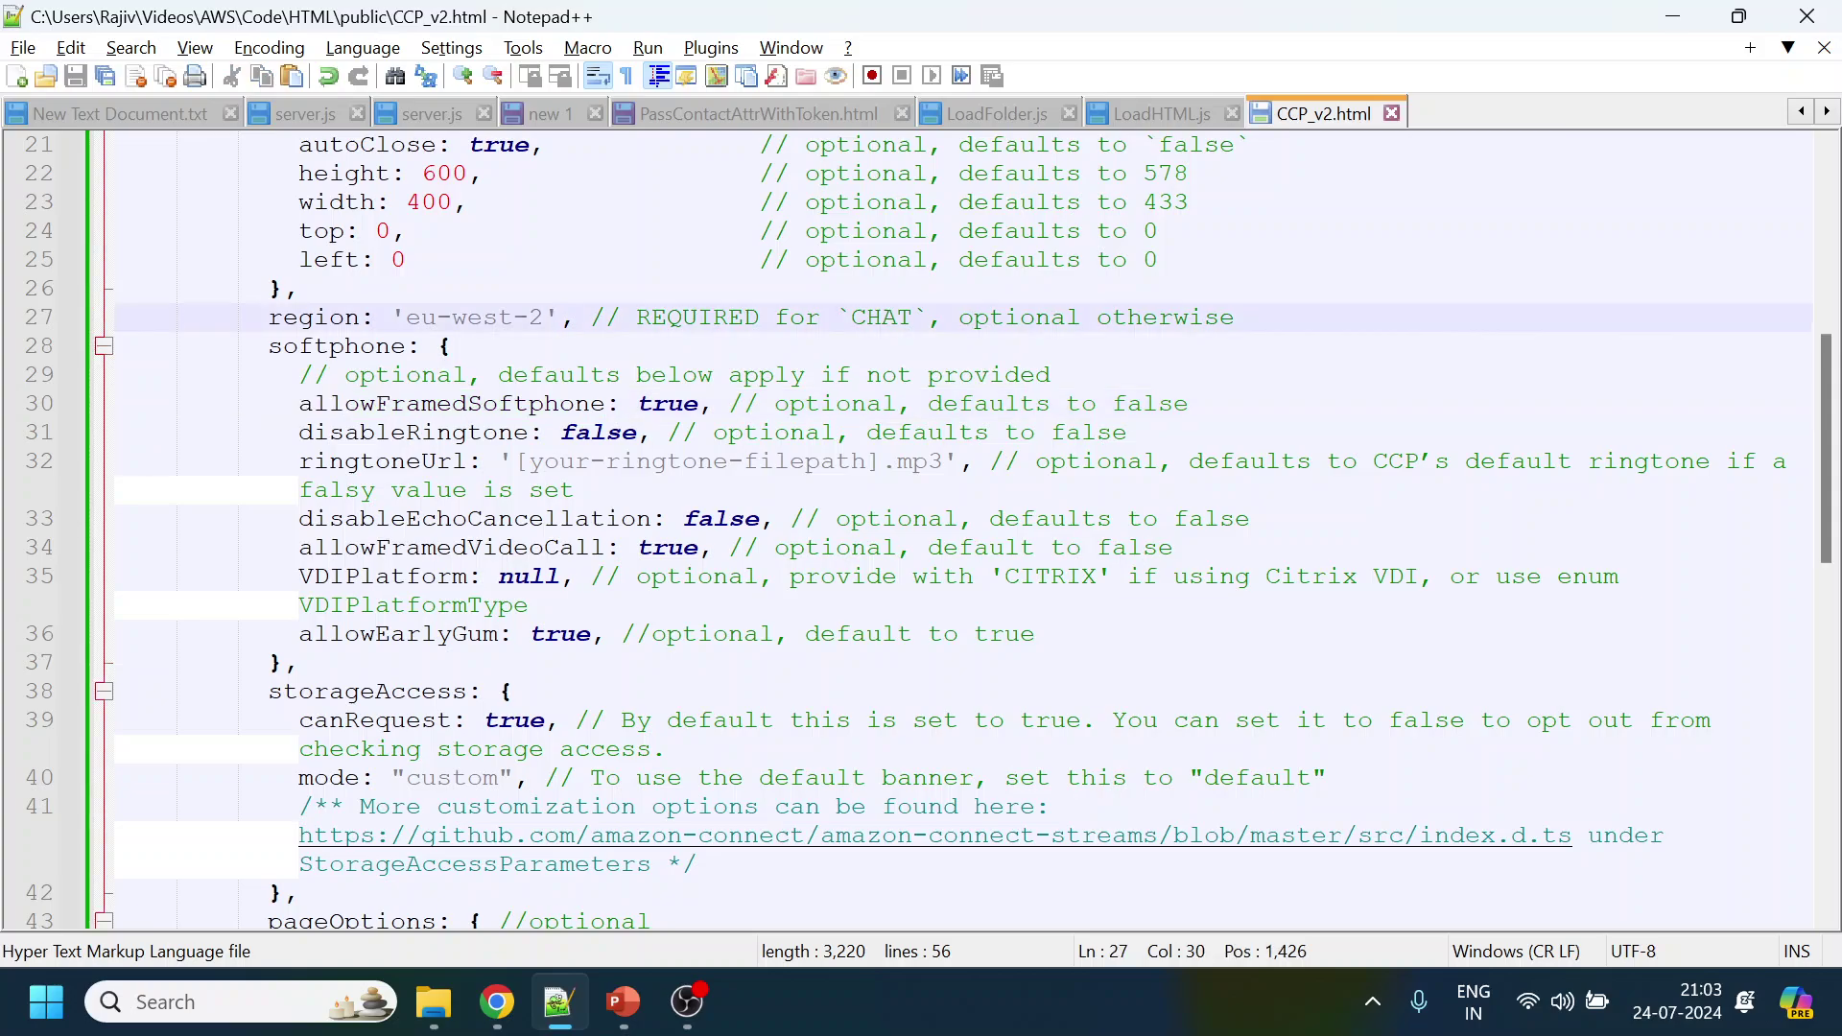
click(268, 346)
scroll(921, 531, down, 3)
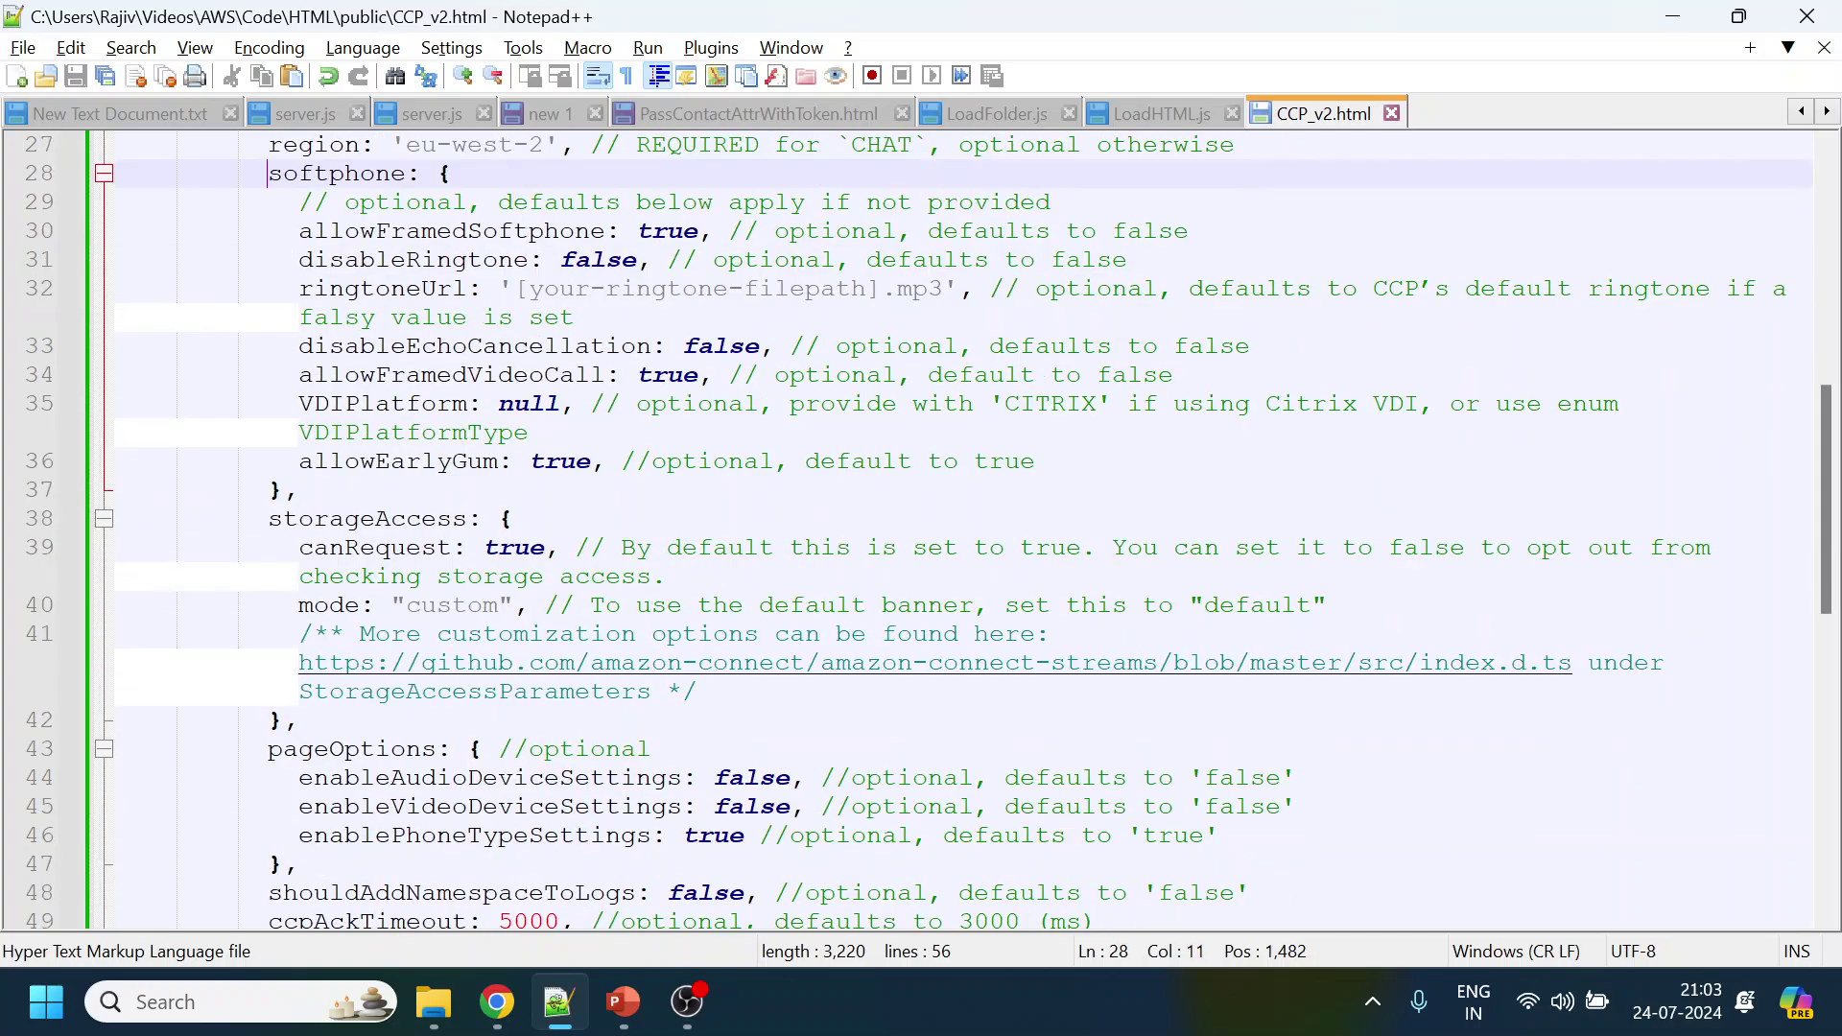
shift+click(1110, 892)
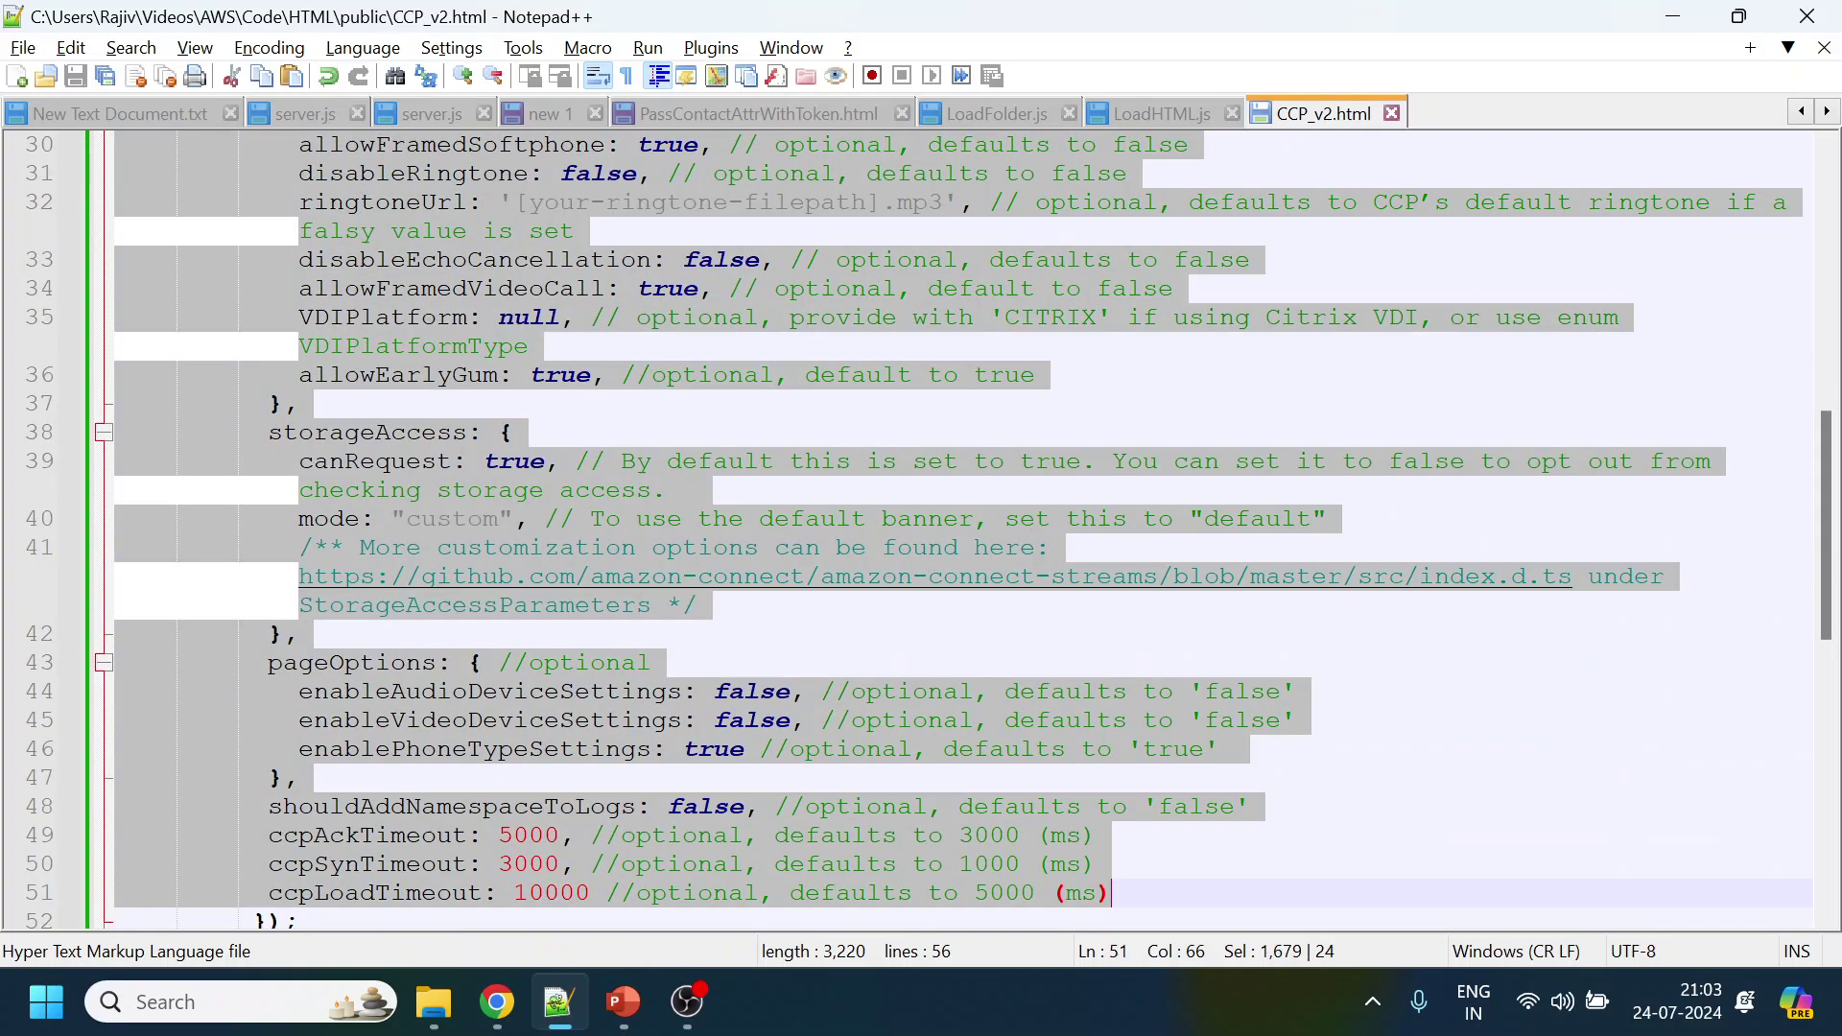
key(Delete)
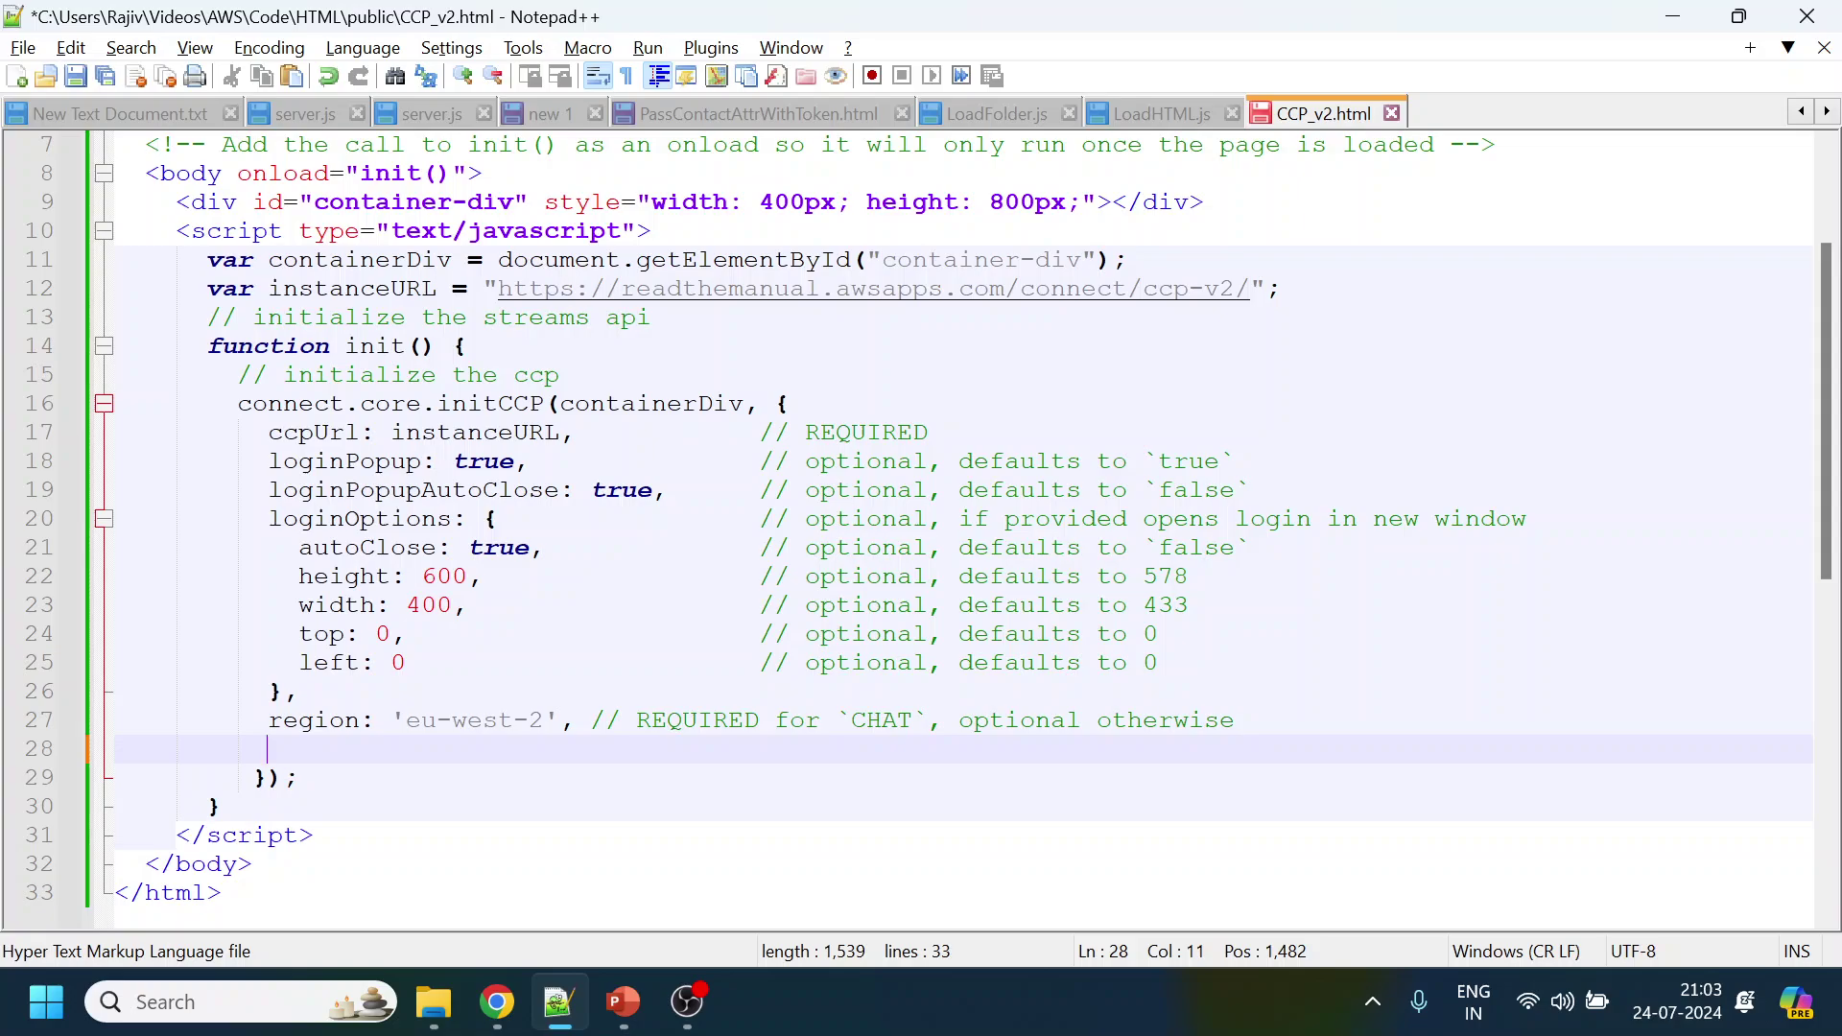
click(574, 720)
key(BackSpace)
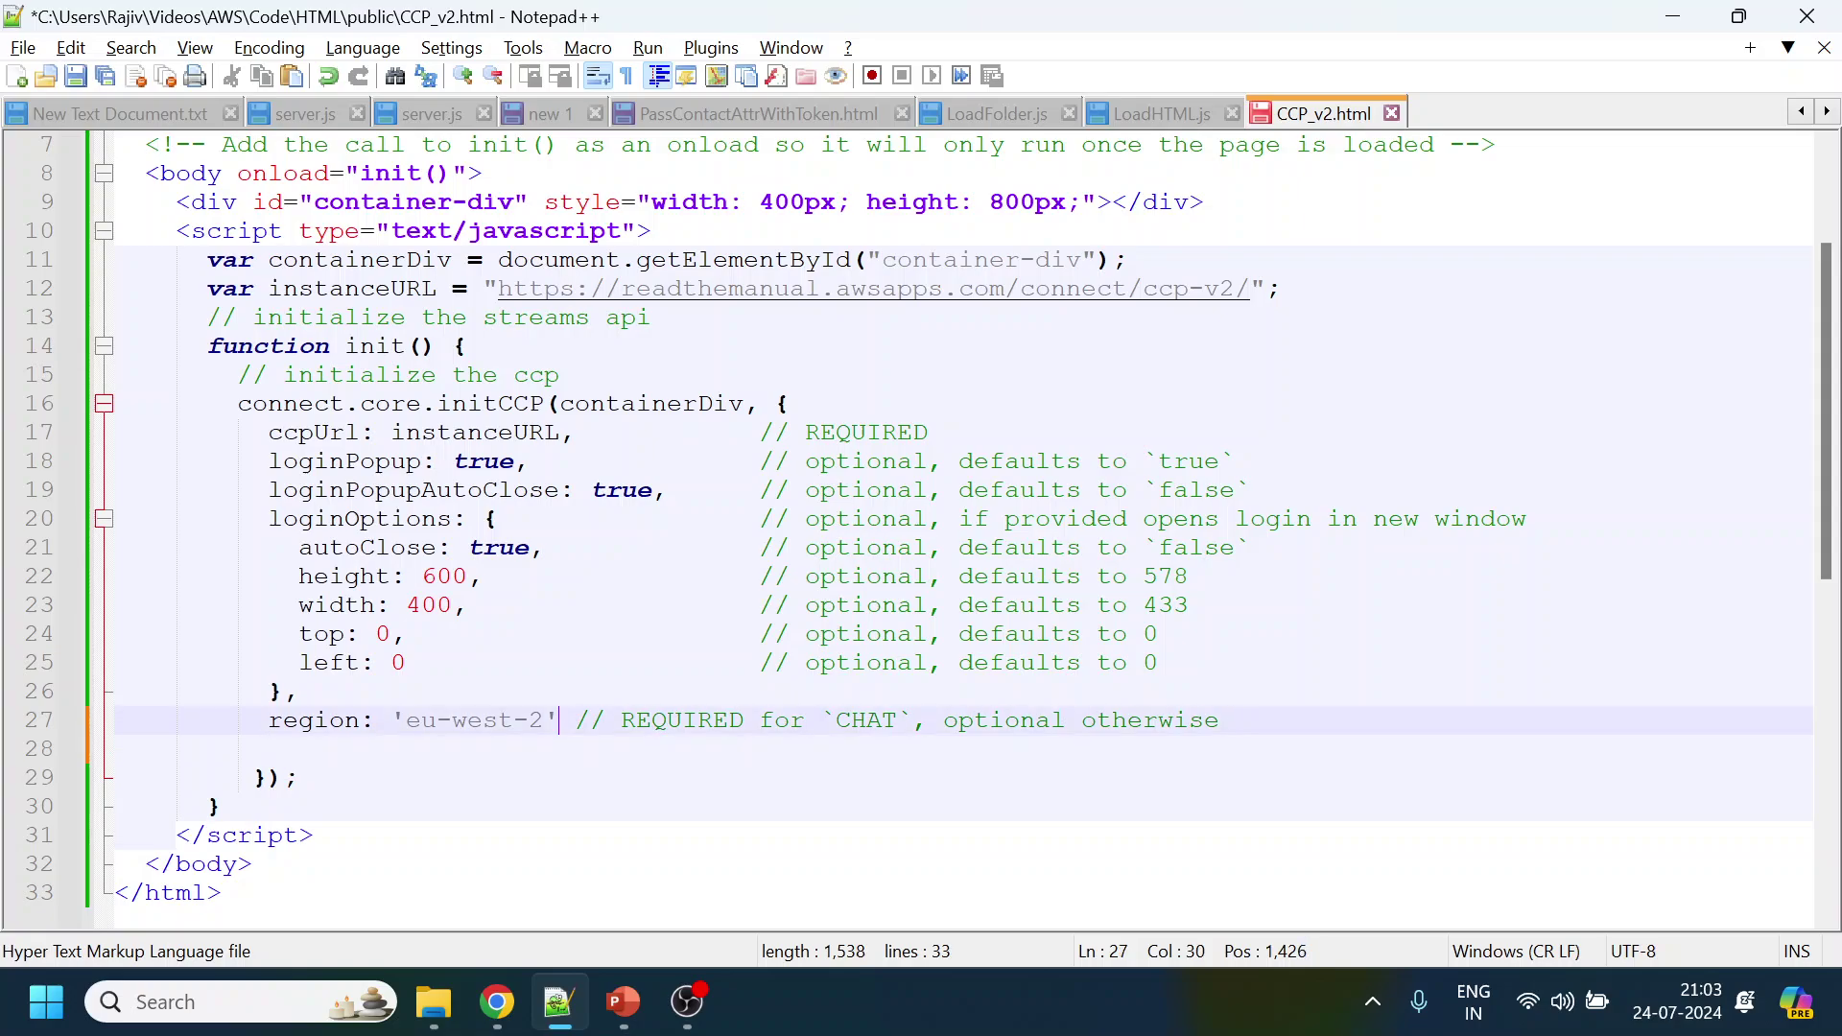
click(299, 777)
key(ctrl+s)
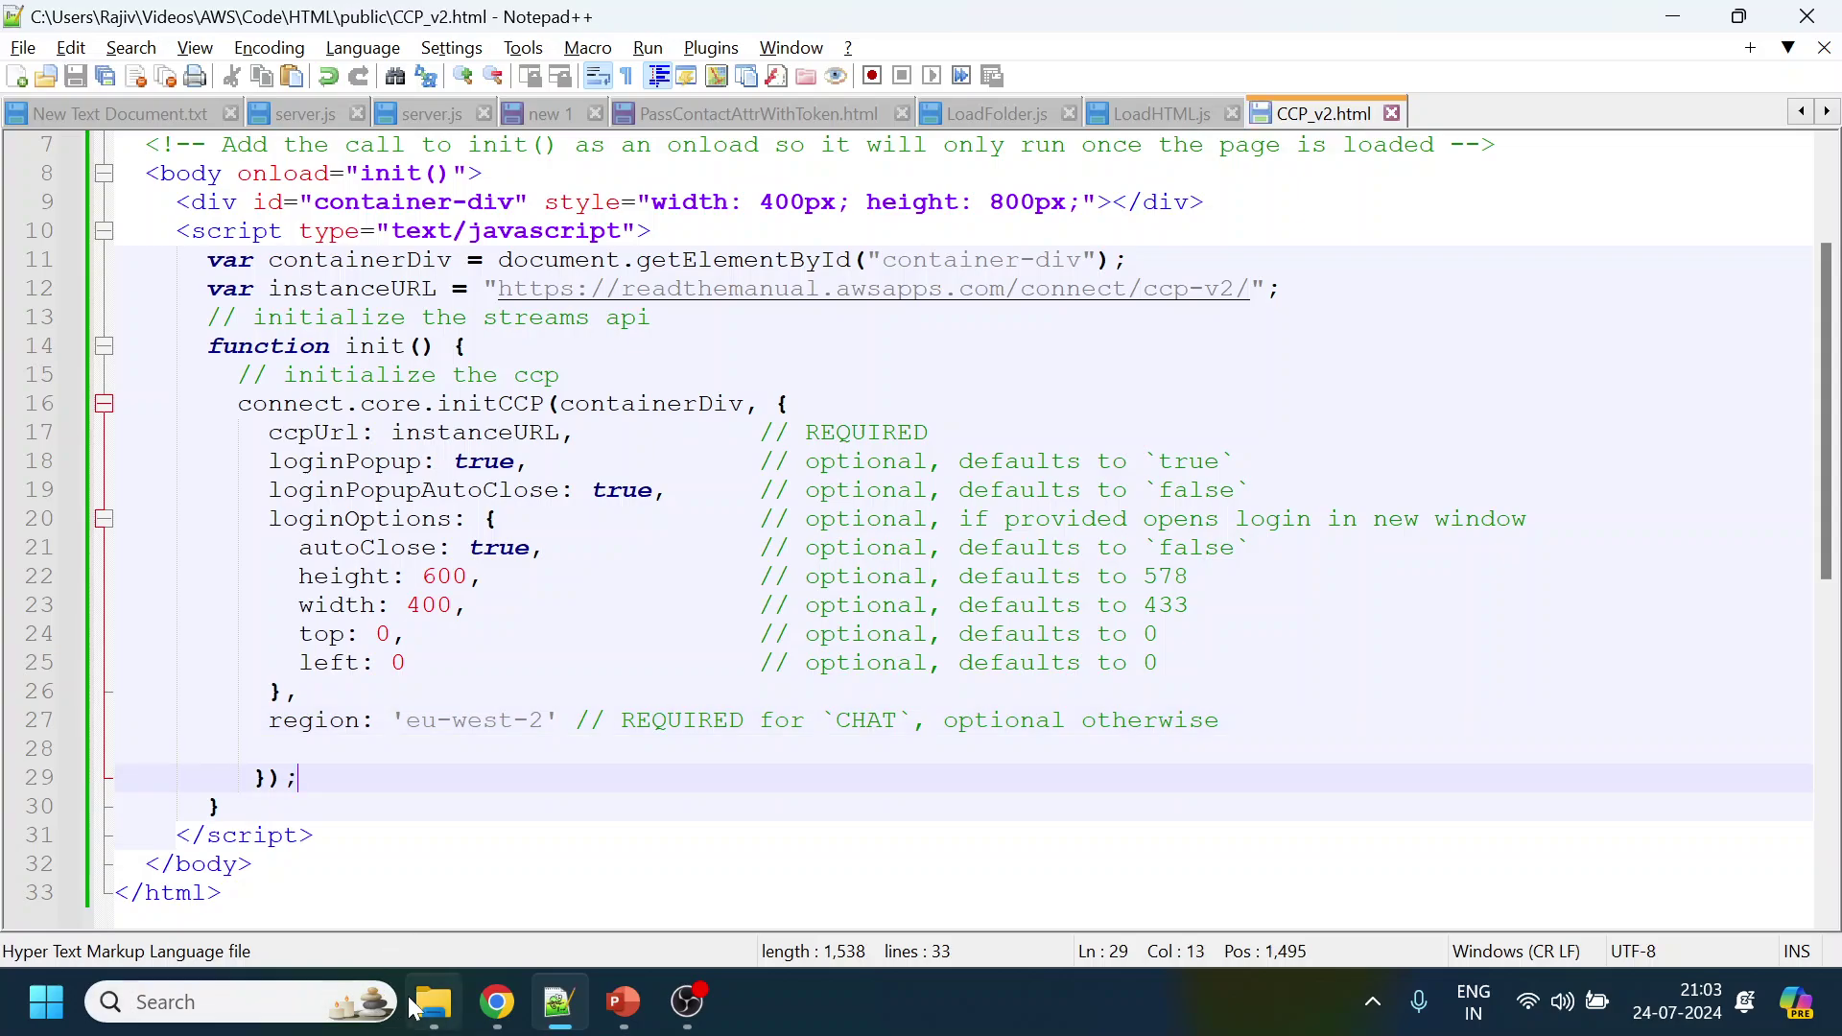
mouse_move(437, 1012)
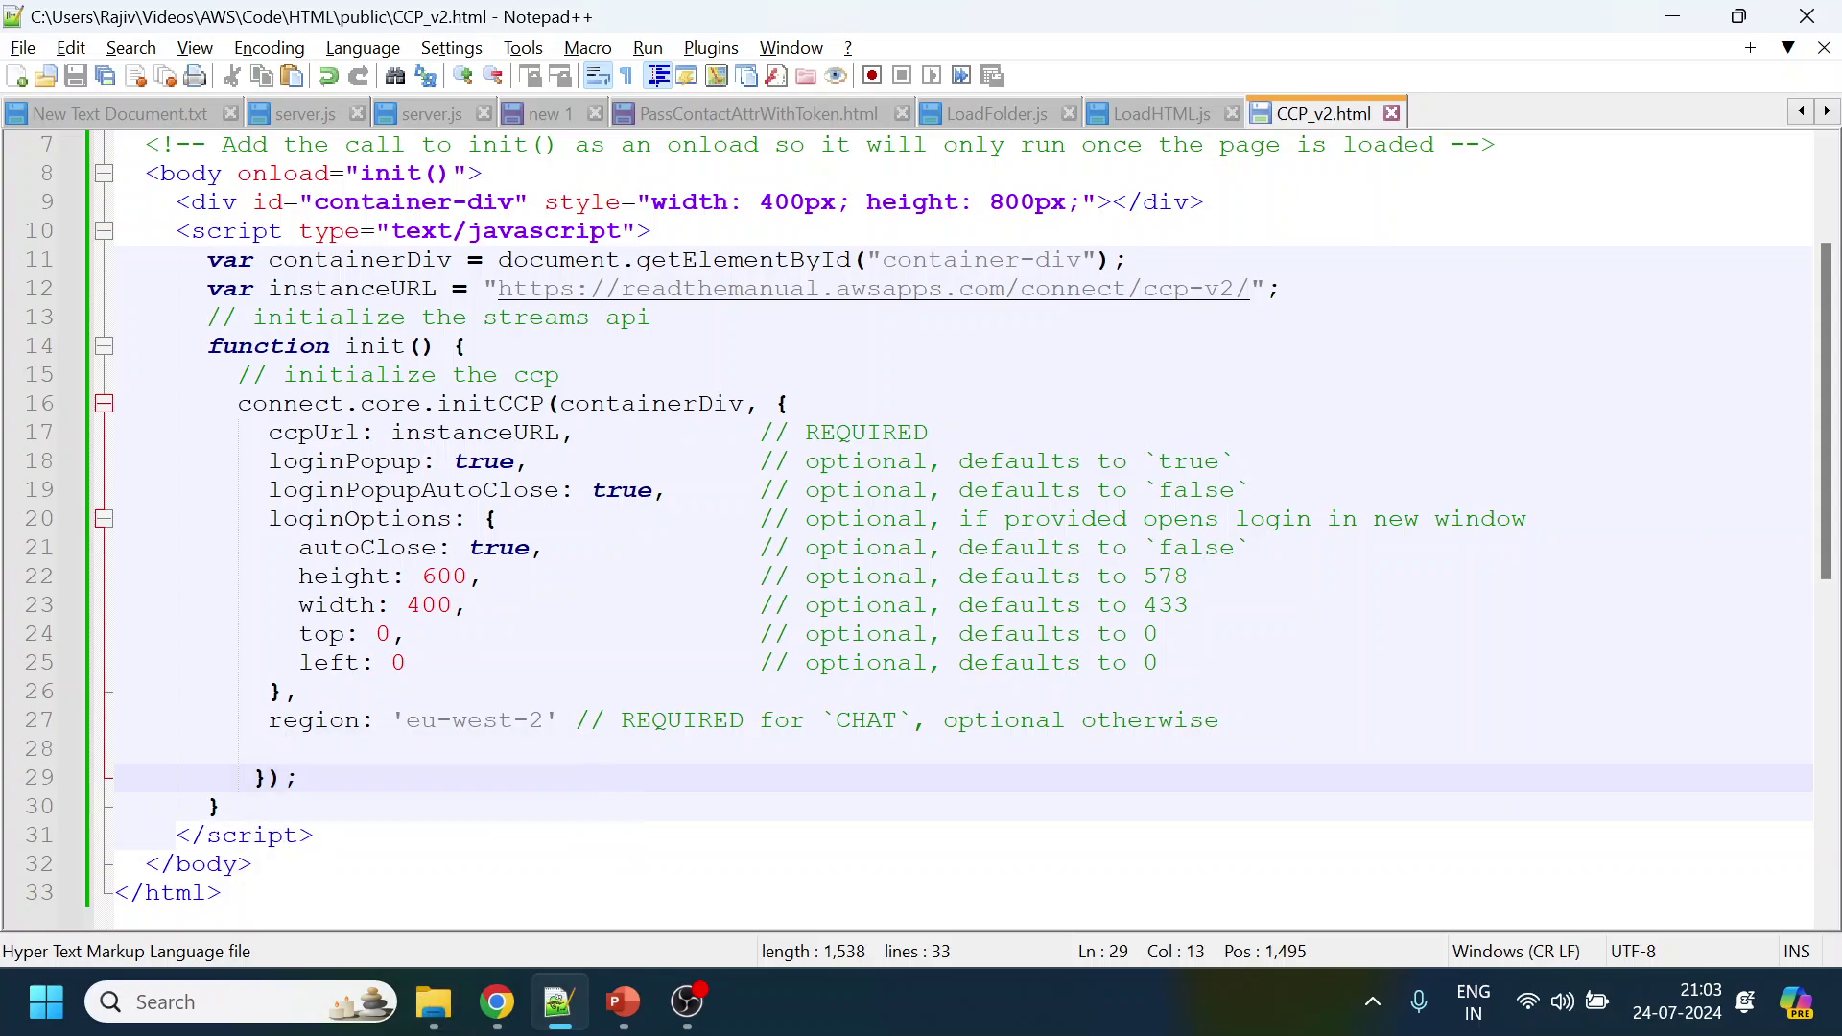
Open a Command Prompt in the HTML project folder from Explorer's address bar
click(1161, 662)
key(alt+Tab)
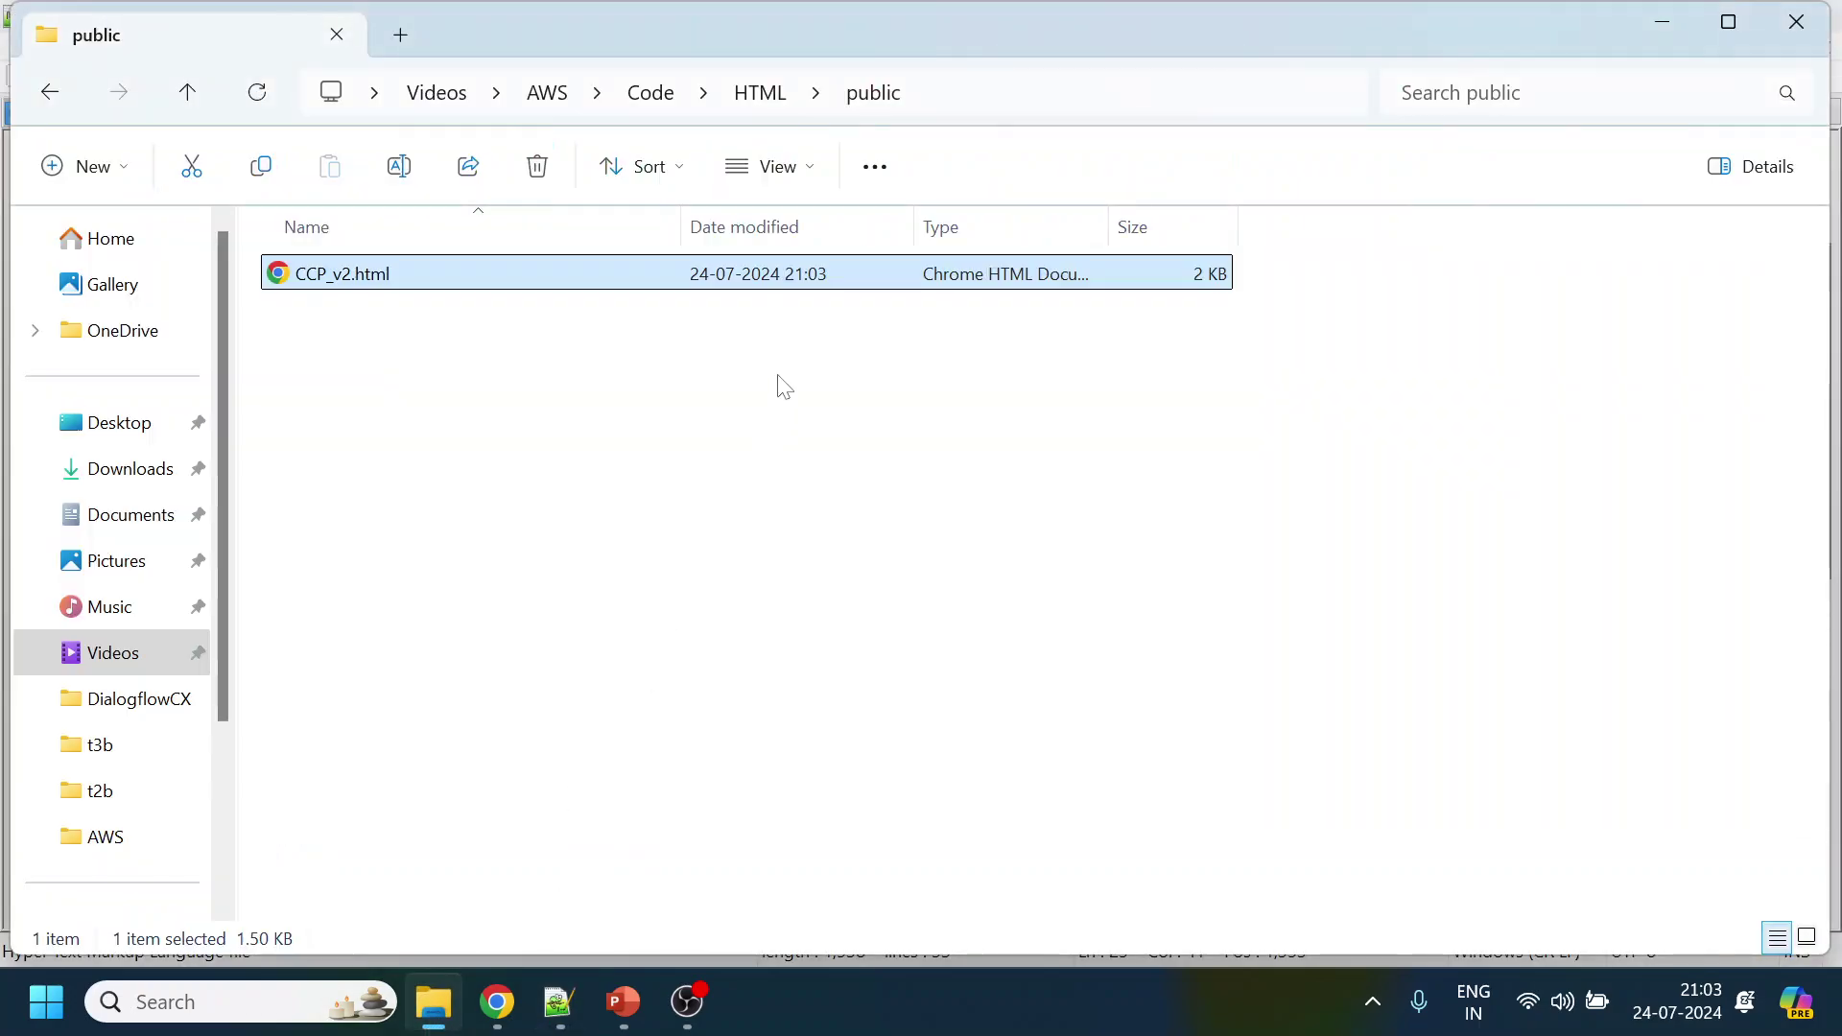
click(752, 93)
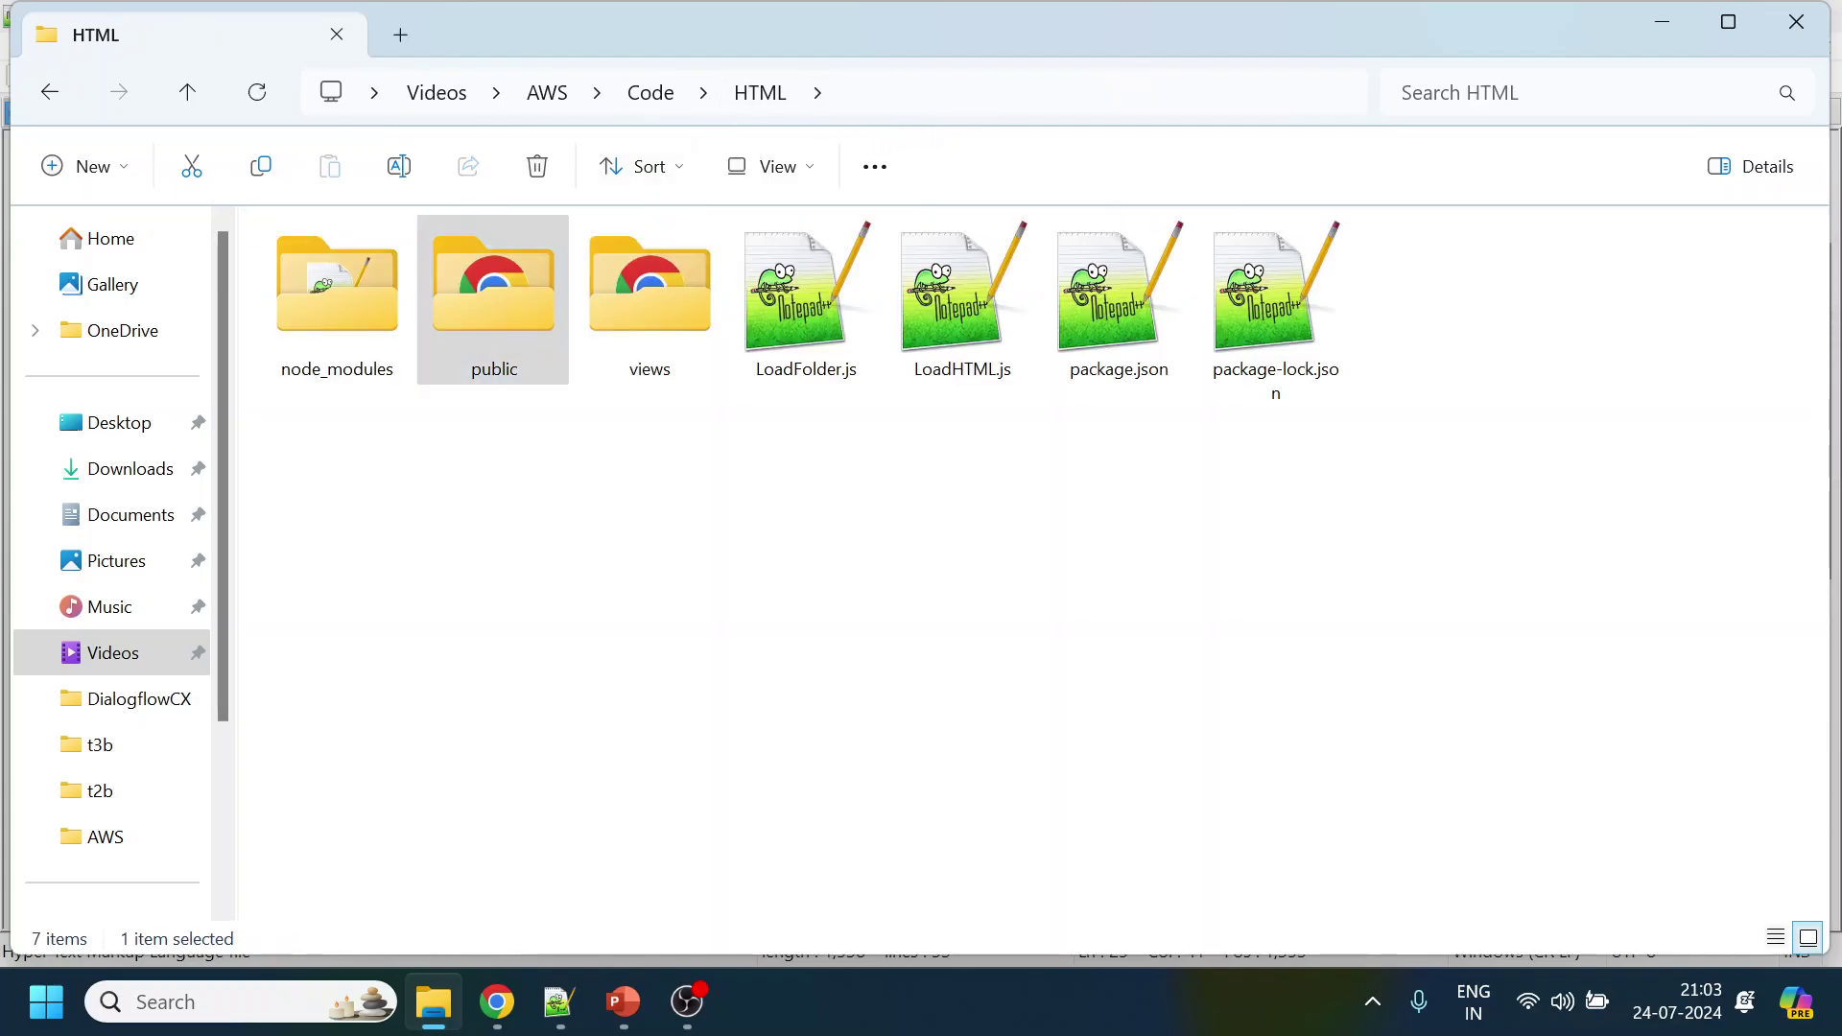
click(964, 96)
text(cmd)
key(Return)
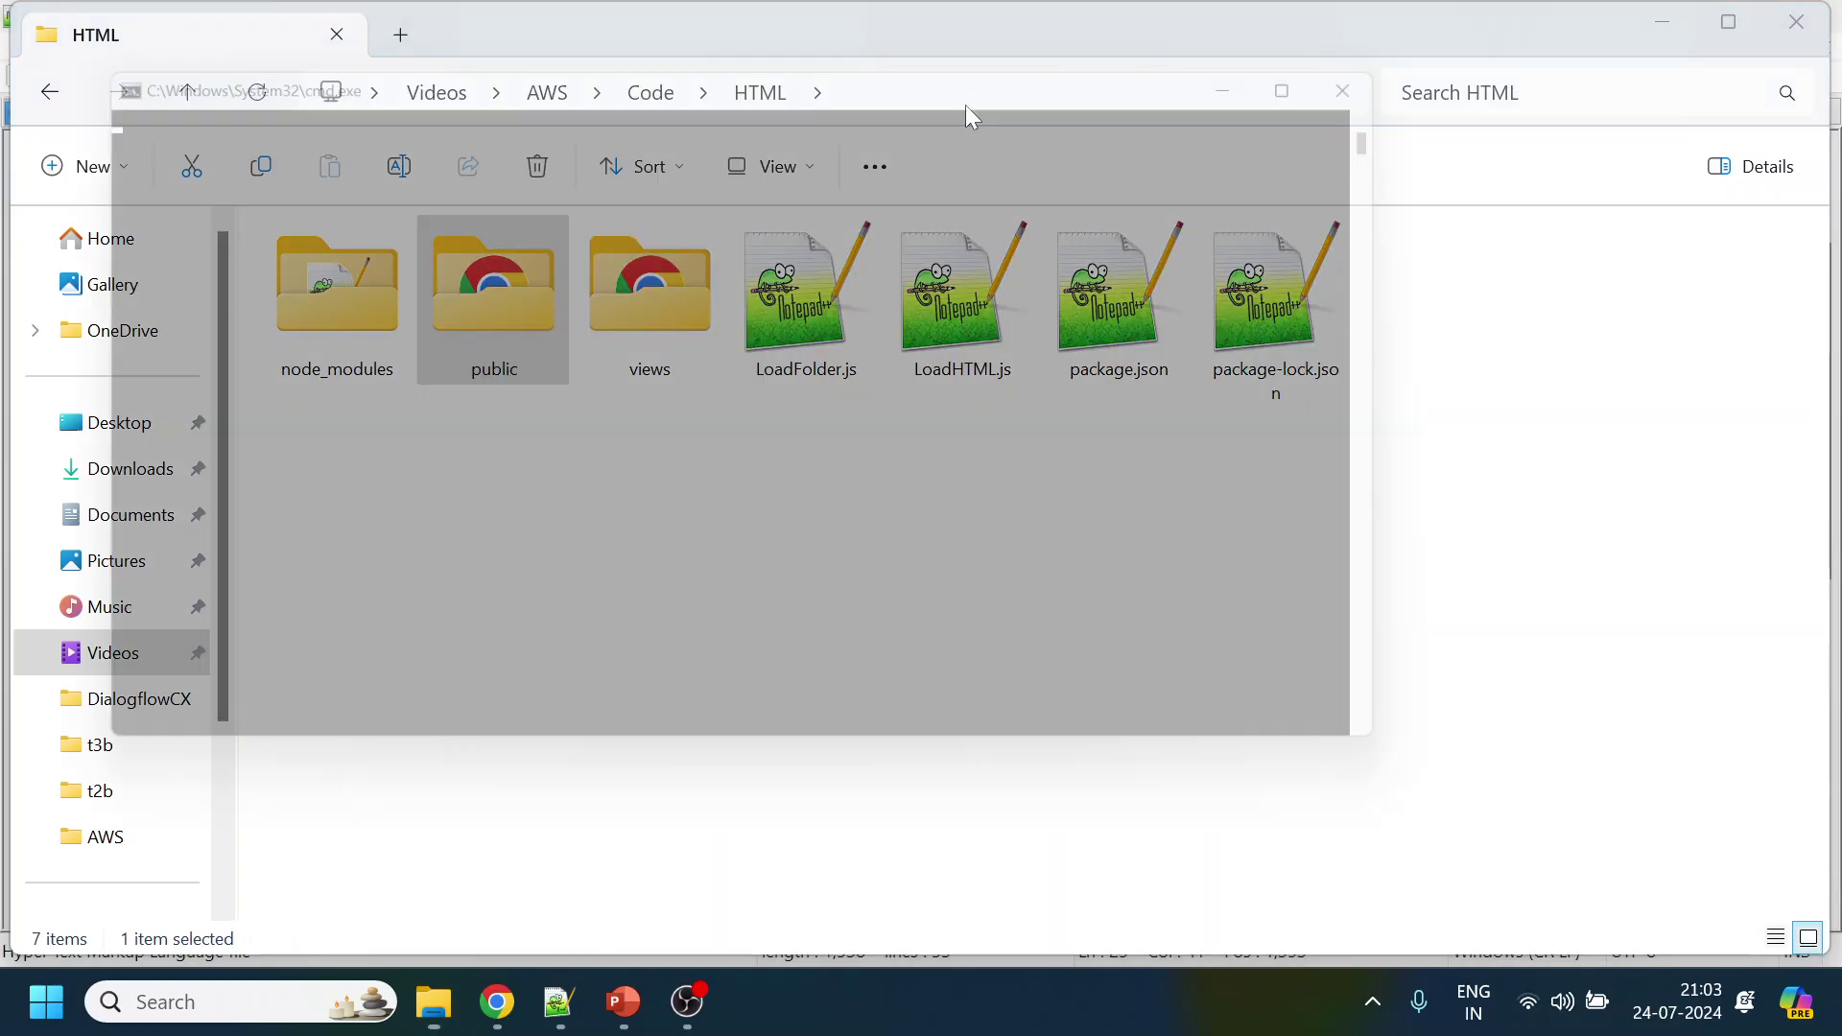
Run node LoadFolder.js so the server listens on port 3000
text(node LoadFolder.js)
key(Return)
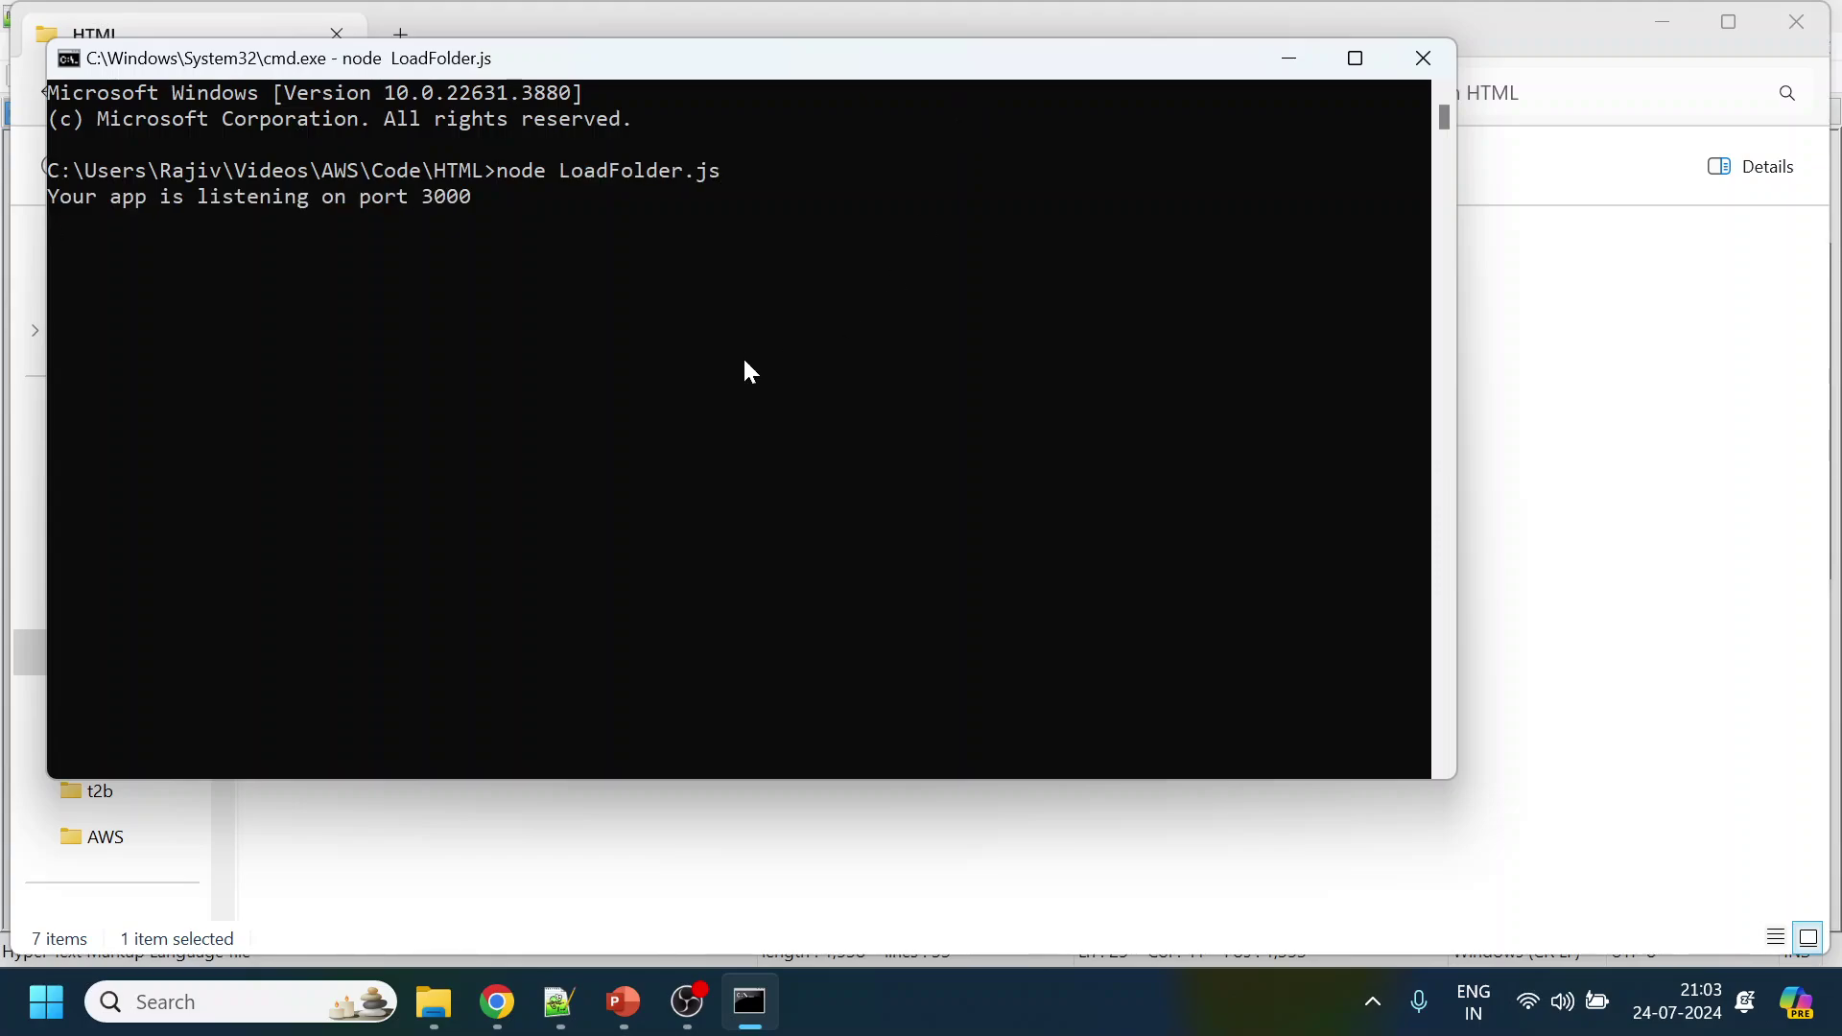
click(497, 1003)
click(497, 1003)
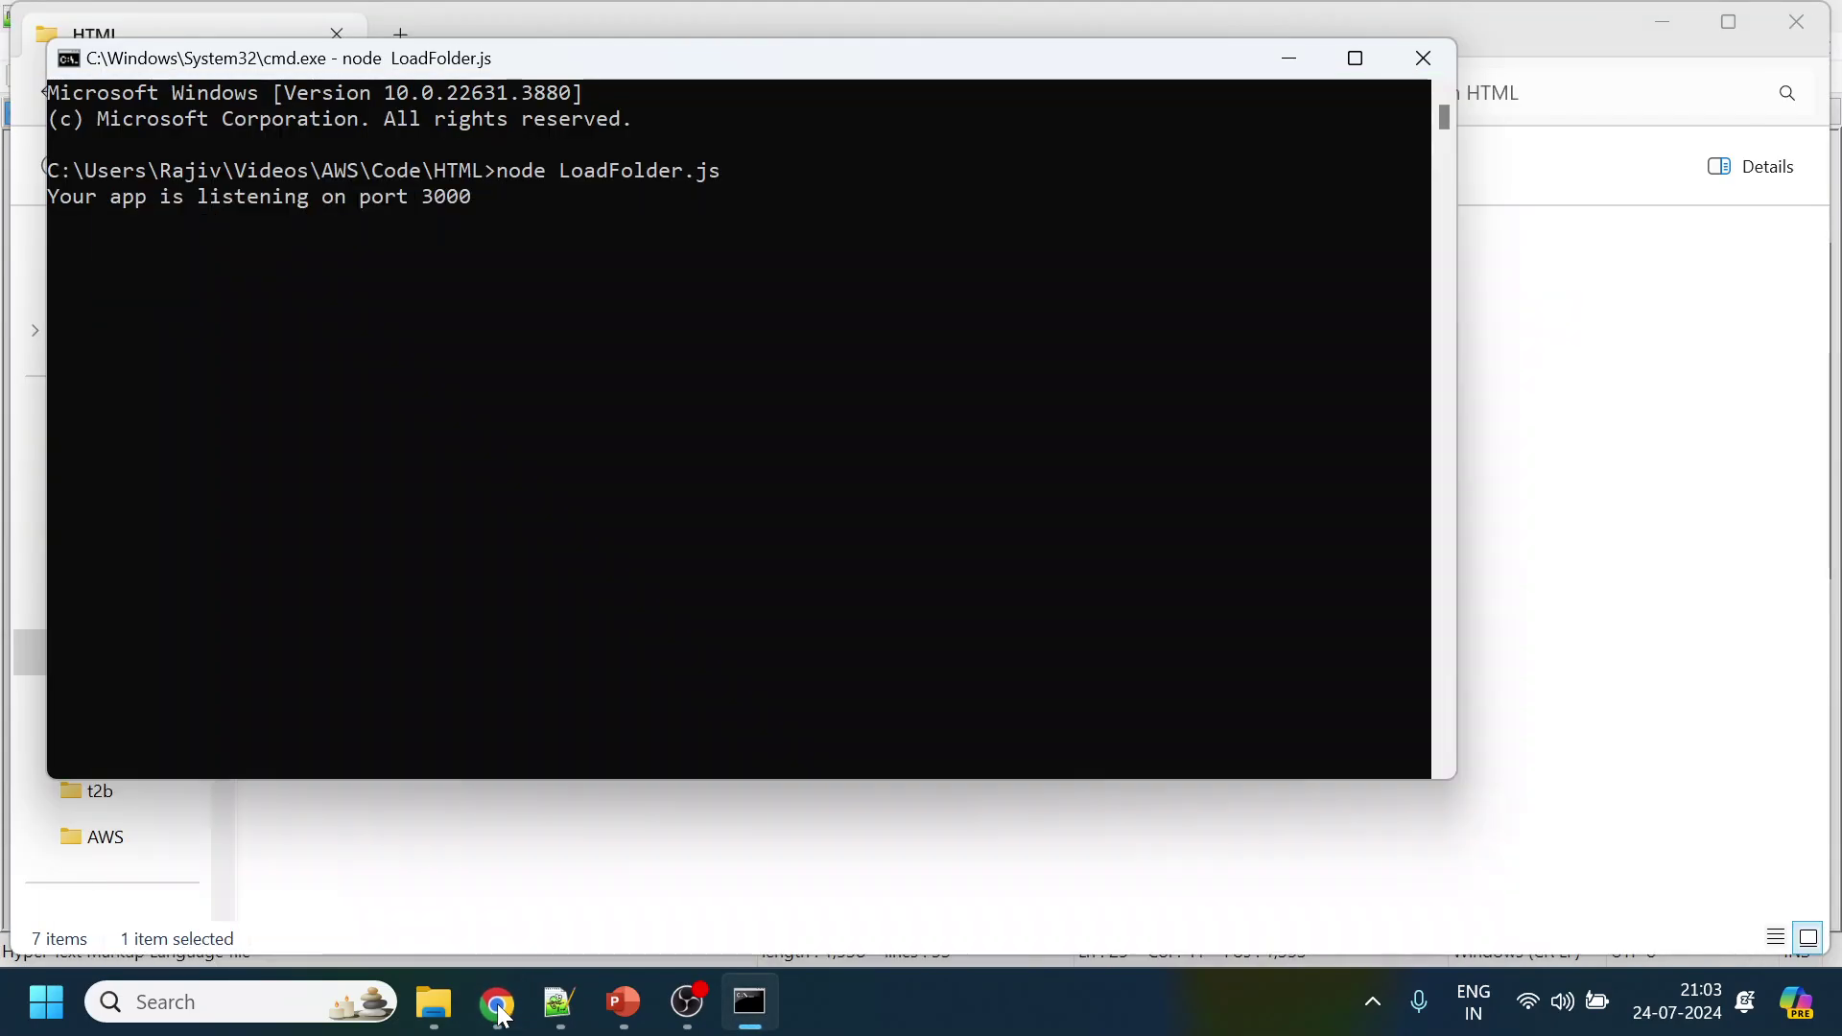
Open LoadFolder.js in Notepad++ and take the CCP_v2.html file name from the public folder
click(1715, 505)
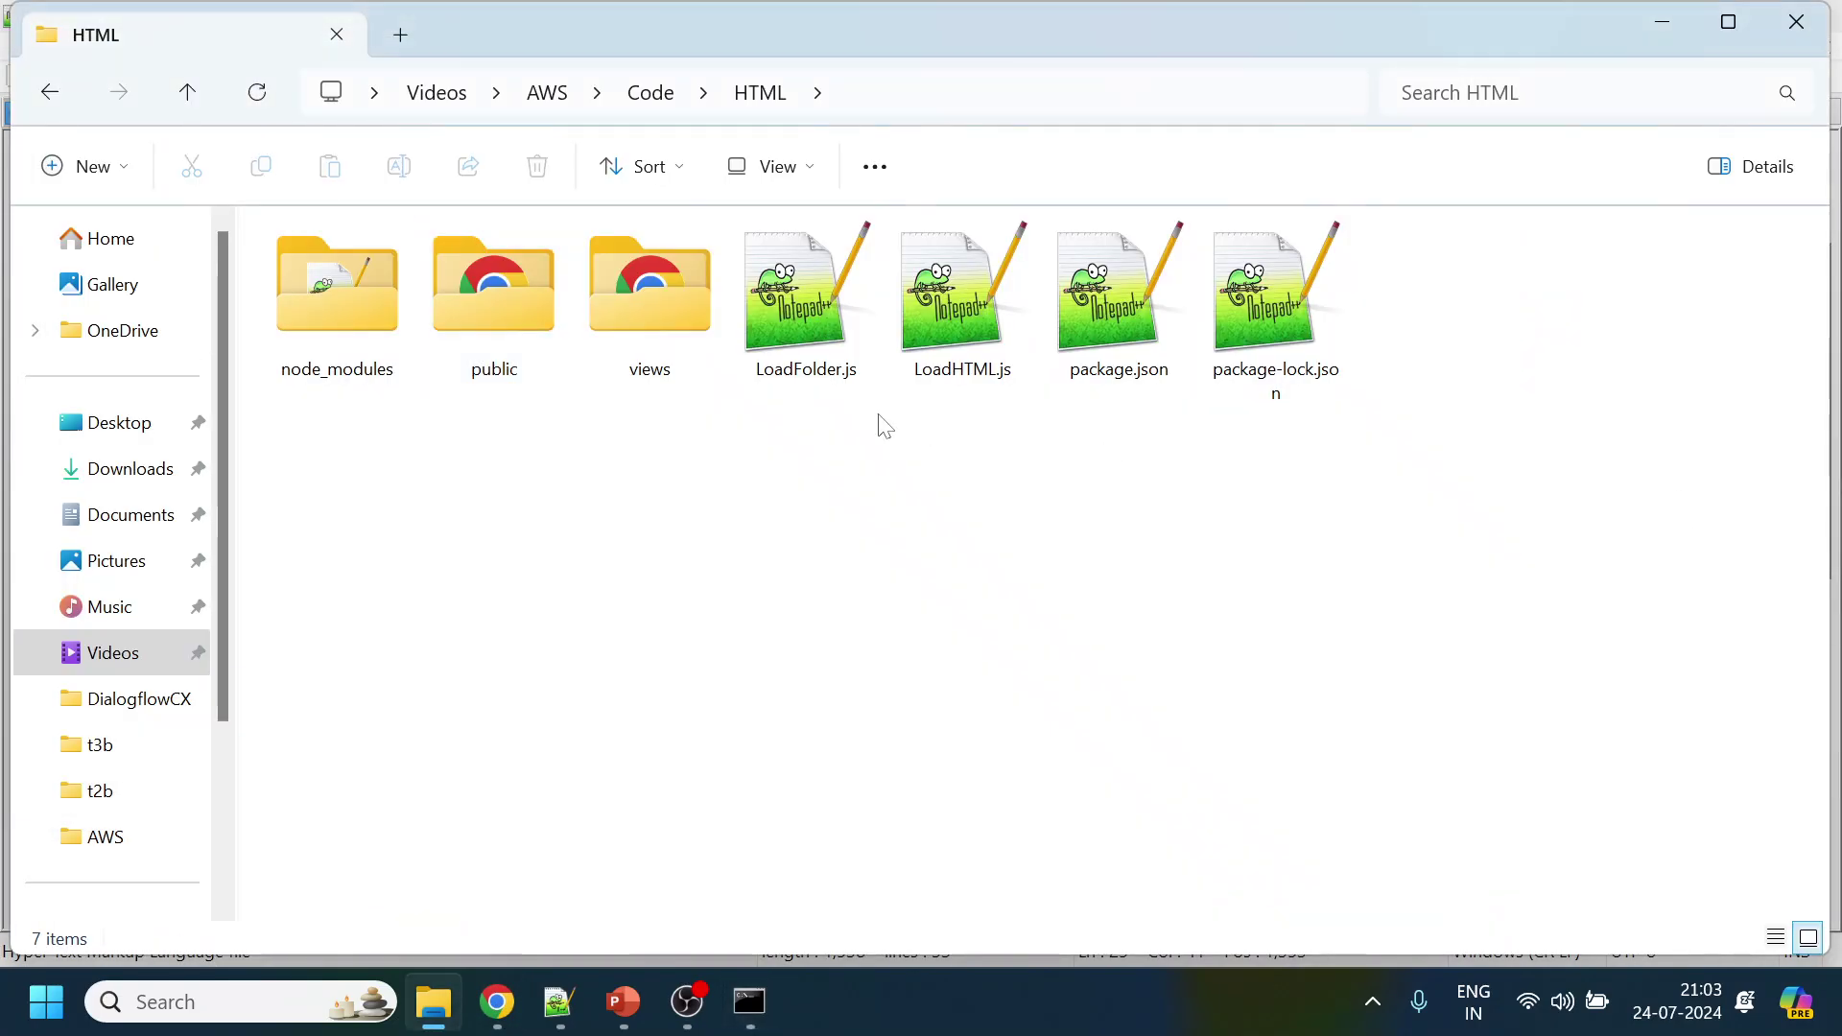
right_click(756, 290)
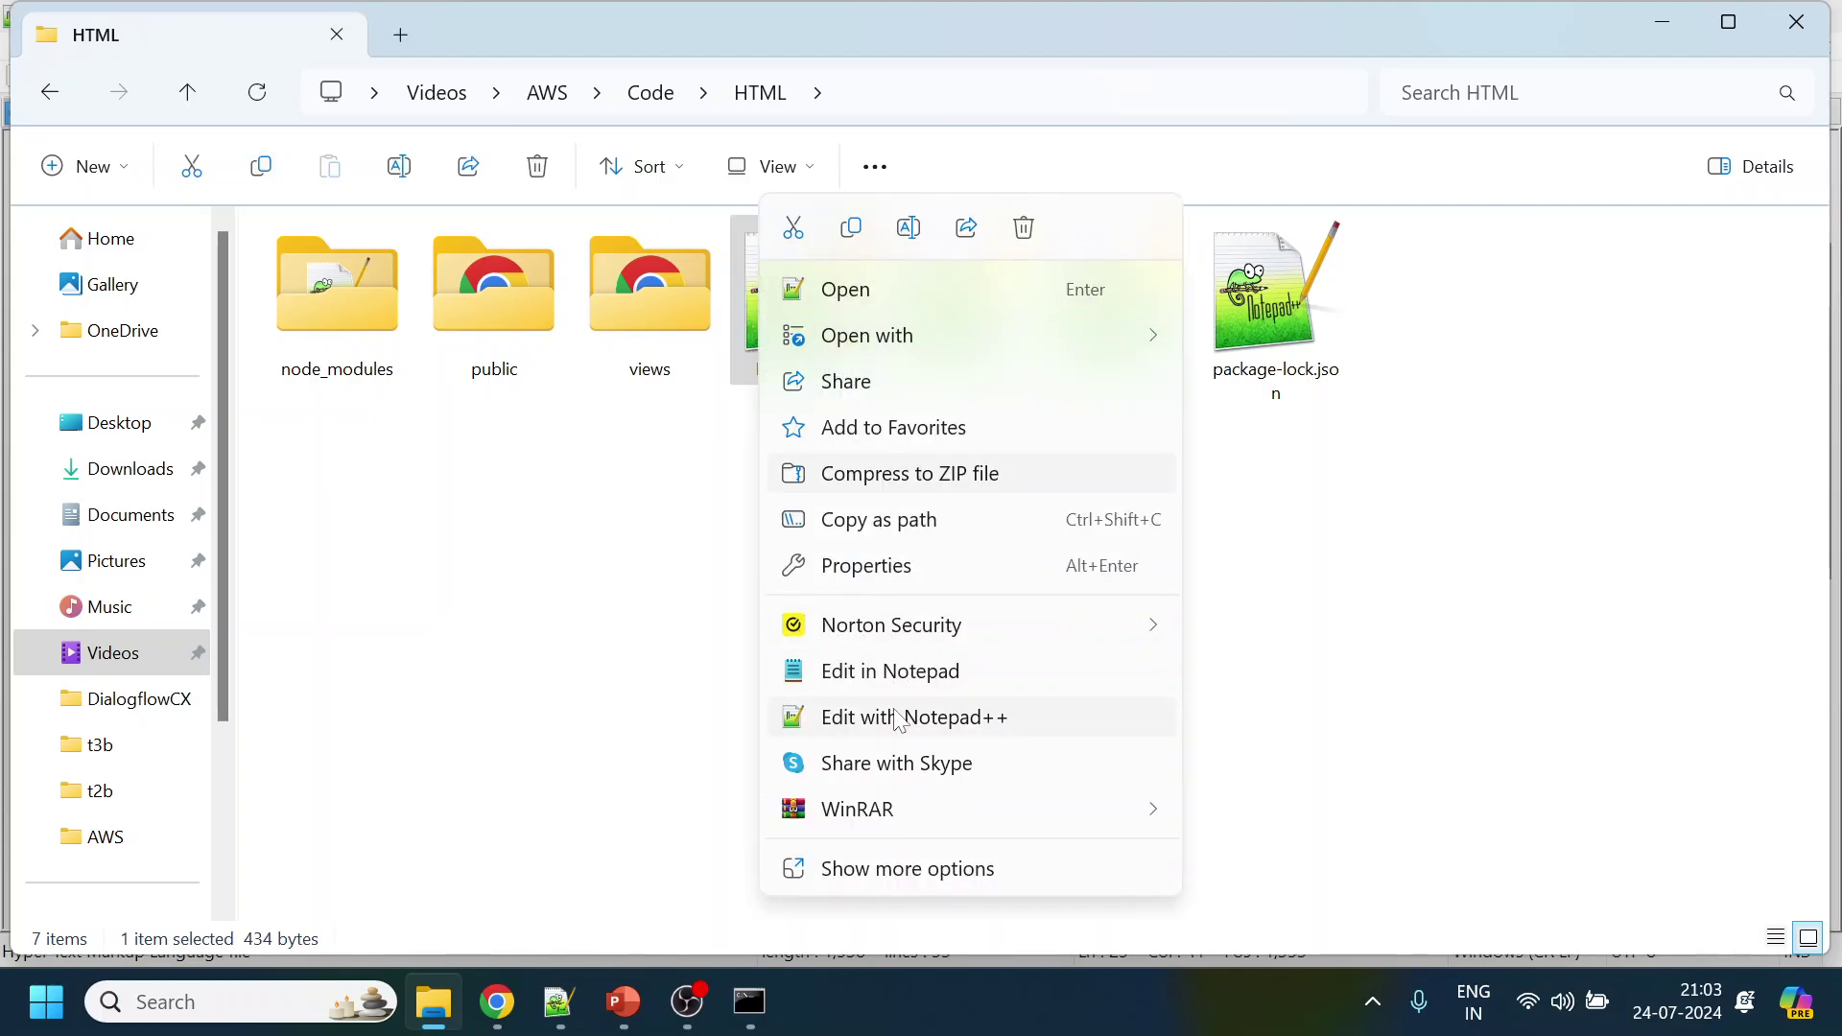
click(902, 717)
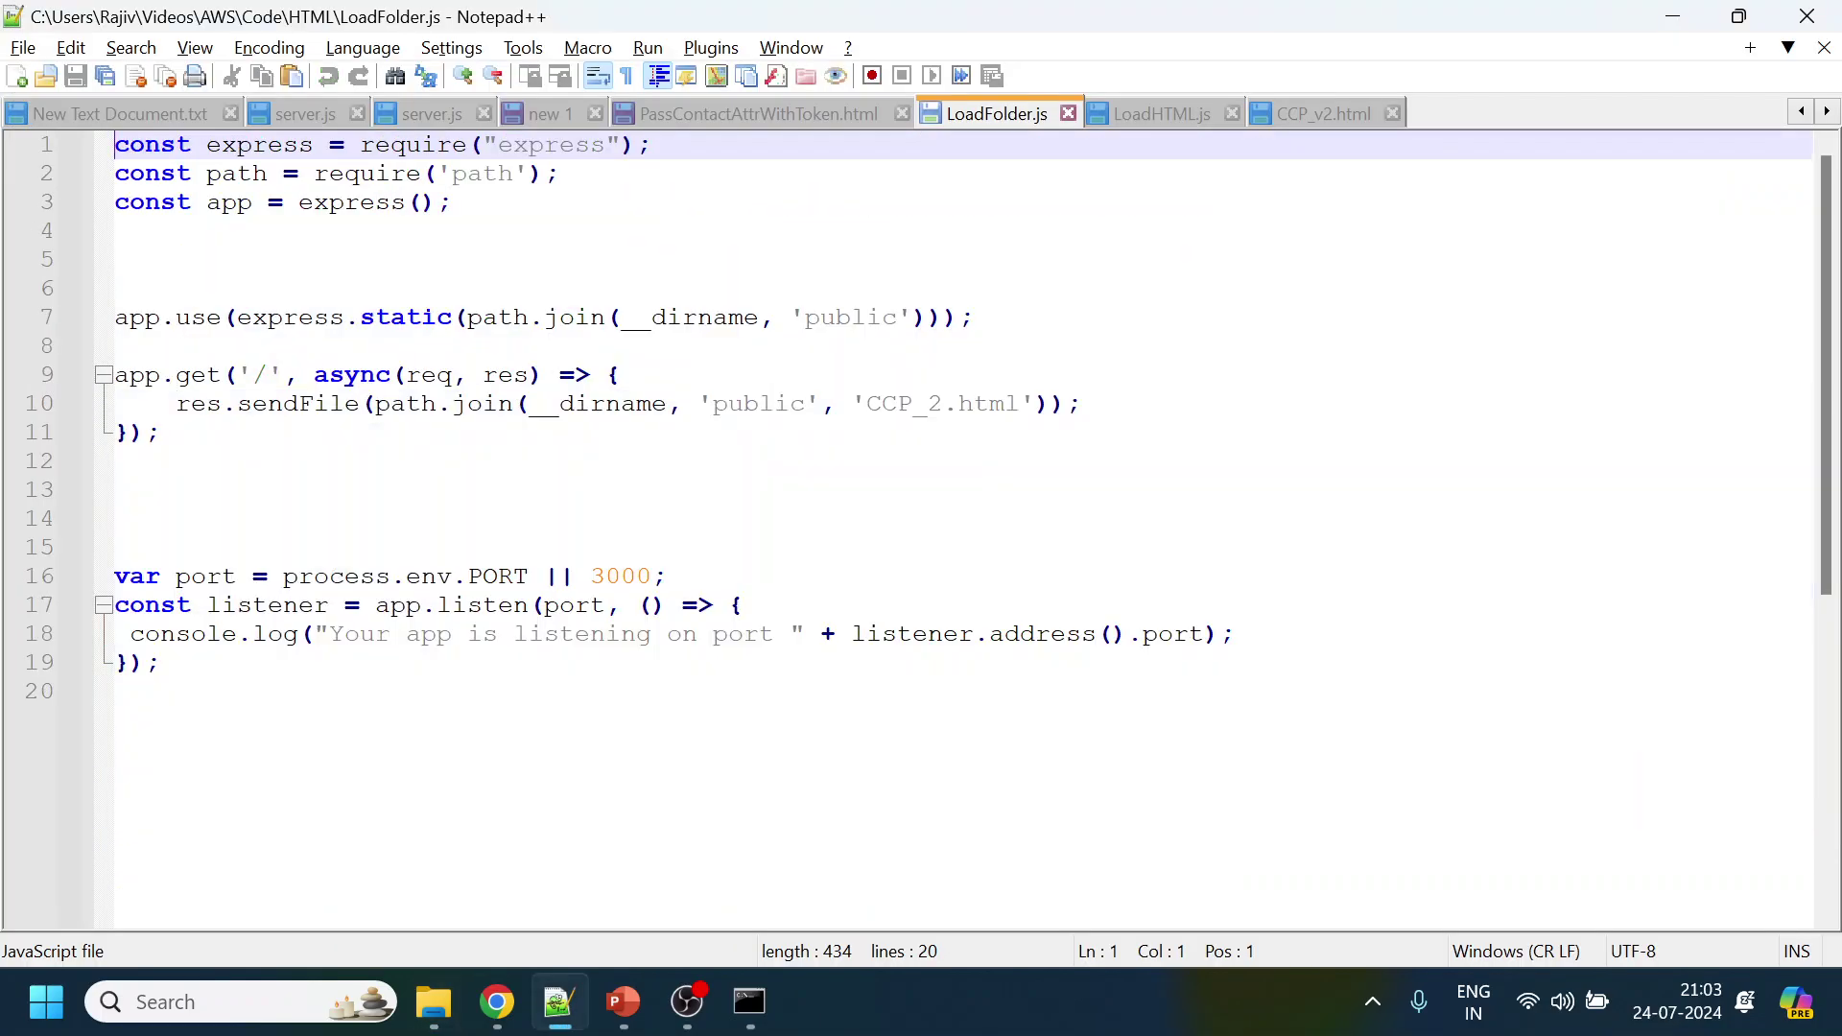
click(927, 404)
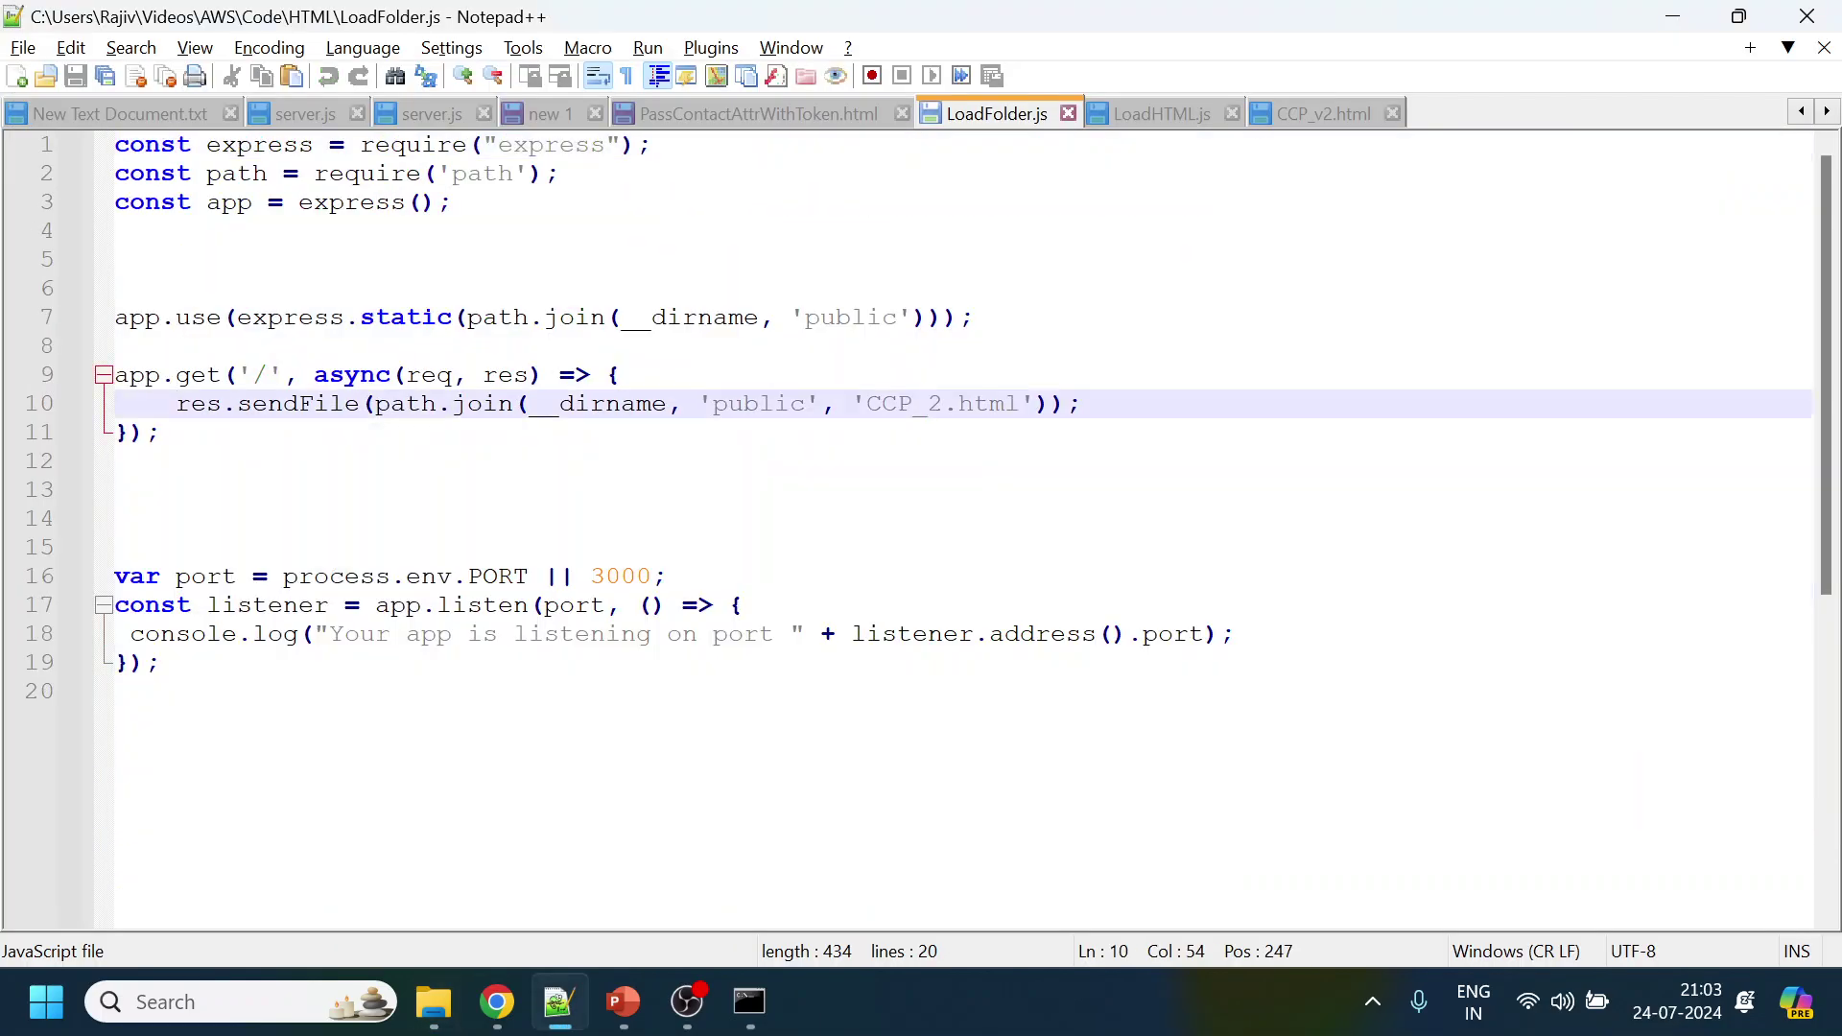
click(434, 1001)
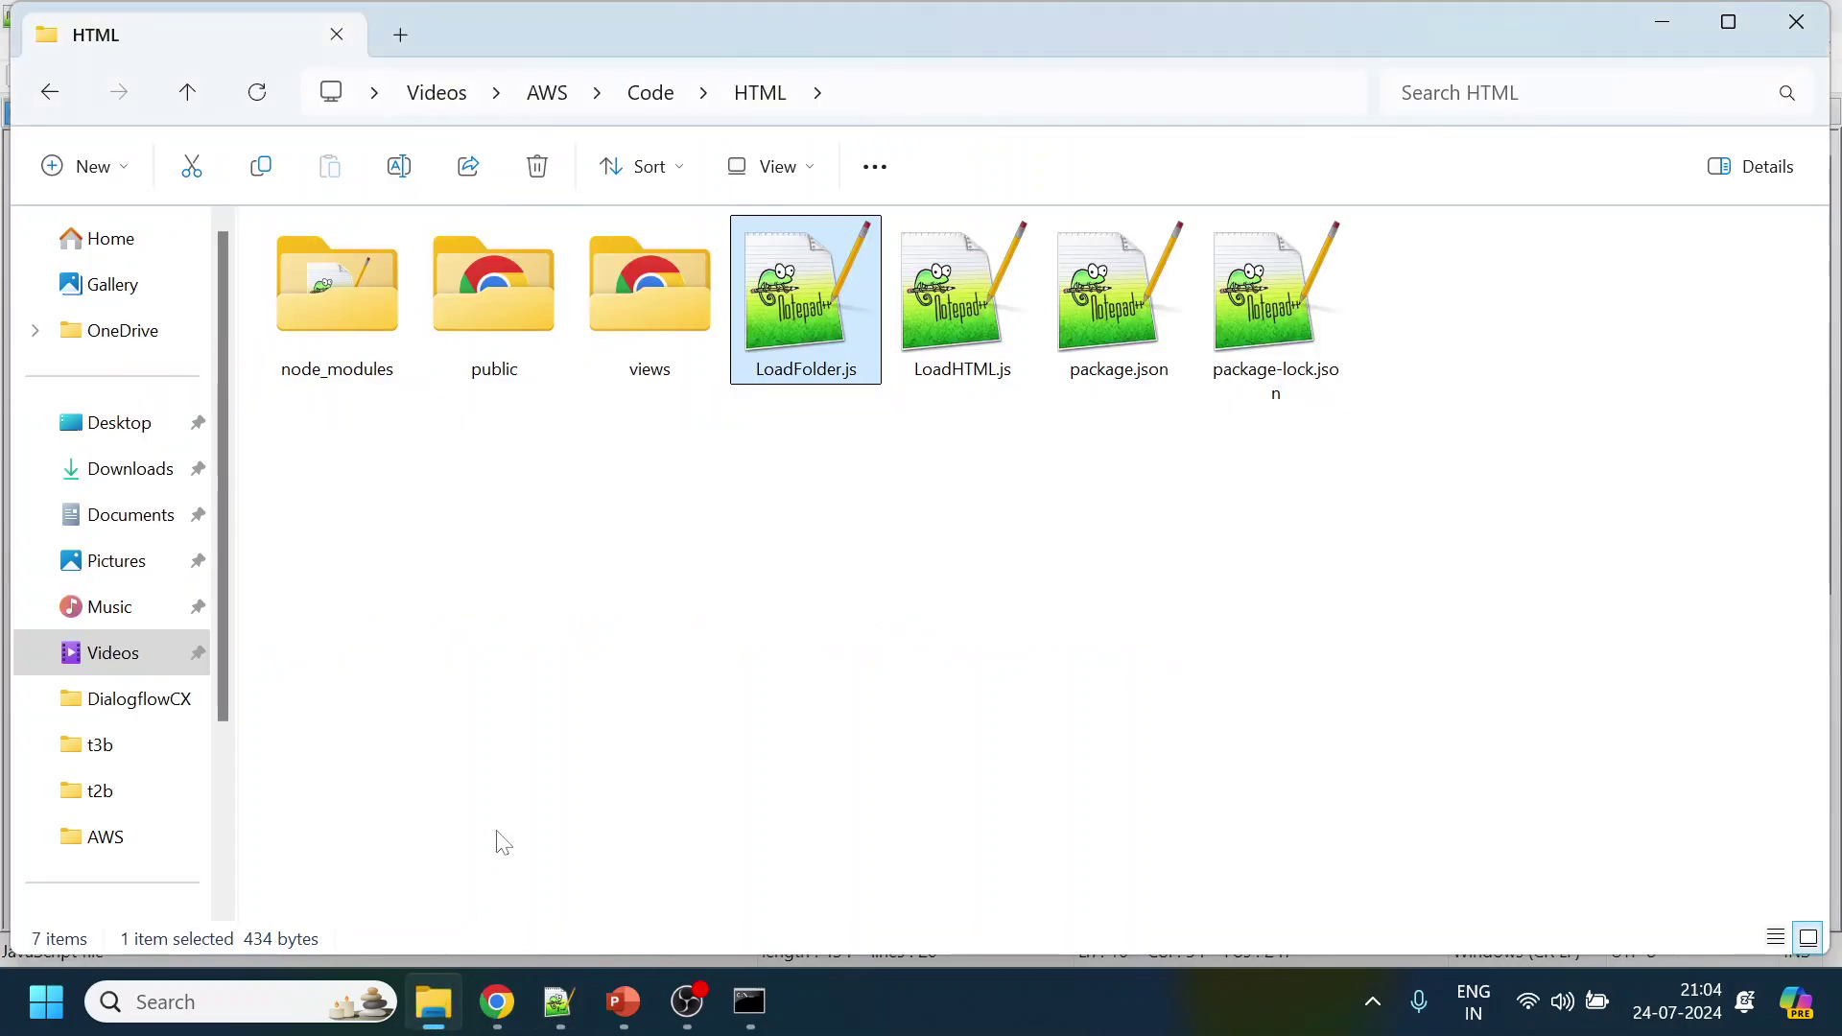
double_click(494, 291)
click(337, 284)
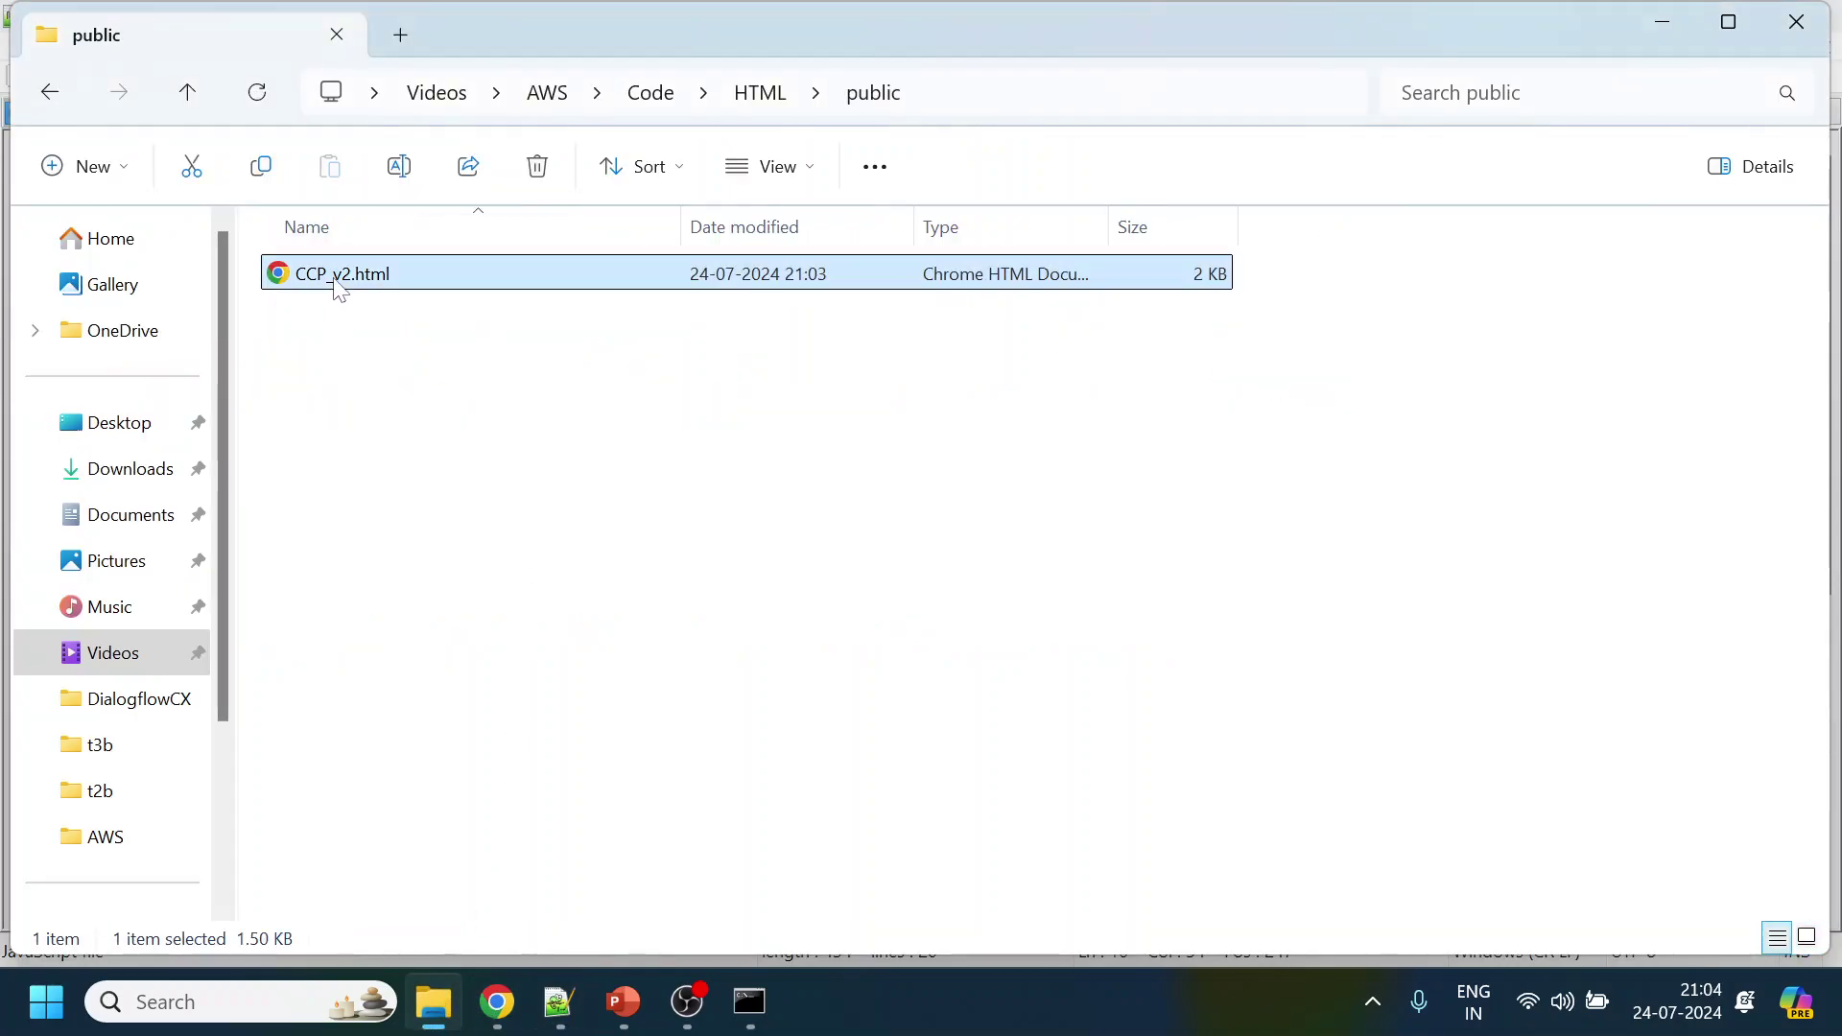
key(F2)
key(ctrl+c)
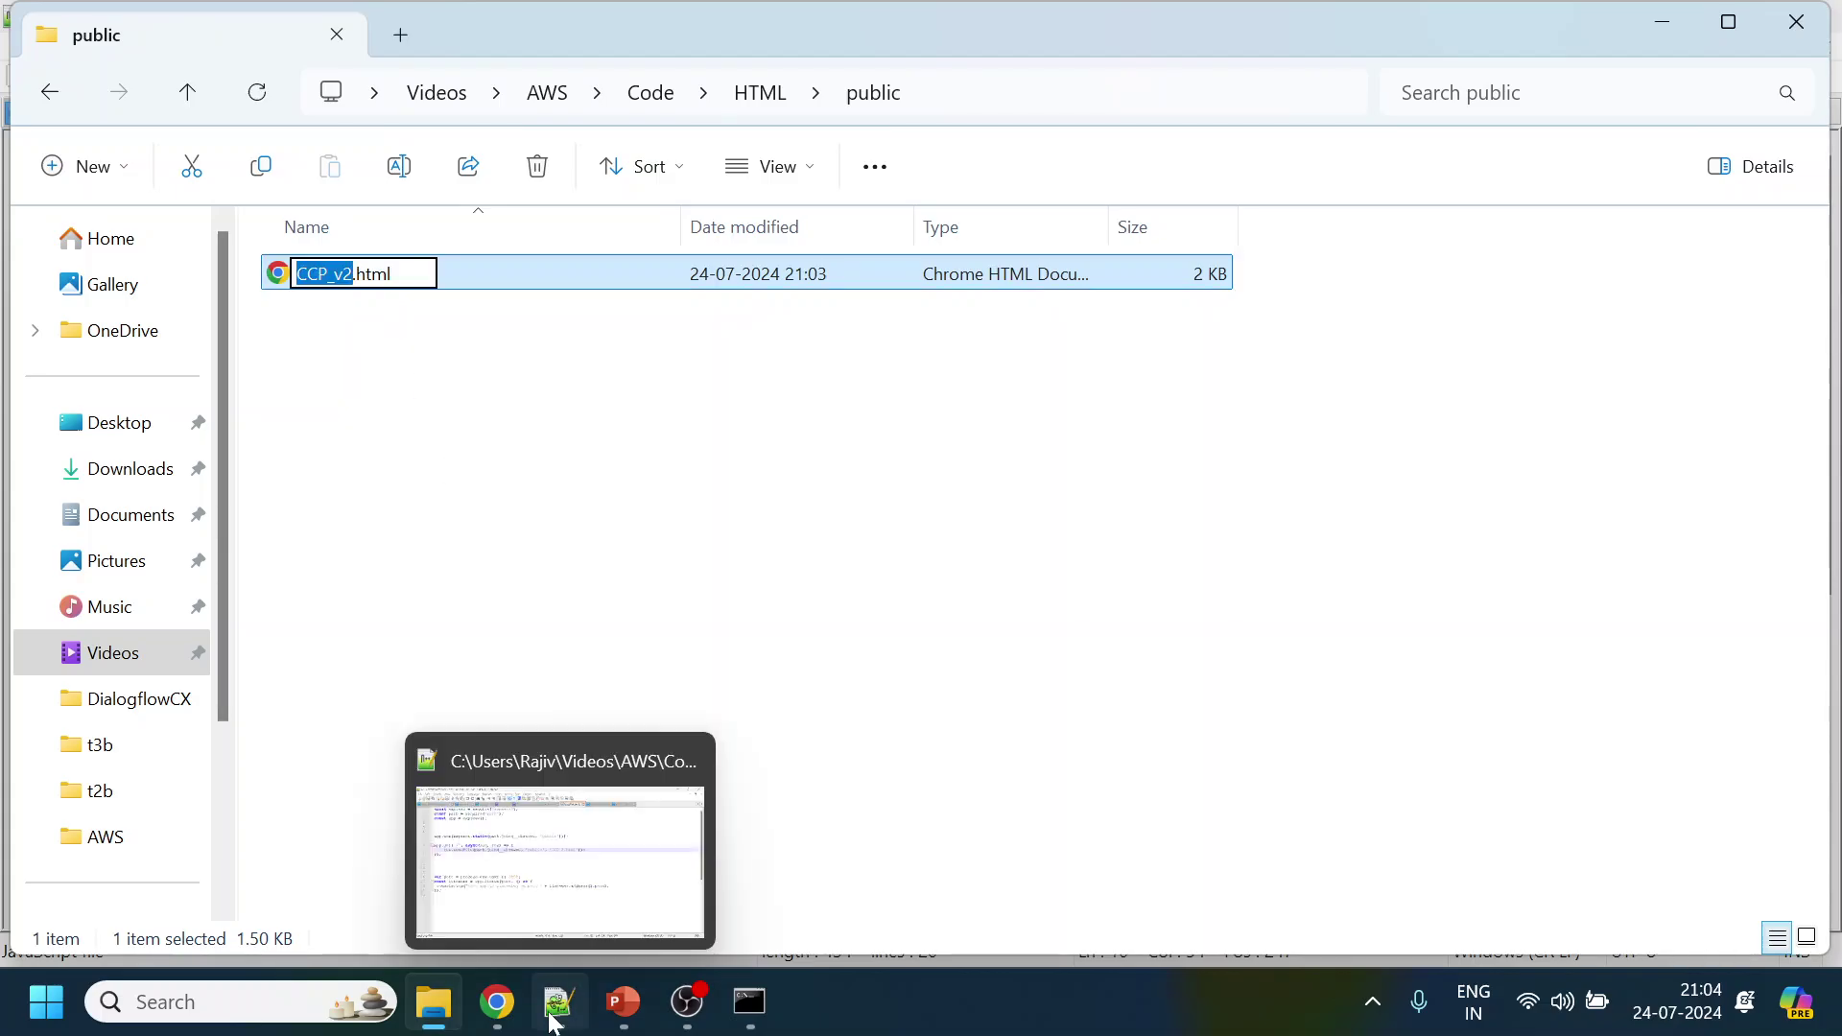
Replace CCP_2.html with CCP_v2.html on line 10 and save LoadFolder.js
click(560, 1002)
click(115, 489)
double_click(902, 402)
key(ctrl+v)
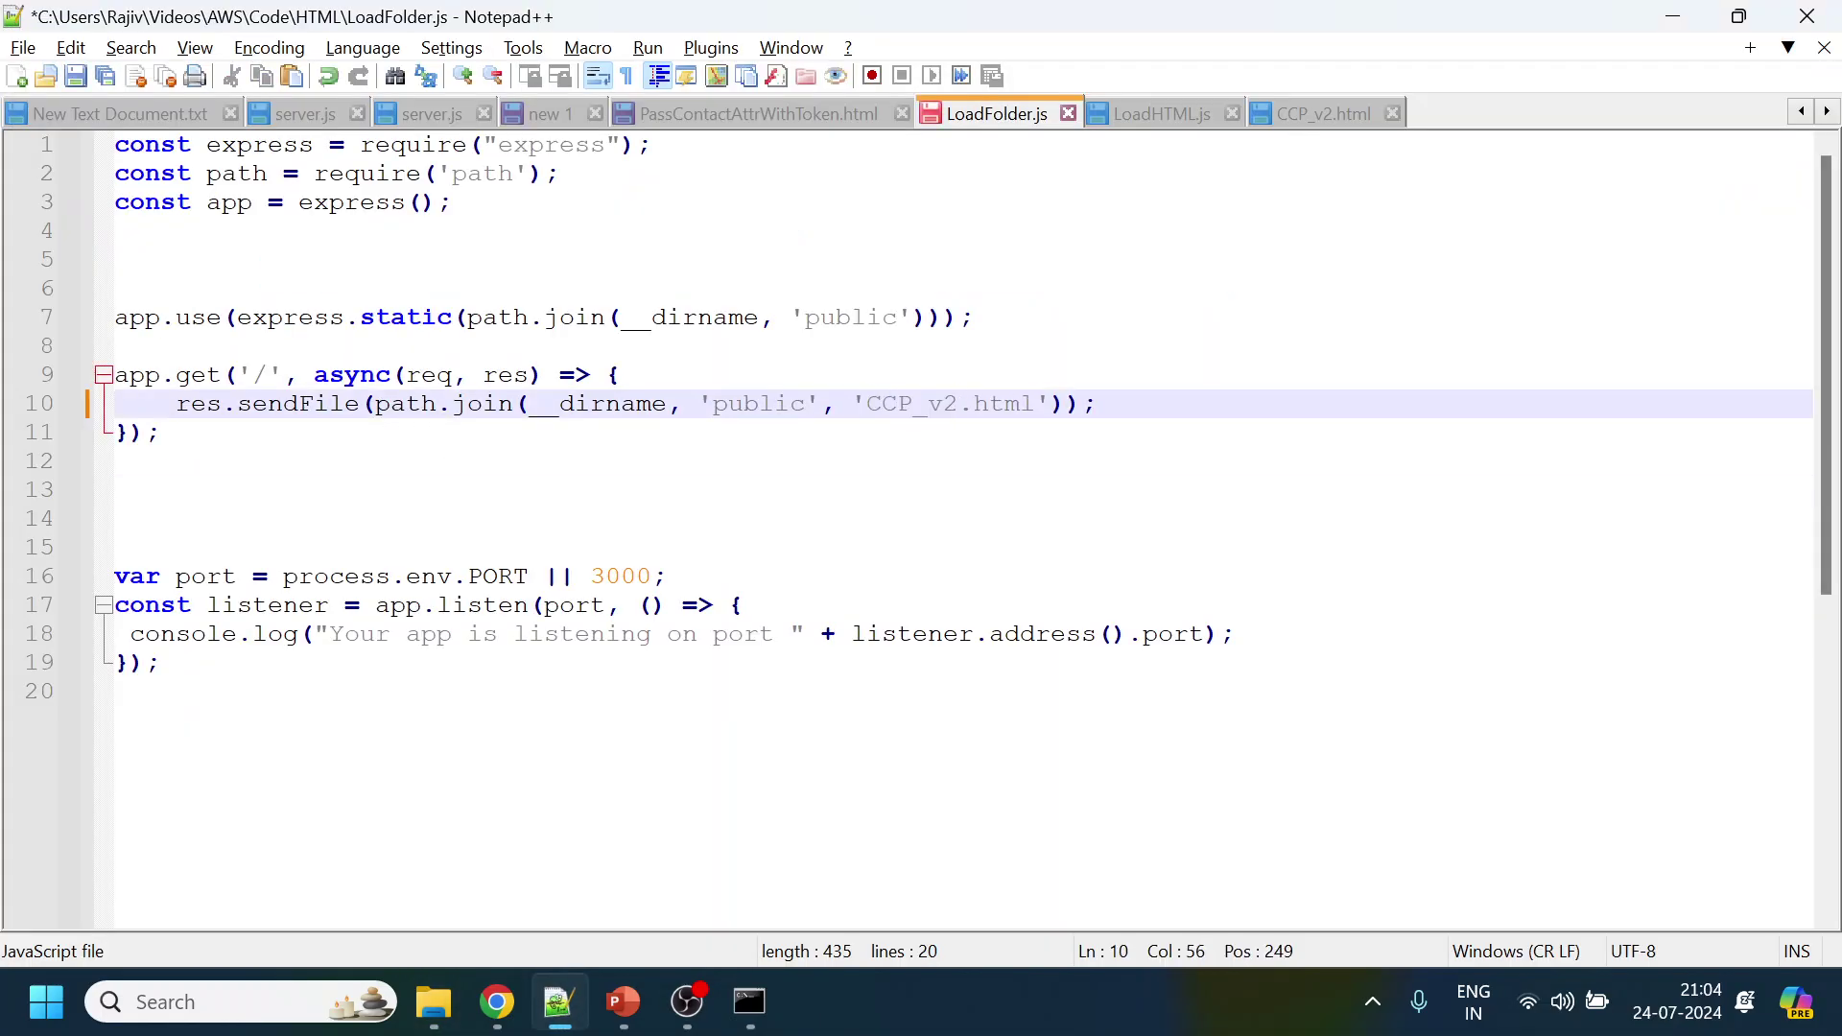
key(ctrl+s)
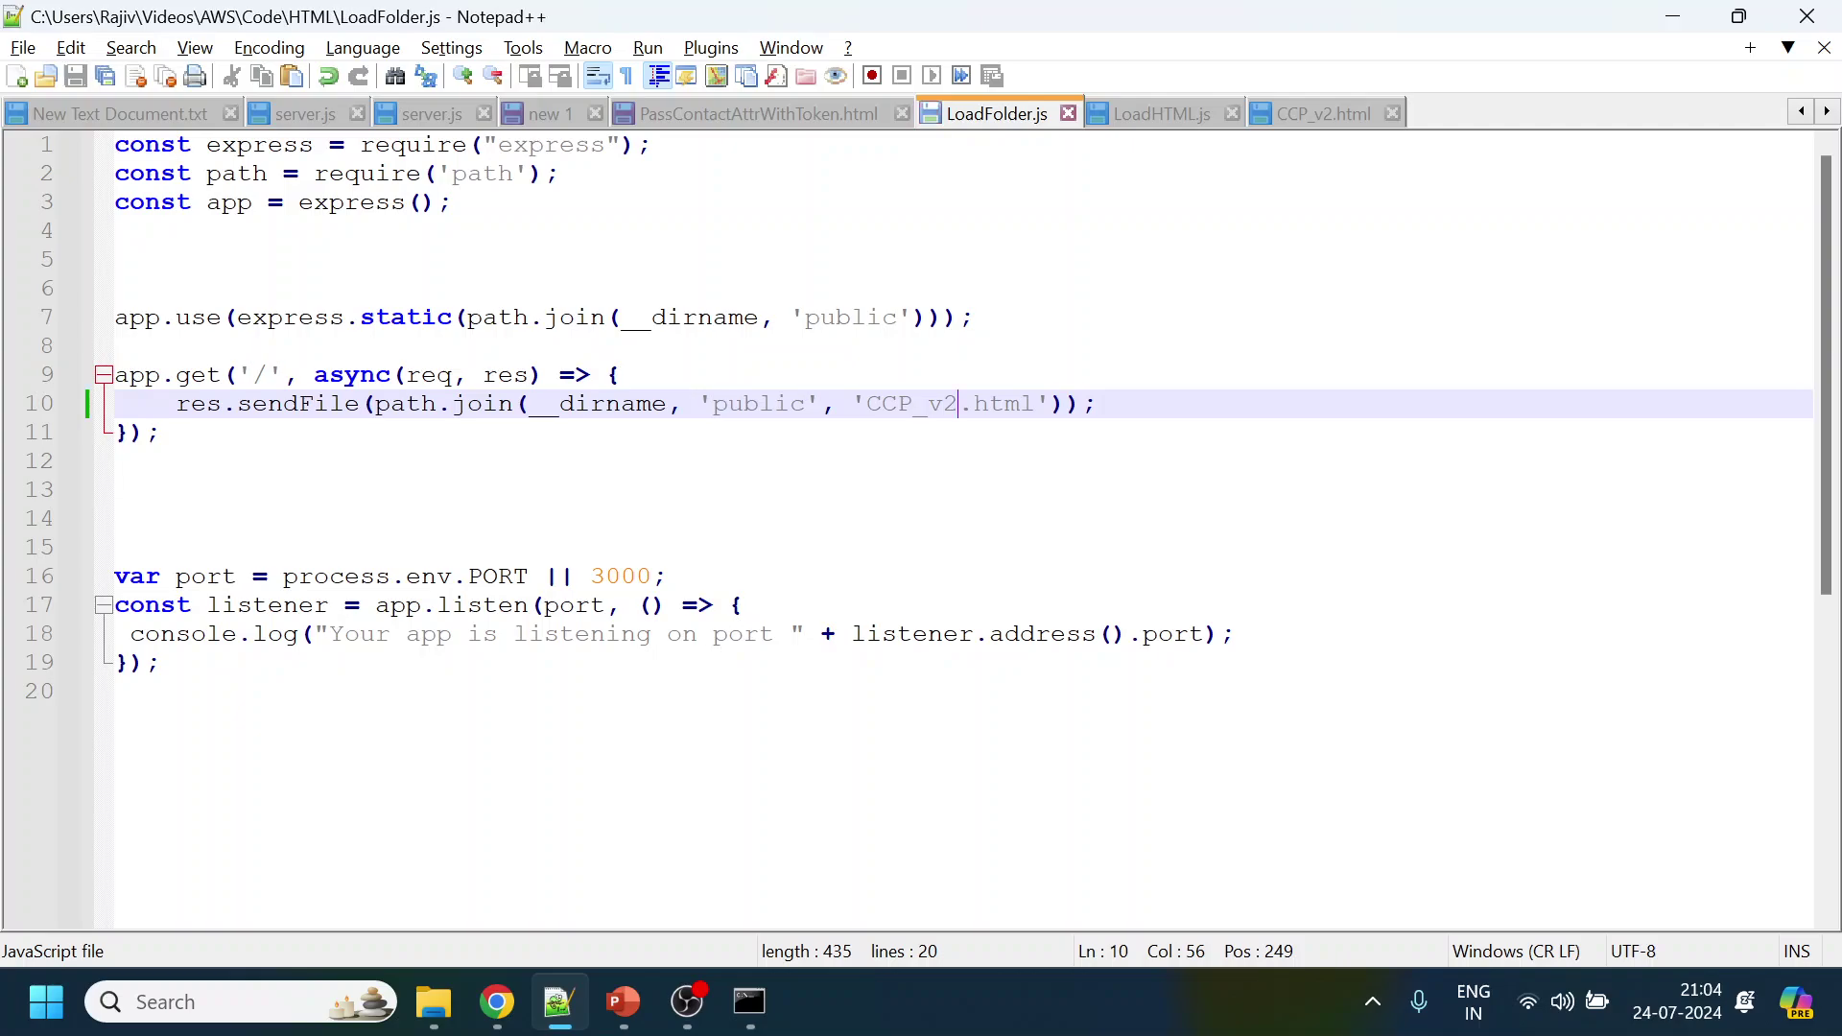
Review the express module, port 3000, public folder and CCP_v2.html references in LoadFolder.js
double_click(552, 144)
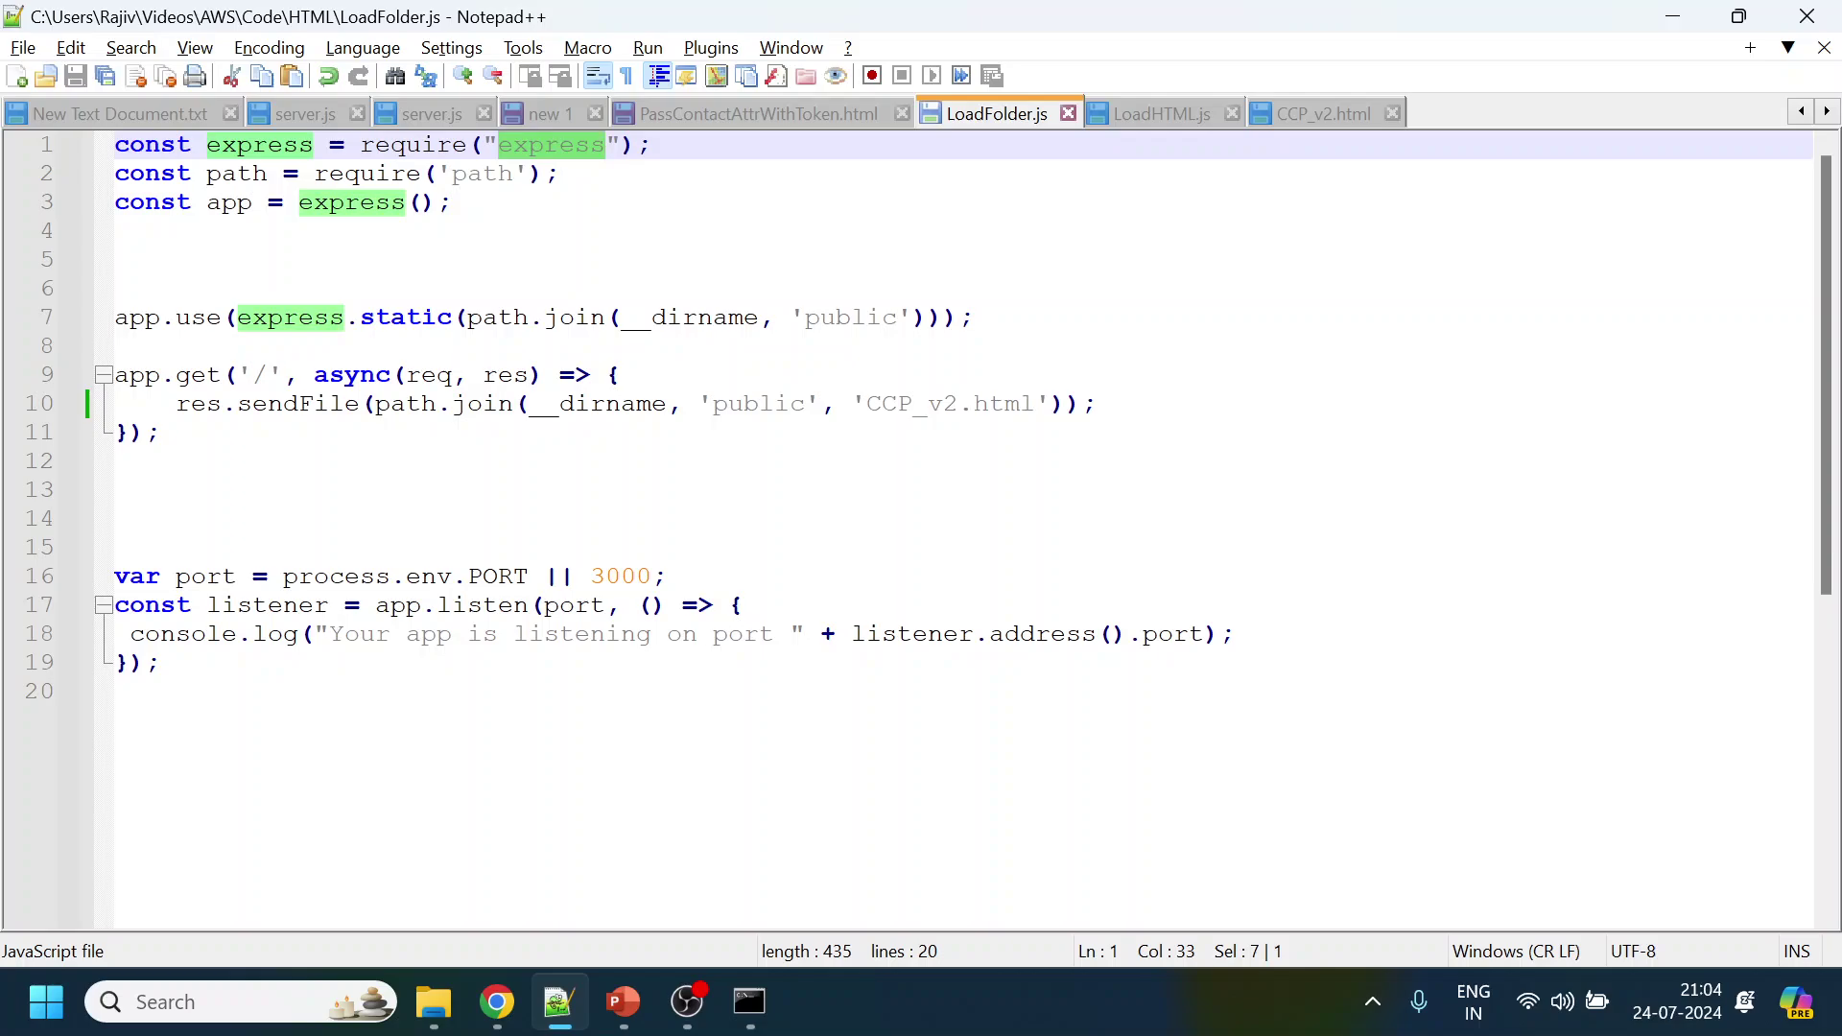
double_click(620, 576)
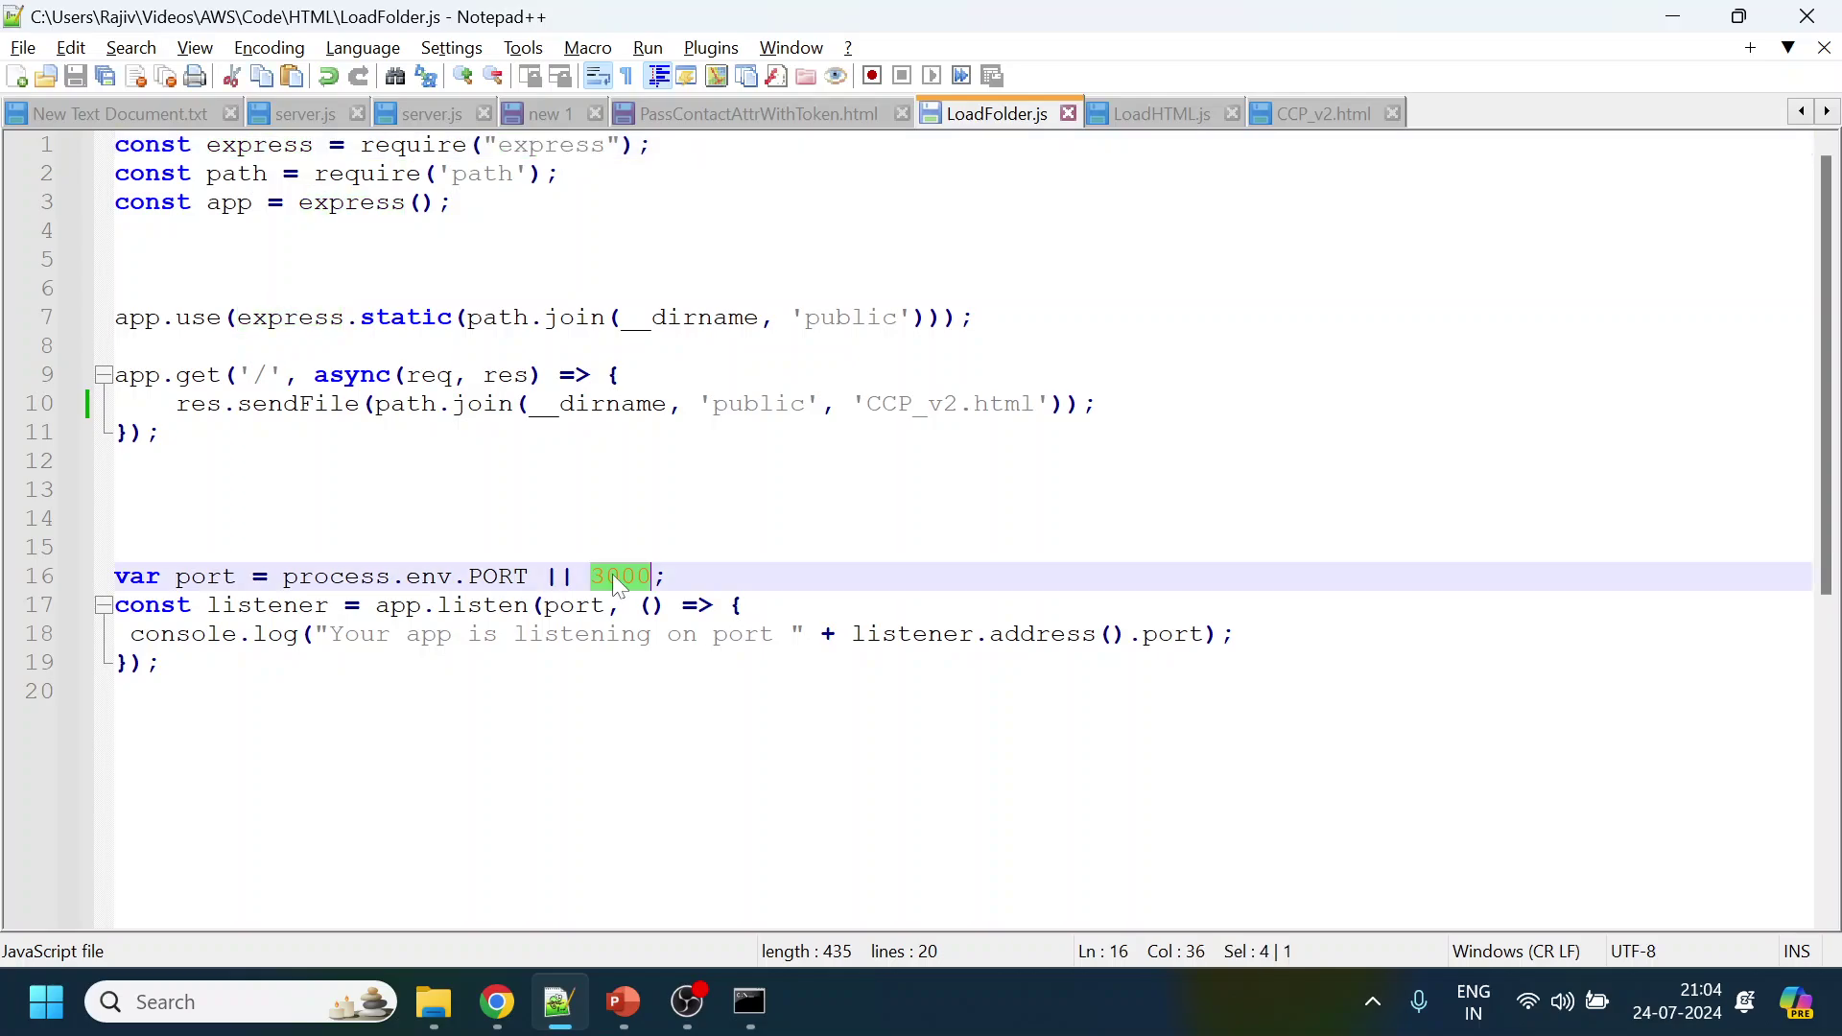
double_click(851, 317)
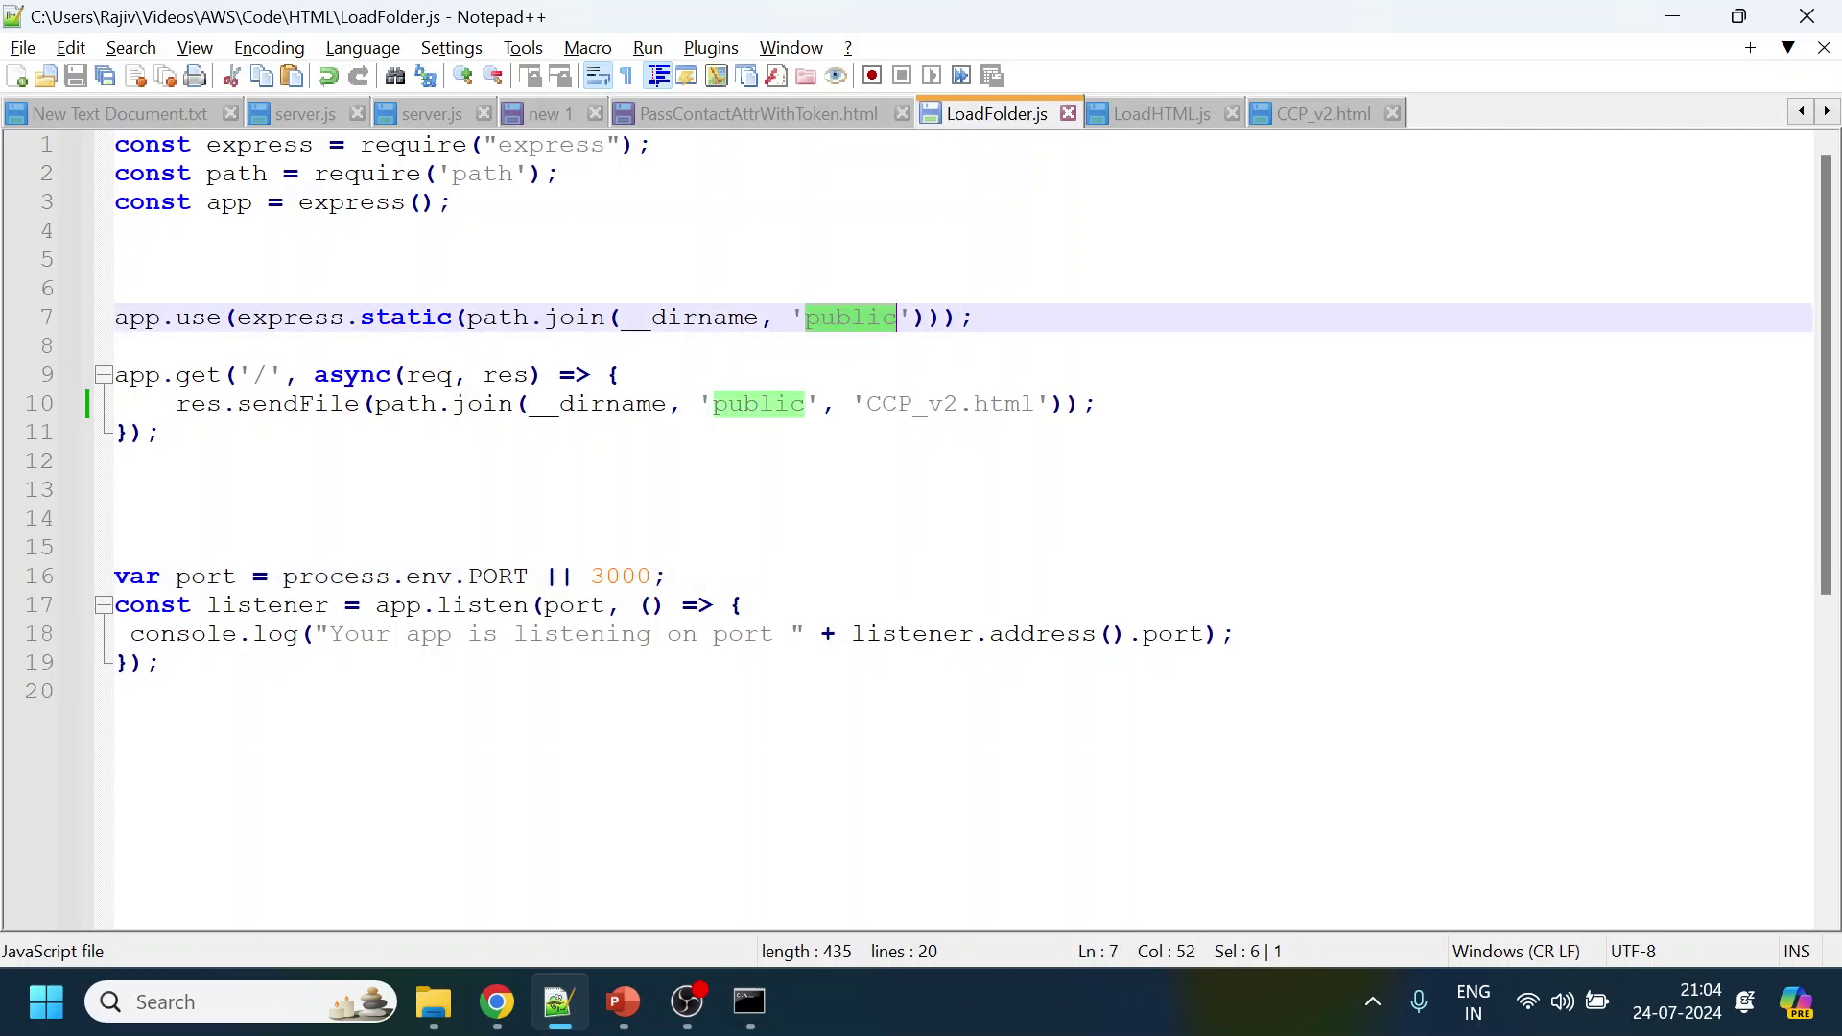
click(434, 1002)
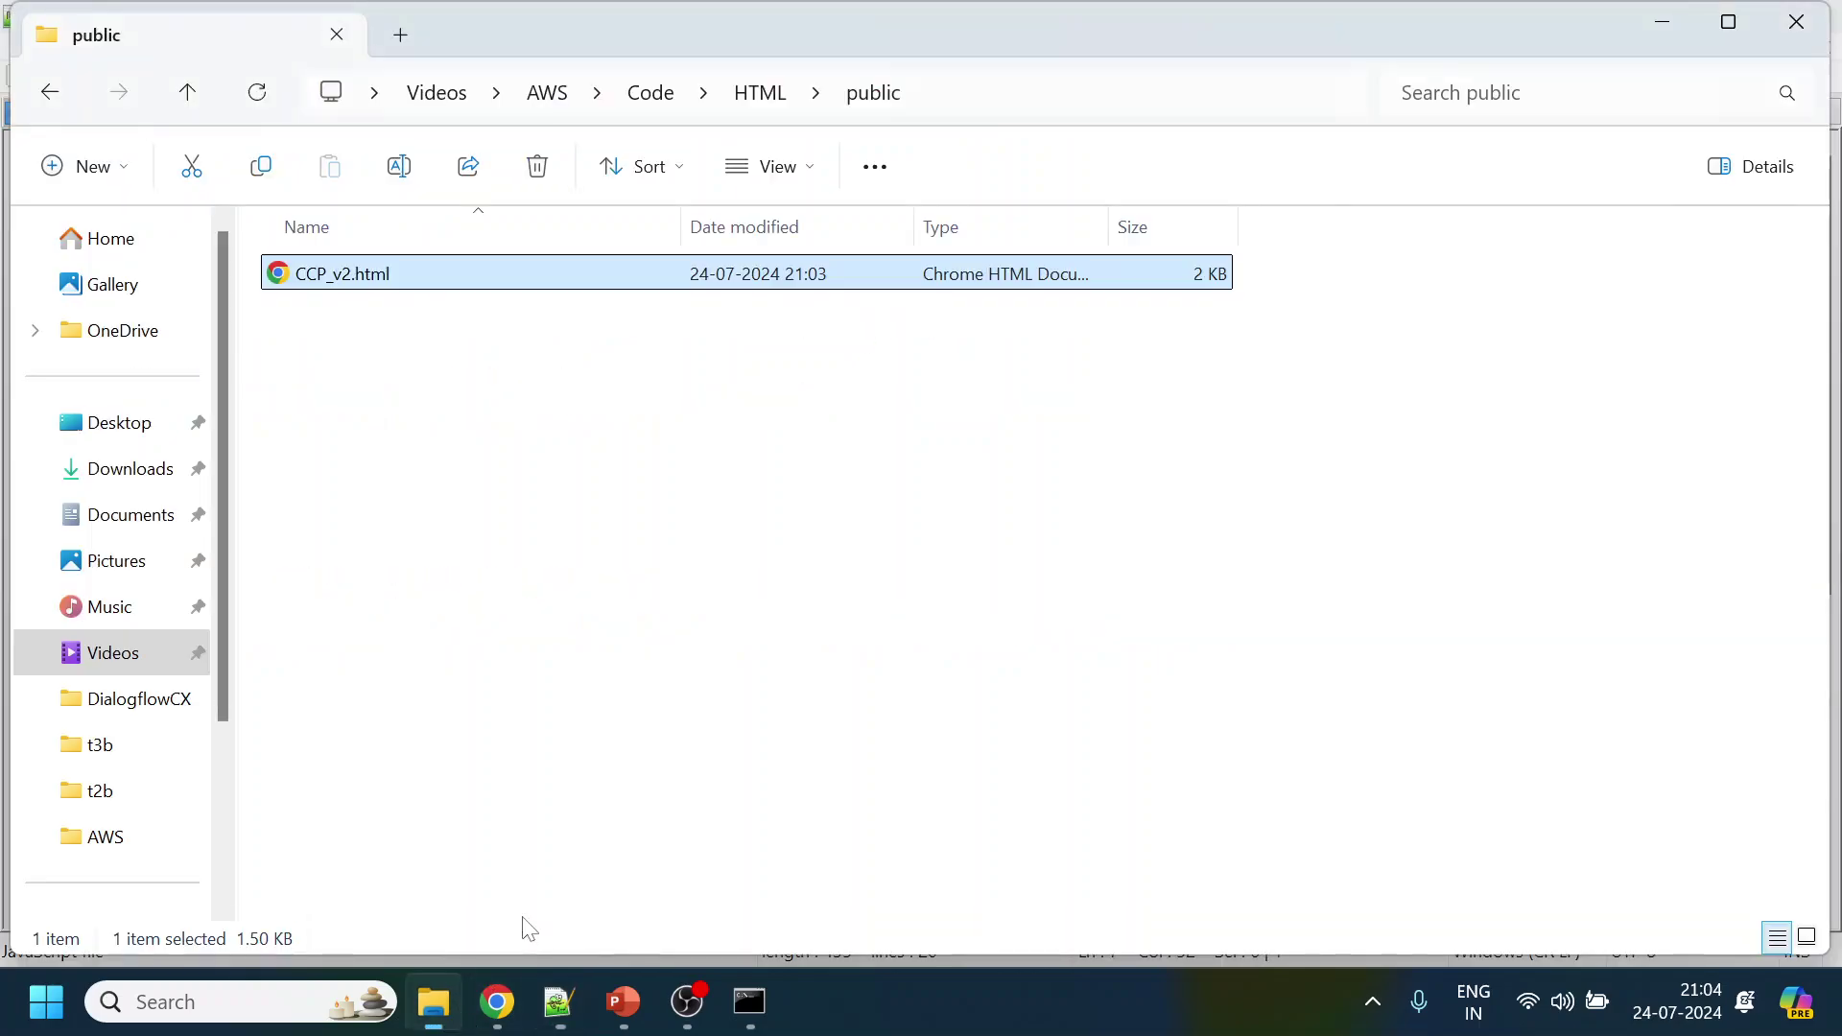
click(761, 92)
key(alt+Tab)
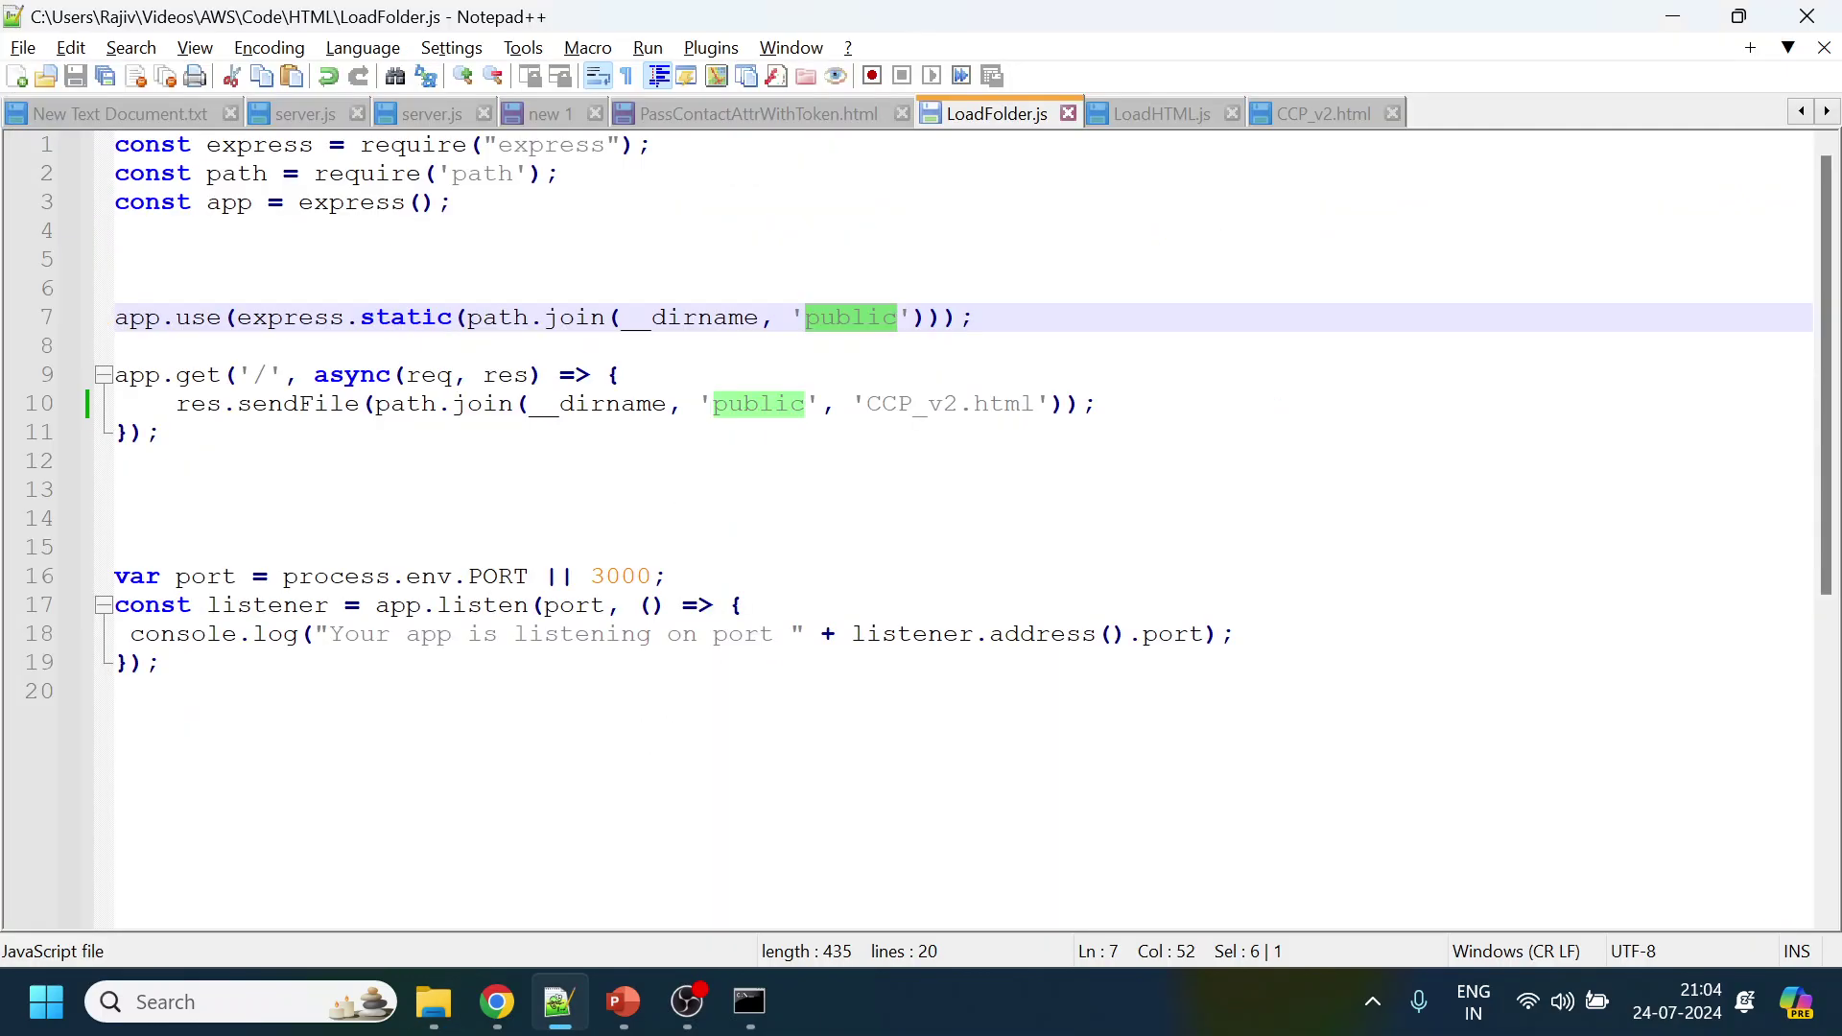
click(897, 403)
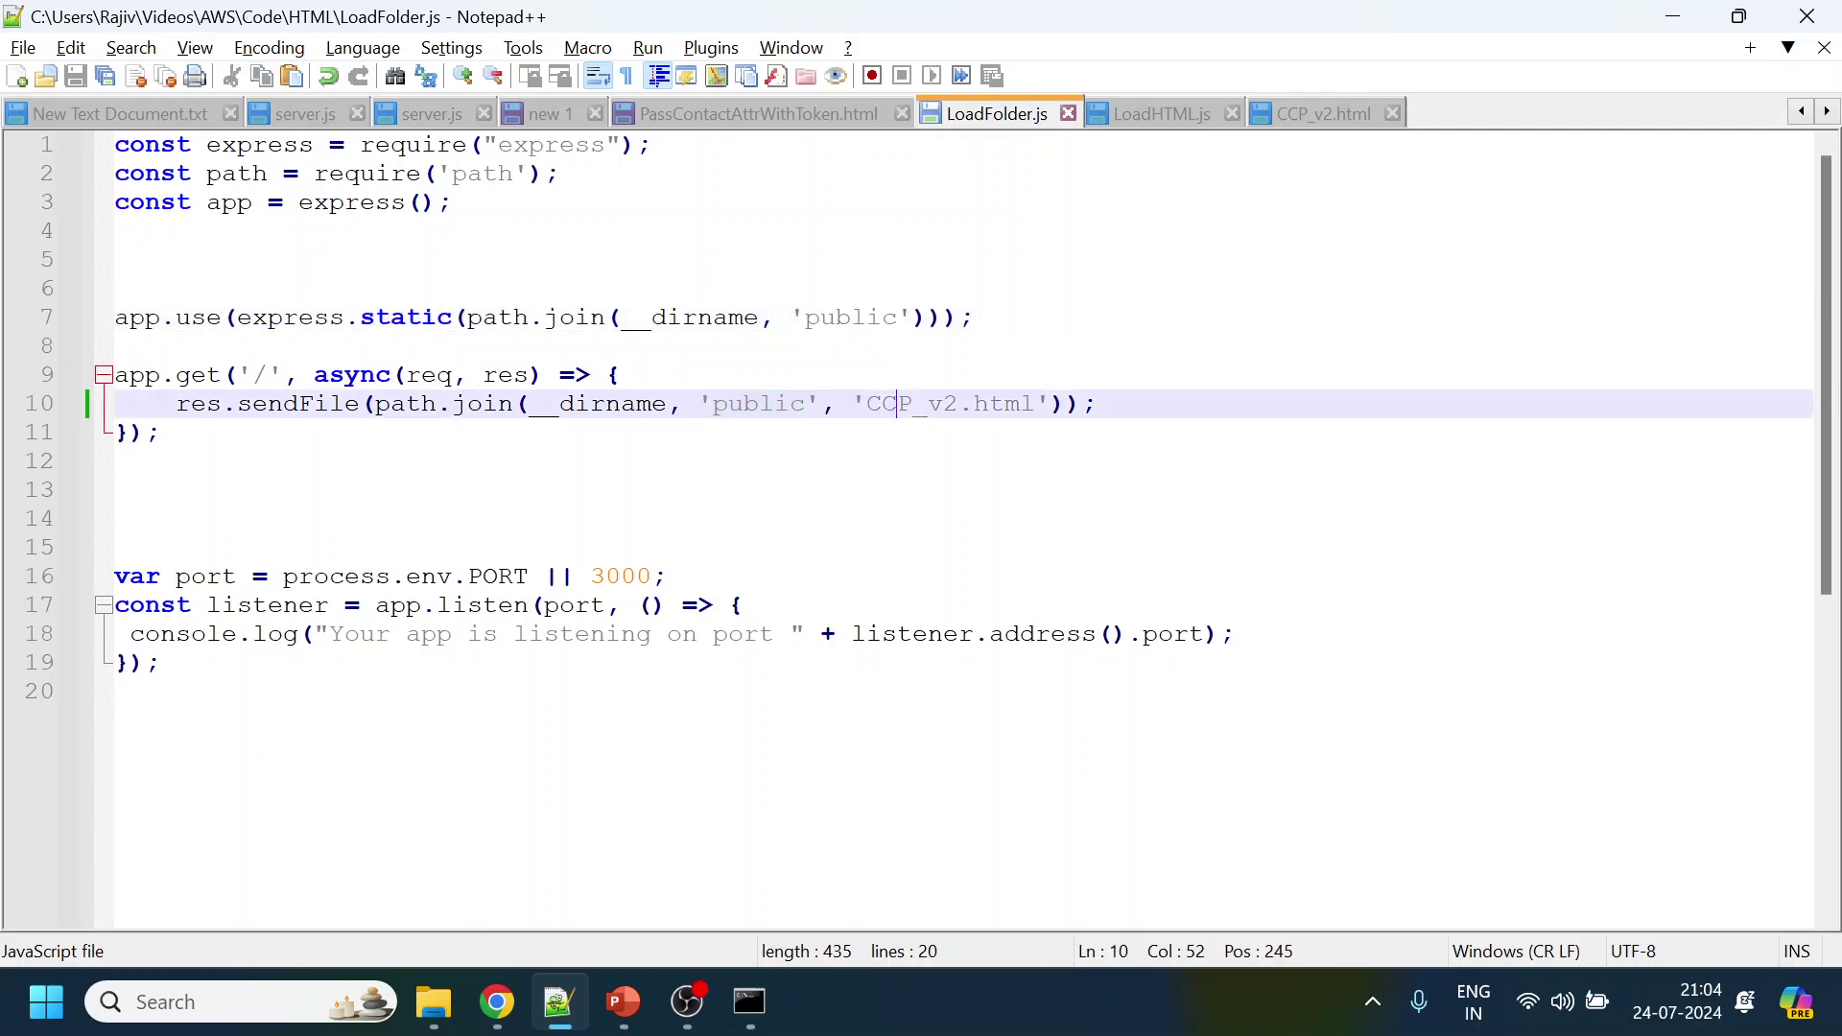
drag(866, 403, 1049, 403)
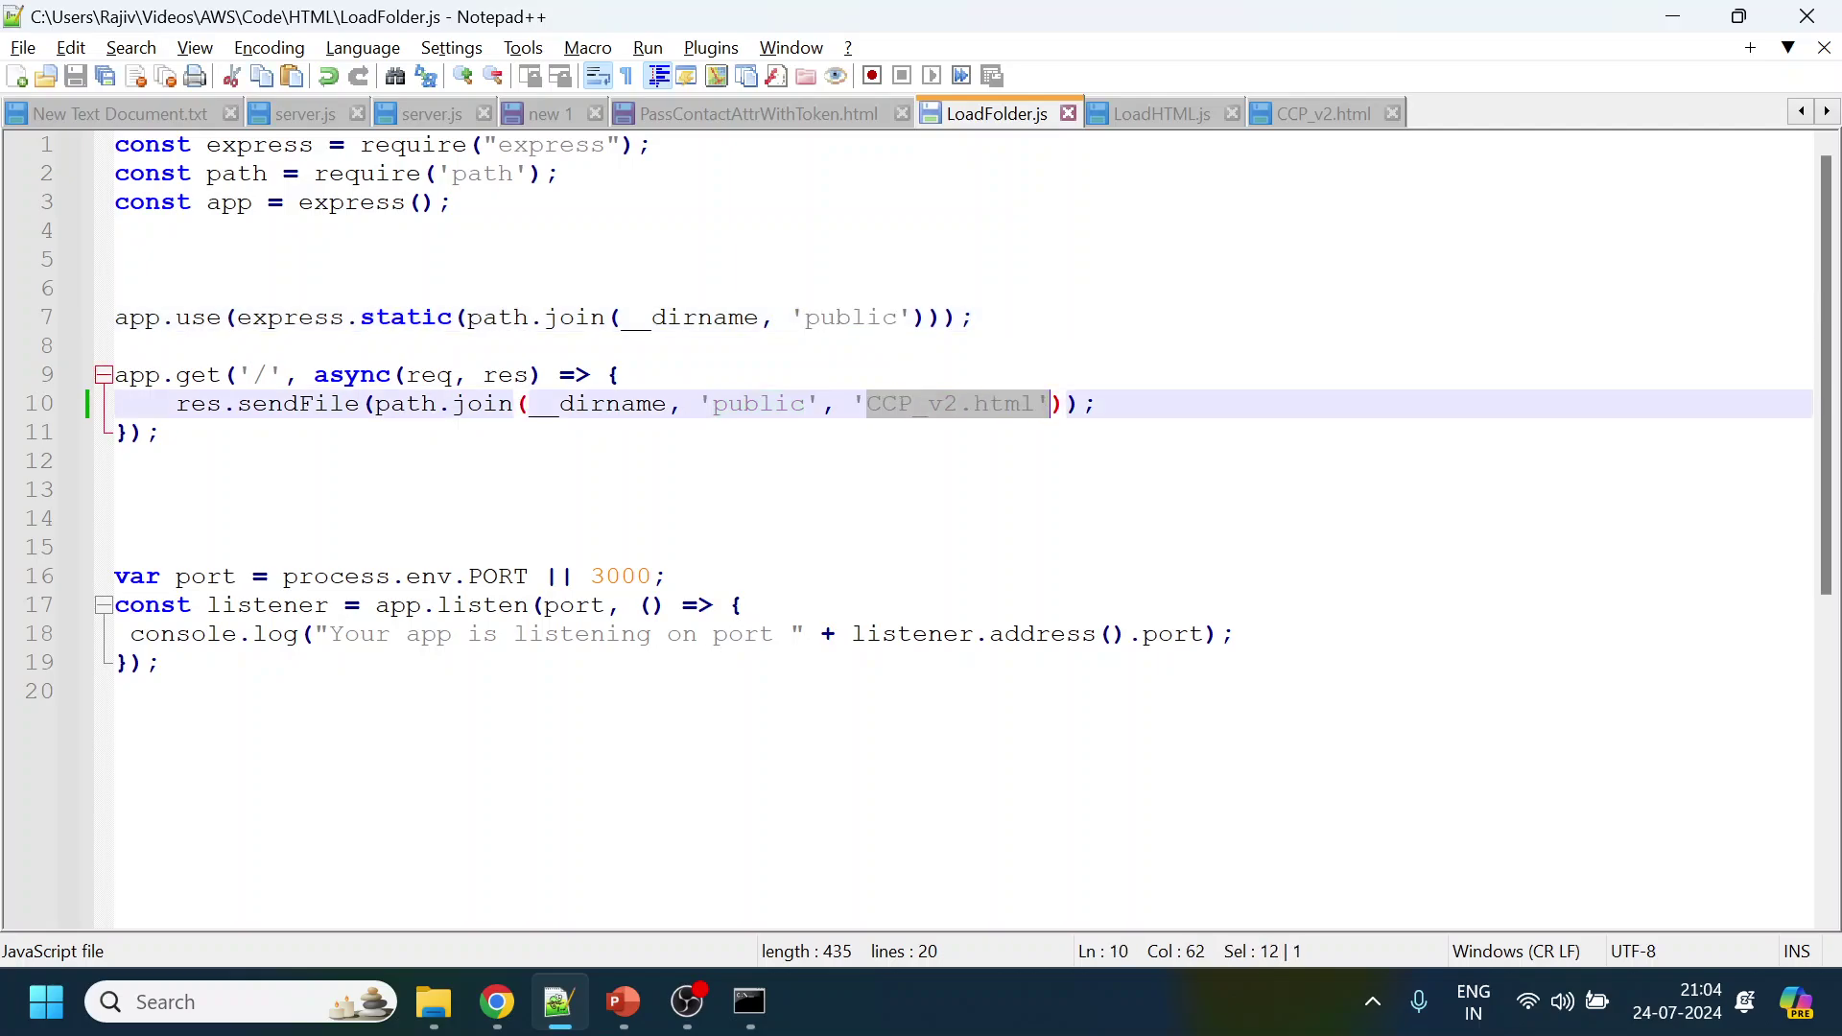
Load localhost:3000/CCP_v2.html in the browser tab
click(576, 519)
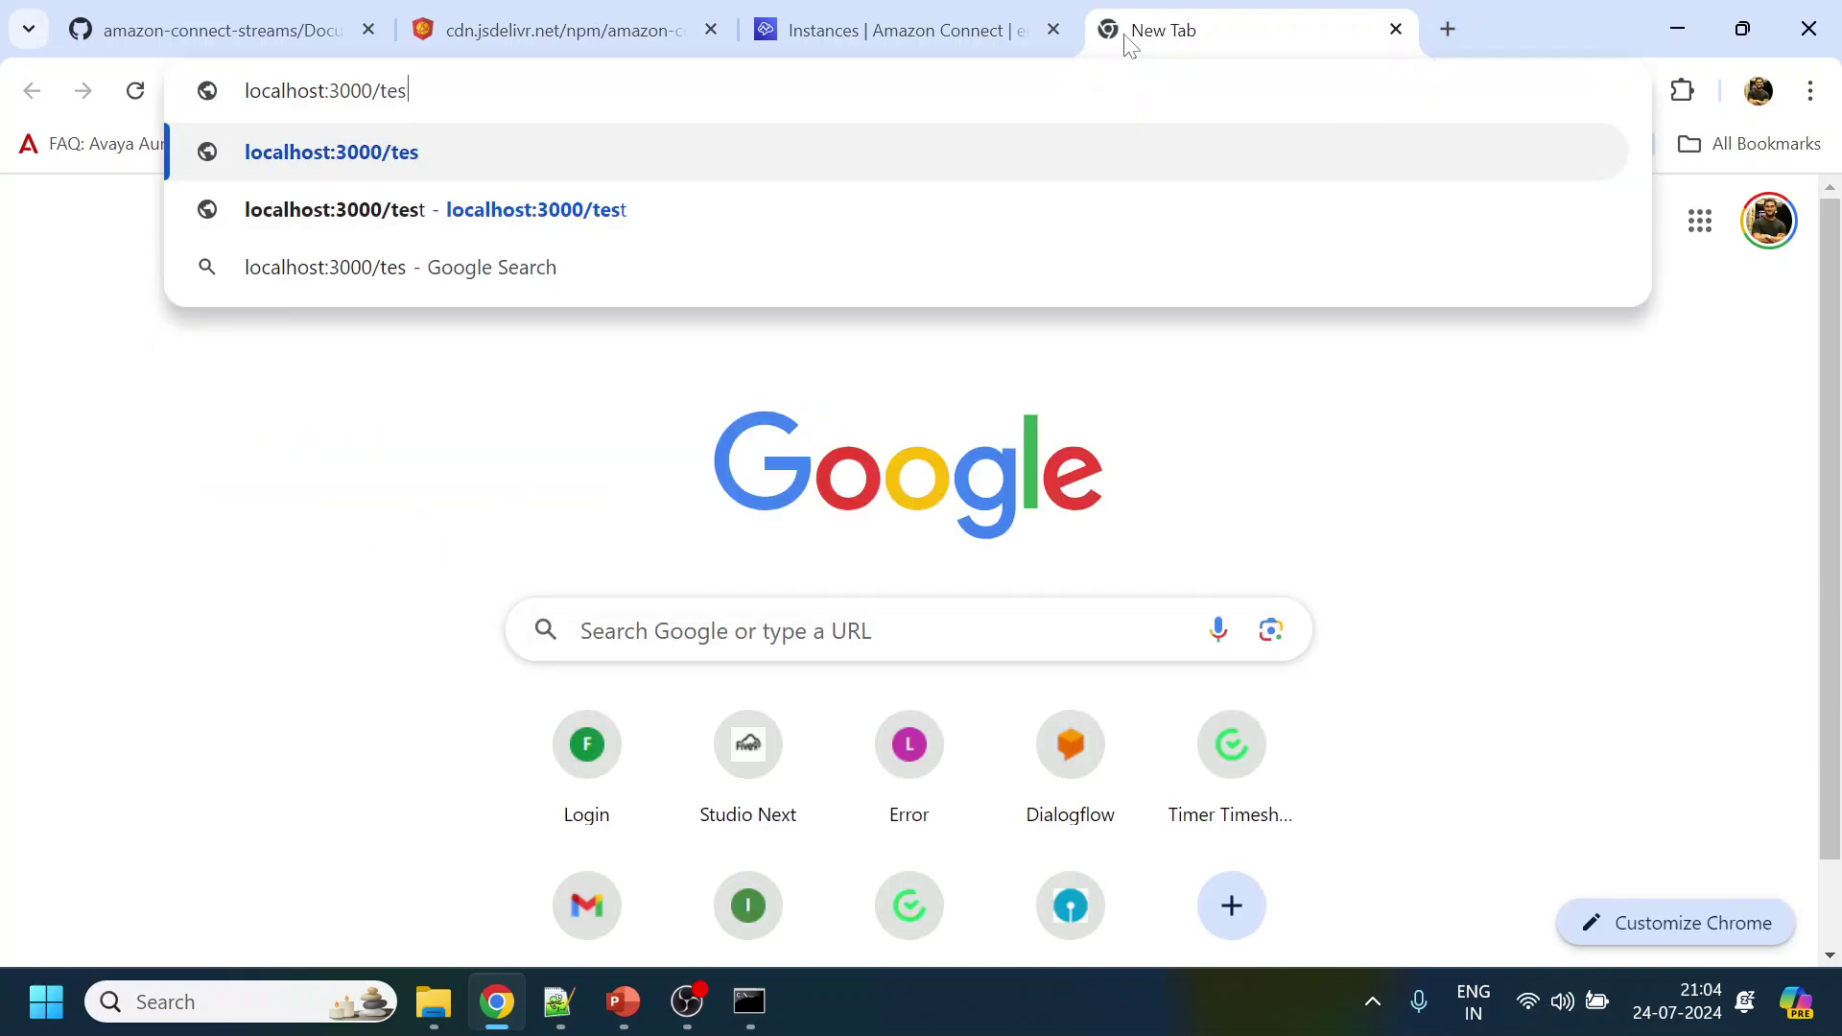
key(BackSpace)
key(BackSpace)
key(BackSpace)
text(CCP_v2.html)
key(Return)
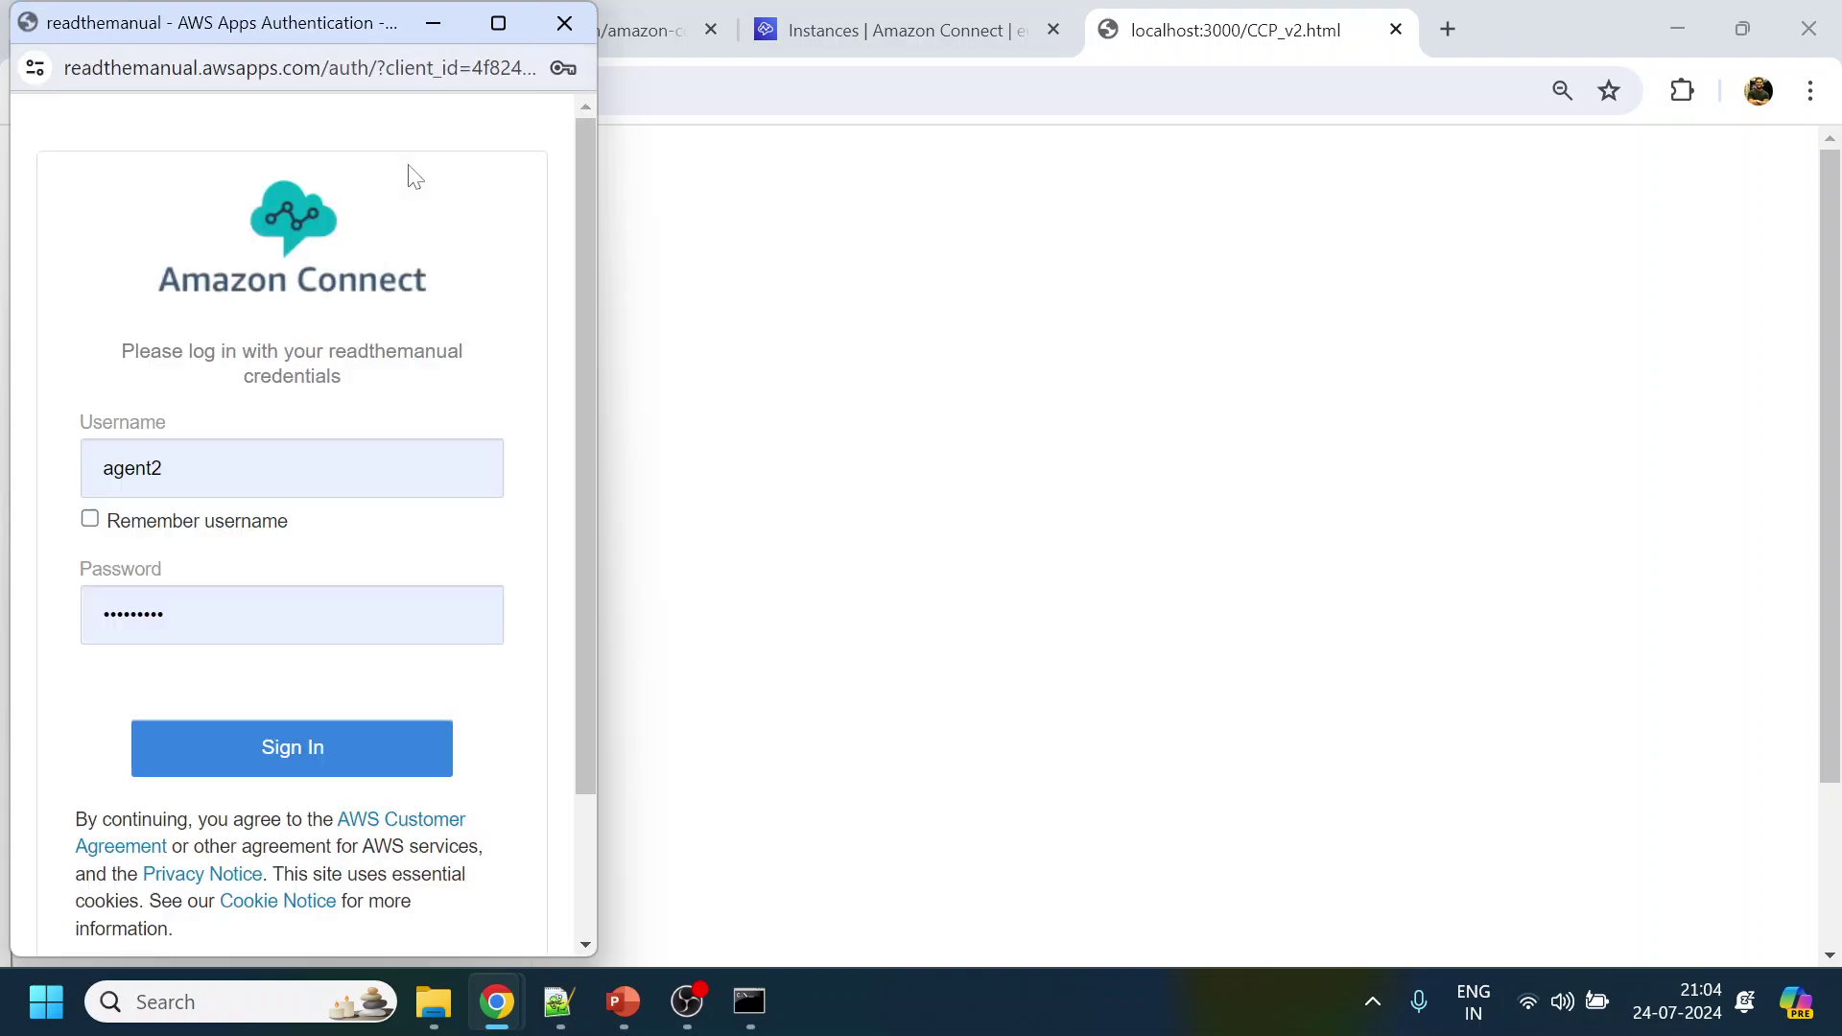
Try the agent sign-in with saved credentials, which reports Authentication Failed
click(329, 757)
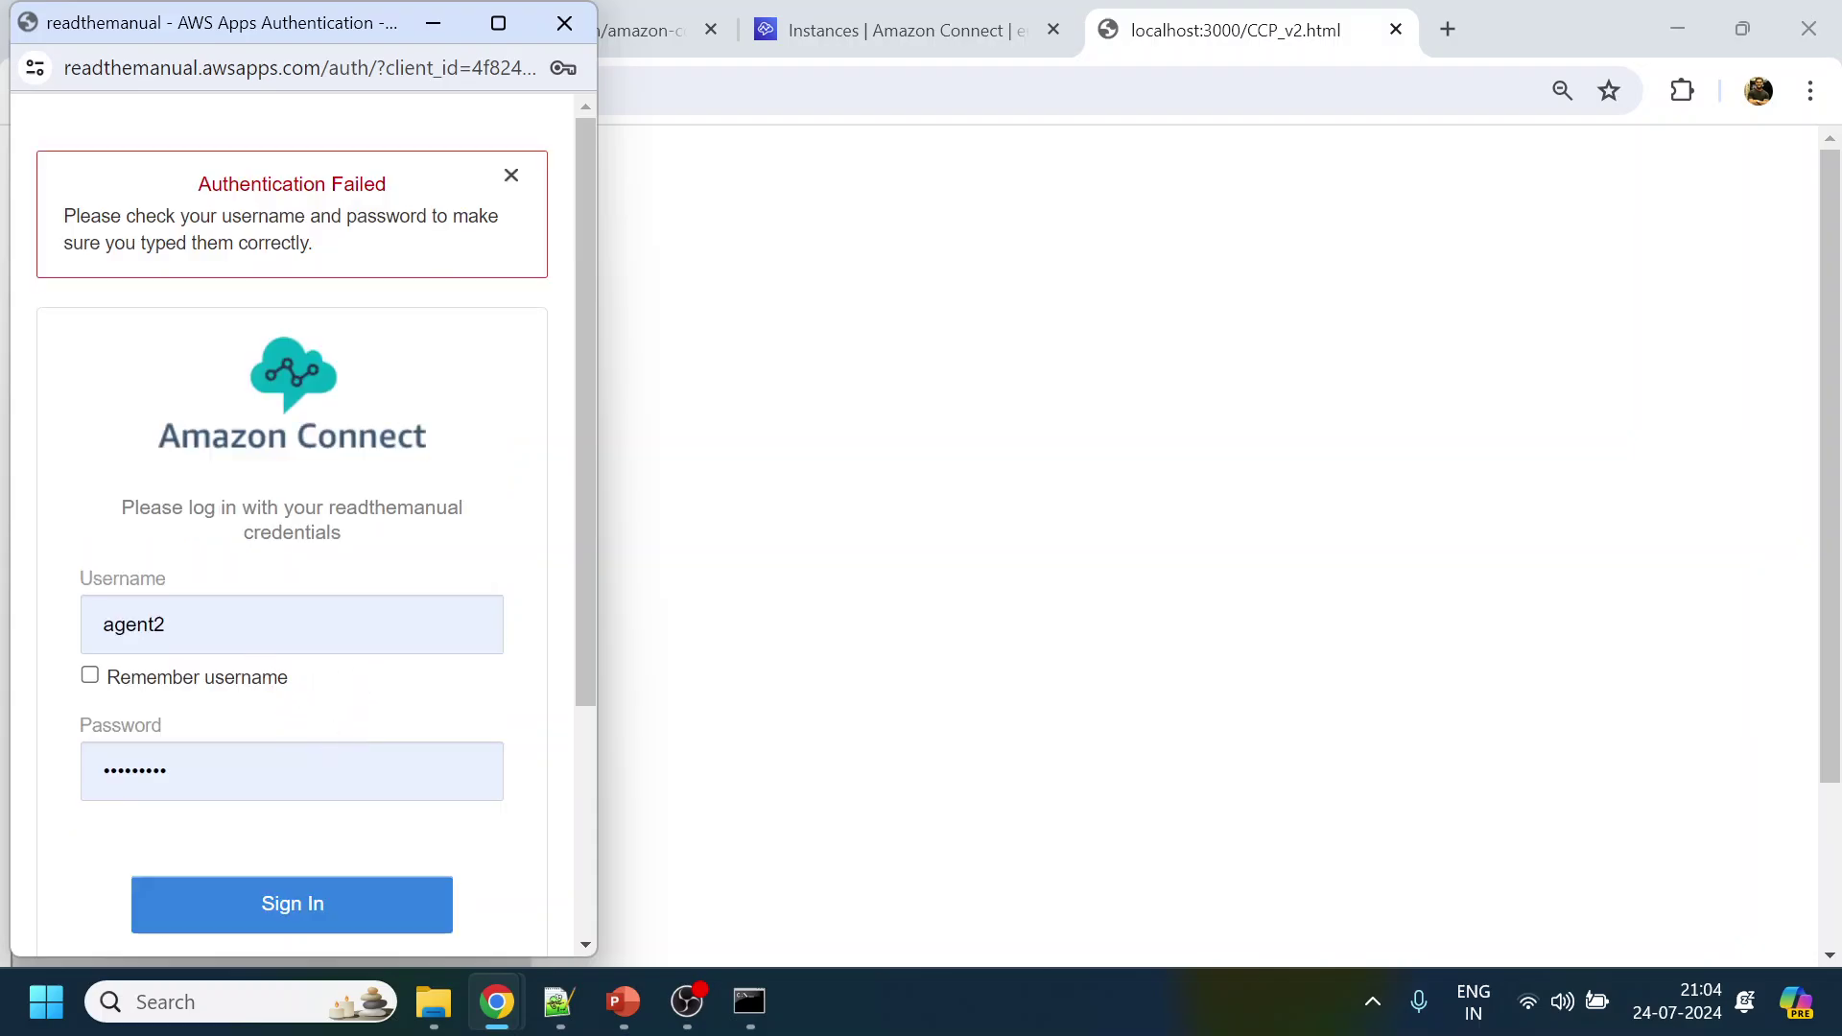
click(240, 625)
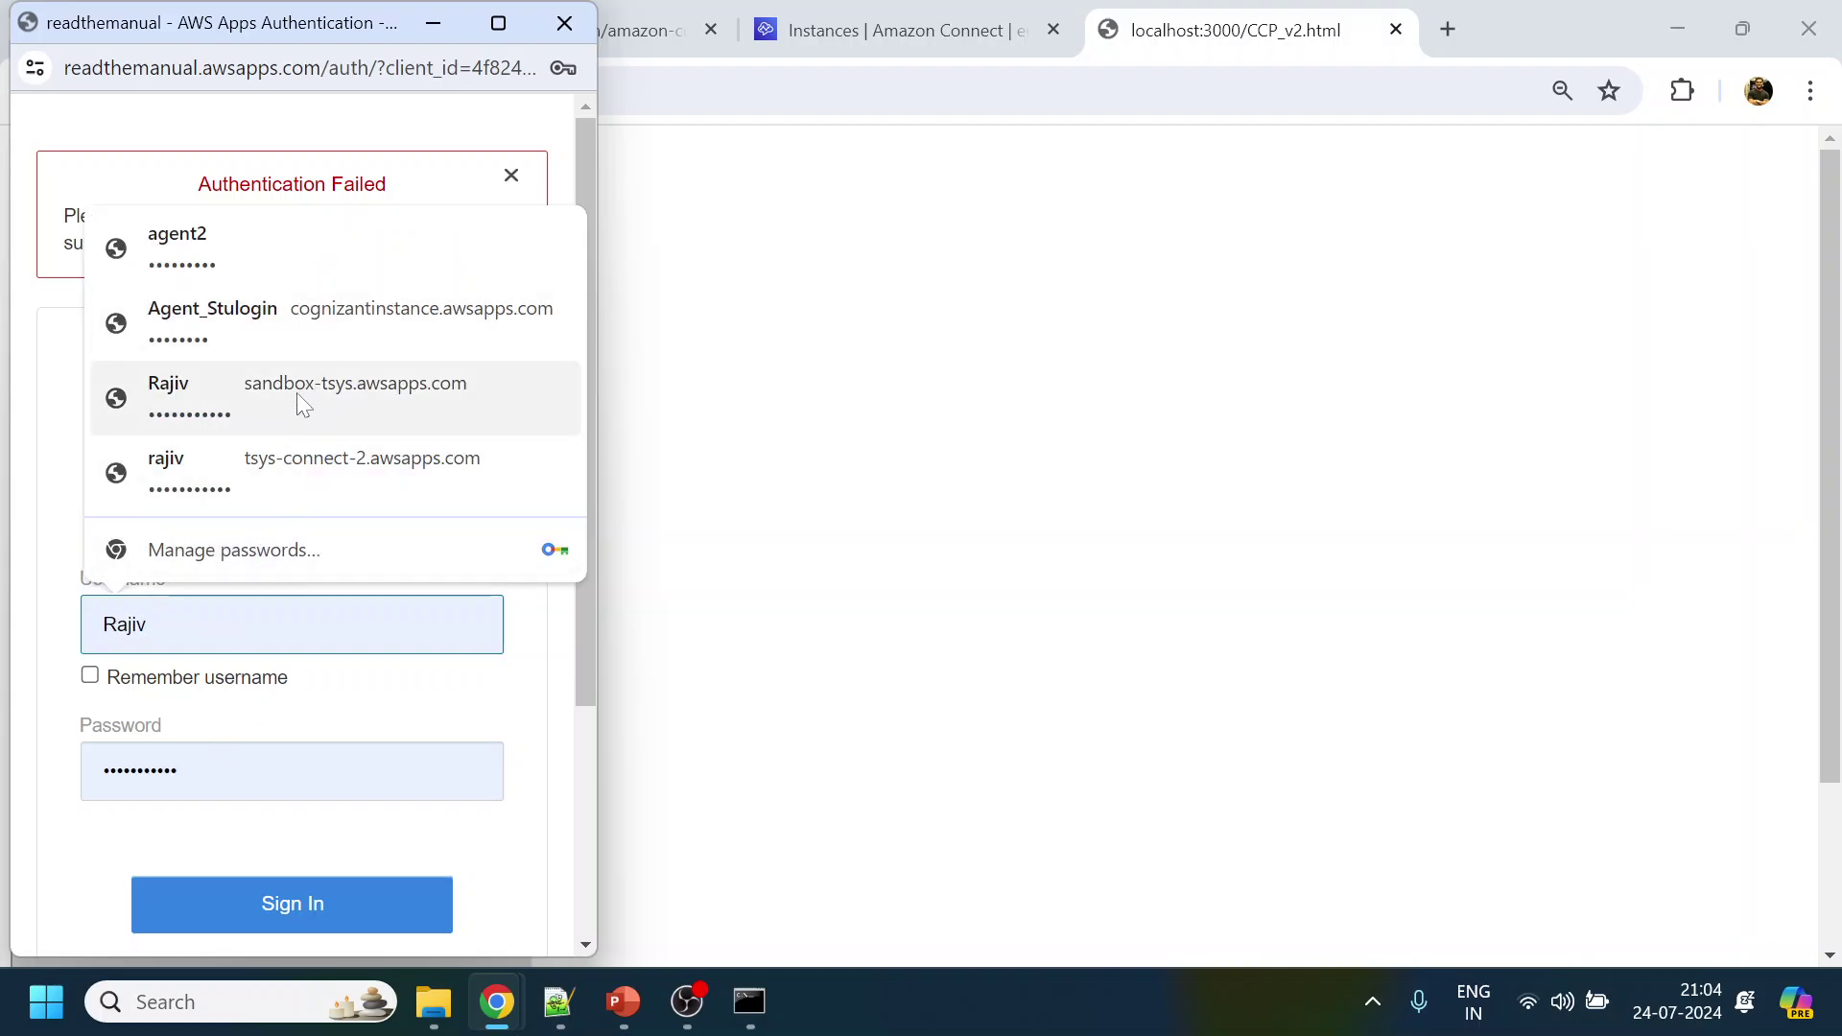
click(320, 257)
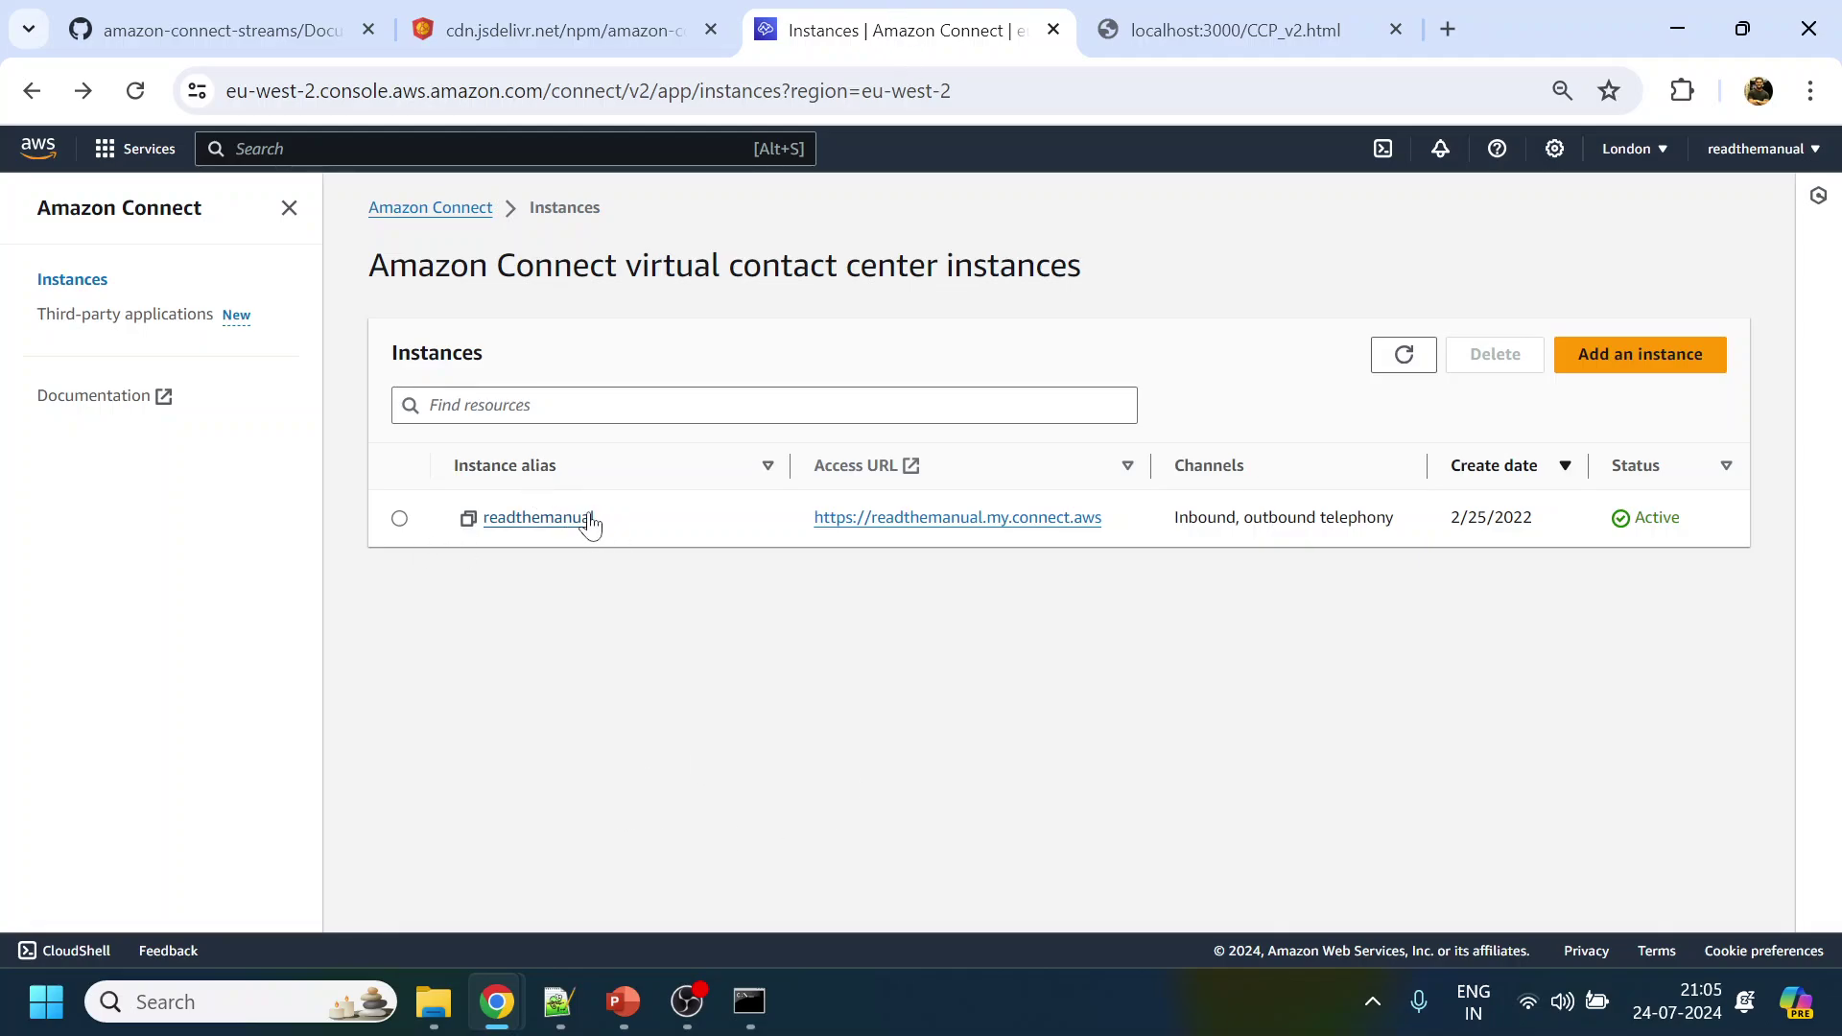
Open the readthemanual instance's Account overview and scroll the sidebar down
click(579, 519)
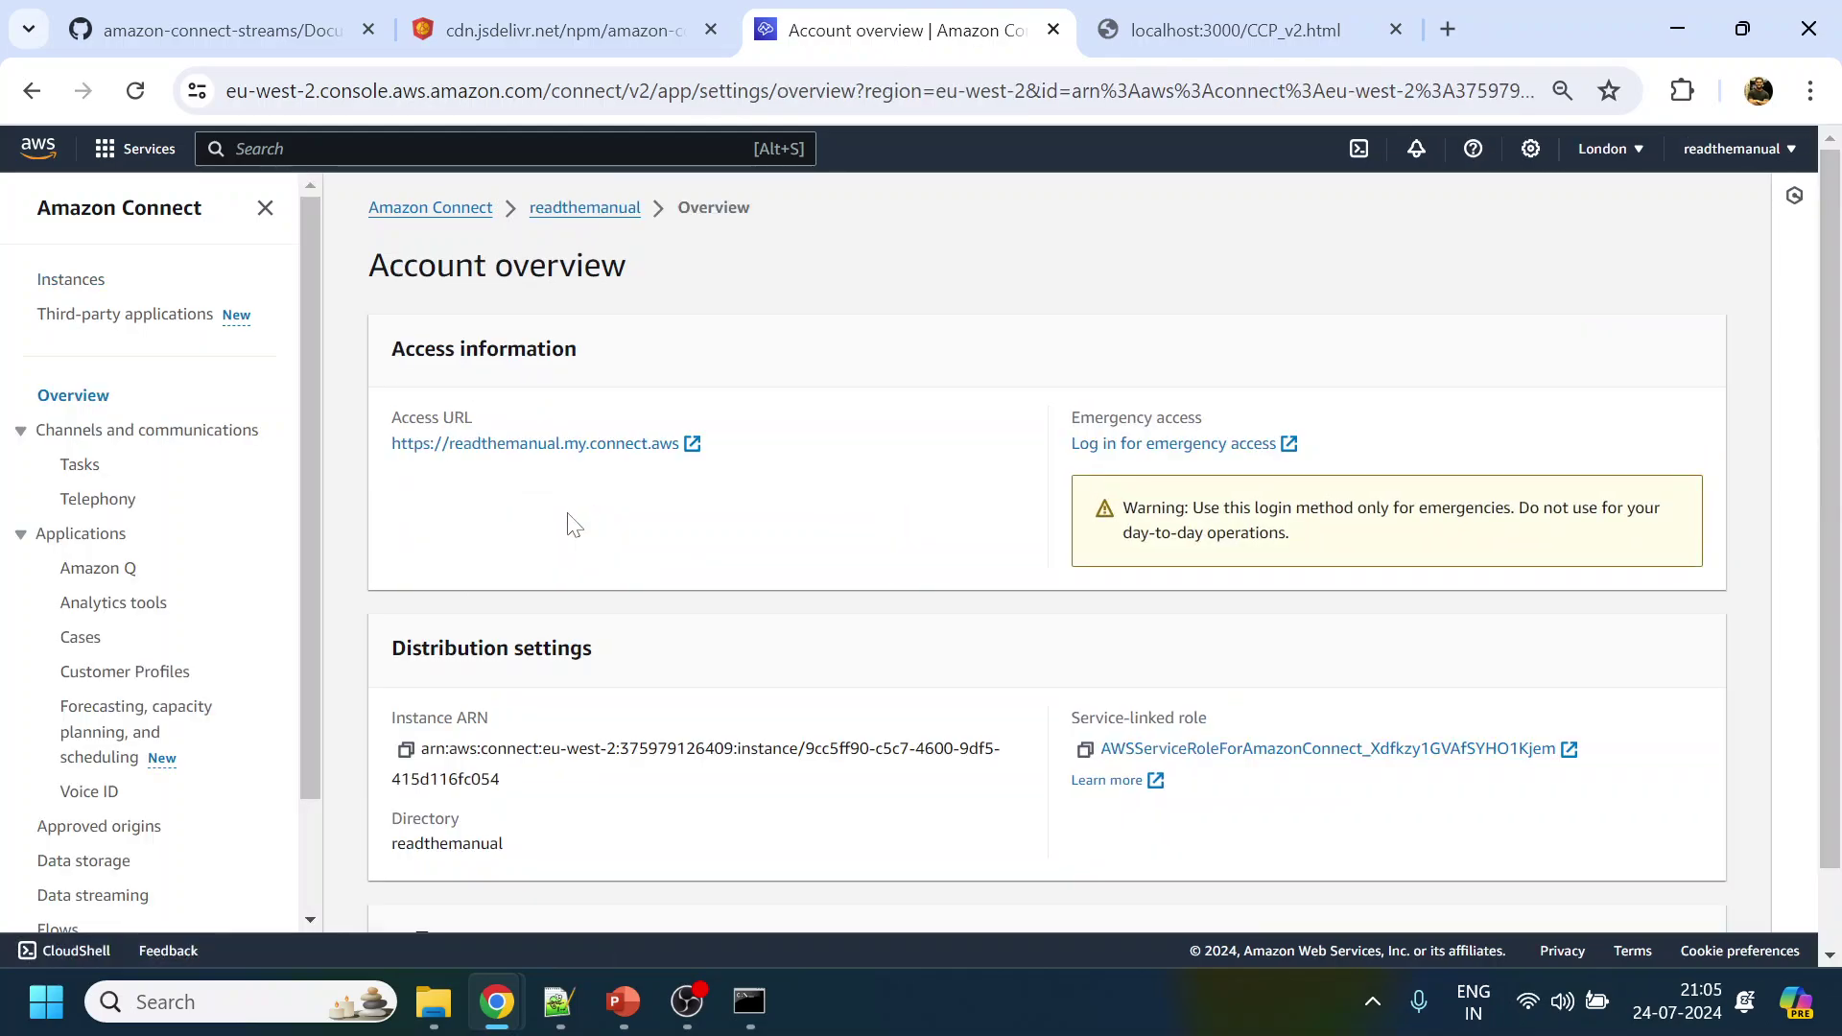
scroll(173, 603, down, 2)
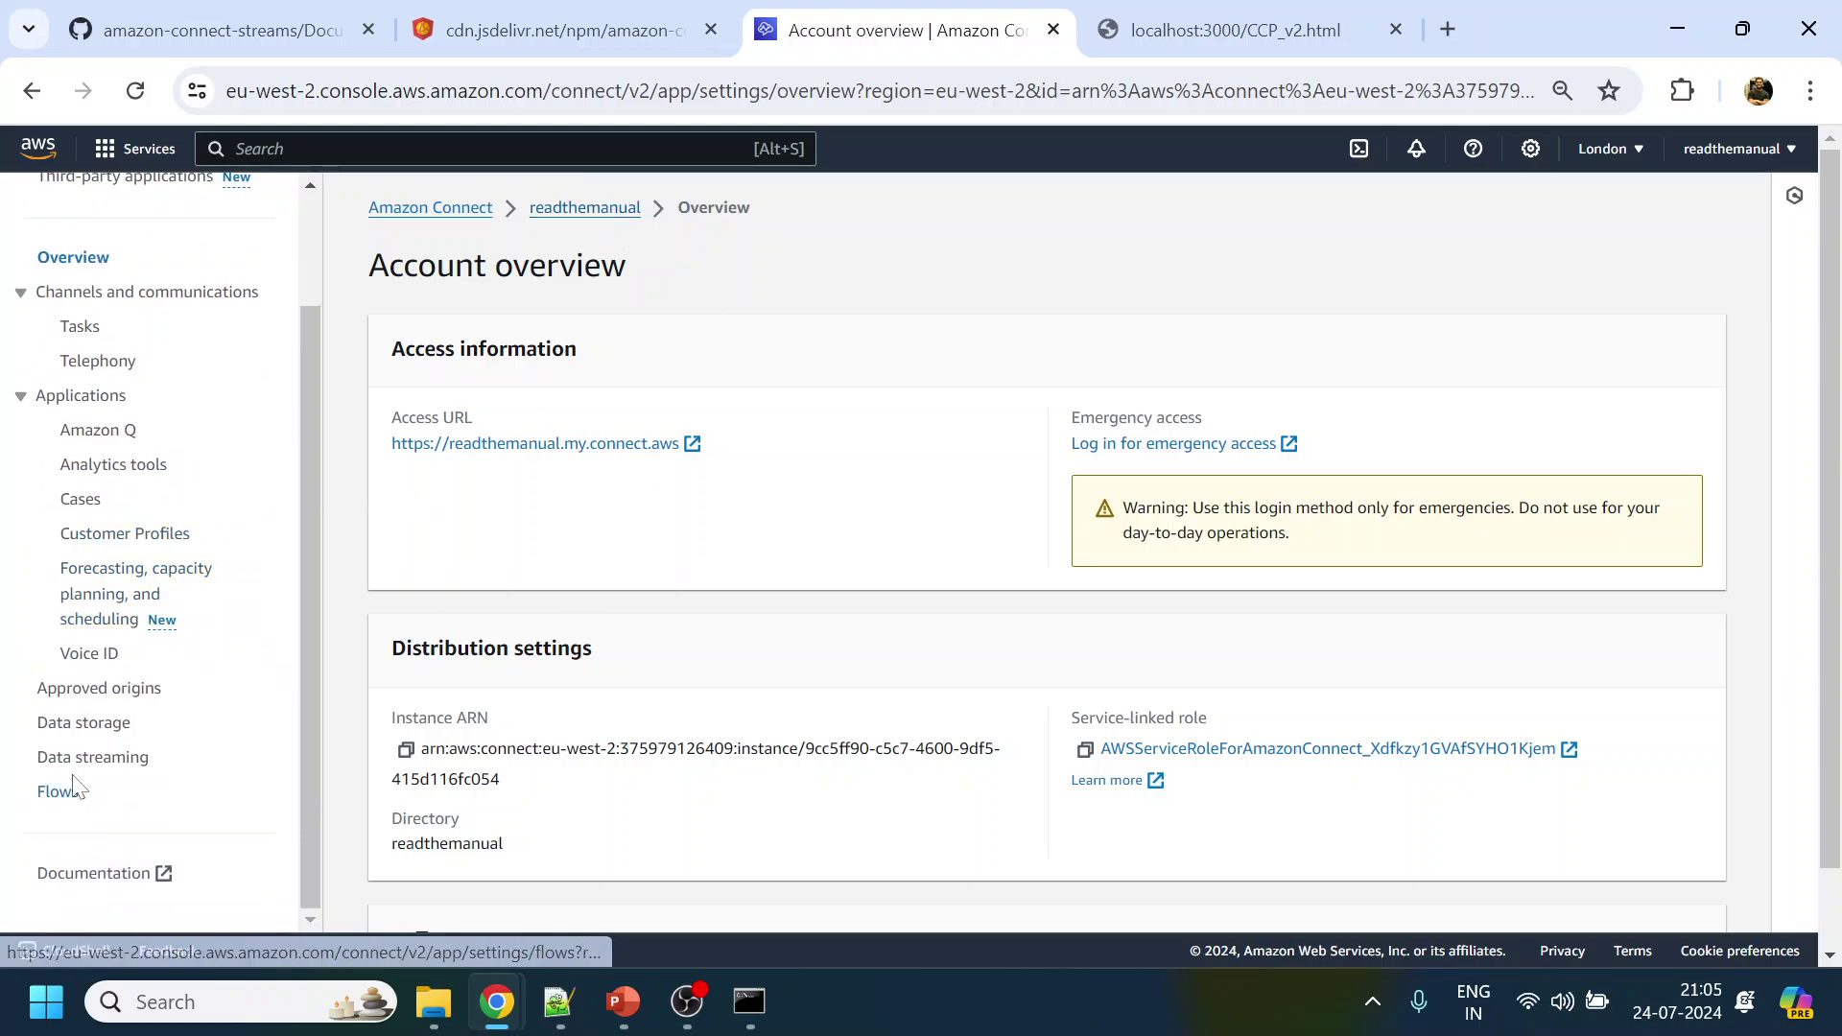
click(113, 690)
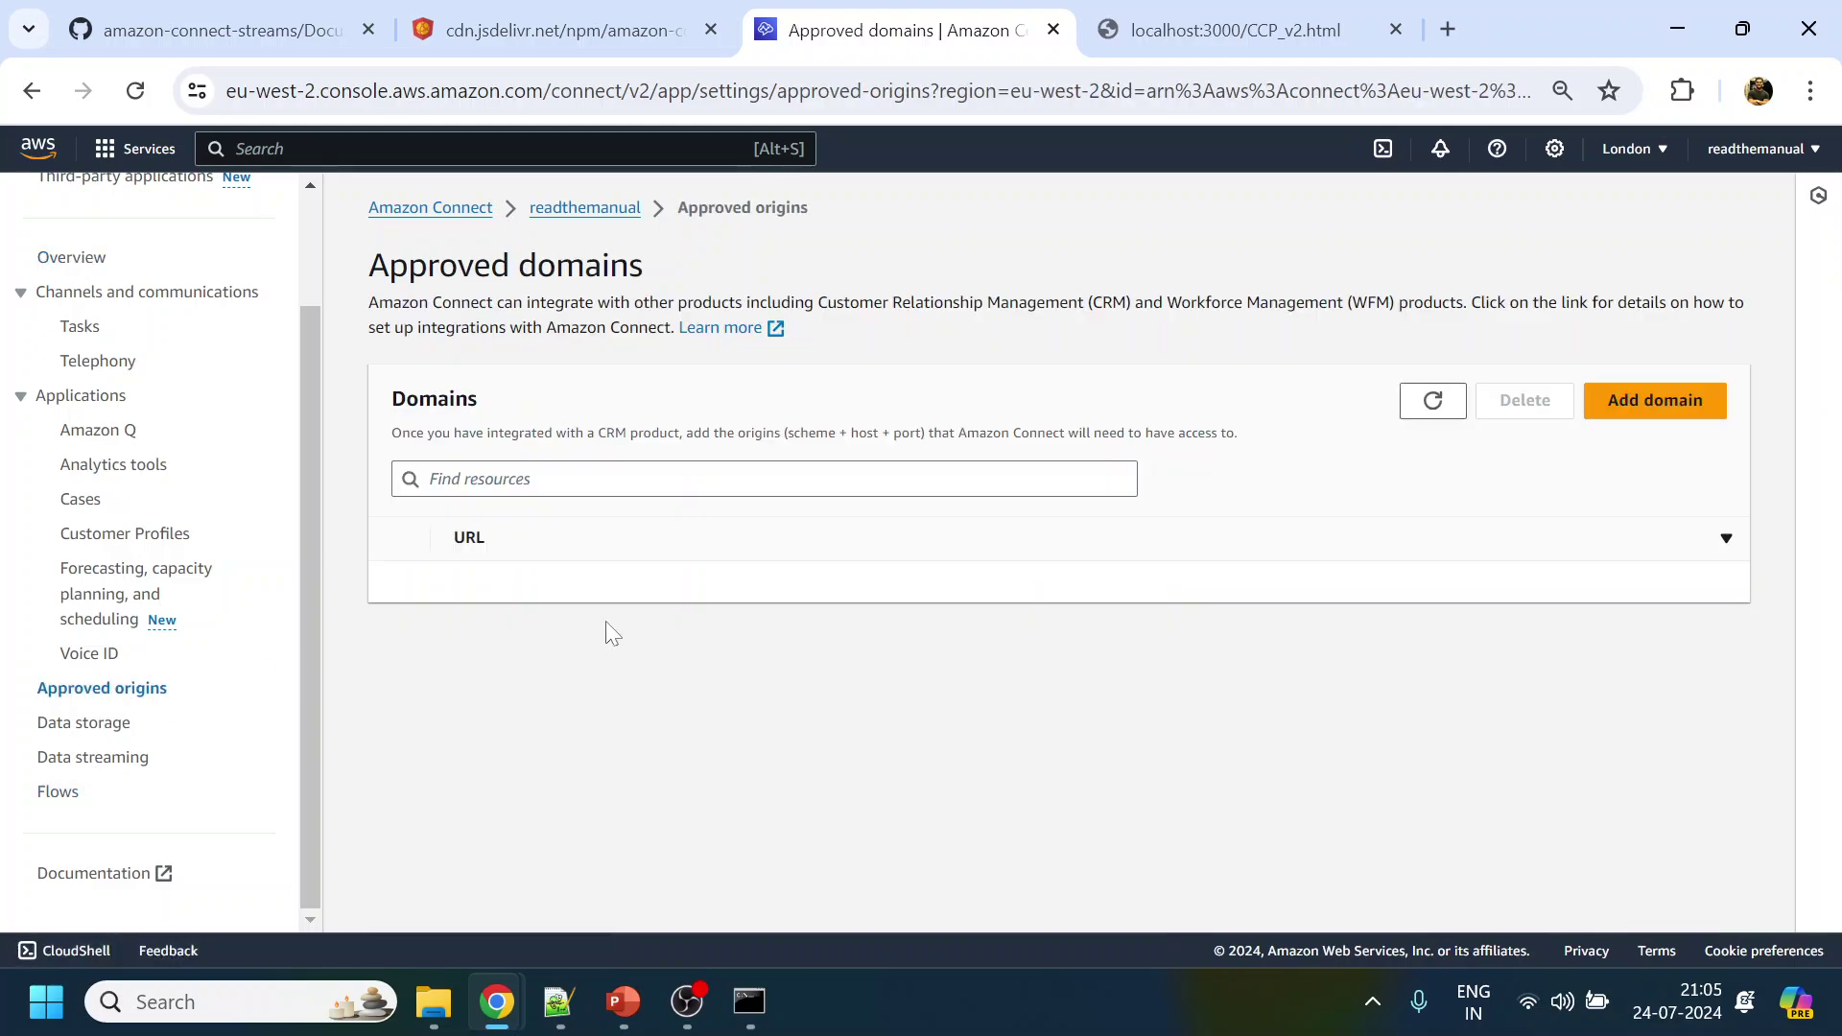
click(1671, 412)
text(http://localhost:3000/CCP_v2.html)
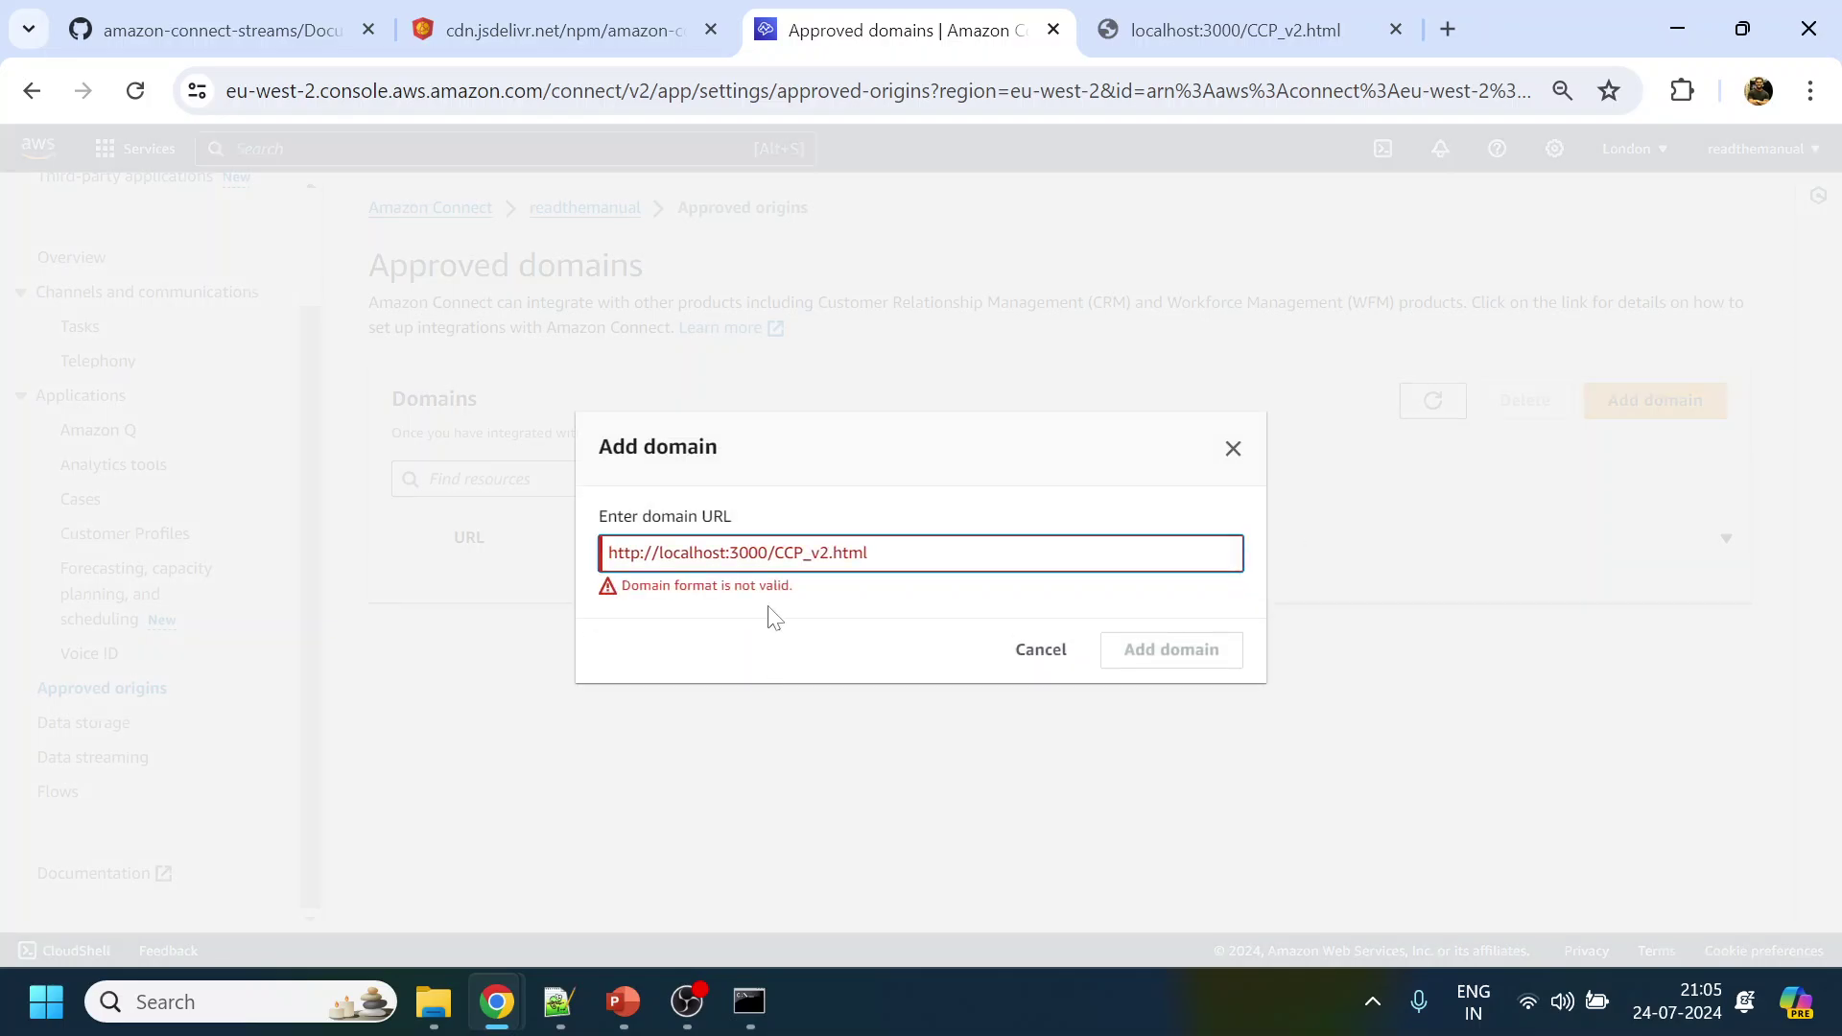
key(shift+Left)
key(shift+Left)
key(shift+Left)
key(shift+Left)
key(shift+Left)
key(shift+Left)
key(shift+Left)
key(shift+Left)
key(shift+Left)
key(shift+Left)
key(shift+Left)
key(shift+Left)
key(BackSpace)
click(1161, 639)
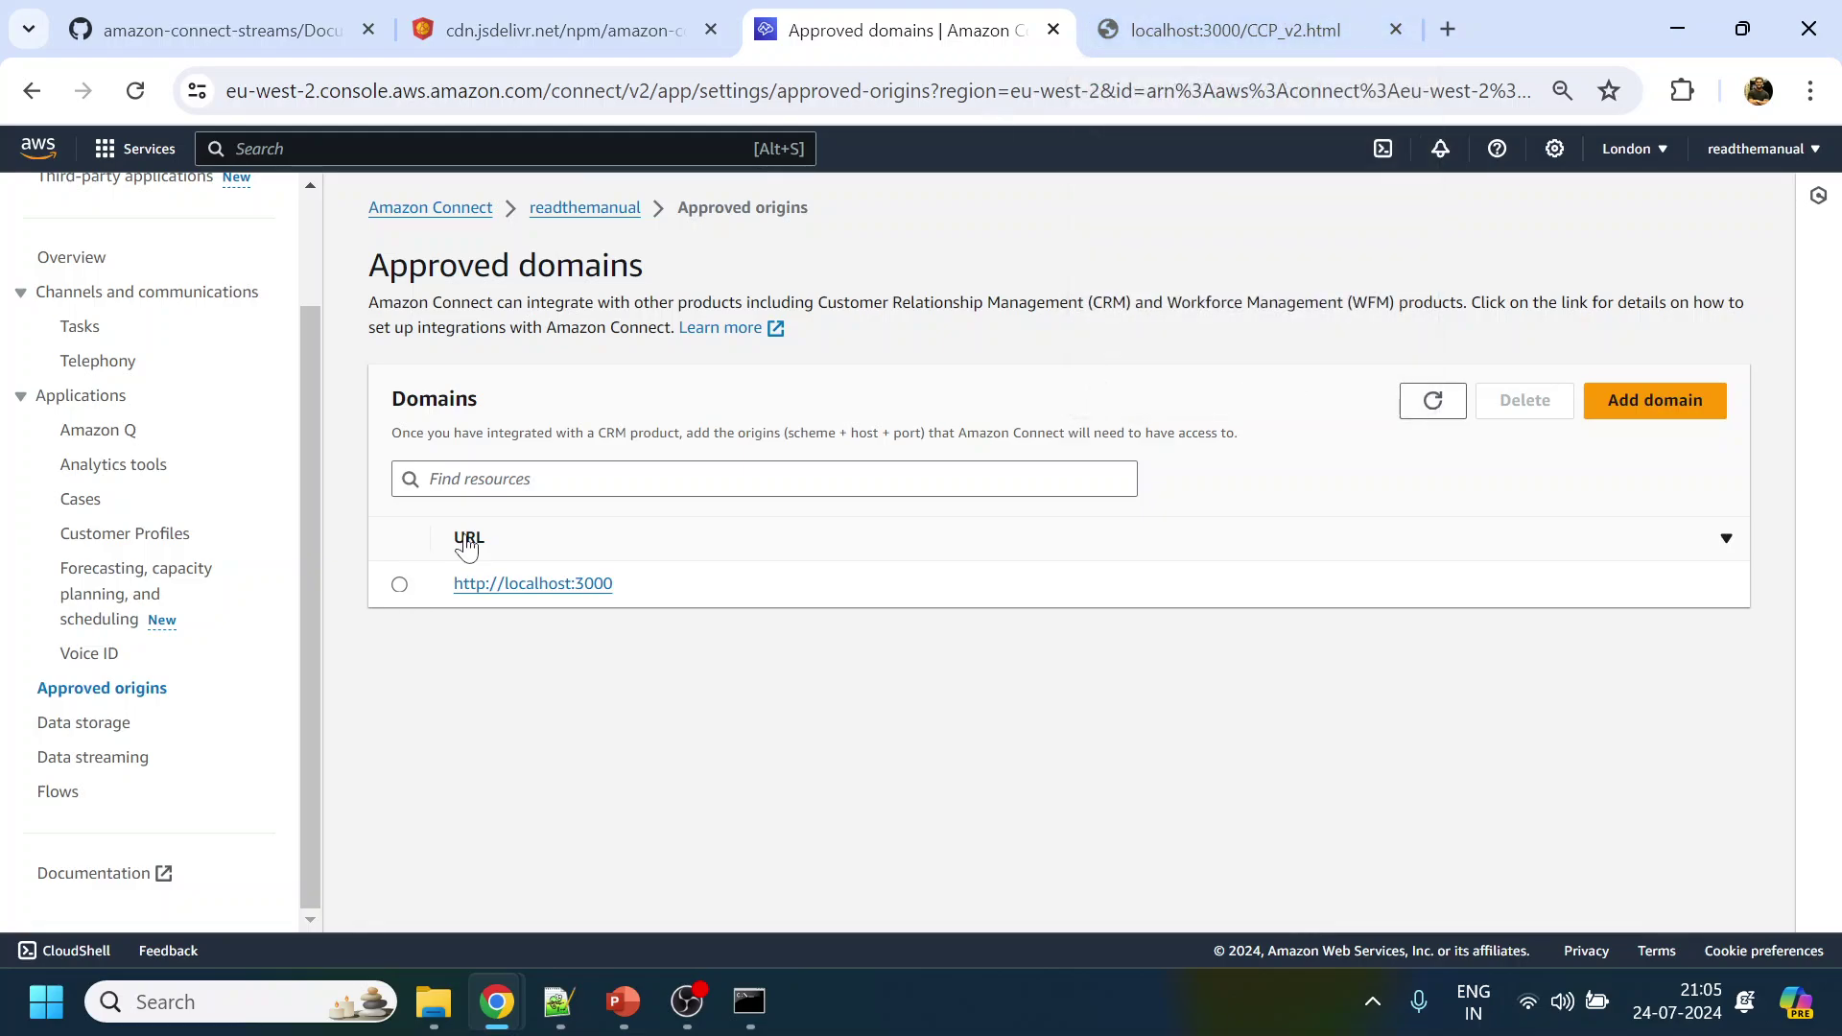
click(597, 219)
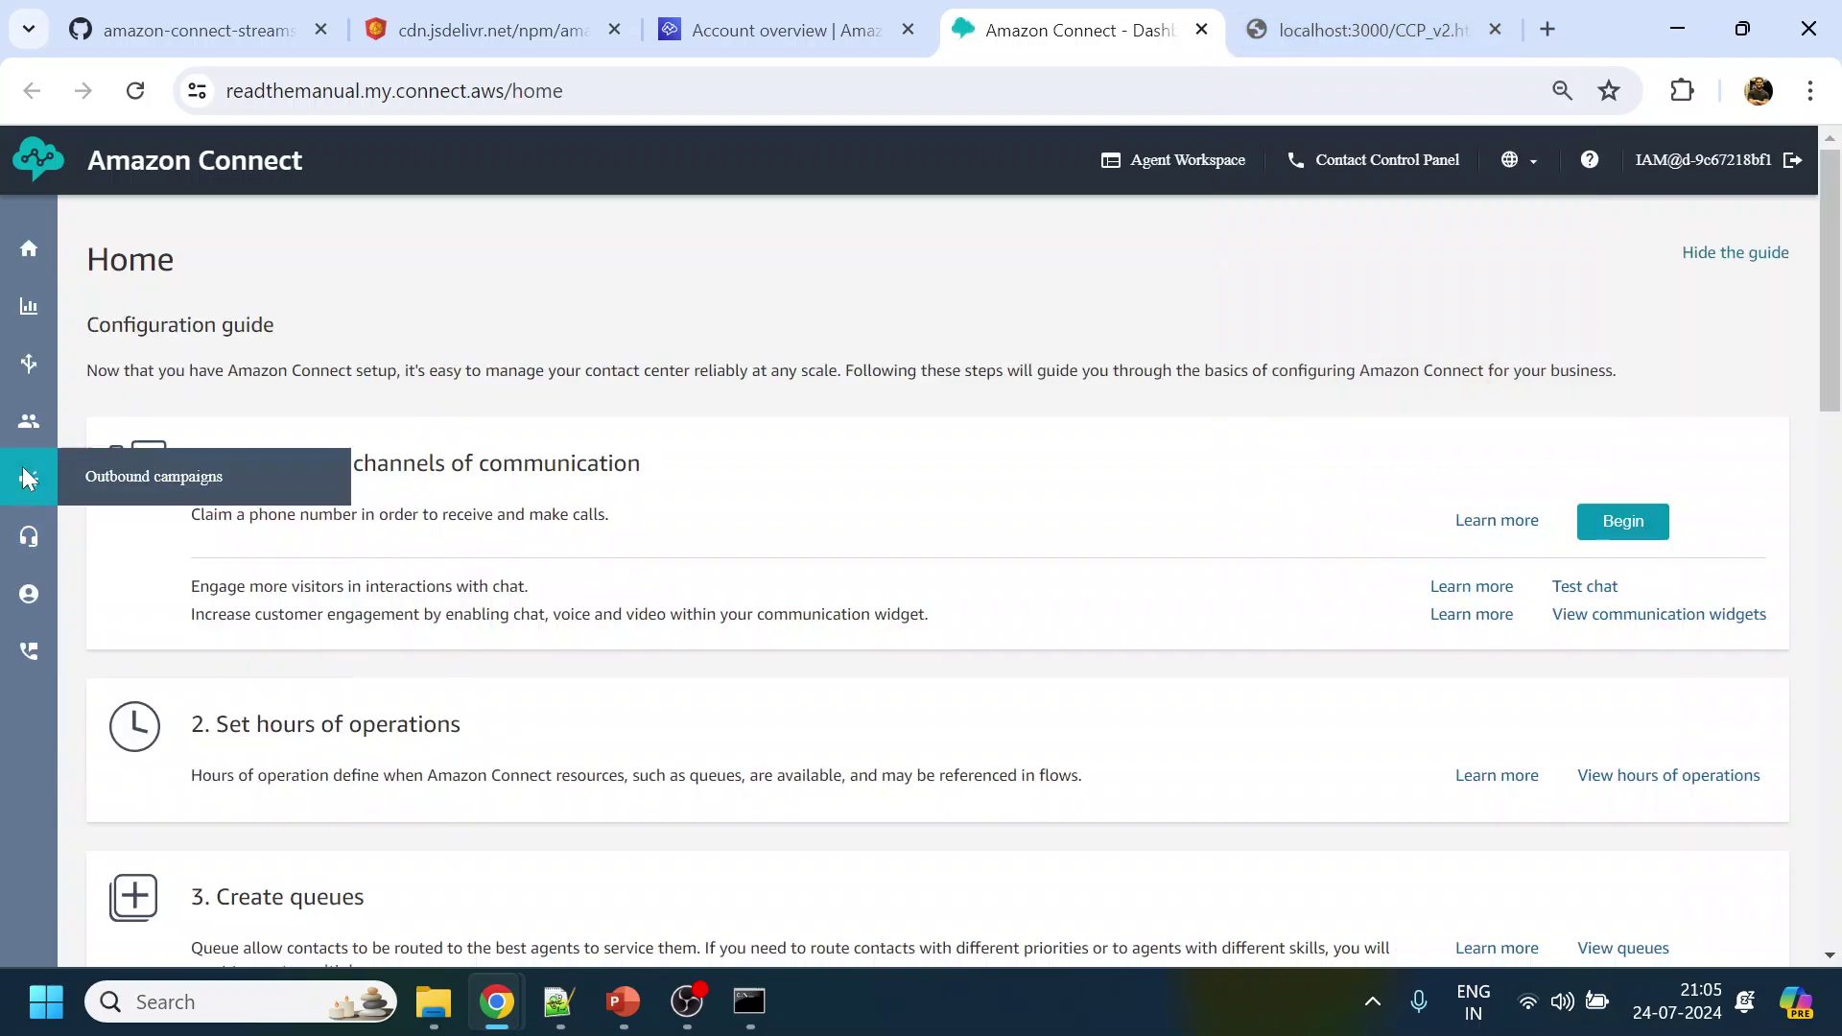
Edit the second user in User management and view their User information details
mouse_move(28, 420)
click(155, 486)
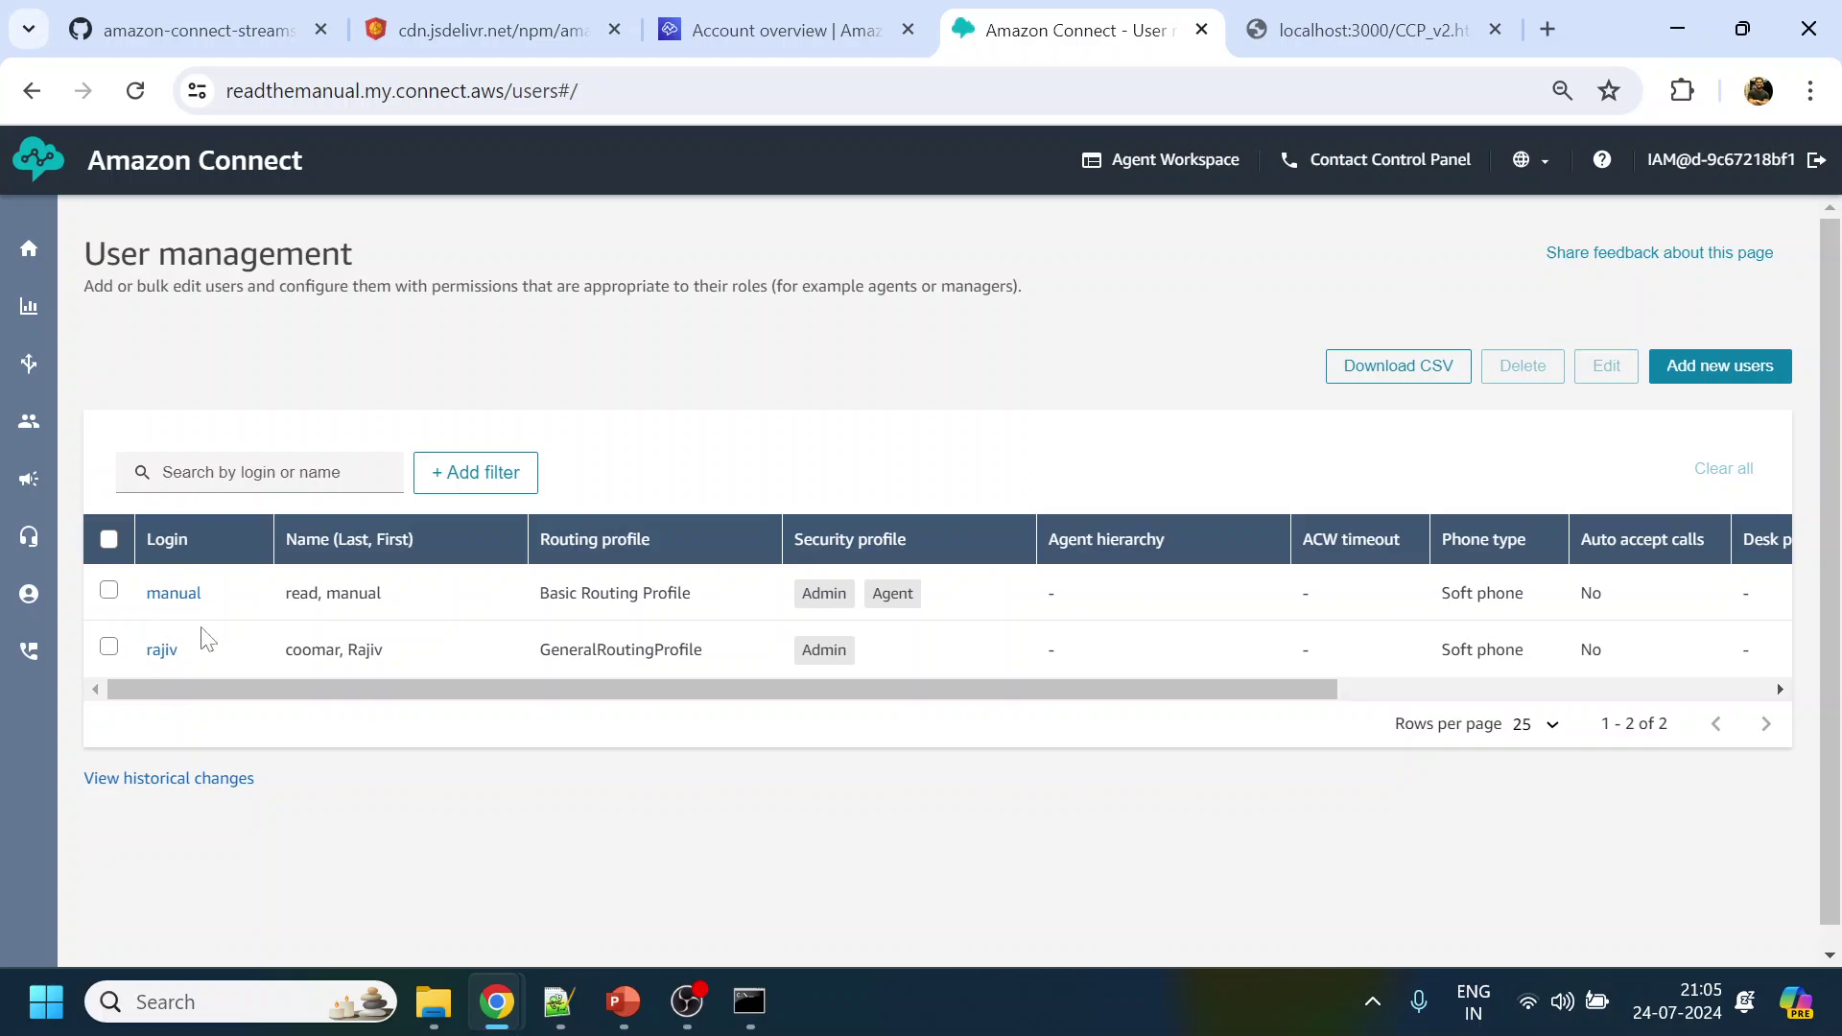
click(165, 662)
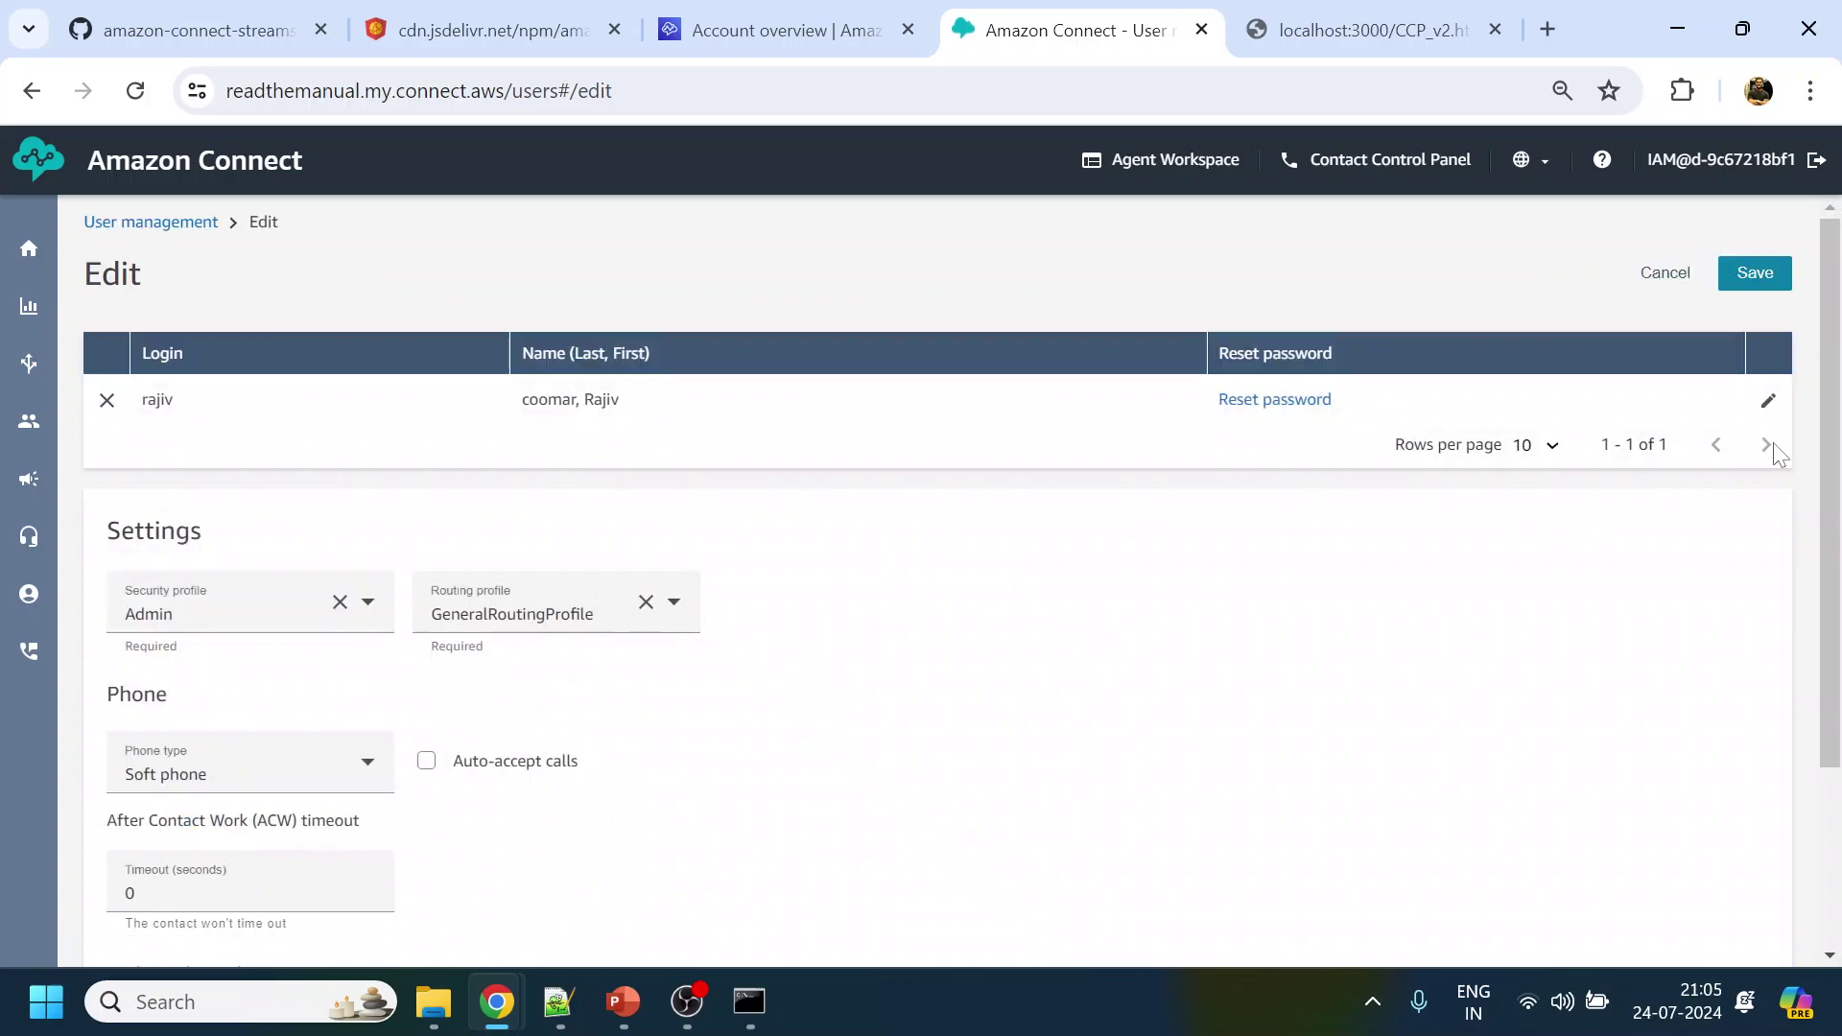
click(1768, 401)
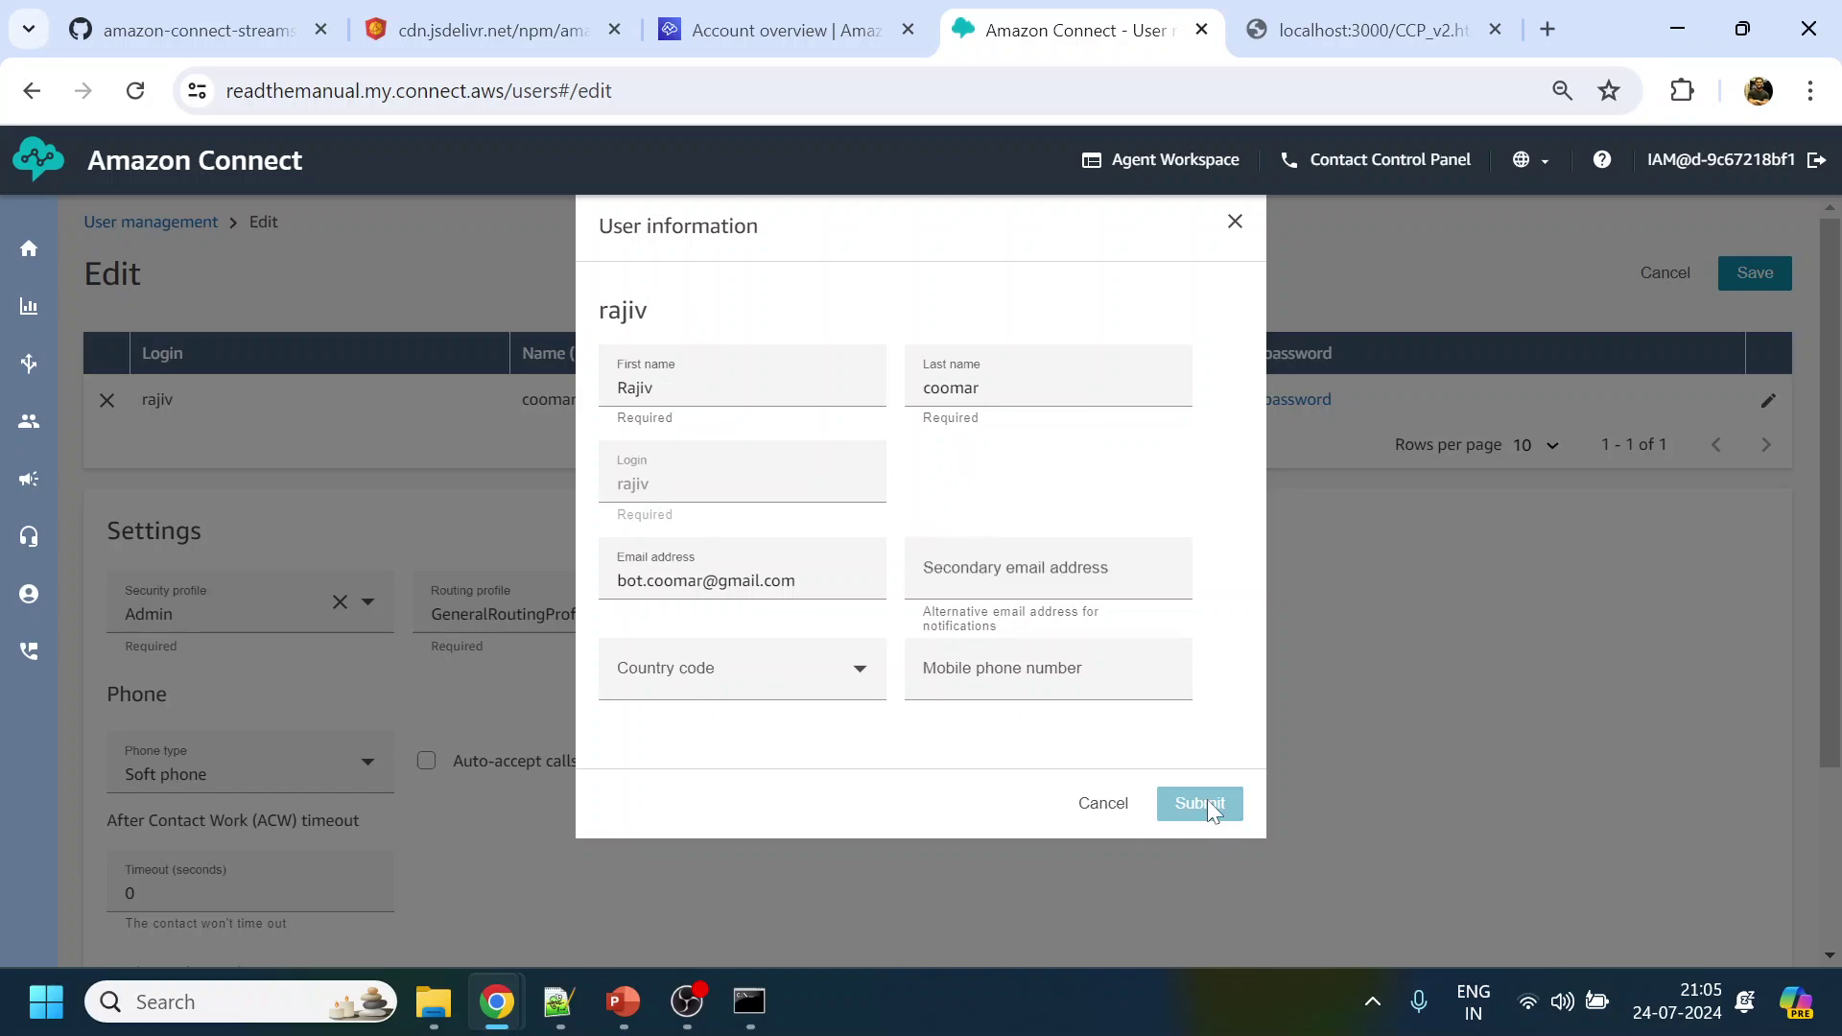
click(1080, 660)
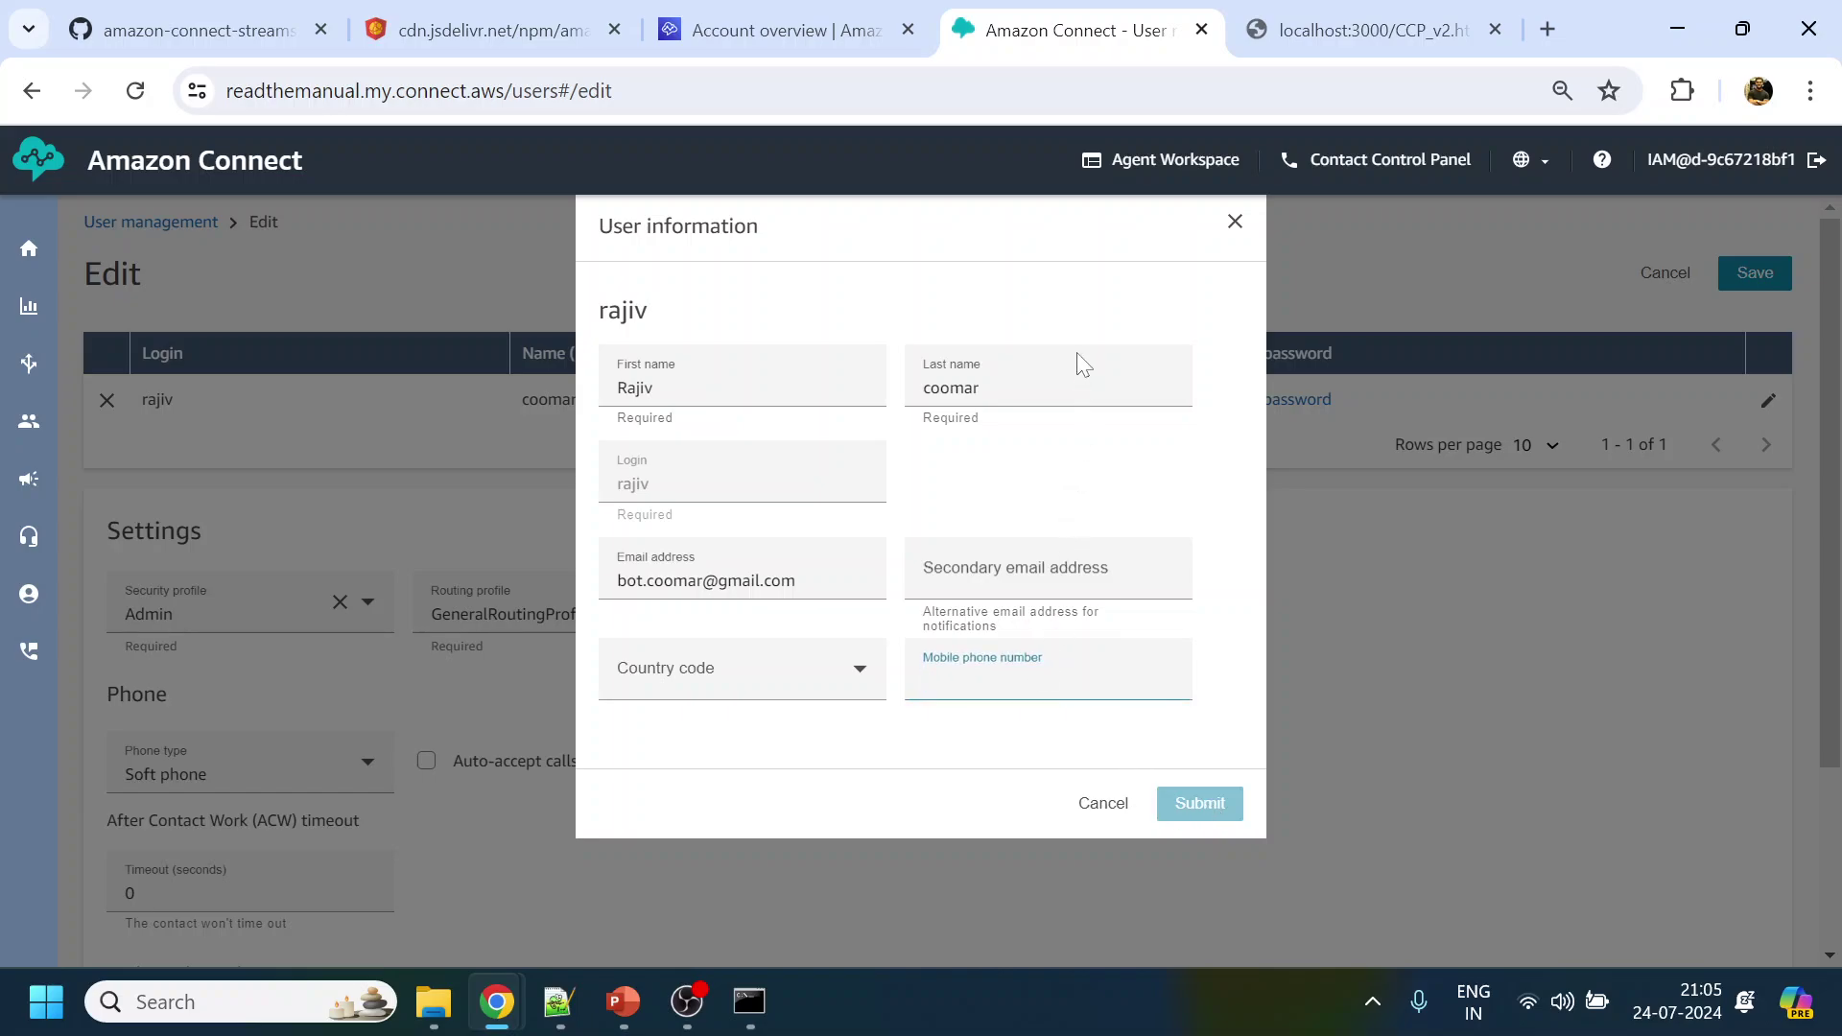
Close User information, start a password reset and enter a new password in both fields
click(1235, 222)
click(1290, 401)
key(ctrl+v)
double_click(581, 487)
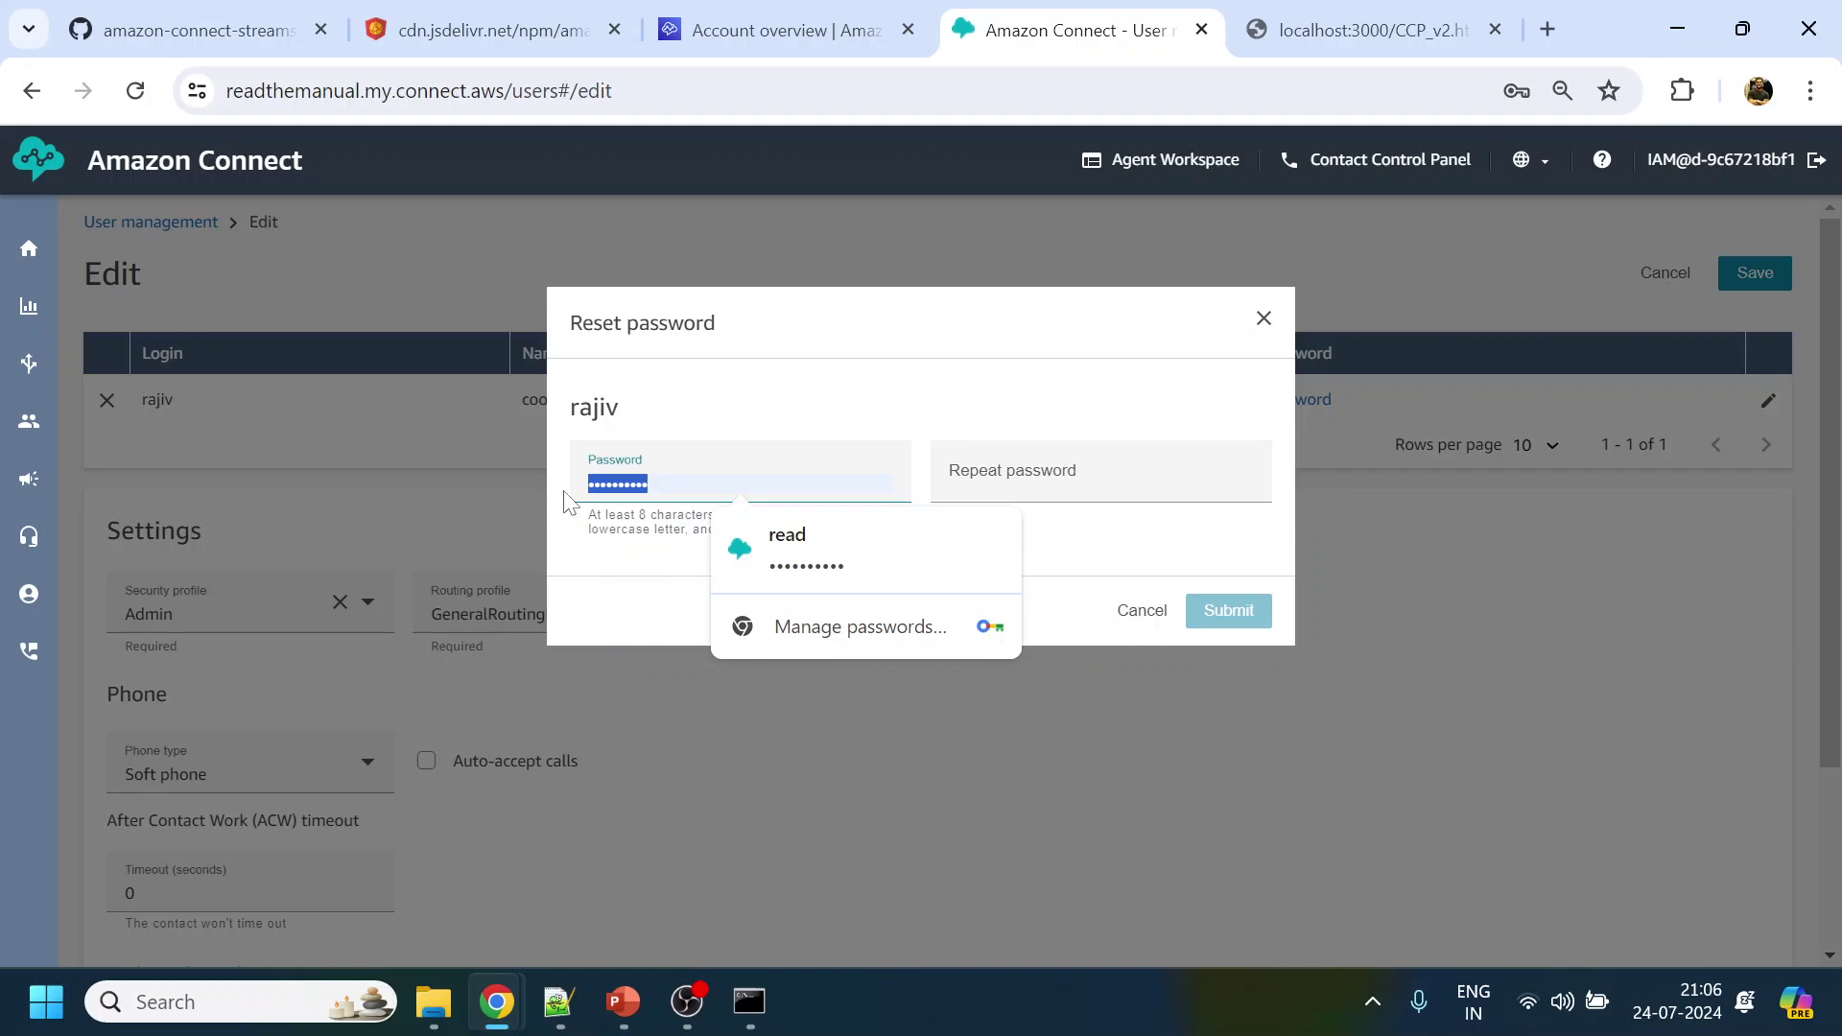
text(Pa)
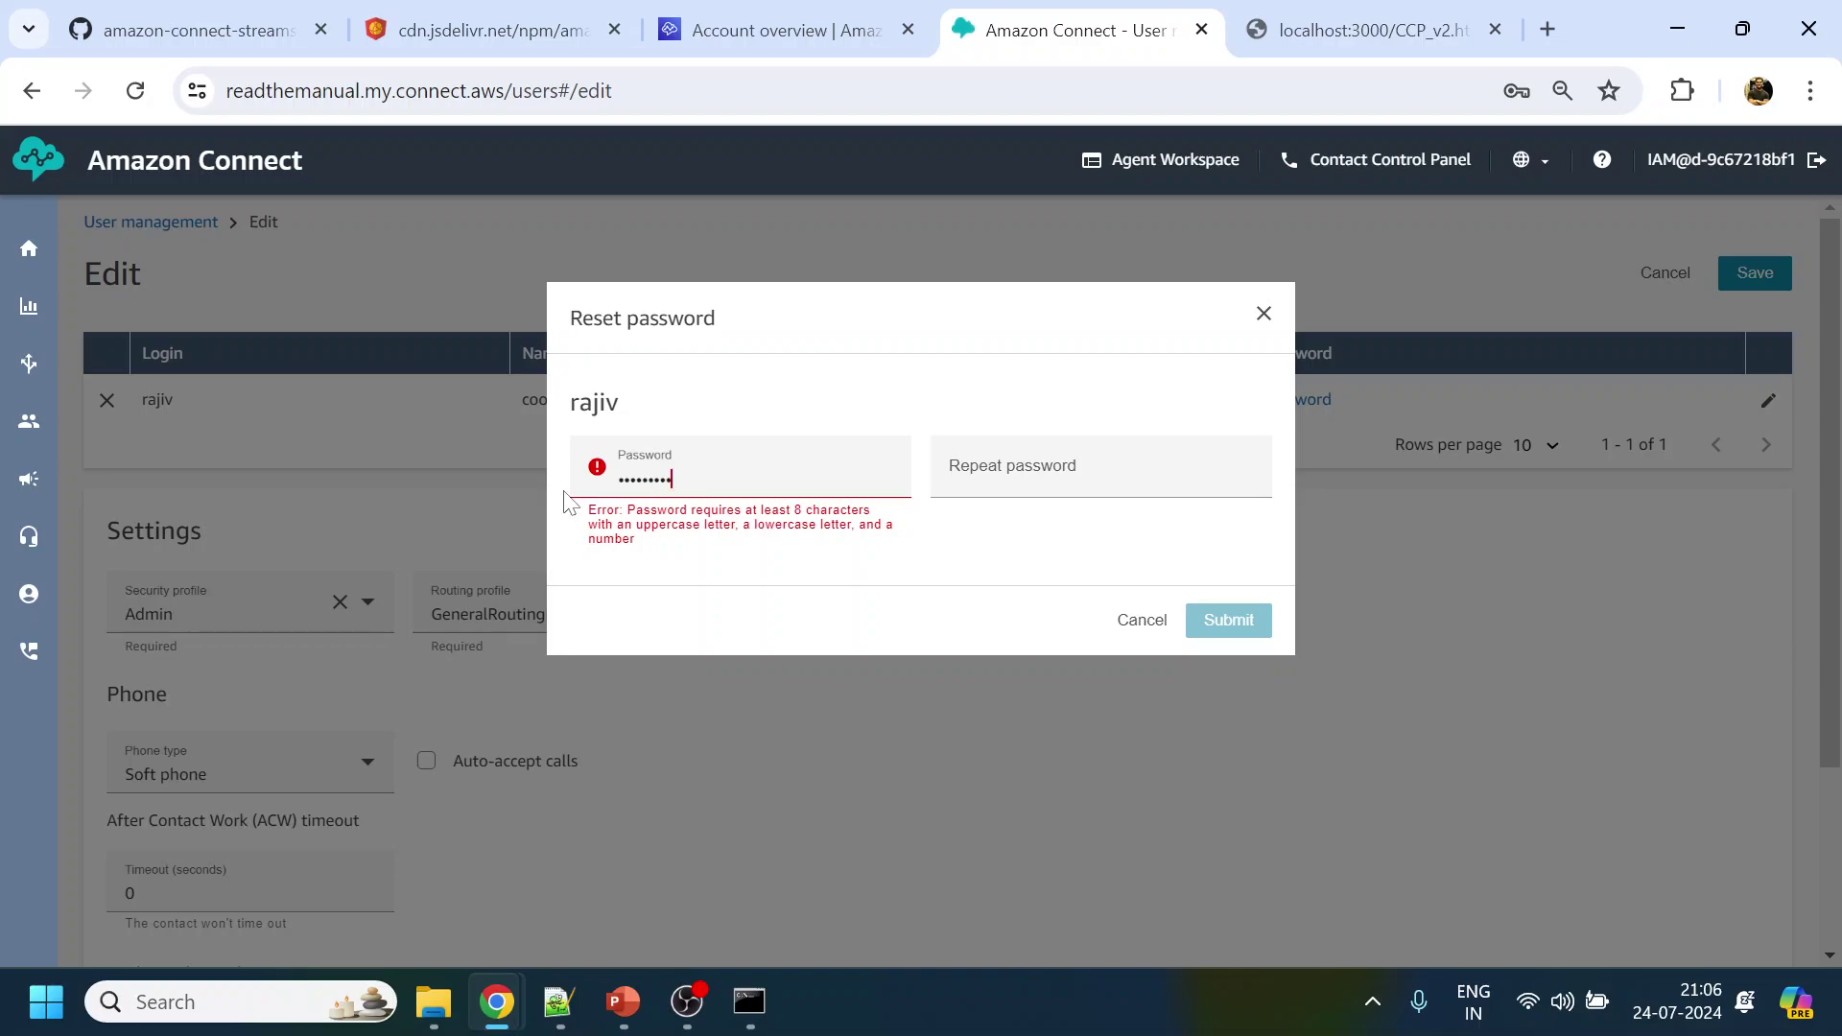
key(Tab)
text(Pa)
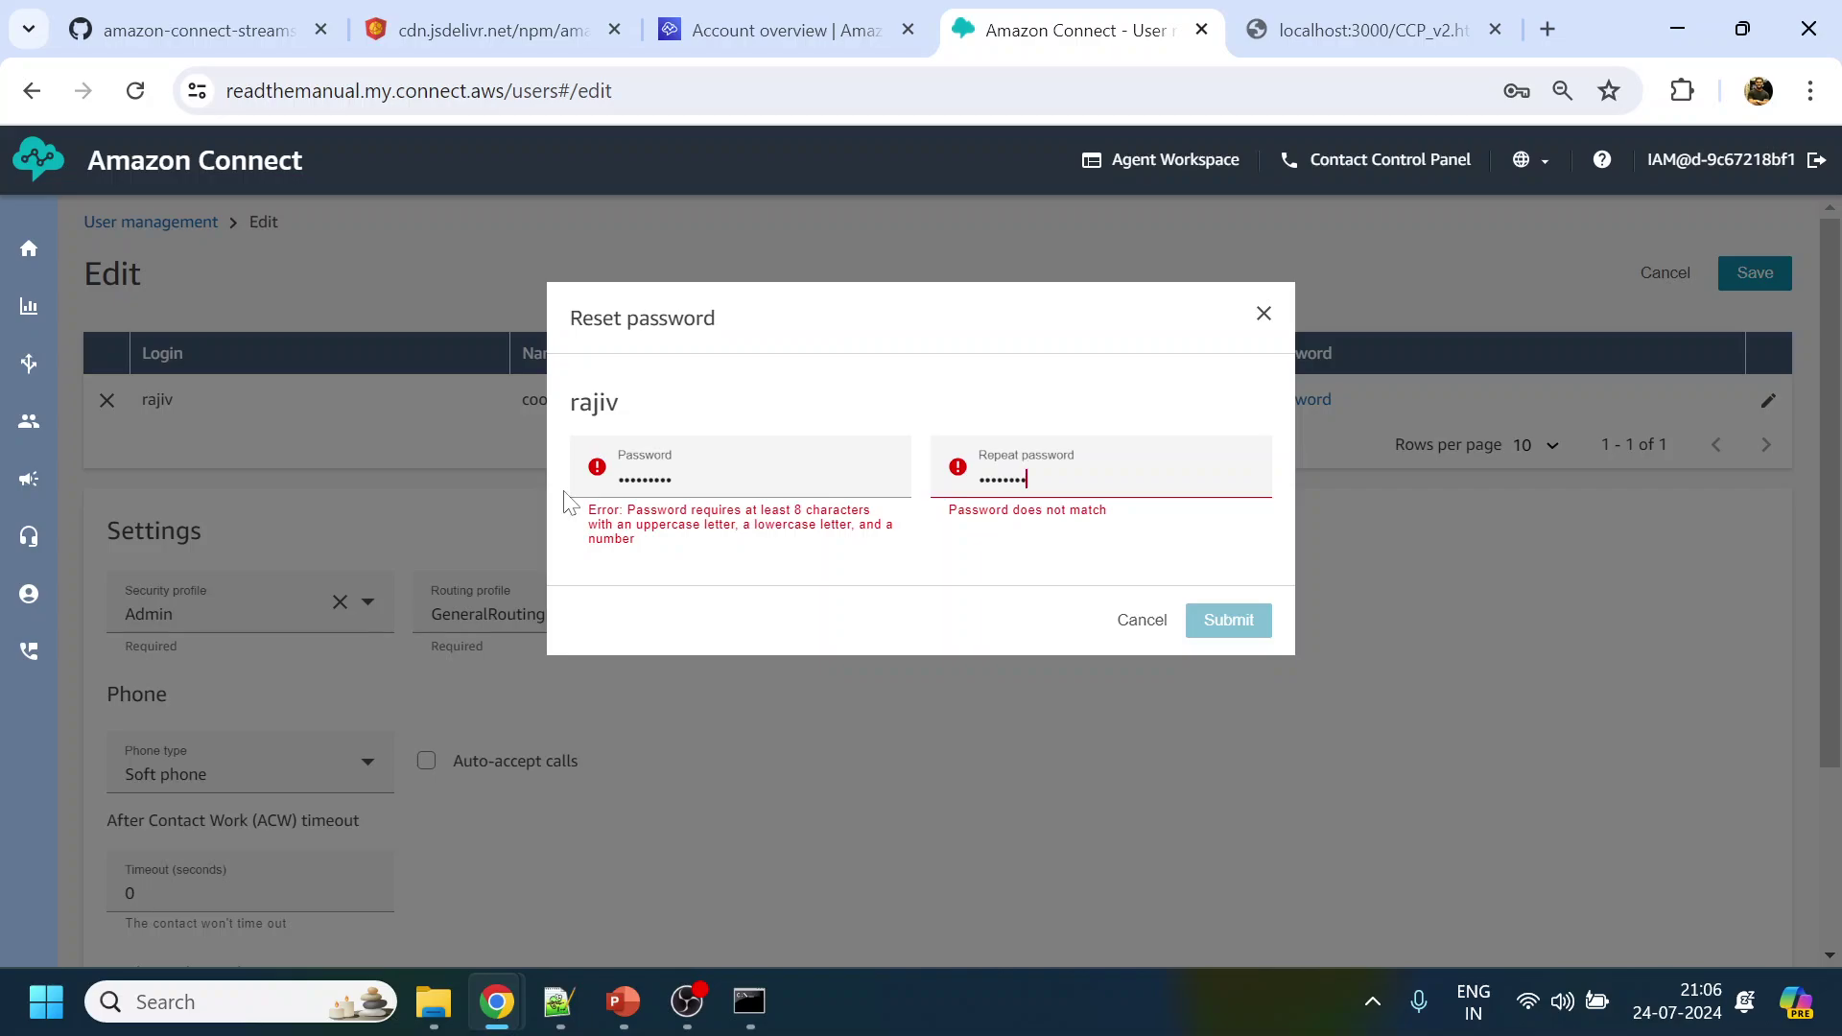
text(1)
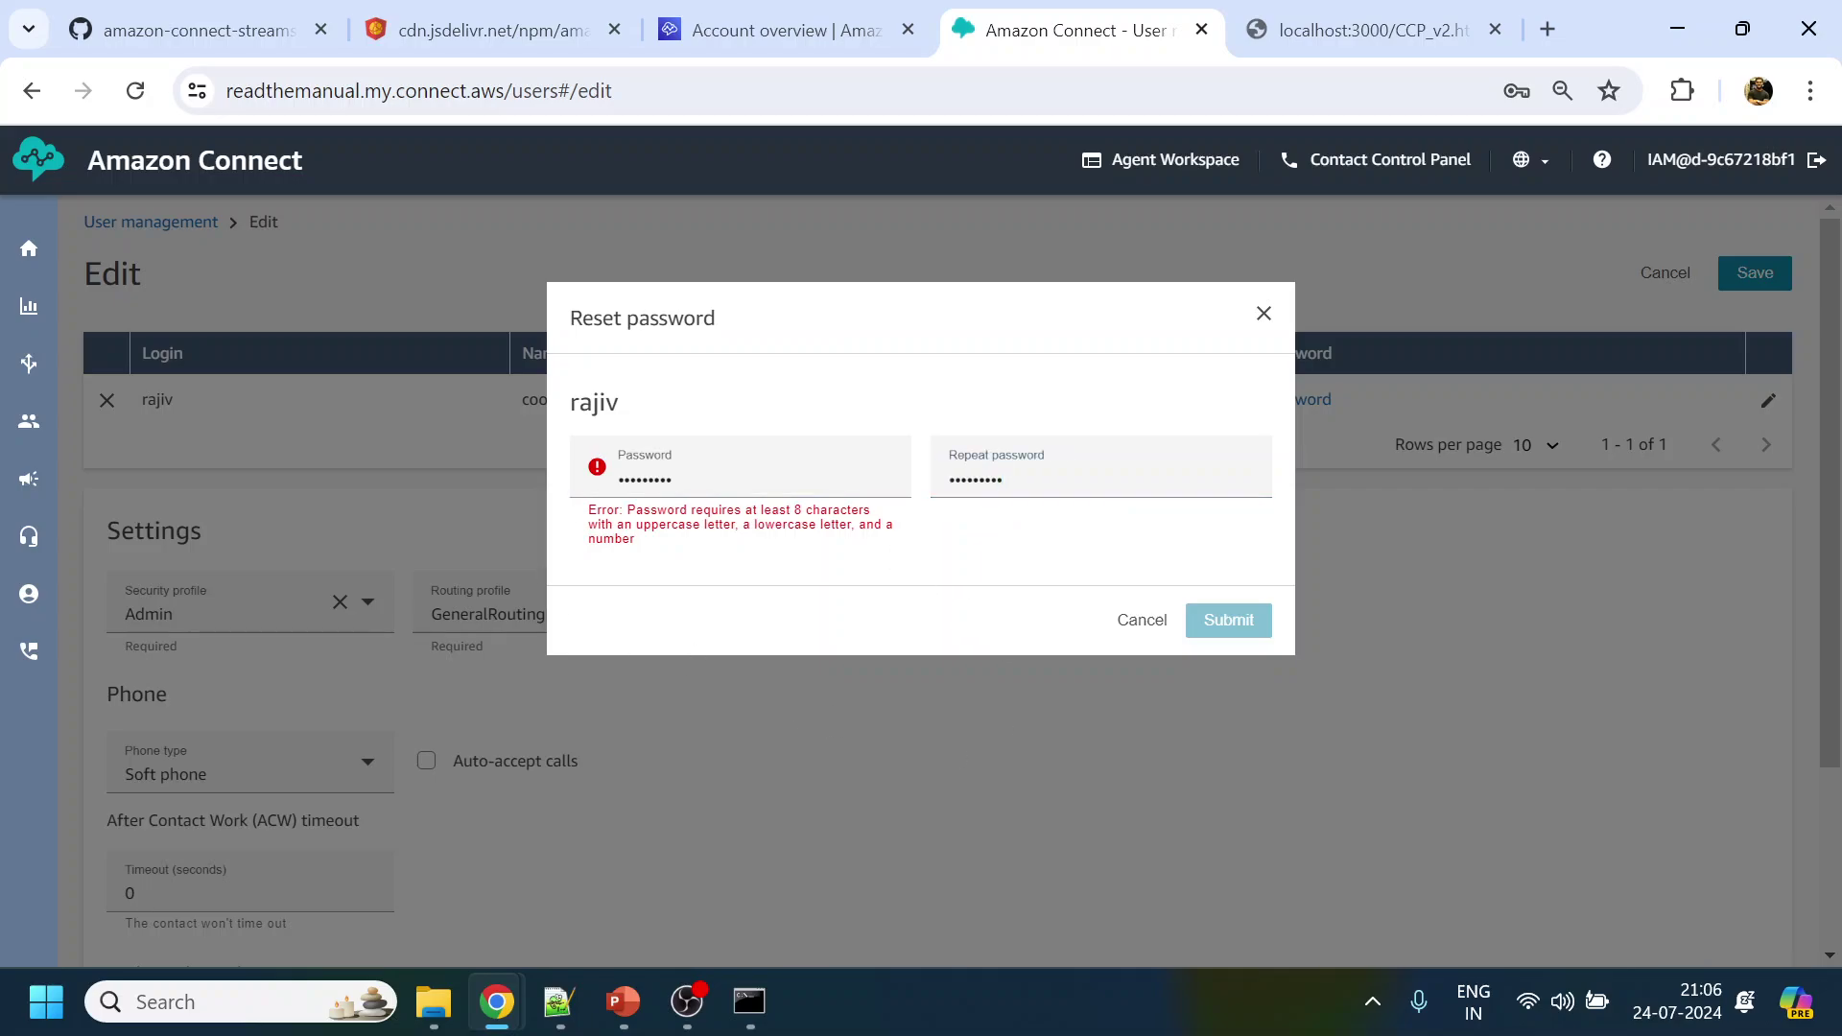
Correct the first character in both password fields and submit the reset
click(619, 482)
key(Delete)
text(P)
click(982, 484)
text(P)
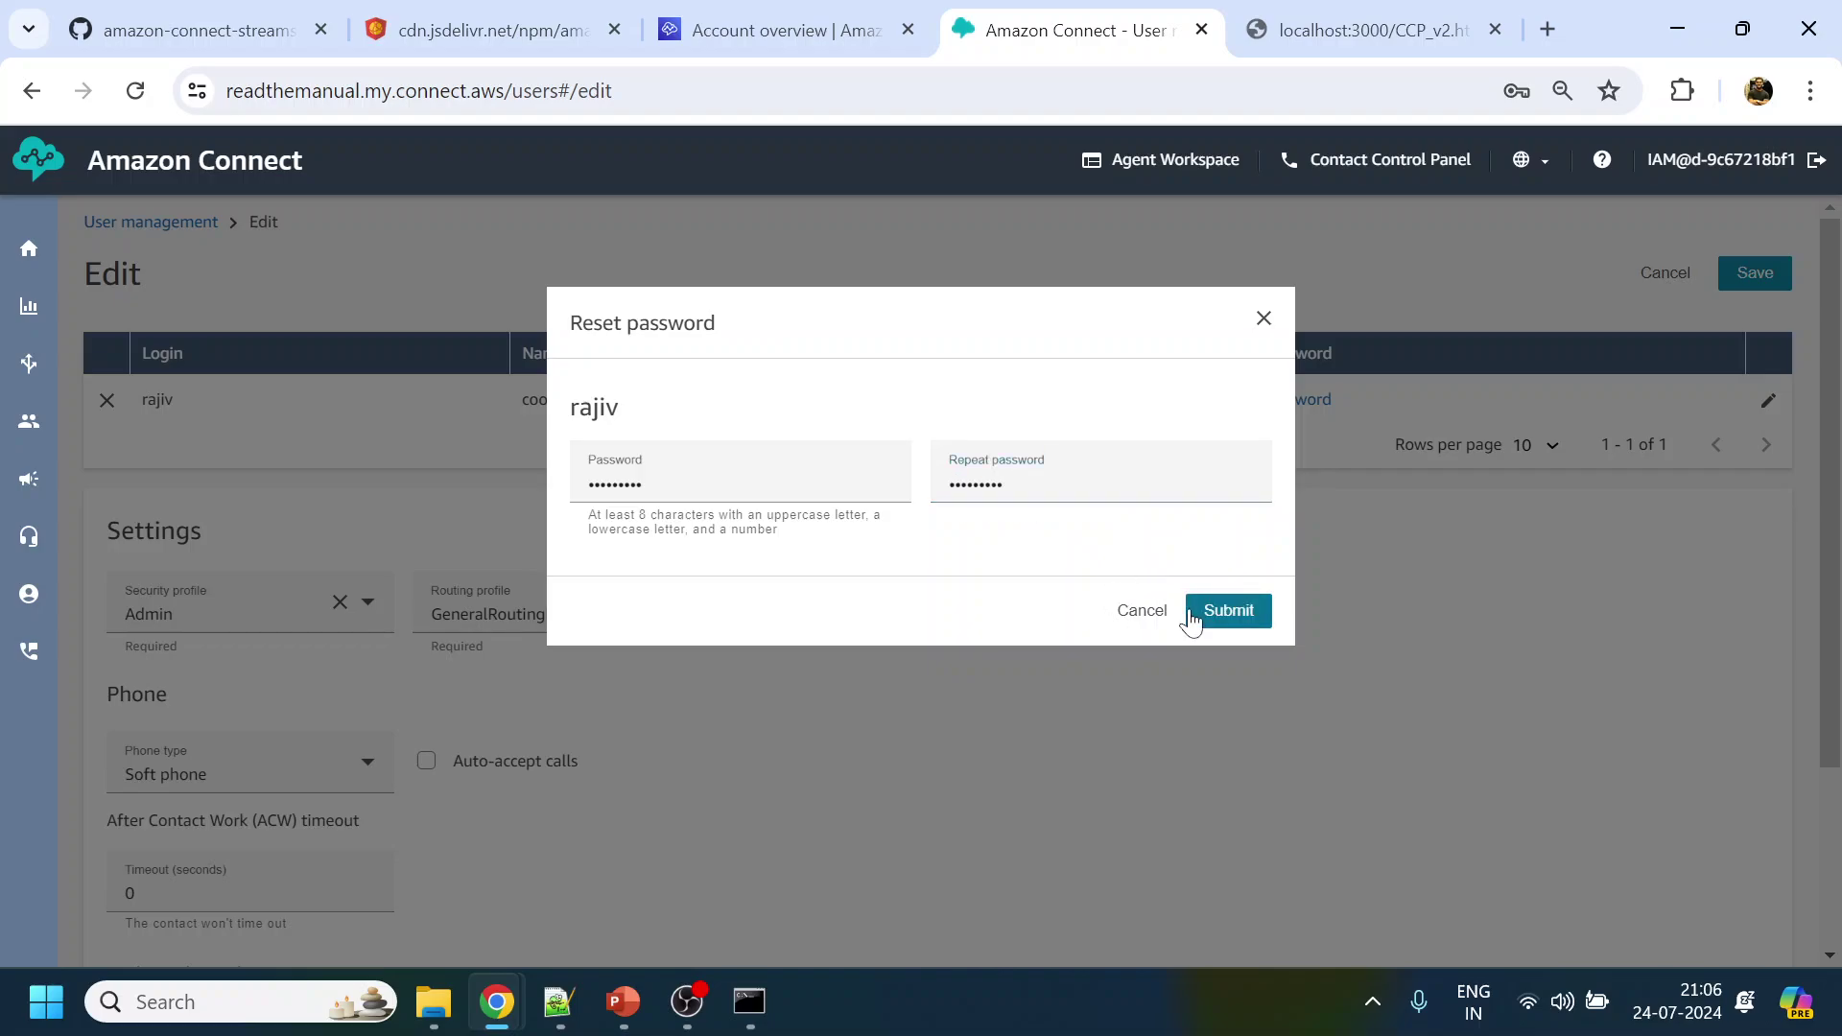
click(1224, 616)
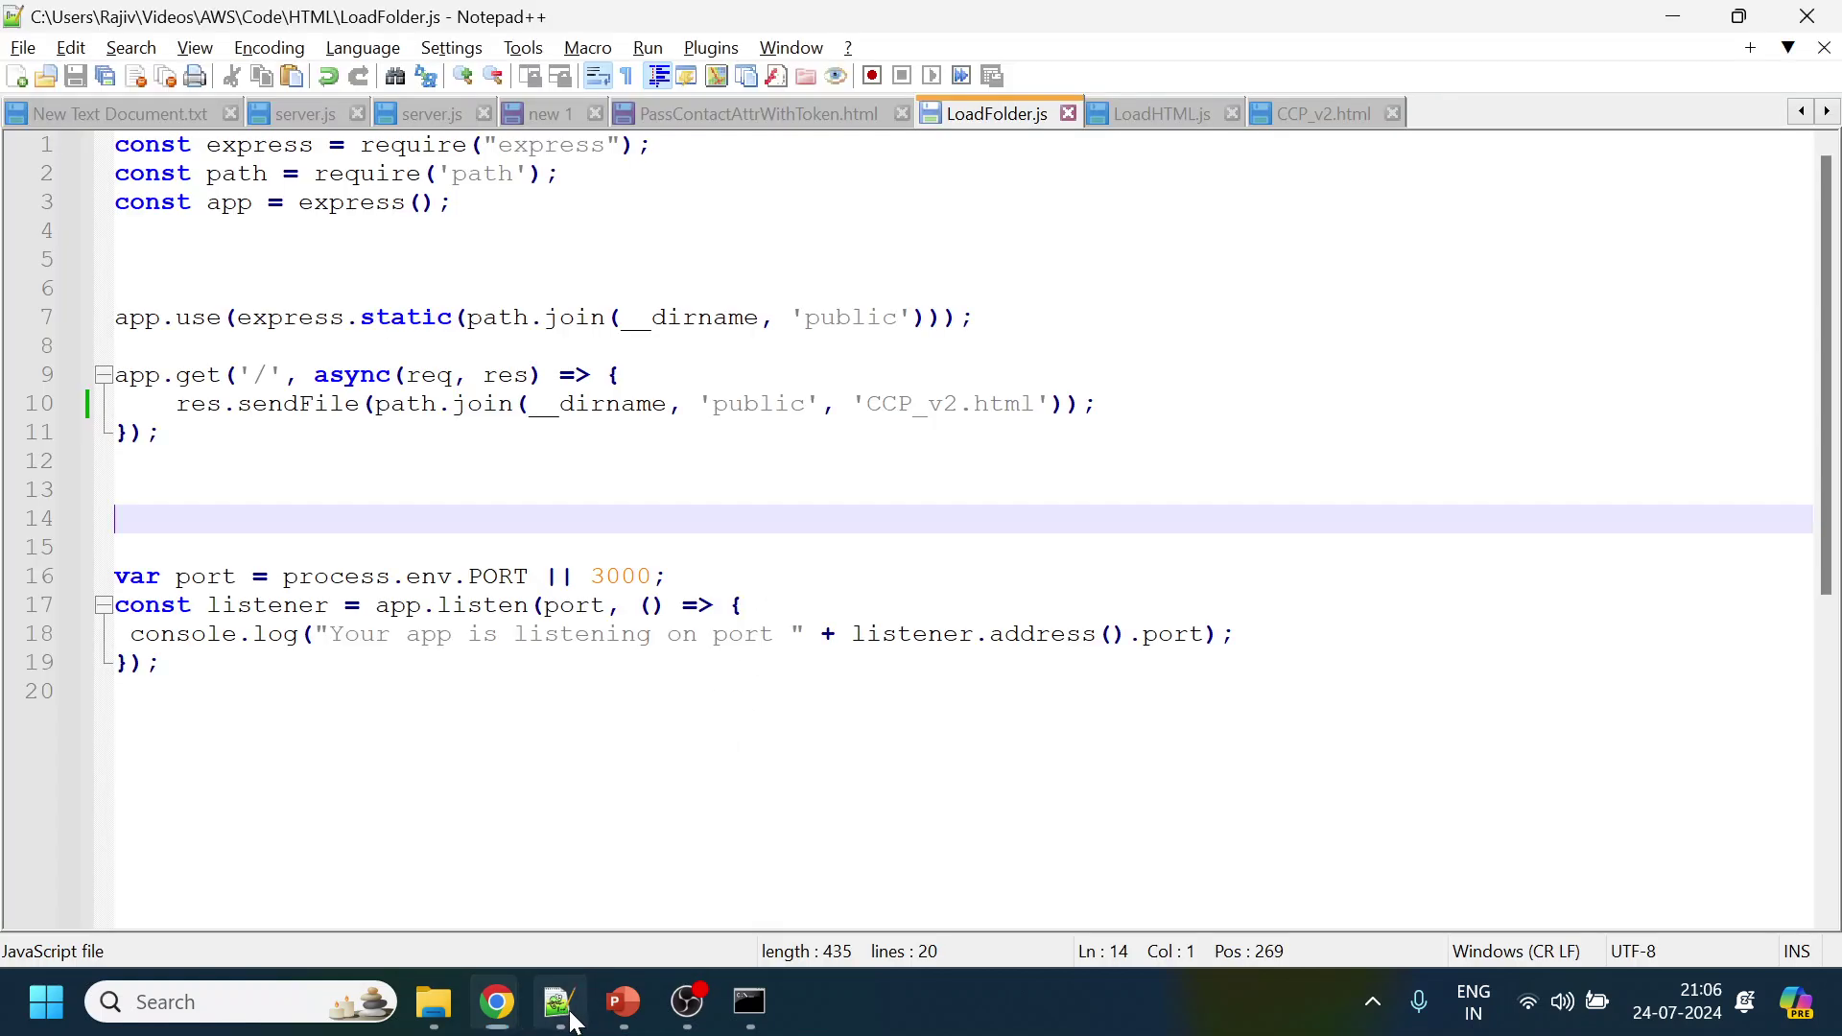
Switch to CCP_v2.html and inspect its loginPopupAutoClose and loginPopup options
click(1314, 115)
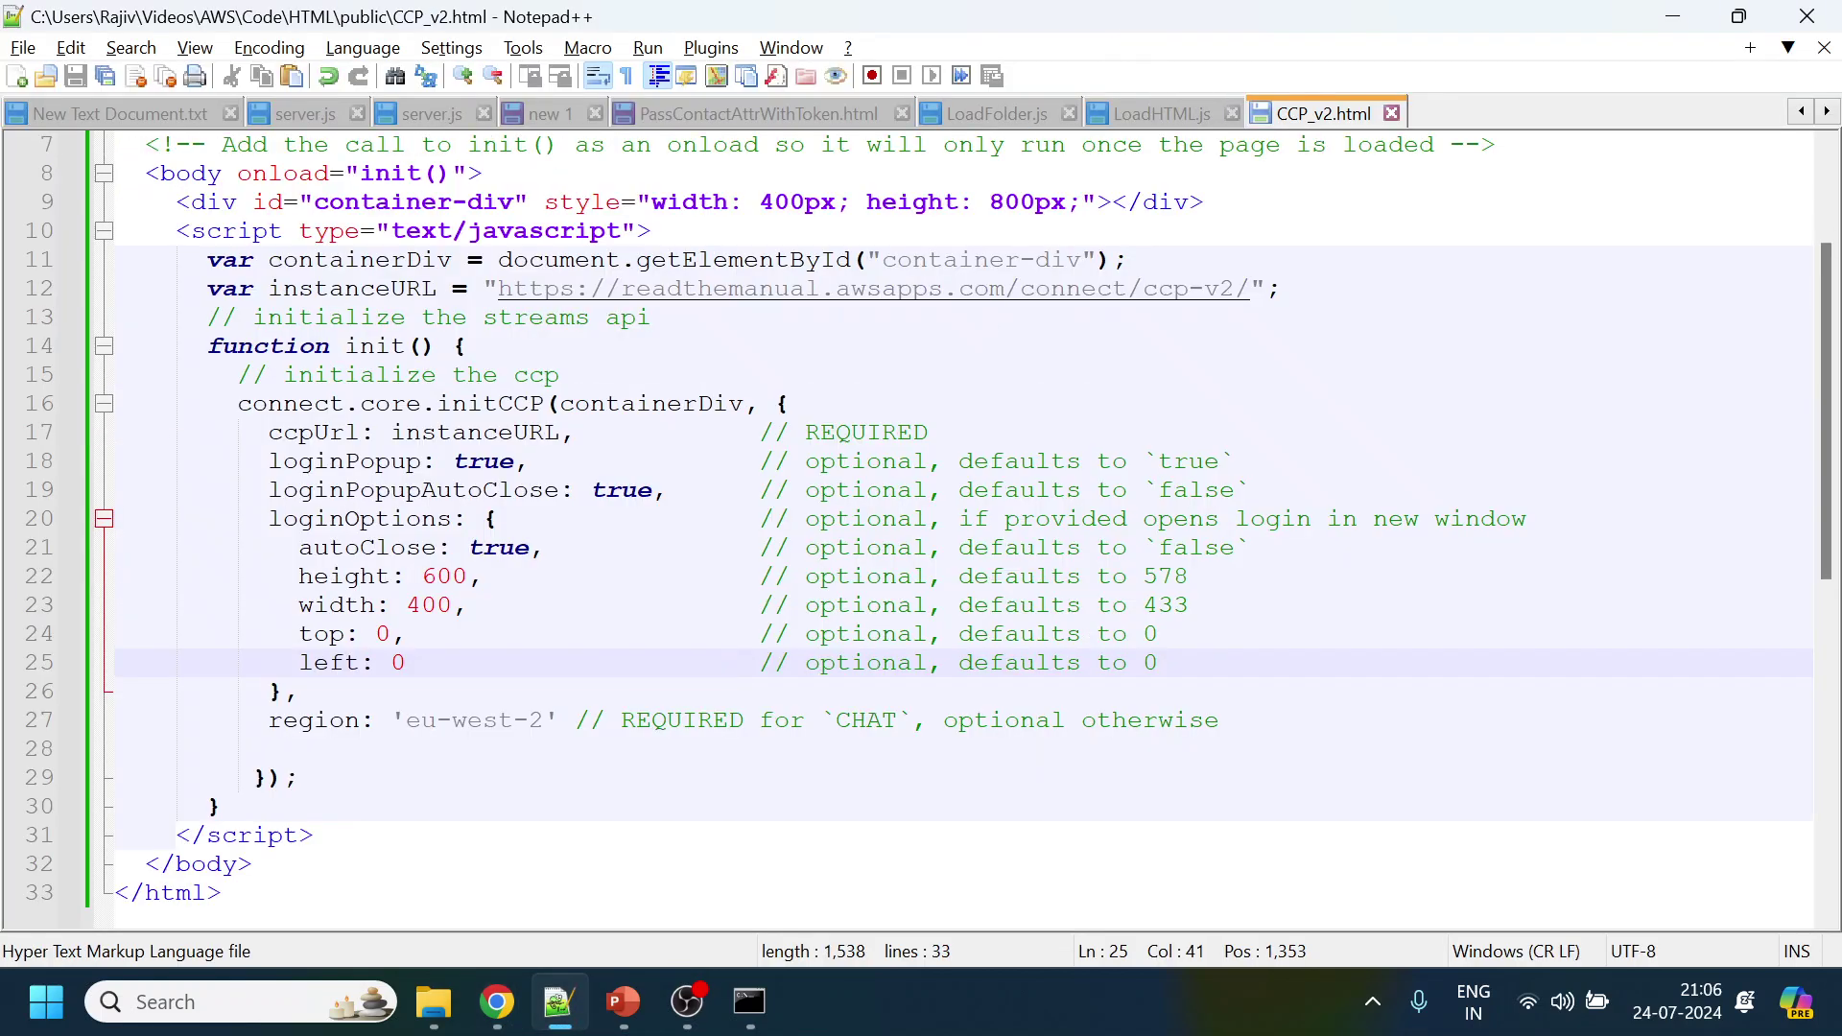
click(422, 491)
double_click(422, 492)
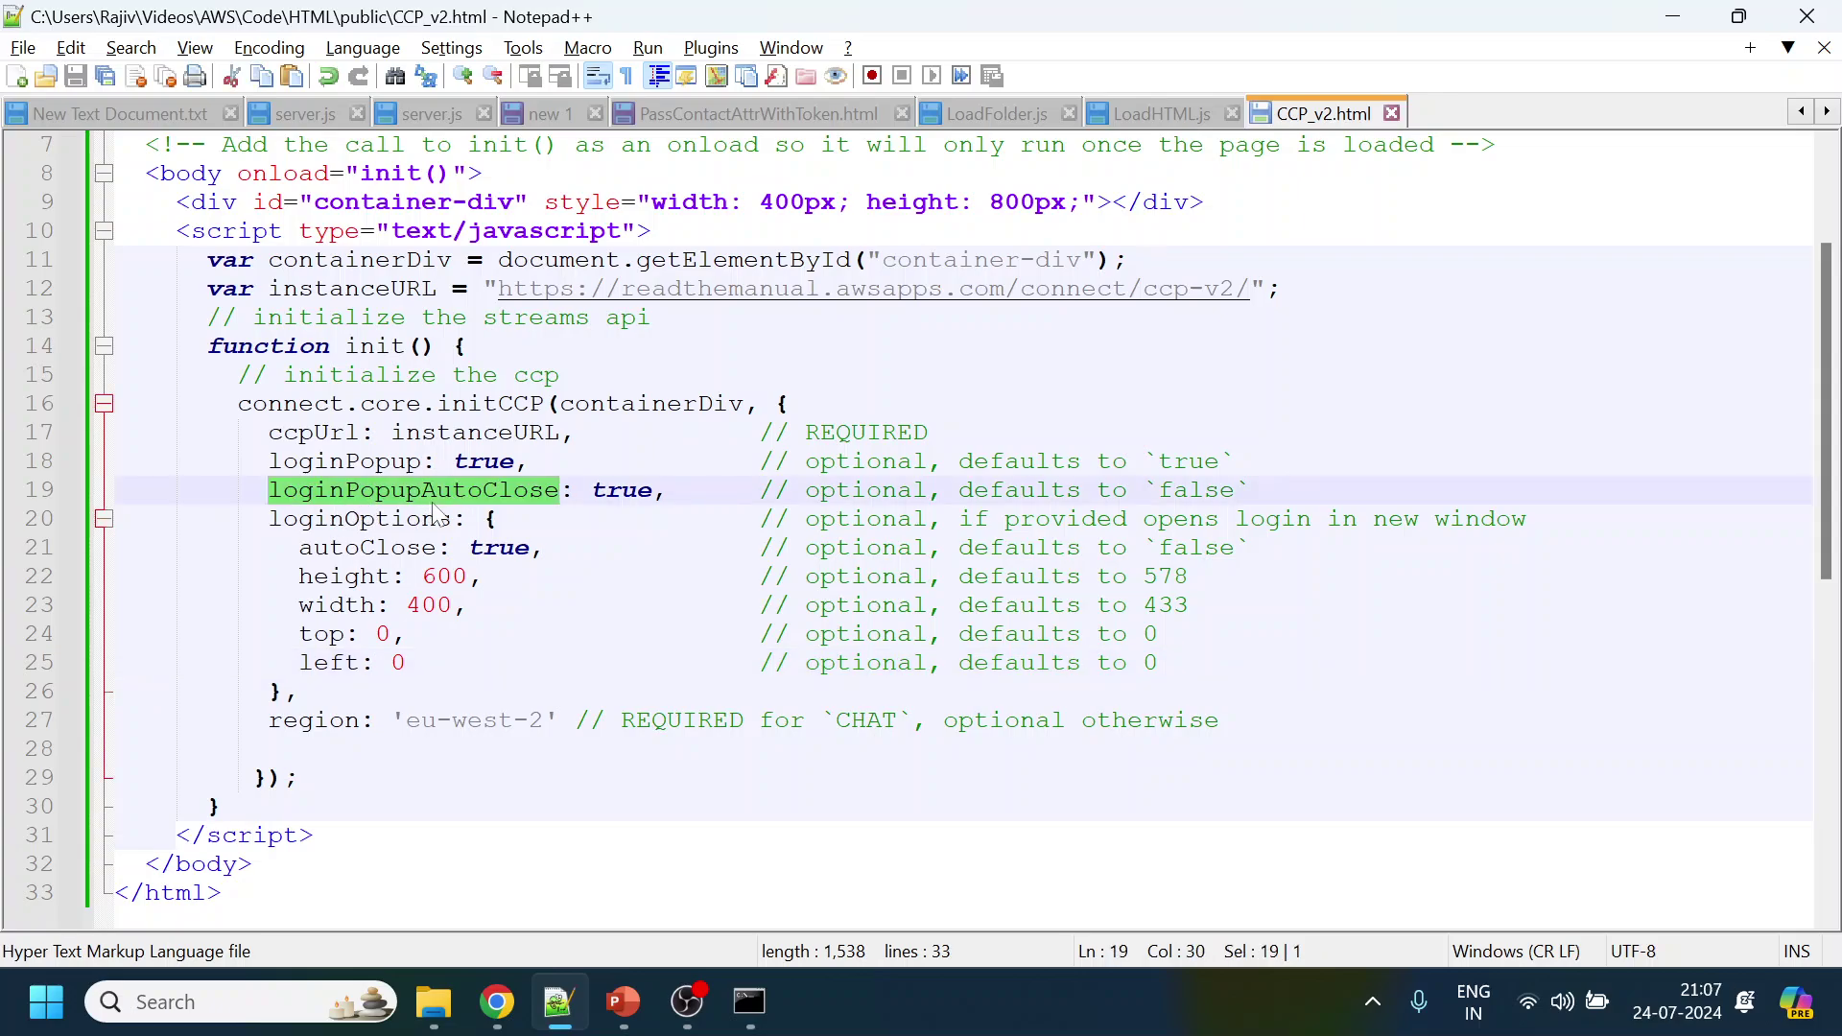
double_click(345, 462)
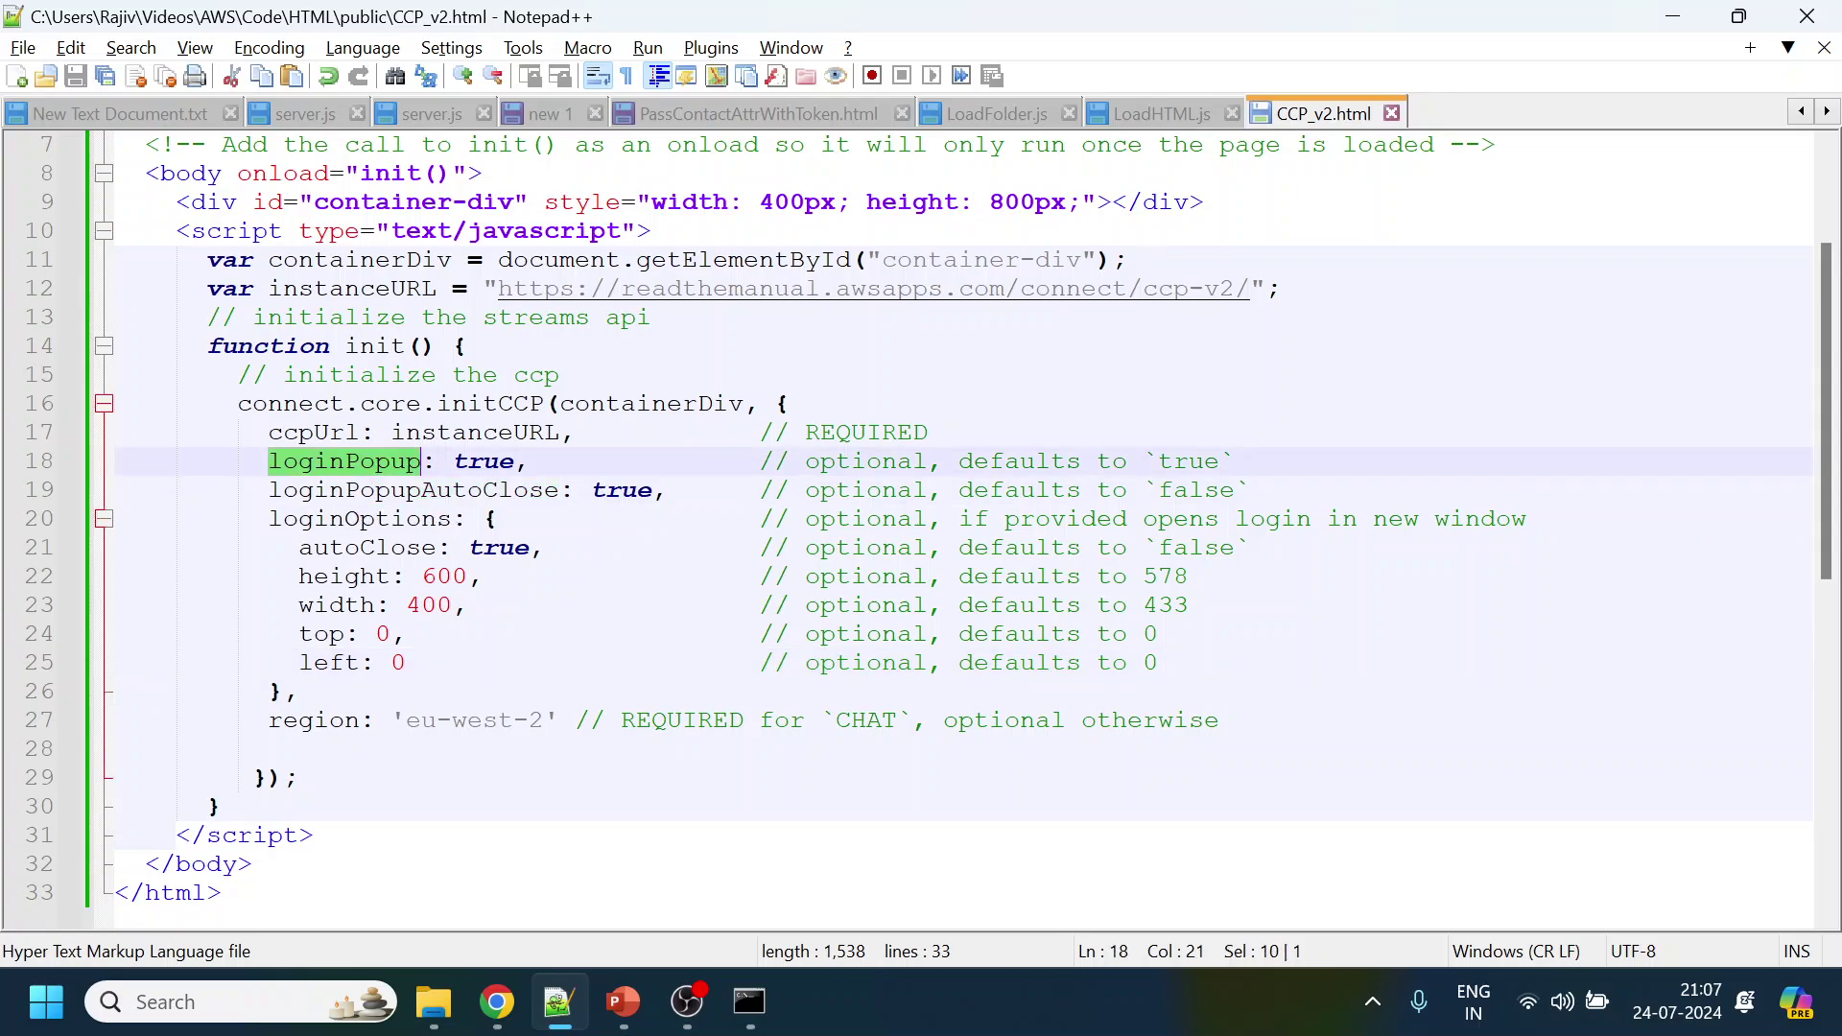
Enter the agent's username and password in the login popup and sign in
click(1672, 16)
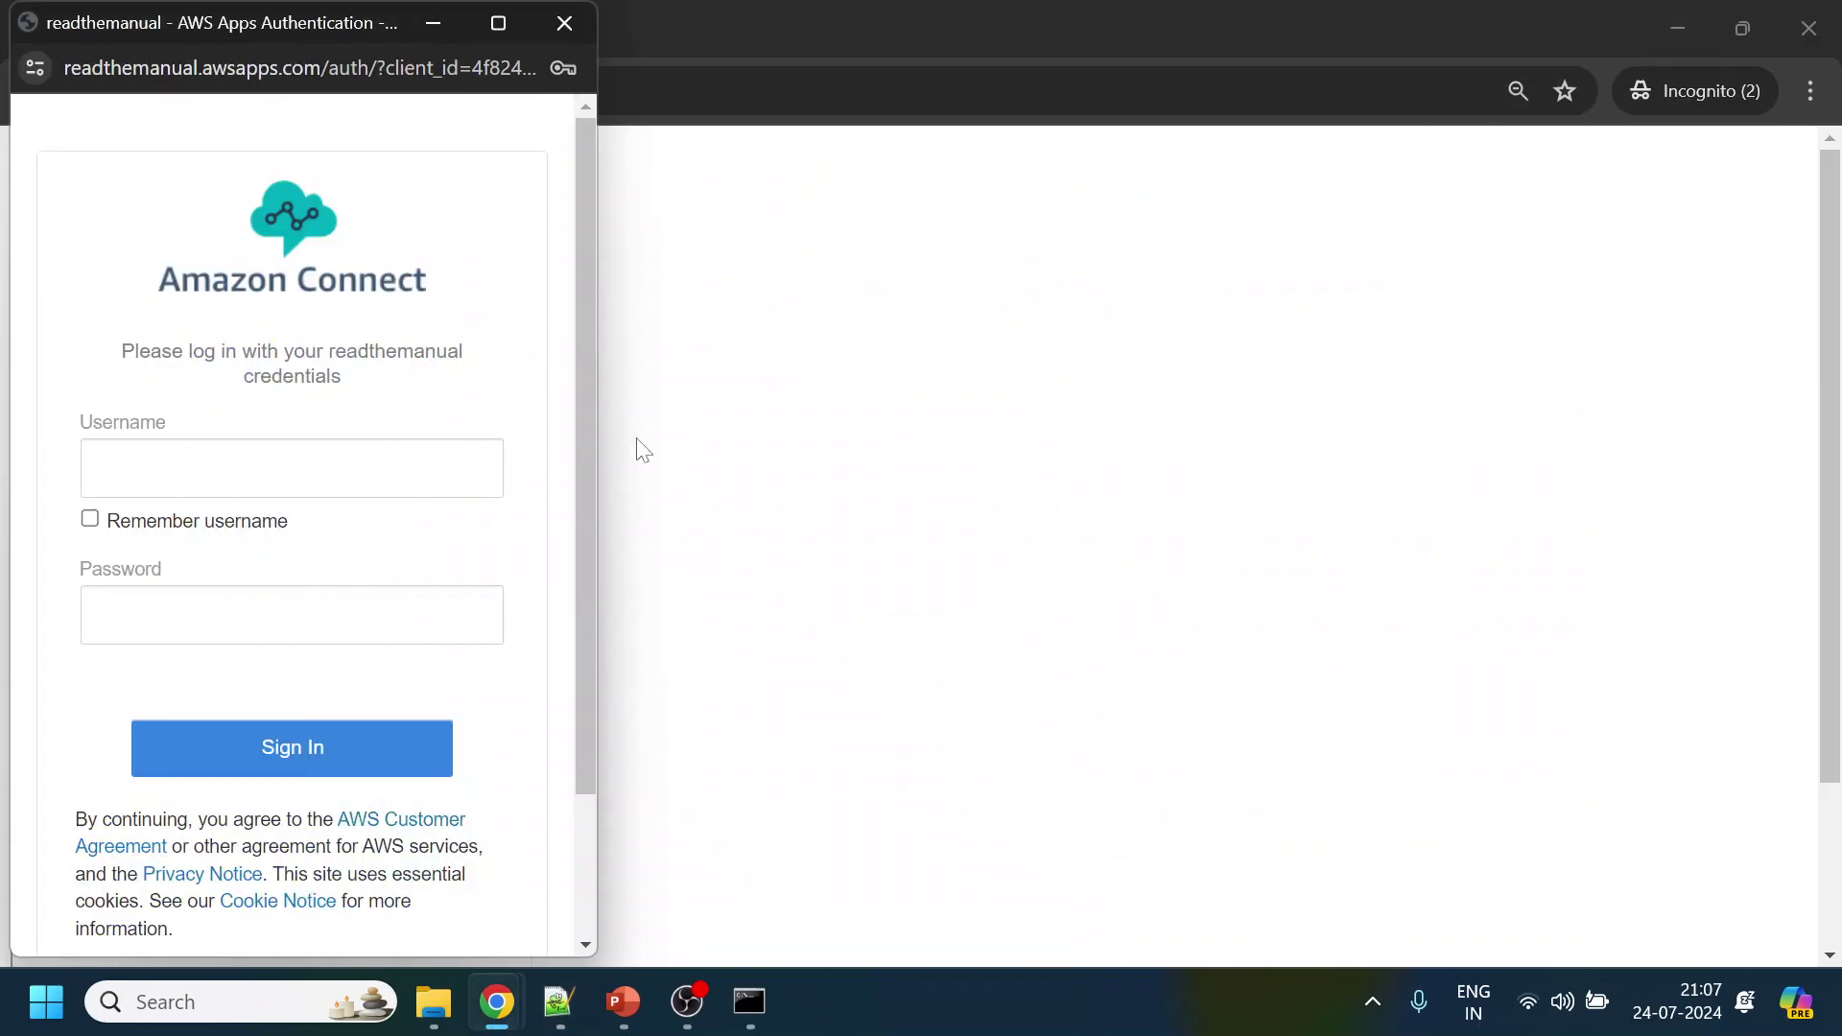
click(288, 468)
text(rajiv)
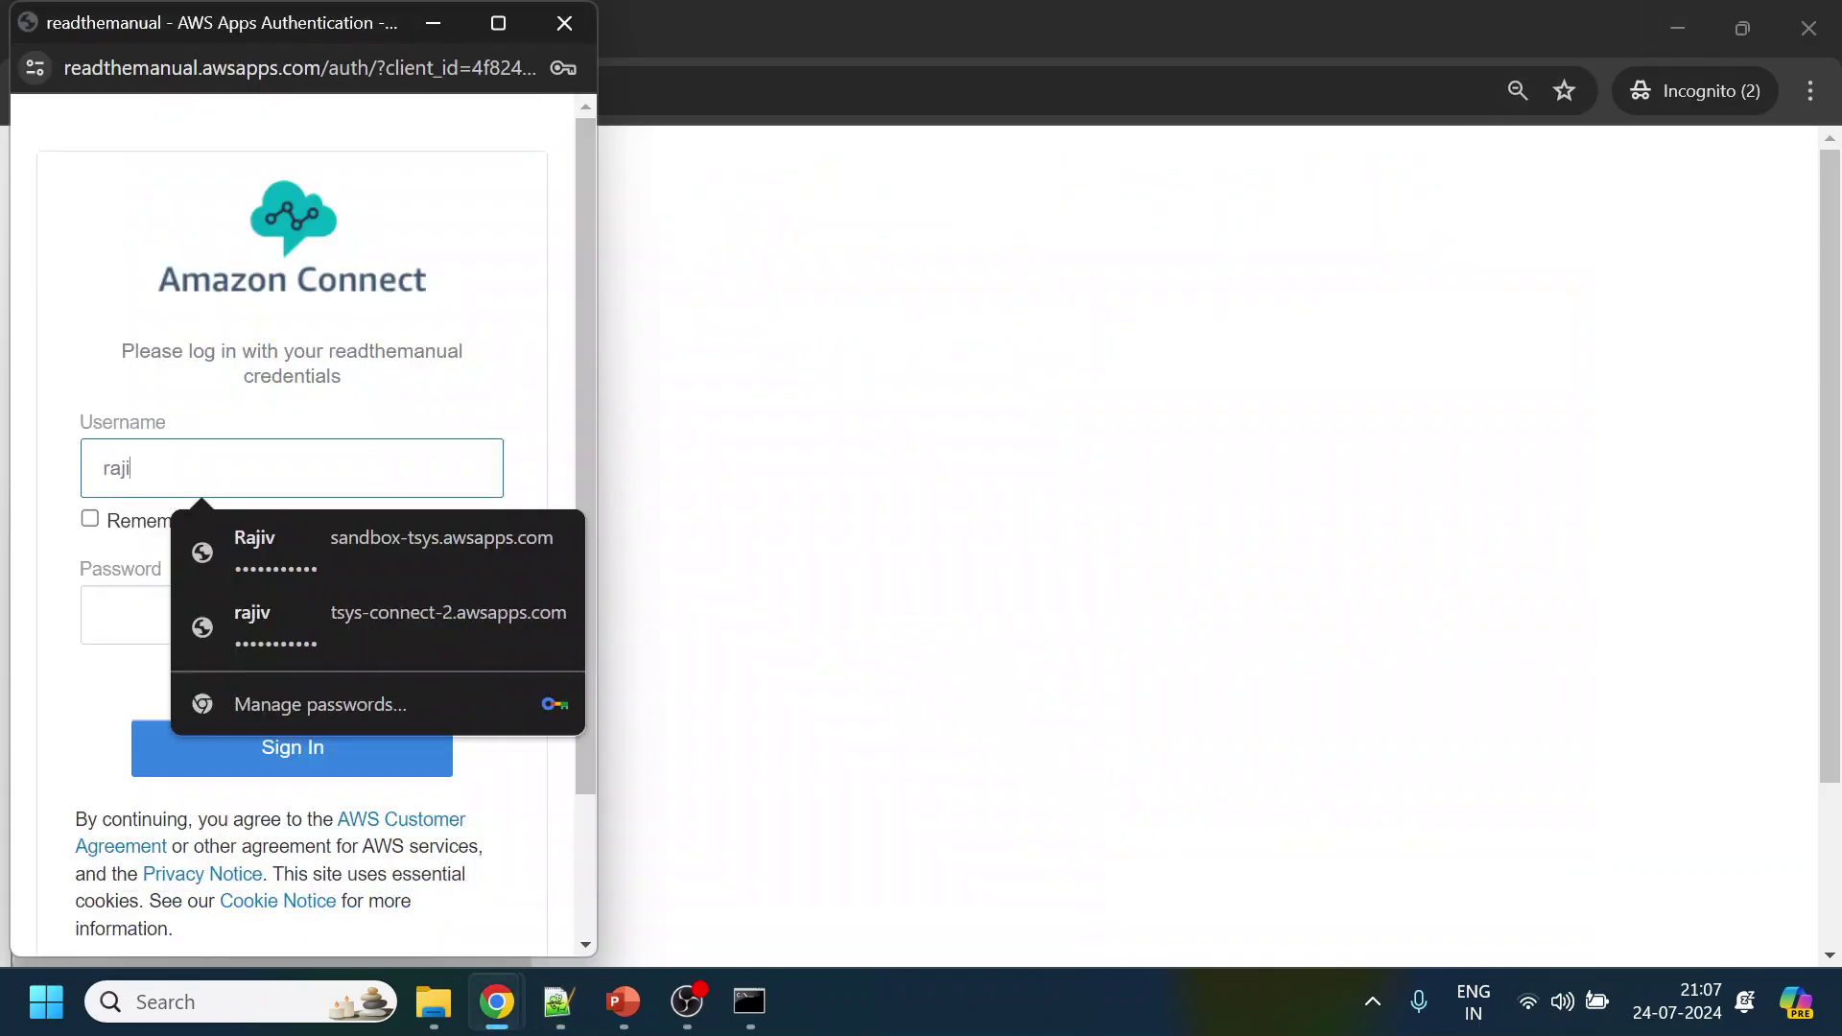
key(Tab)
key(Tab)
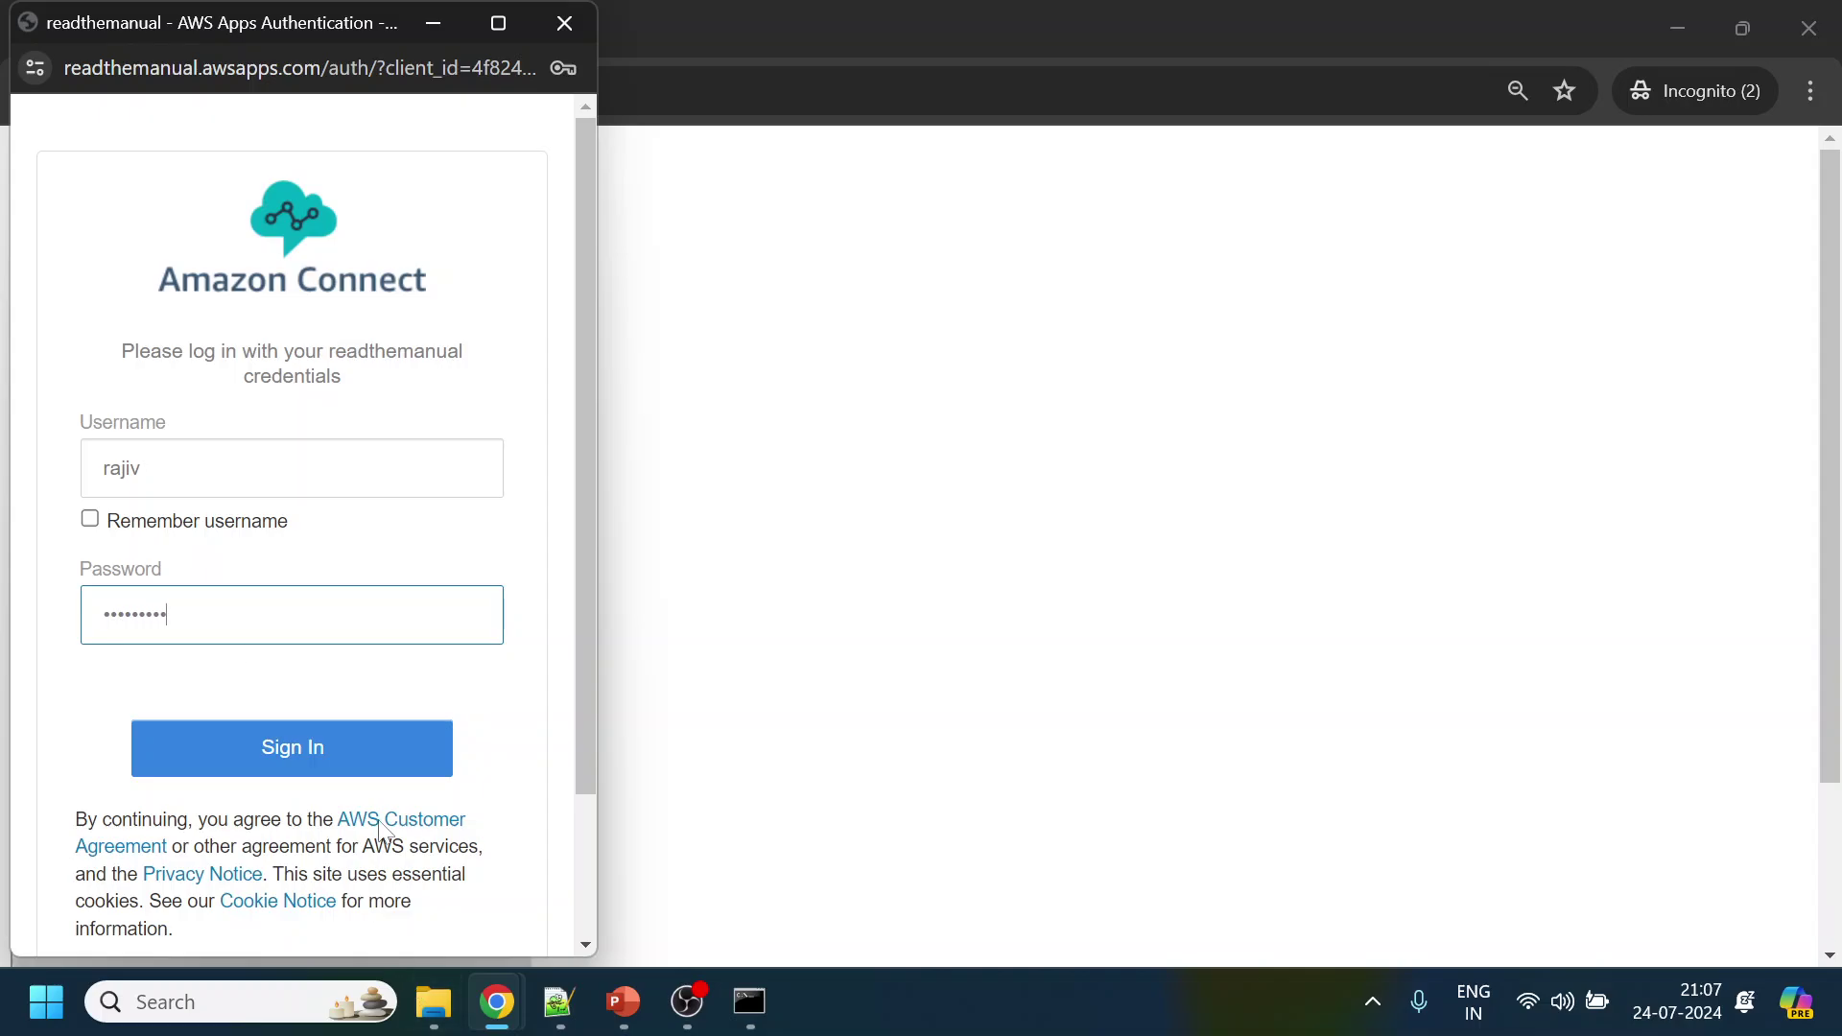
click(378, 747)
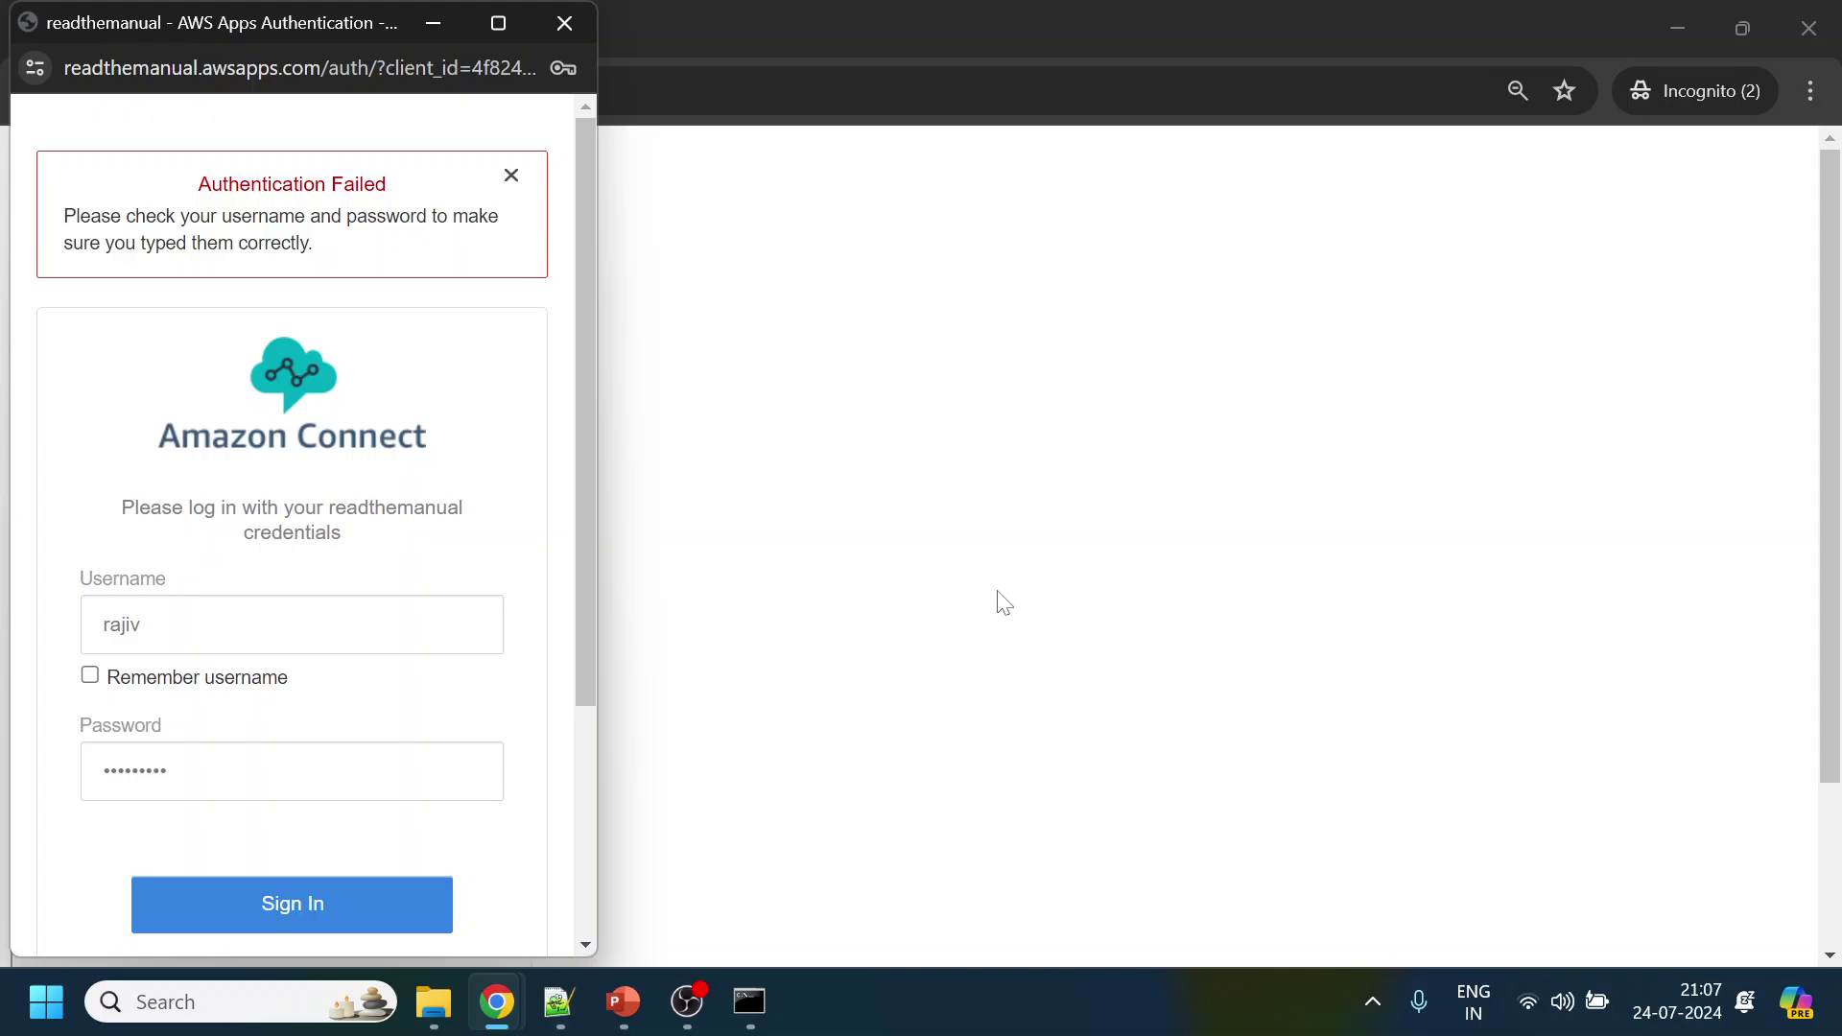
Capitalize the username's first letter and retry signing in, which still fails
key(alt+Tab)
key(alt+Tab)
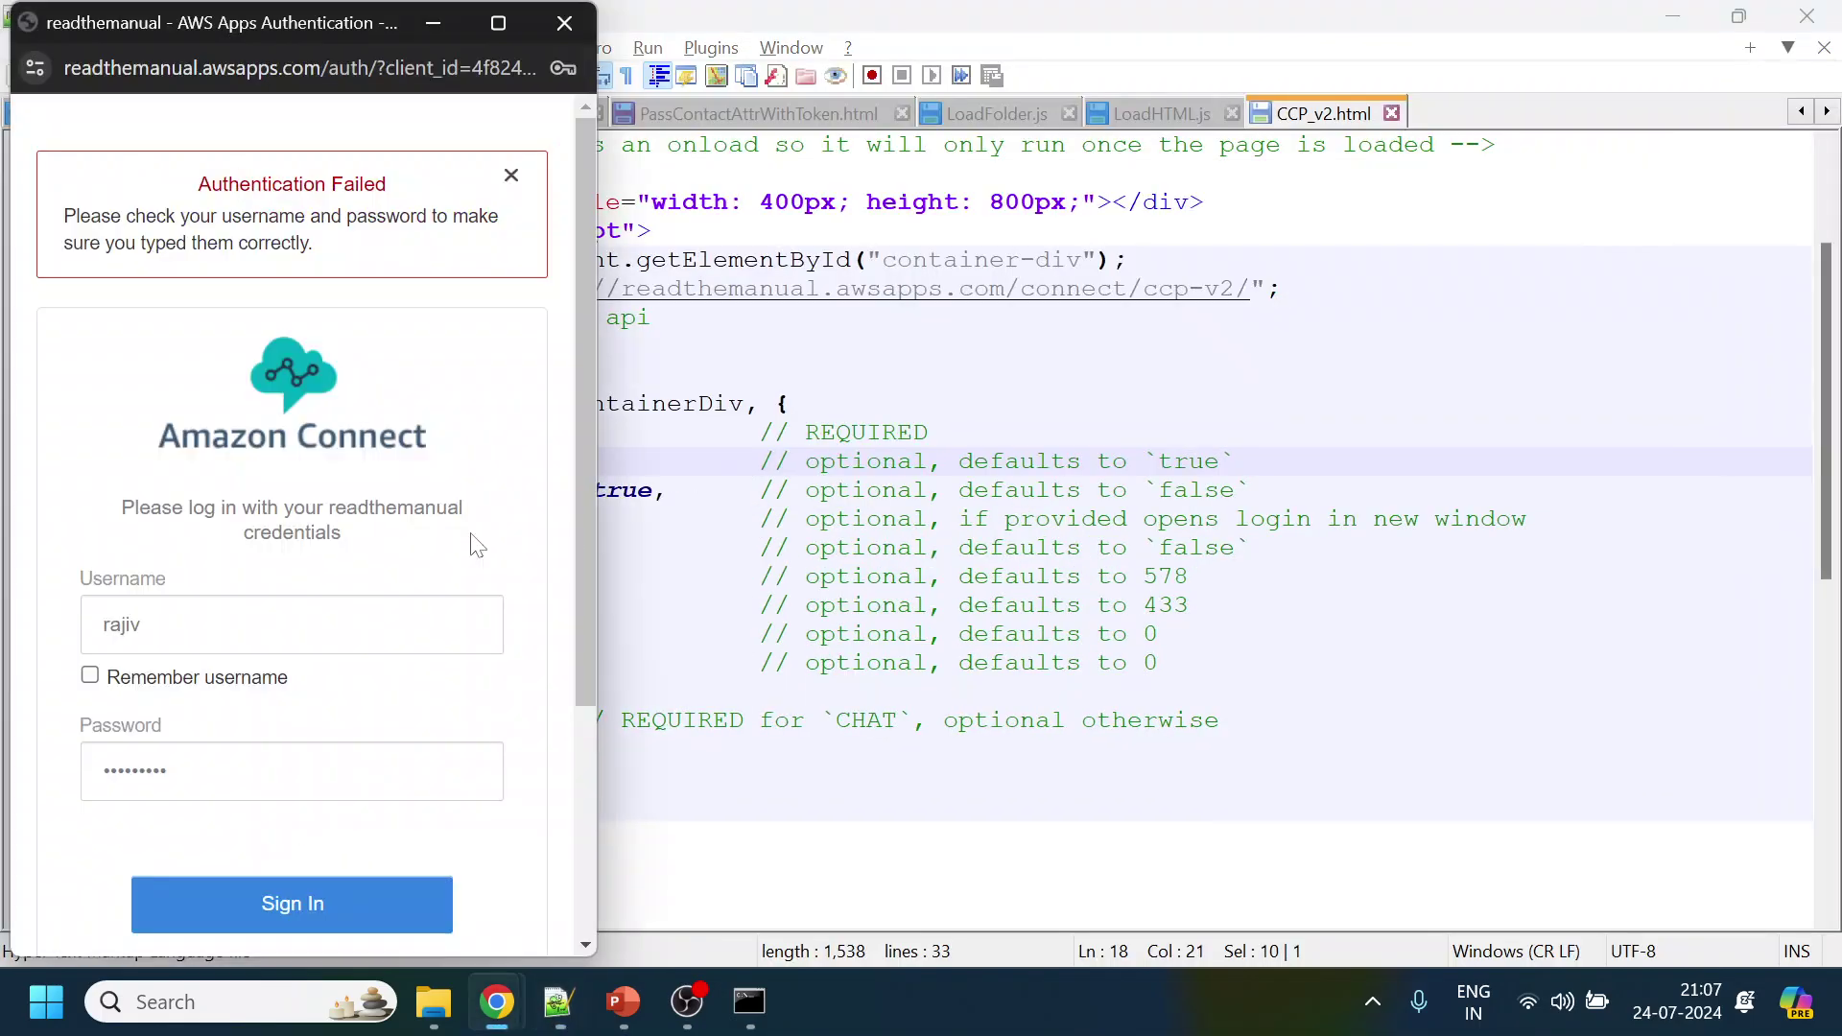
click(106, 625)
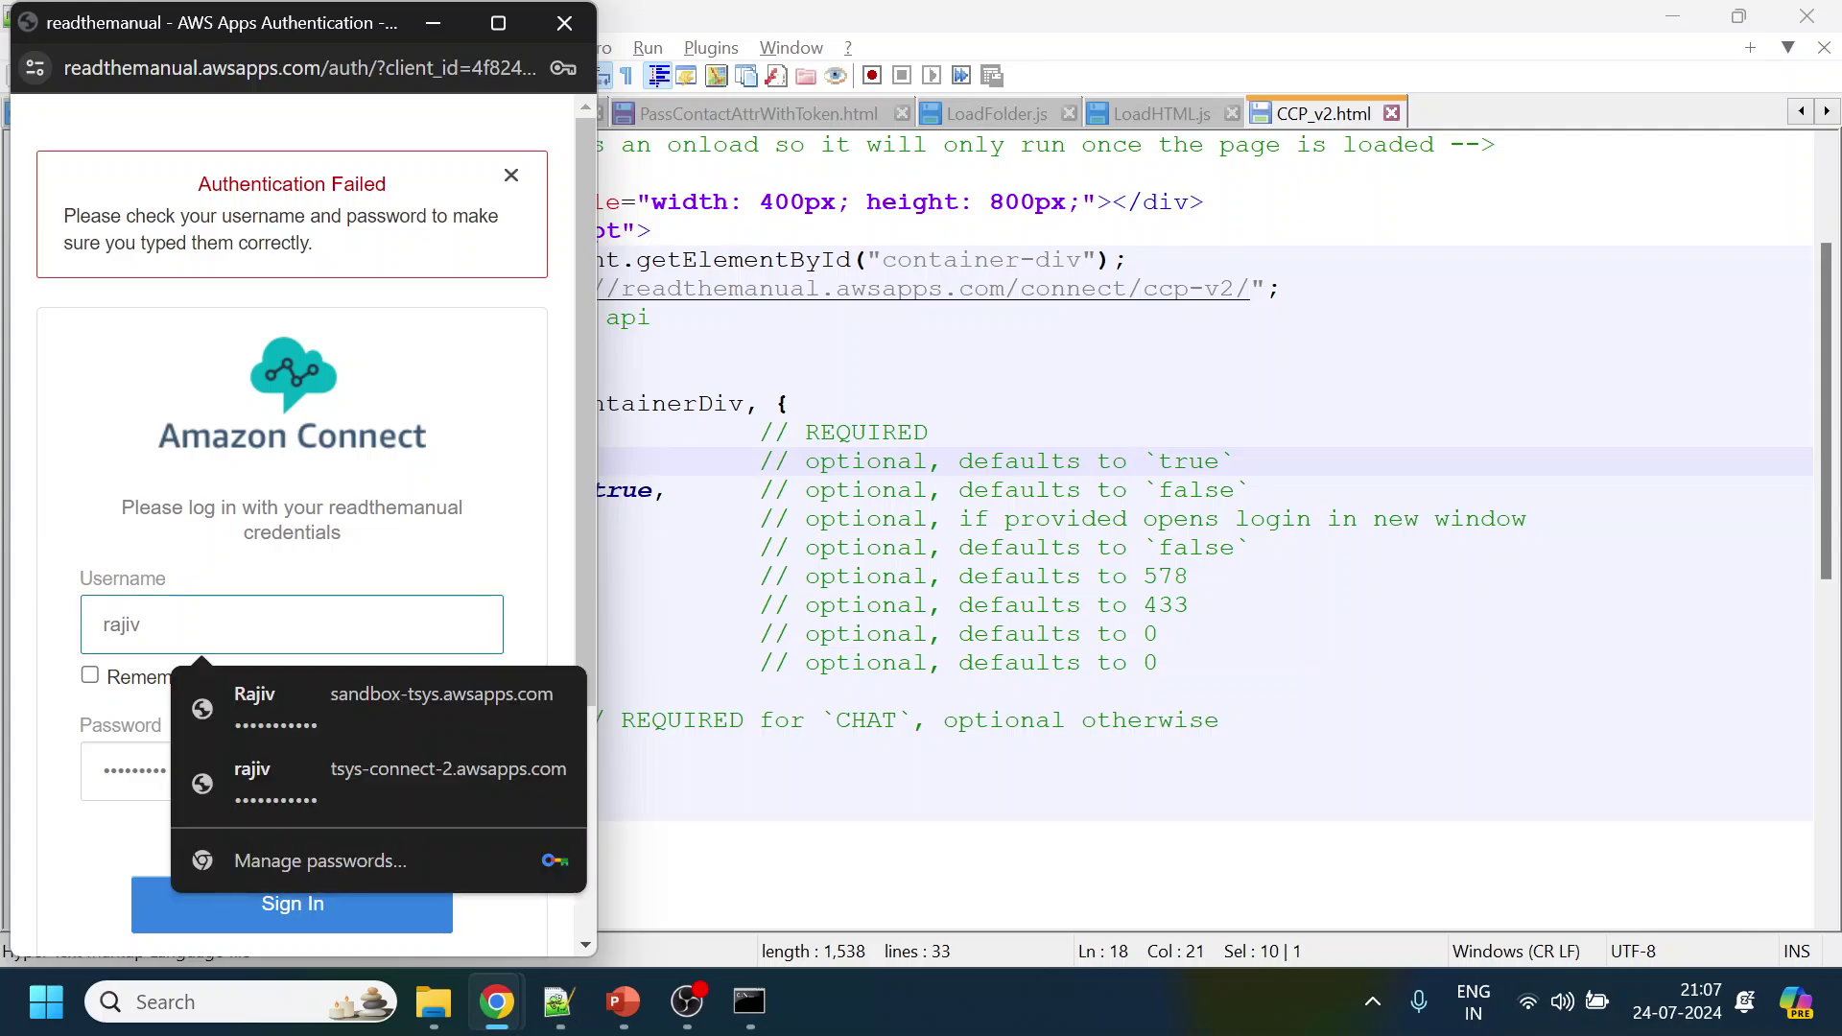
key(BackSpace)
text(R)
click(199, 901)
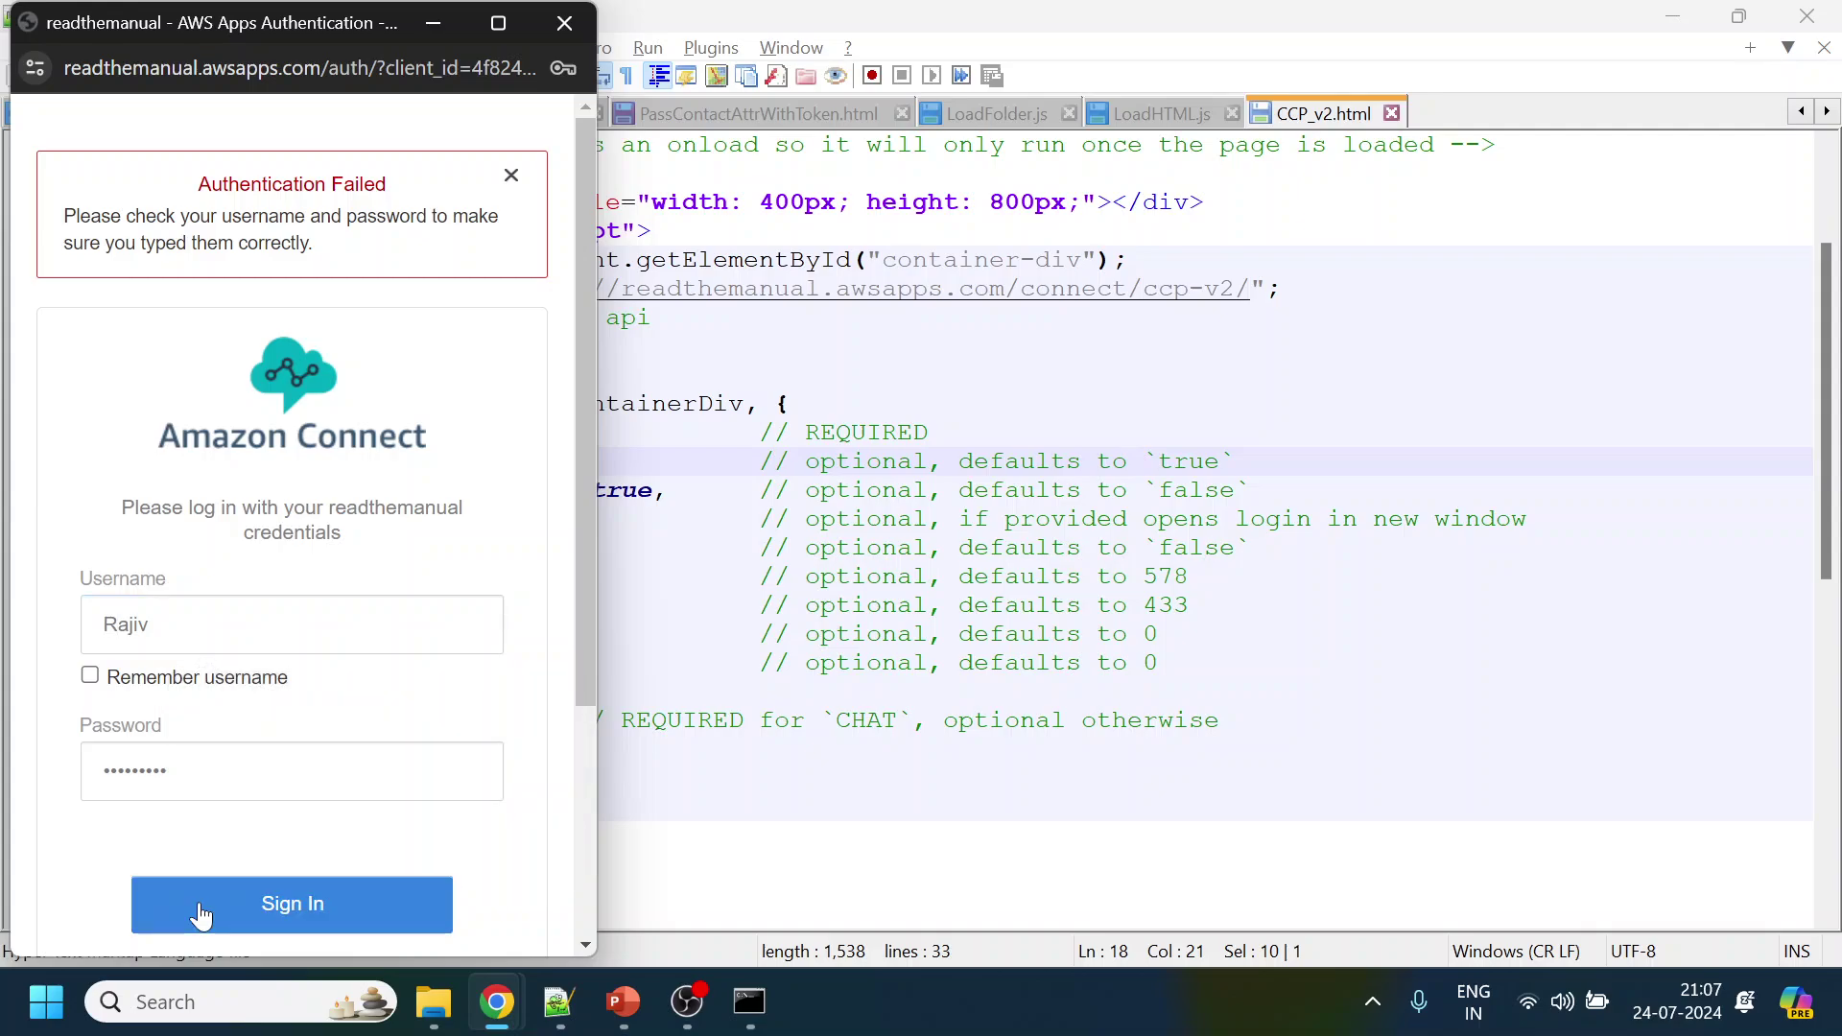
click(199, 904)
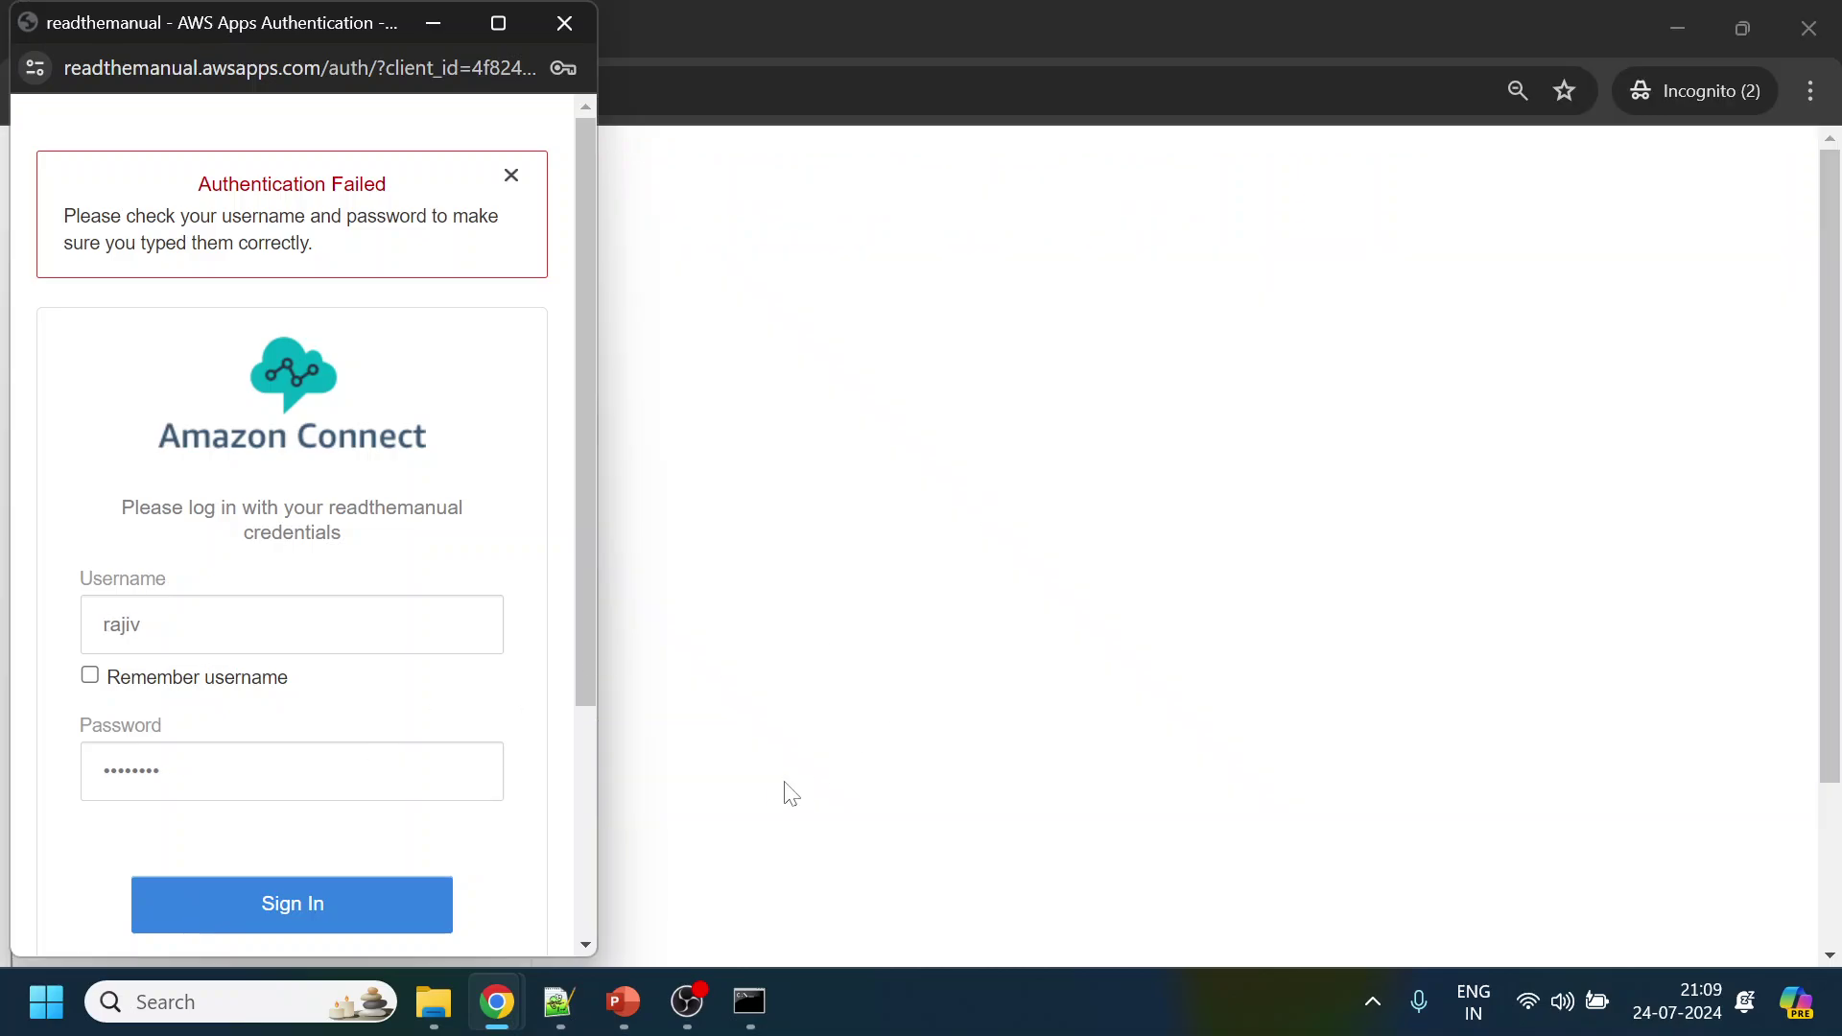
mouse_move(535, 1008)
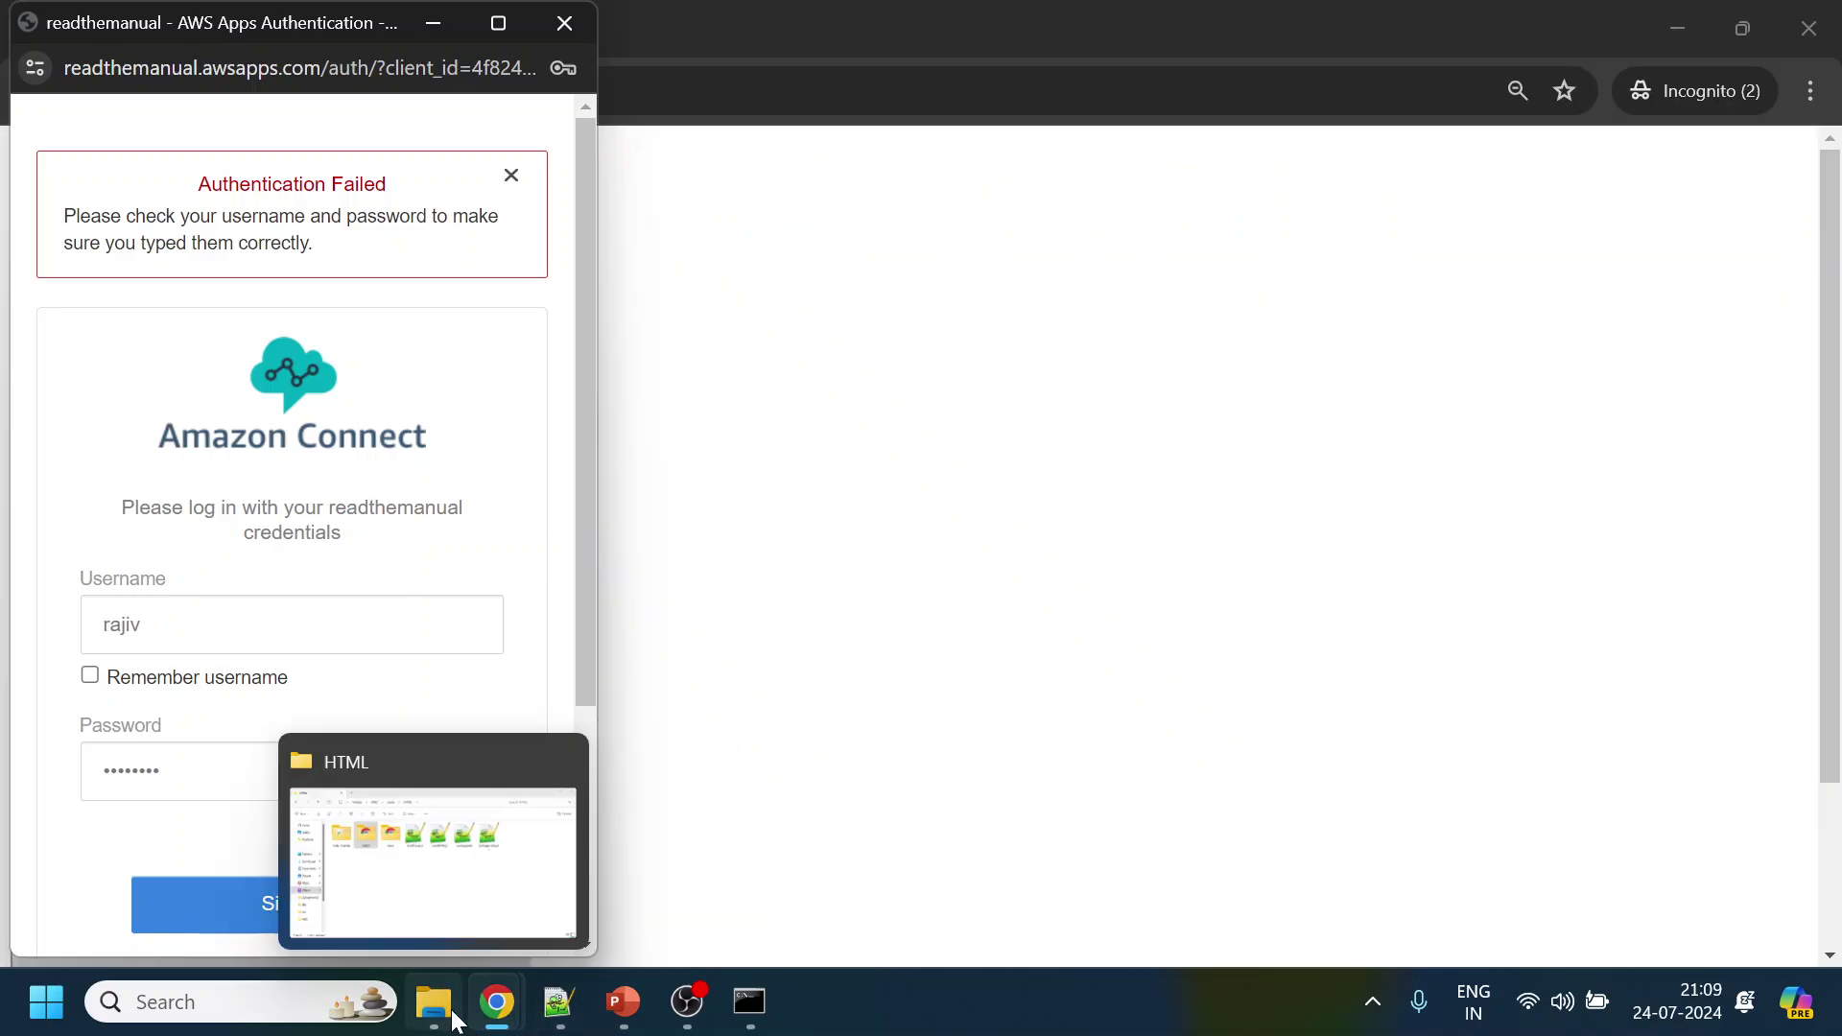
Save the unchanged user, then retype the password and sign in, reaching Access denied
click(287, 863)
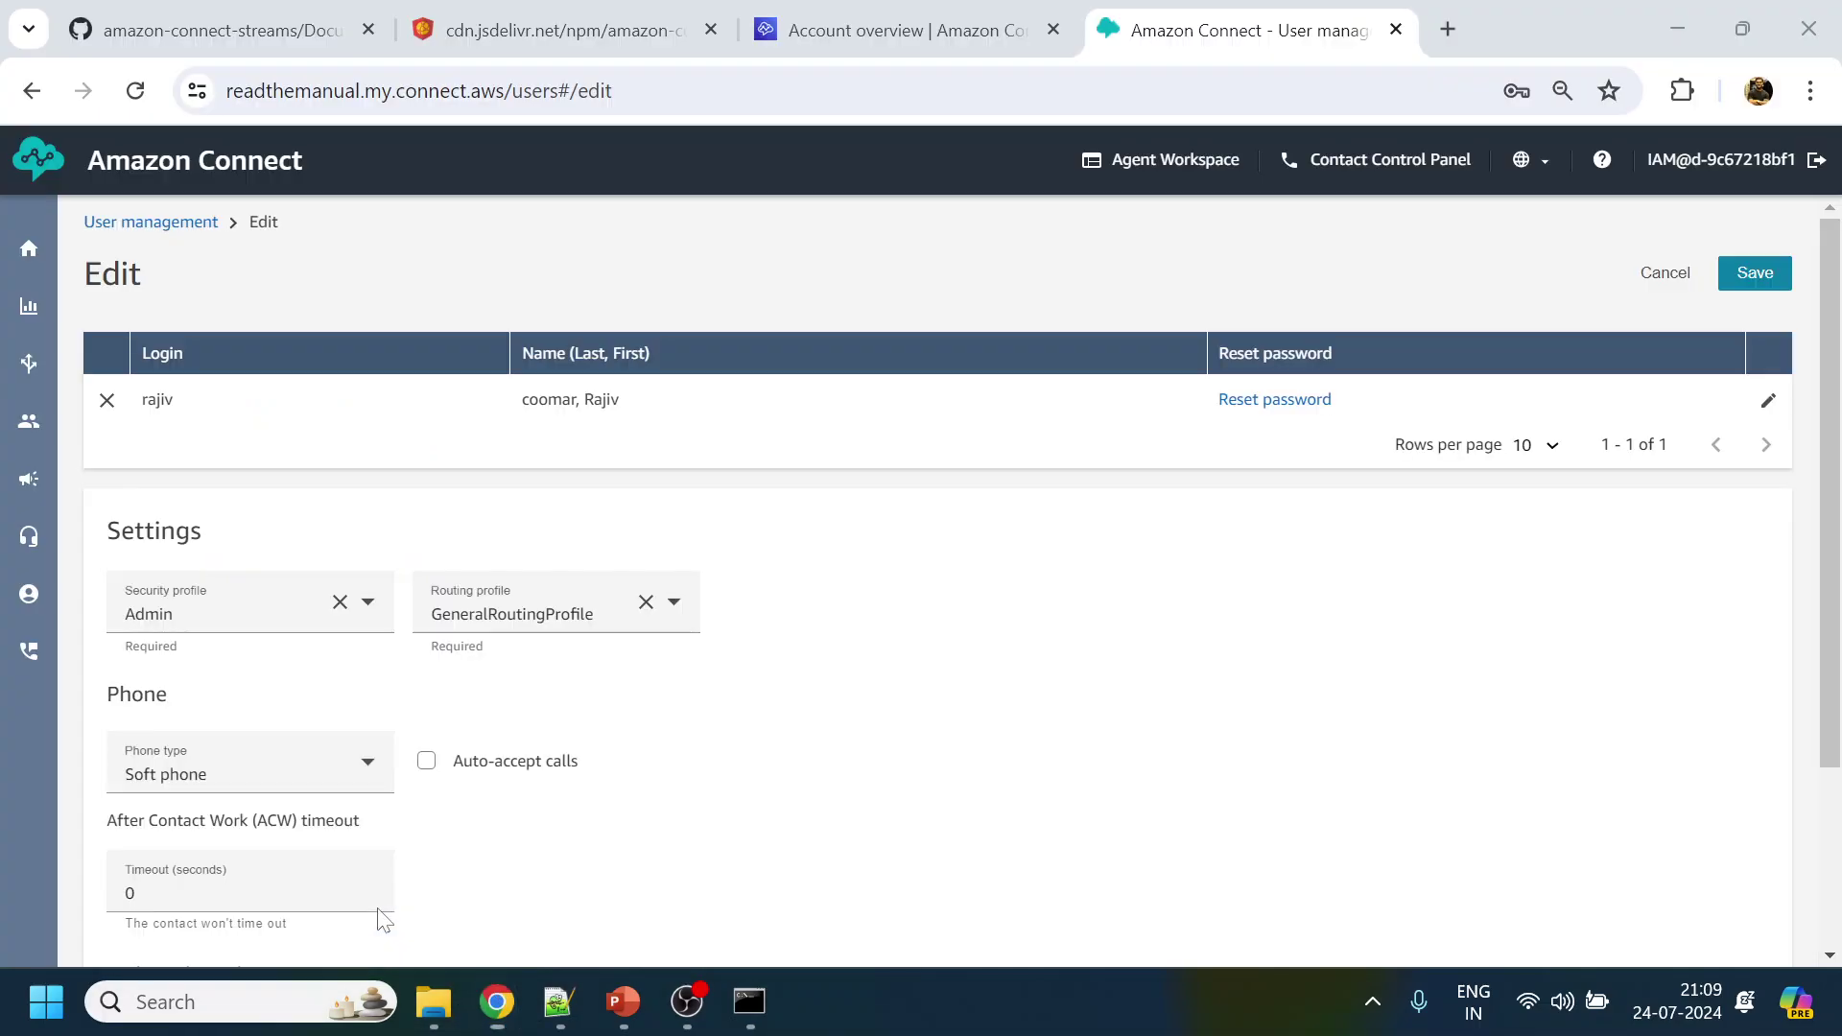
click(1754, 275)
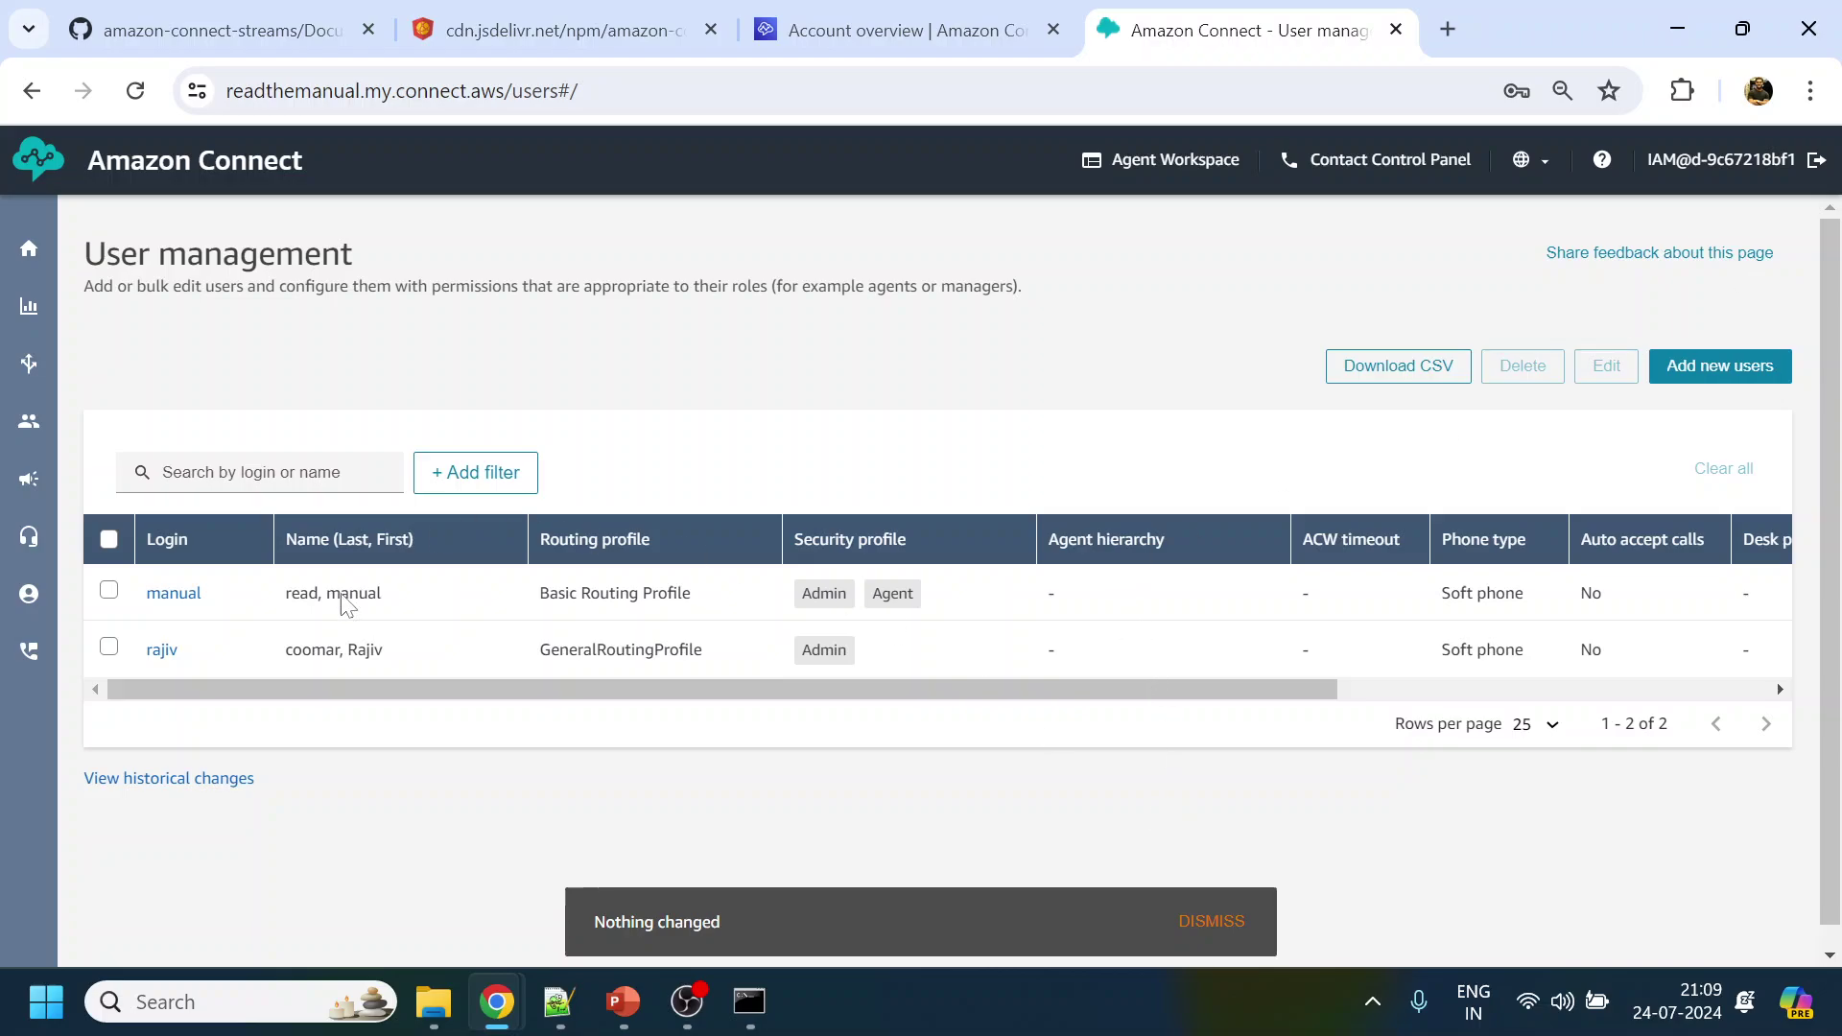
mouse_move(497, 998)
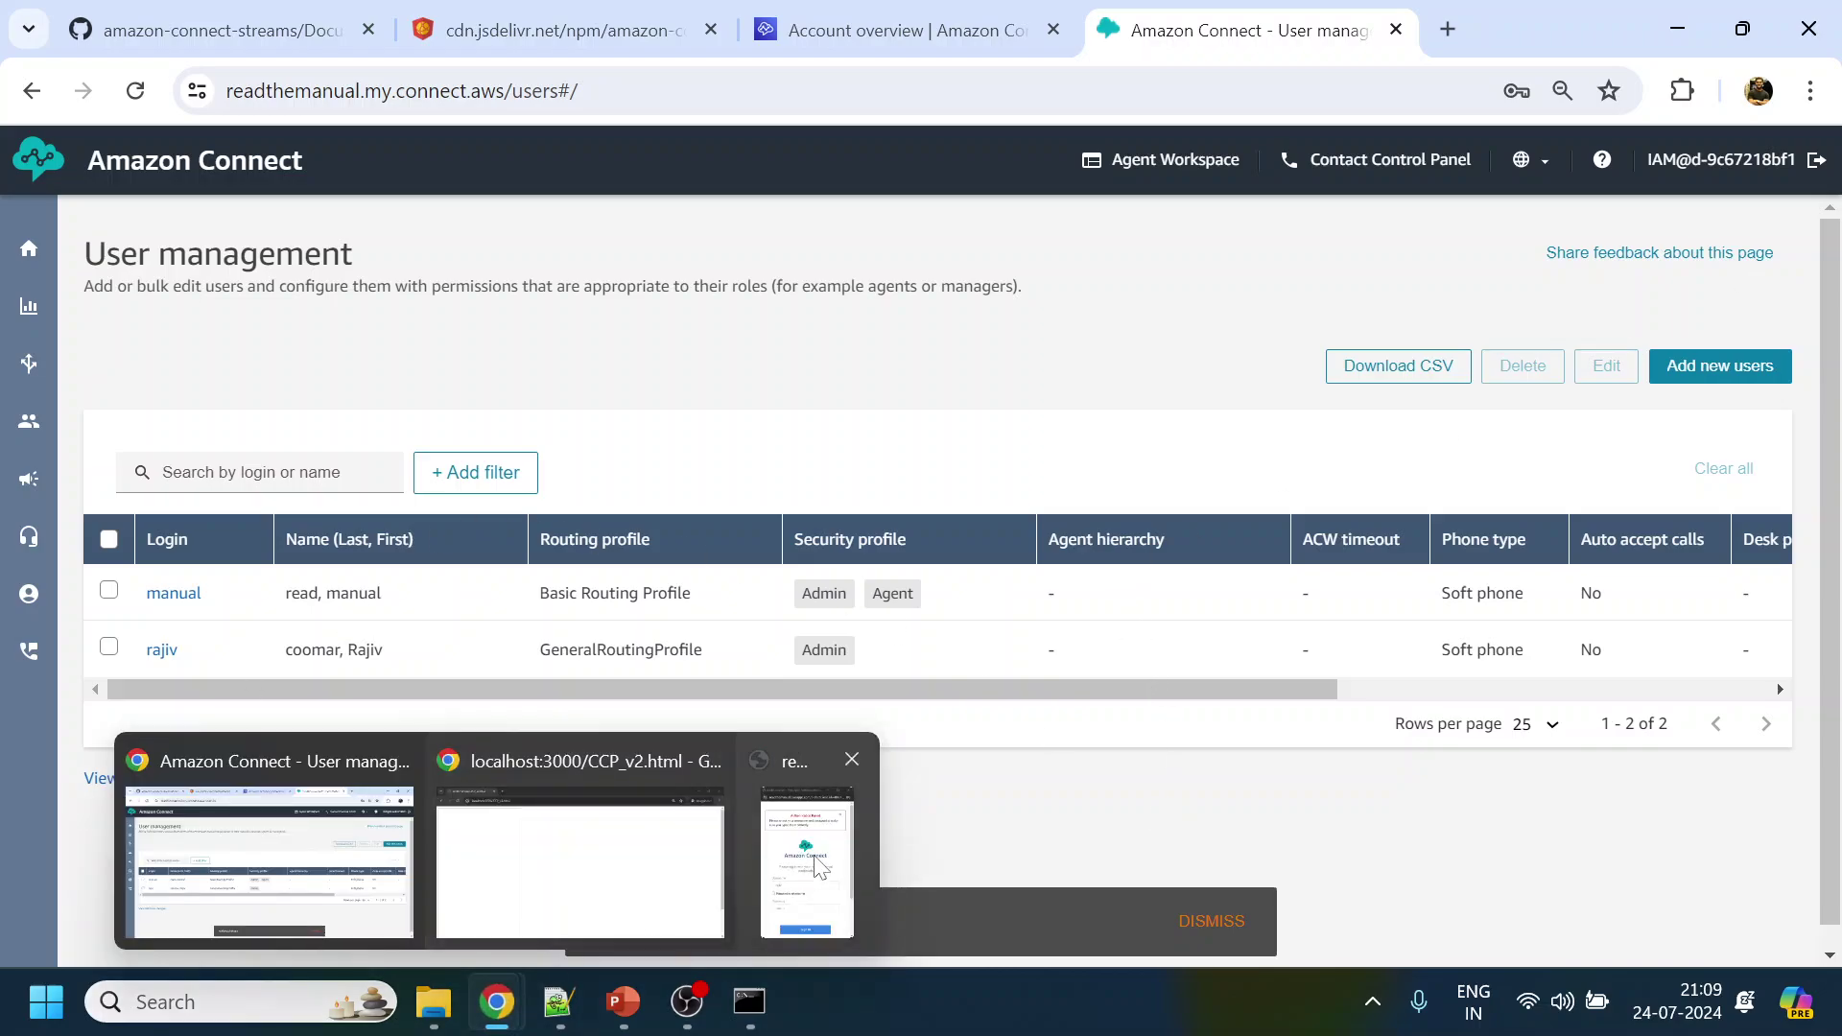
click(819, 866)
drag(240, 758, 5, 760)
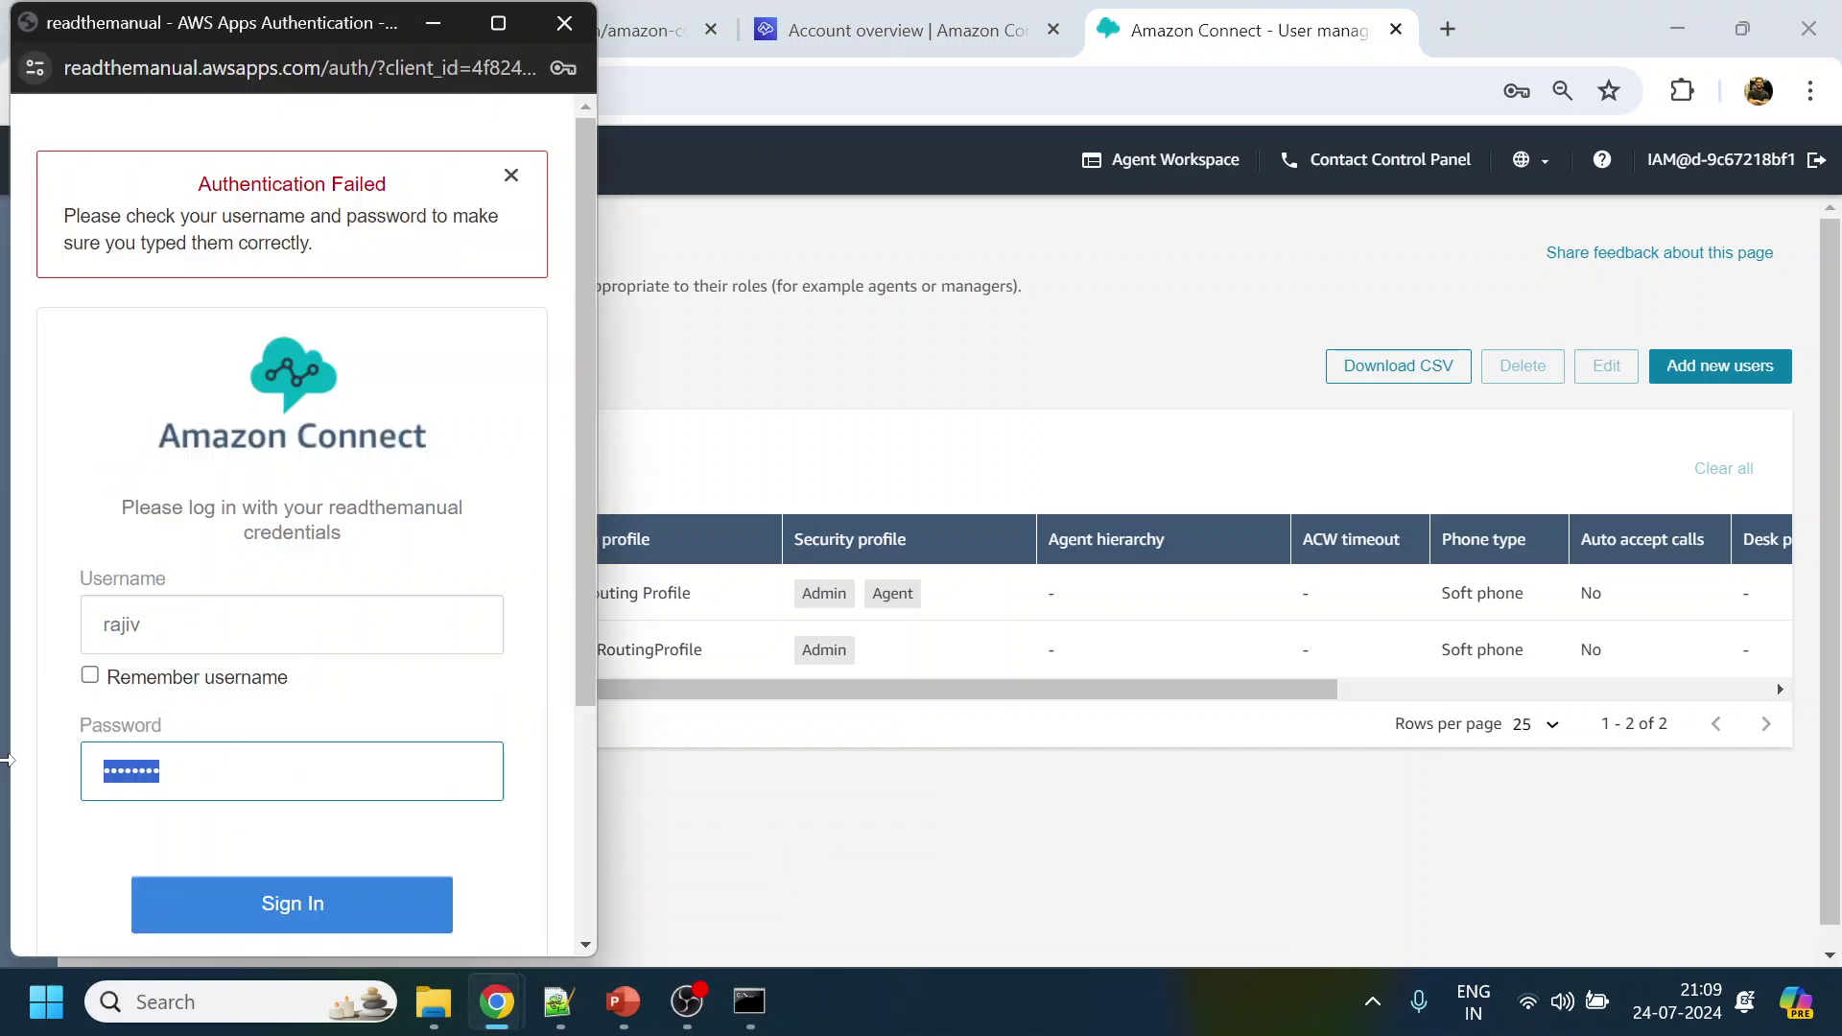
text(••••••••)
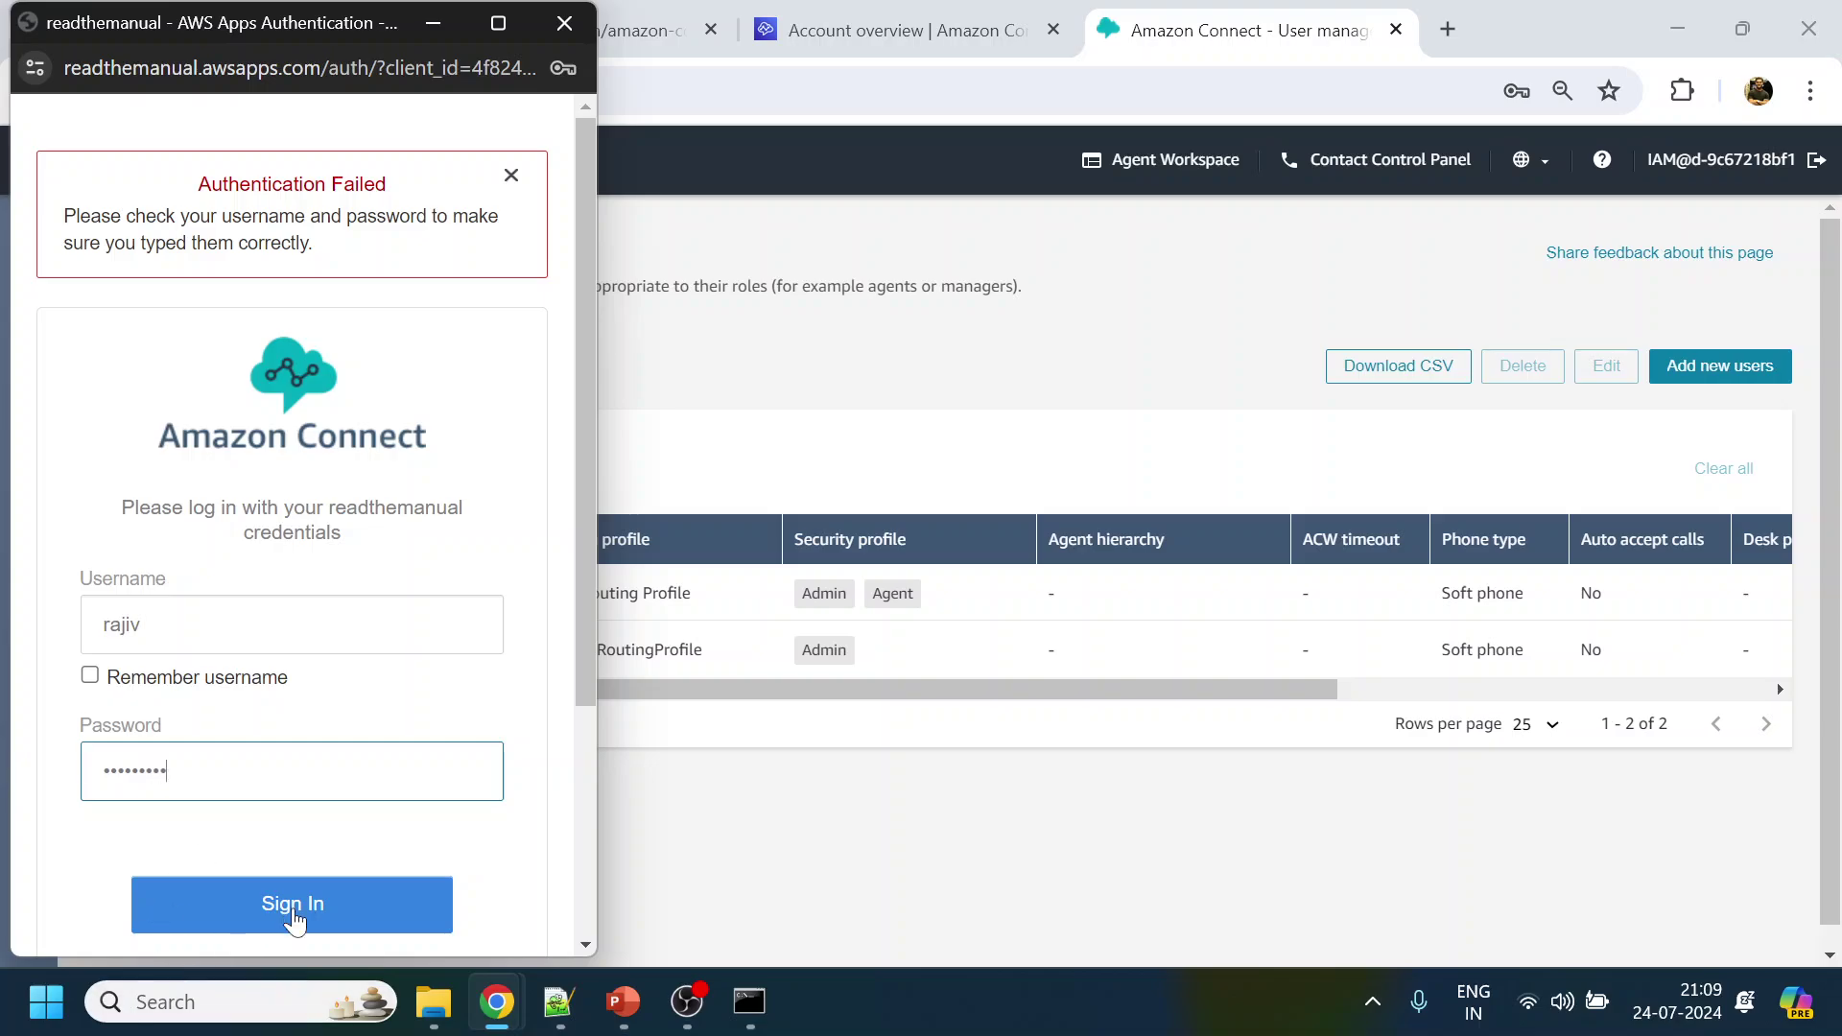
click(293, 905)
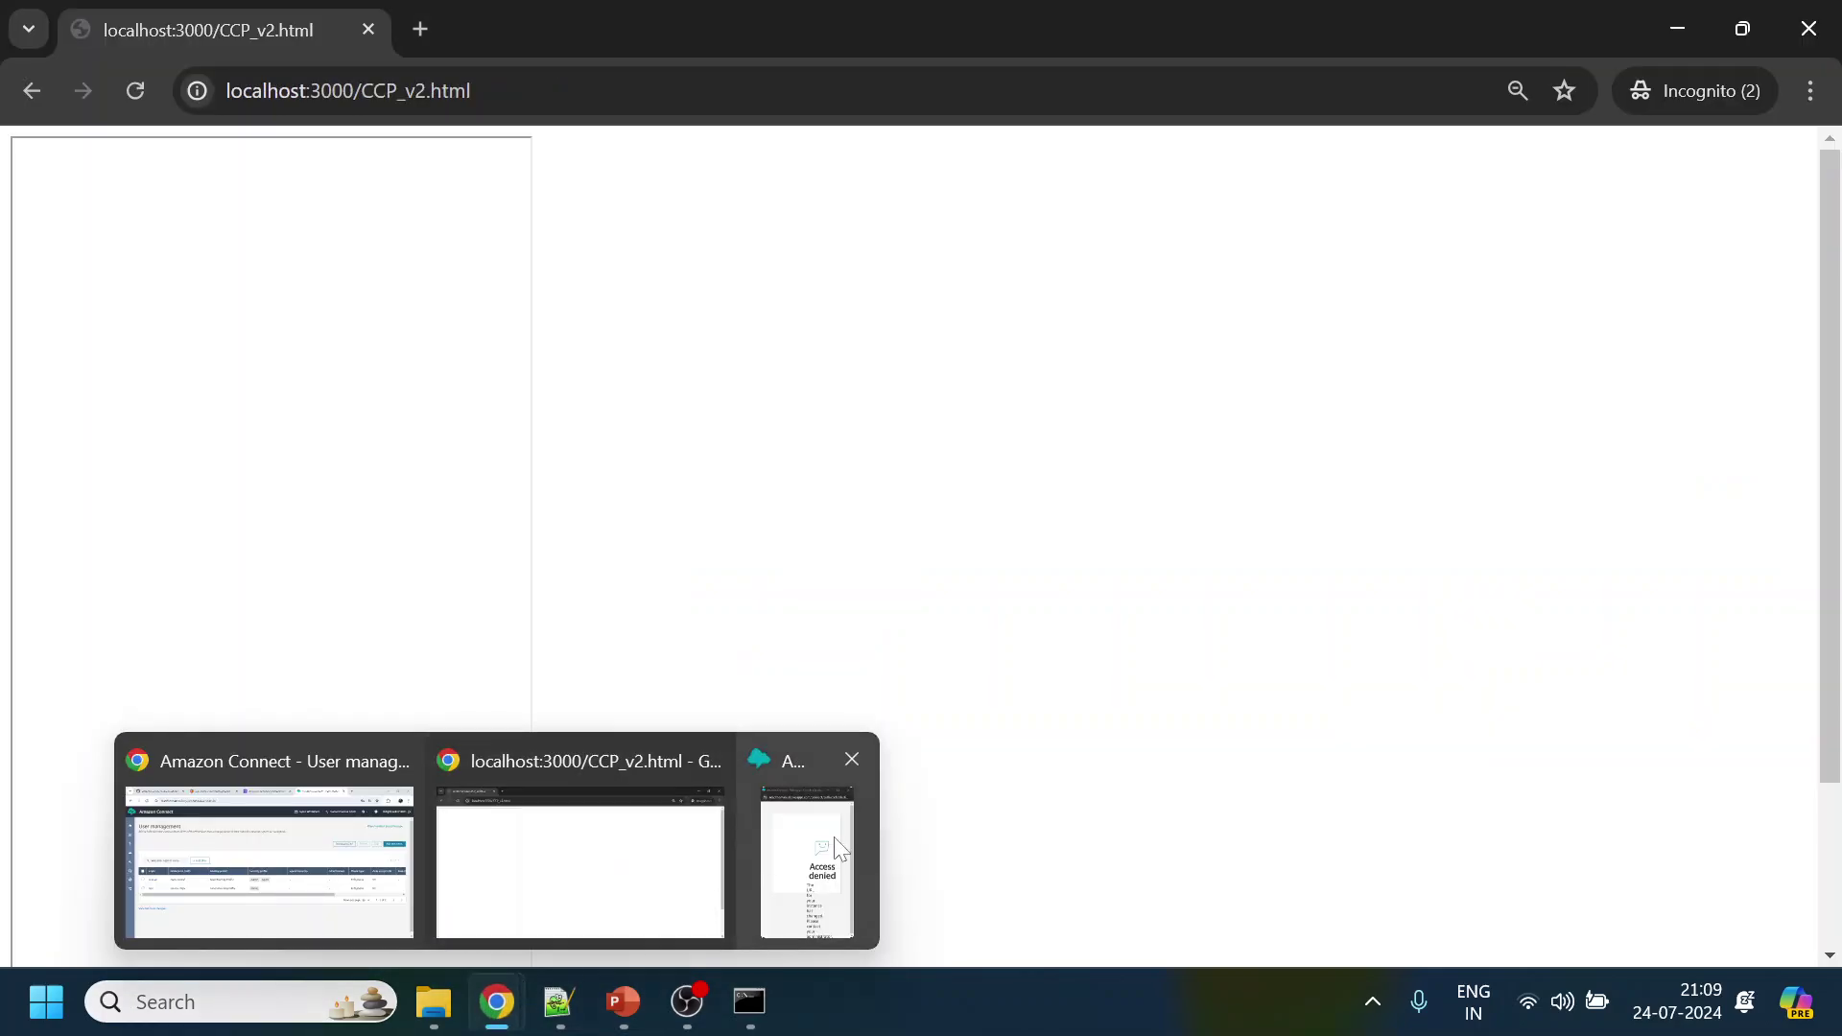
click(809, 869)
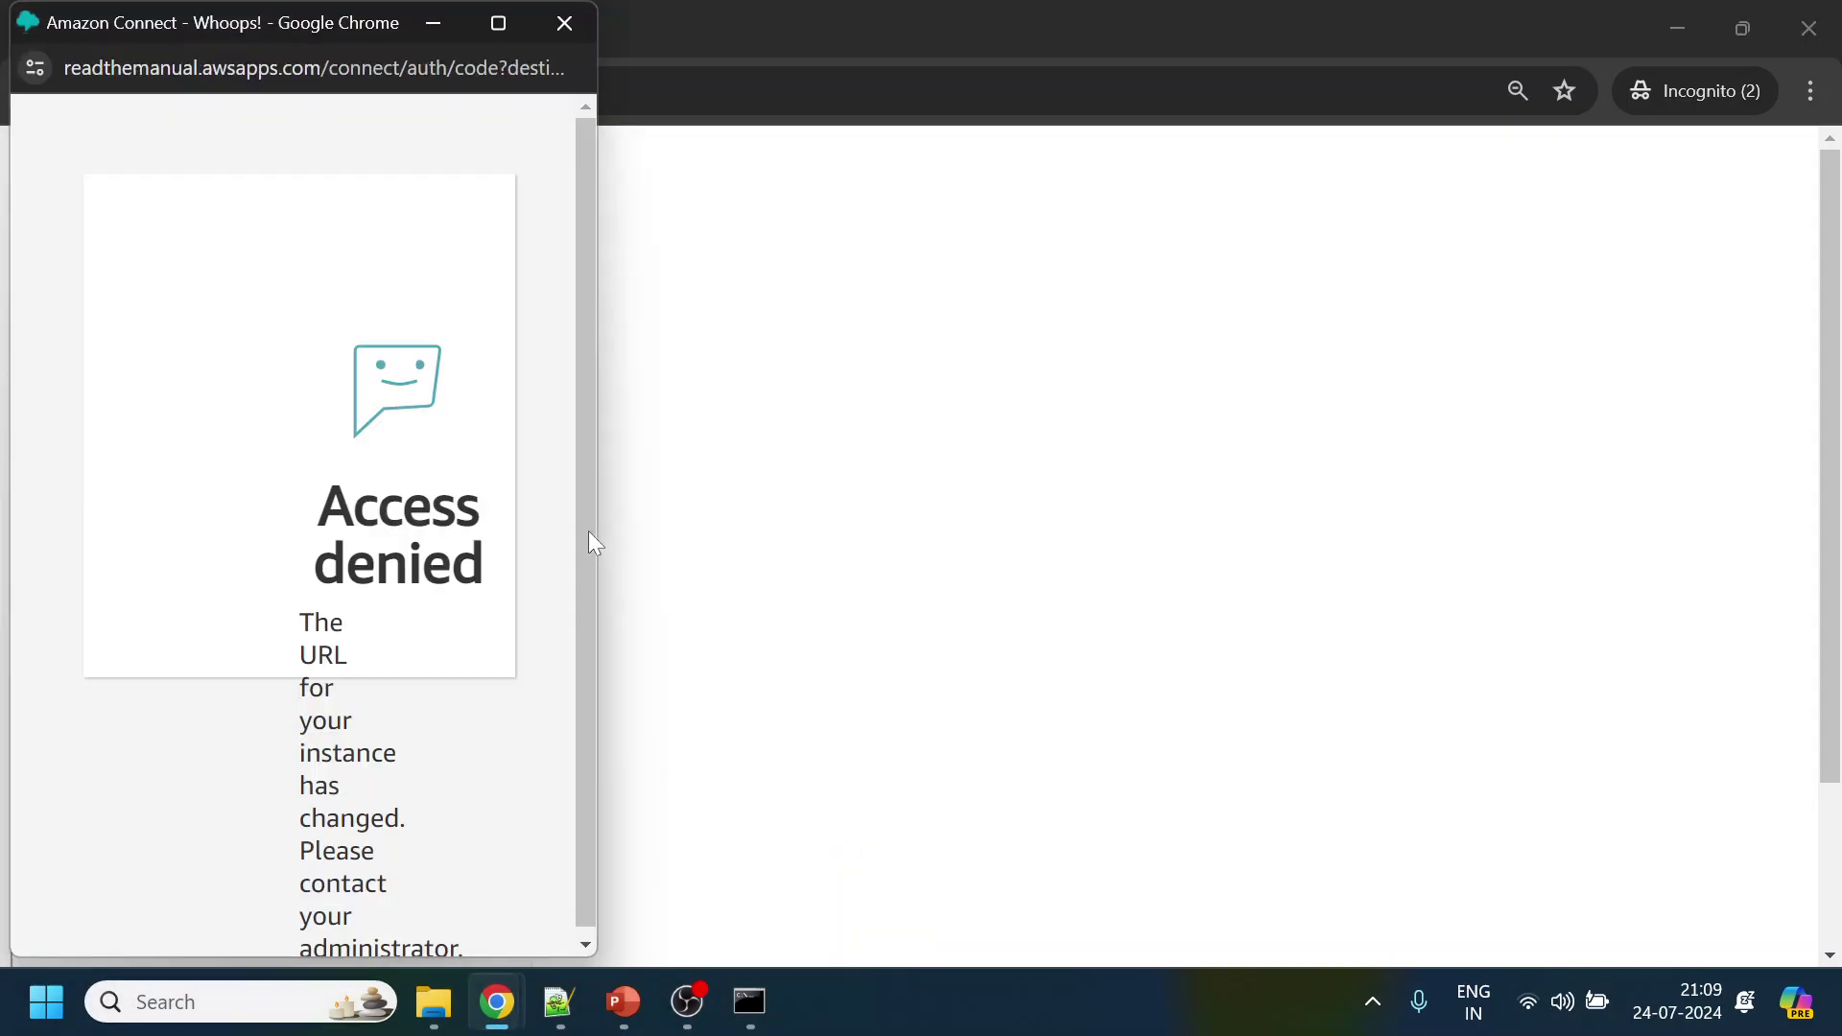
Allow microphone access on the CCP page and set the agent status to Available
click(500, 27)
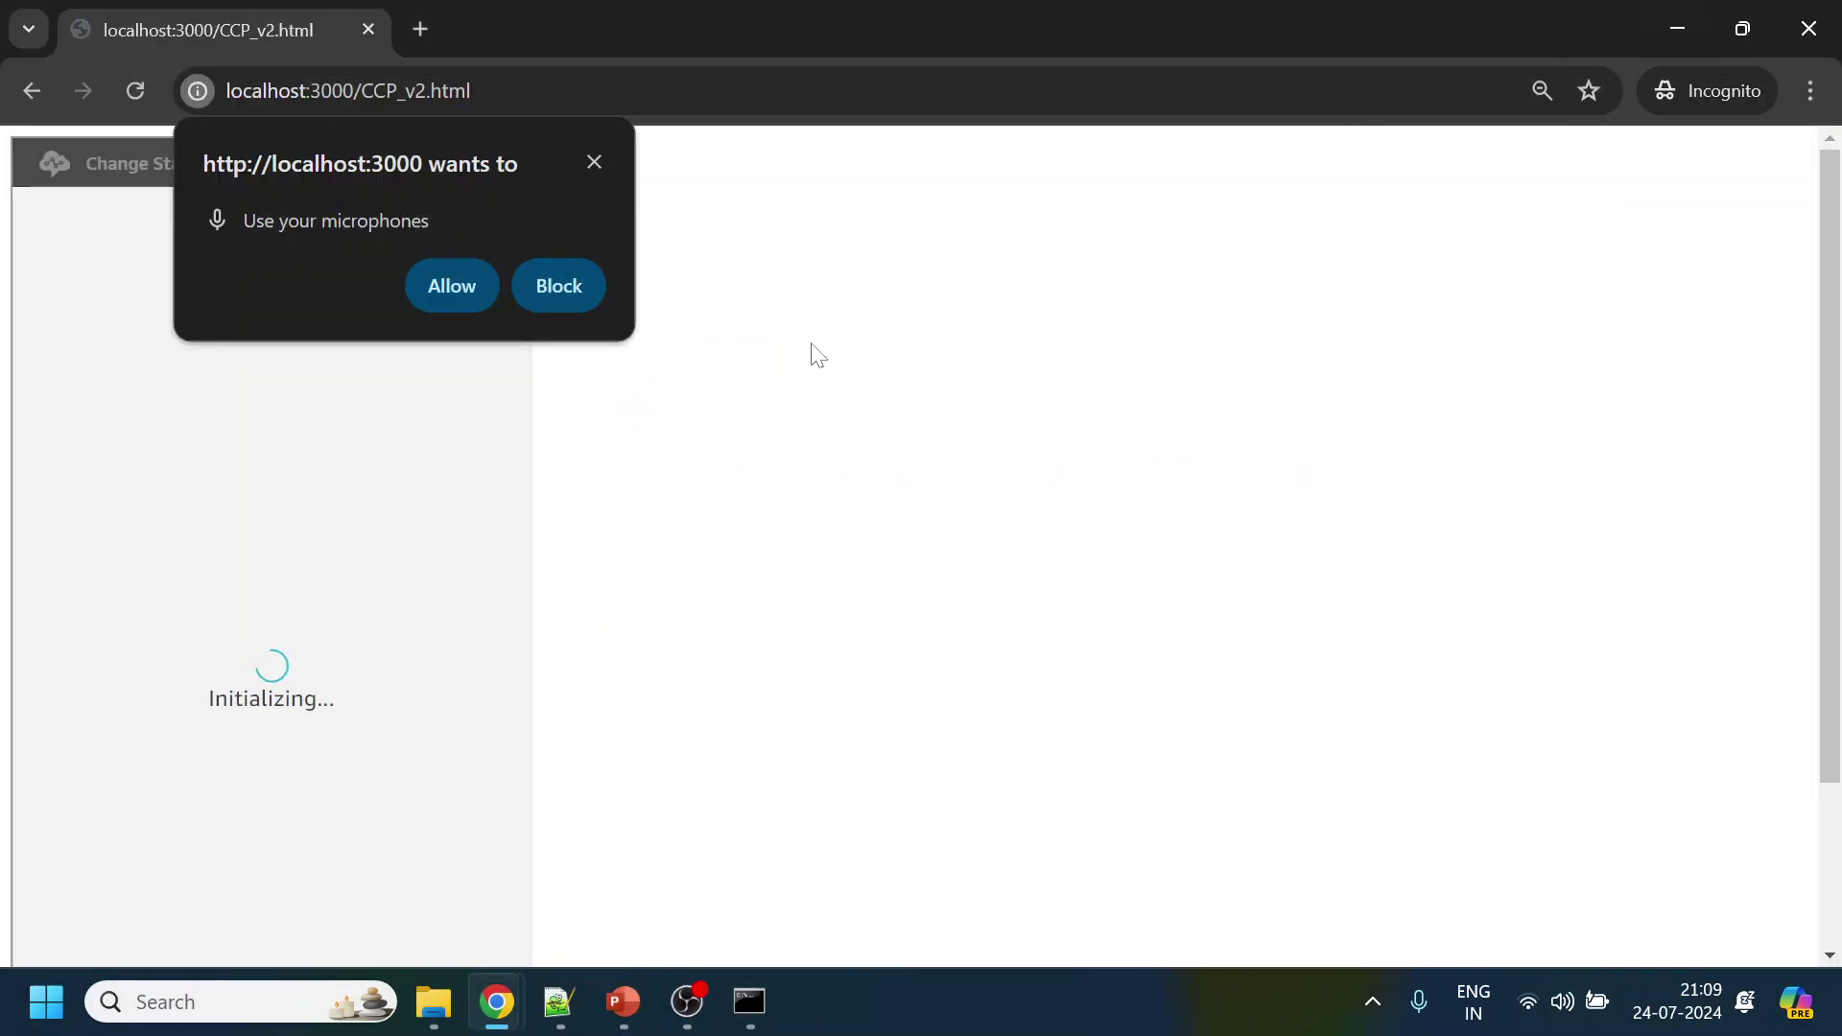
click(460, 291)
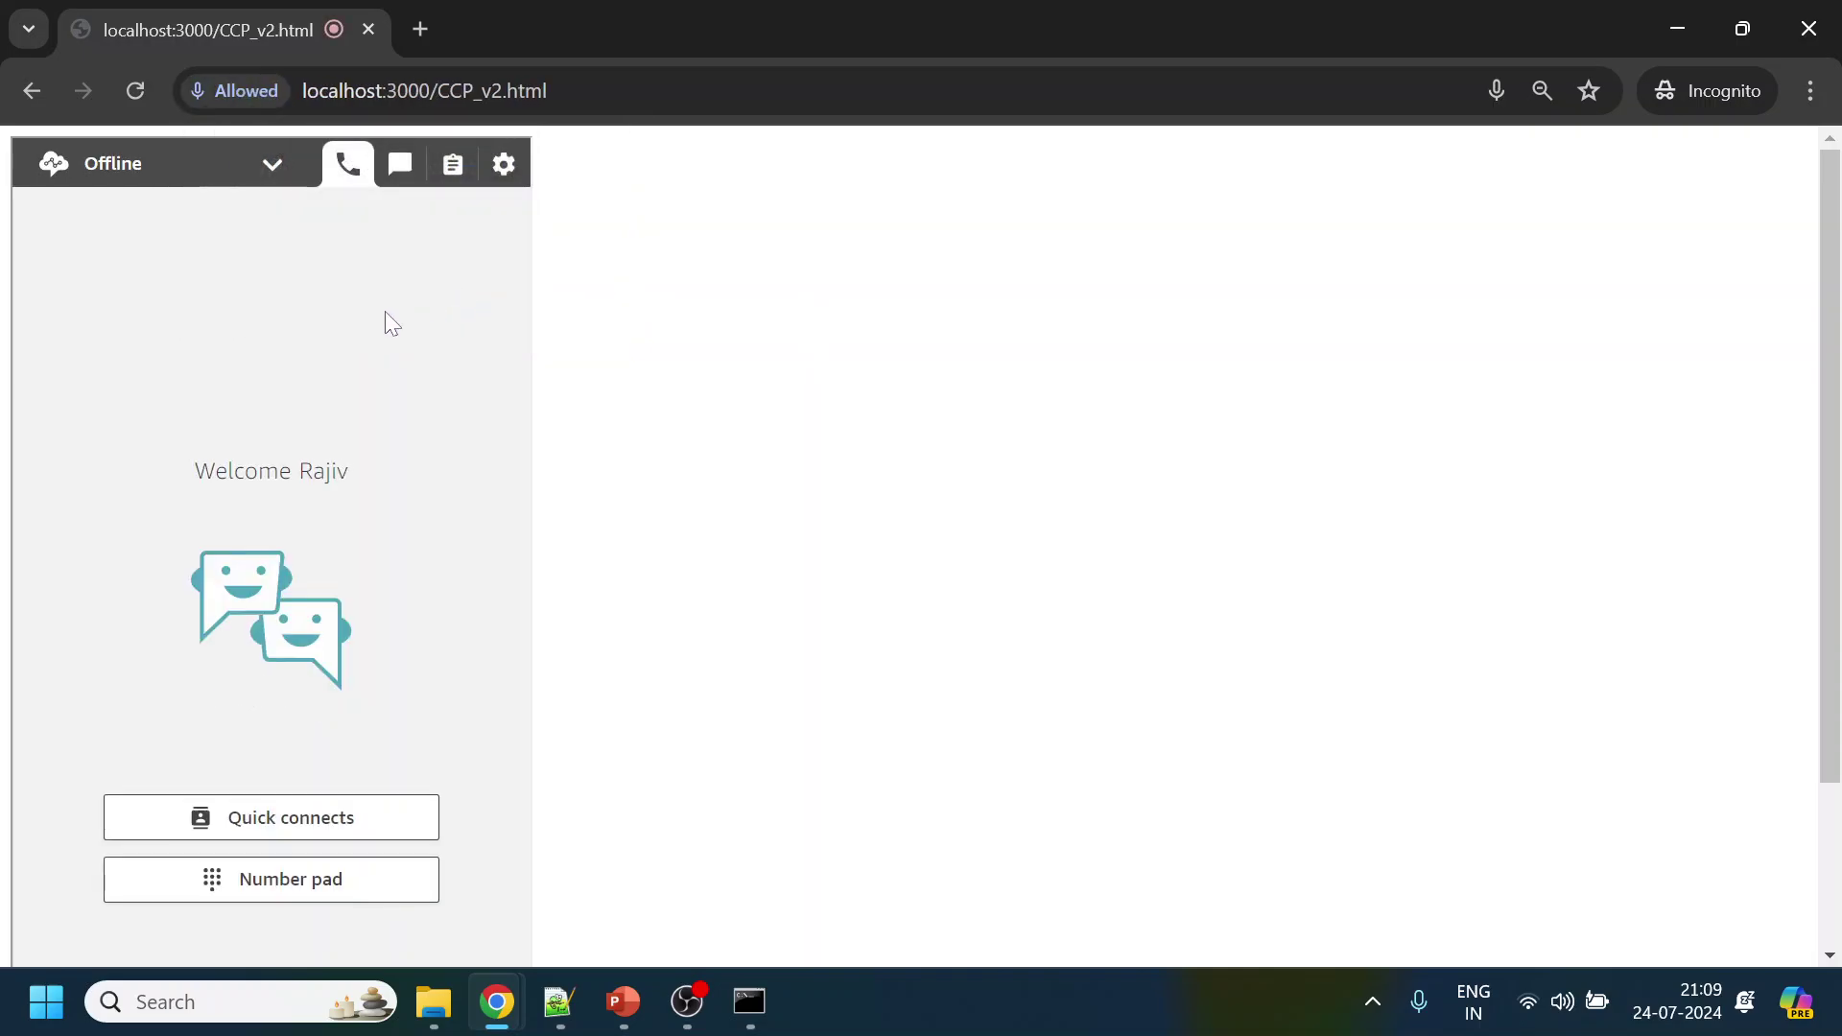
click(248, 180)
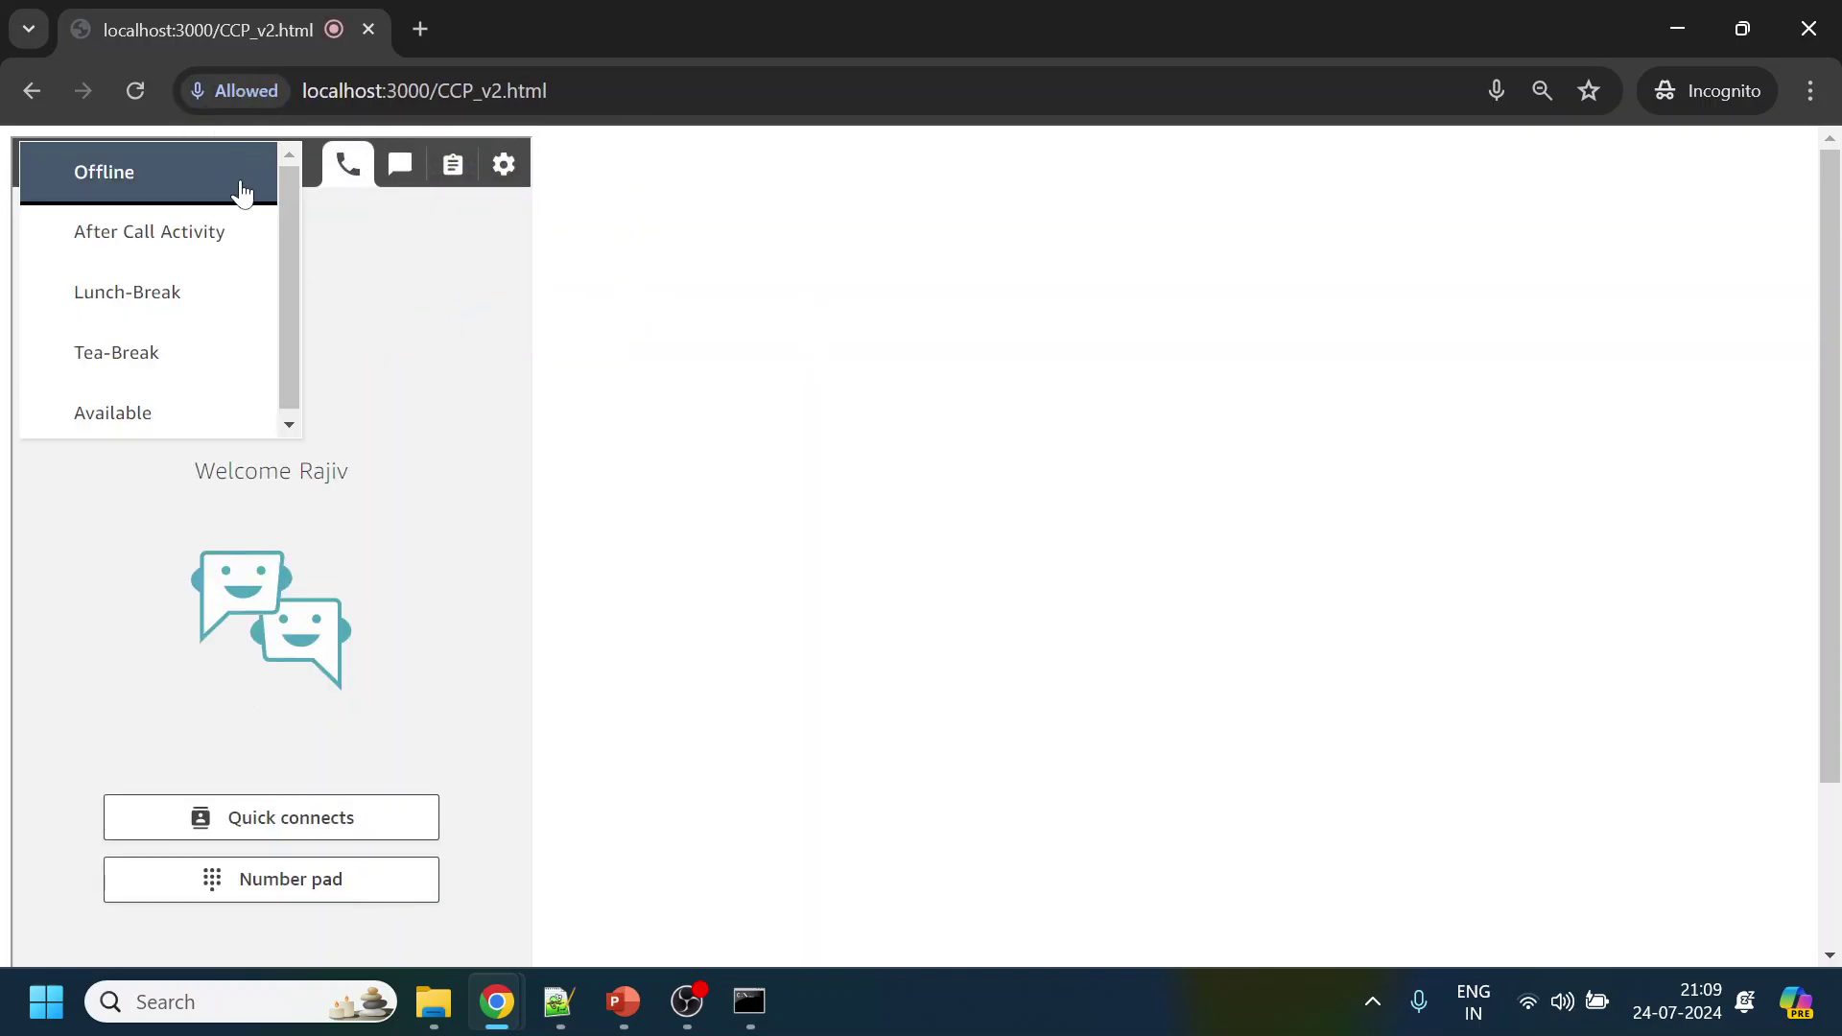
click(204, 409)
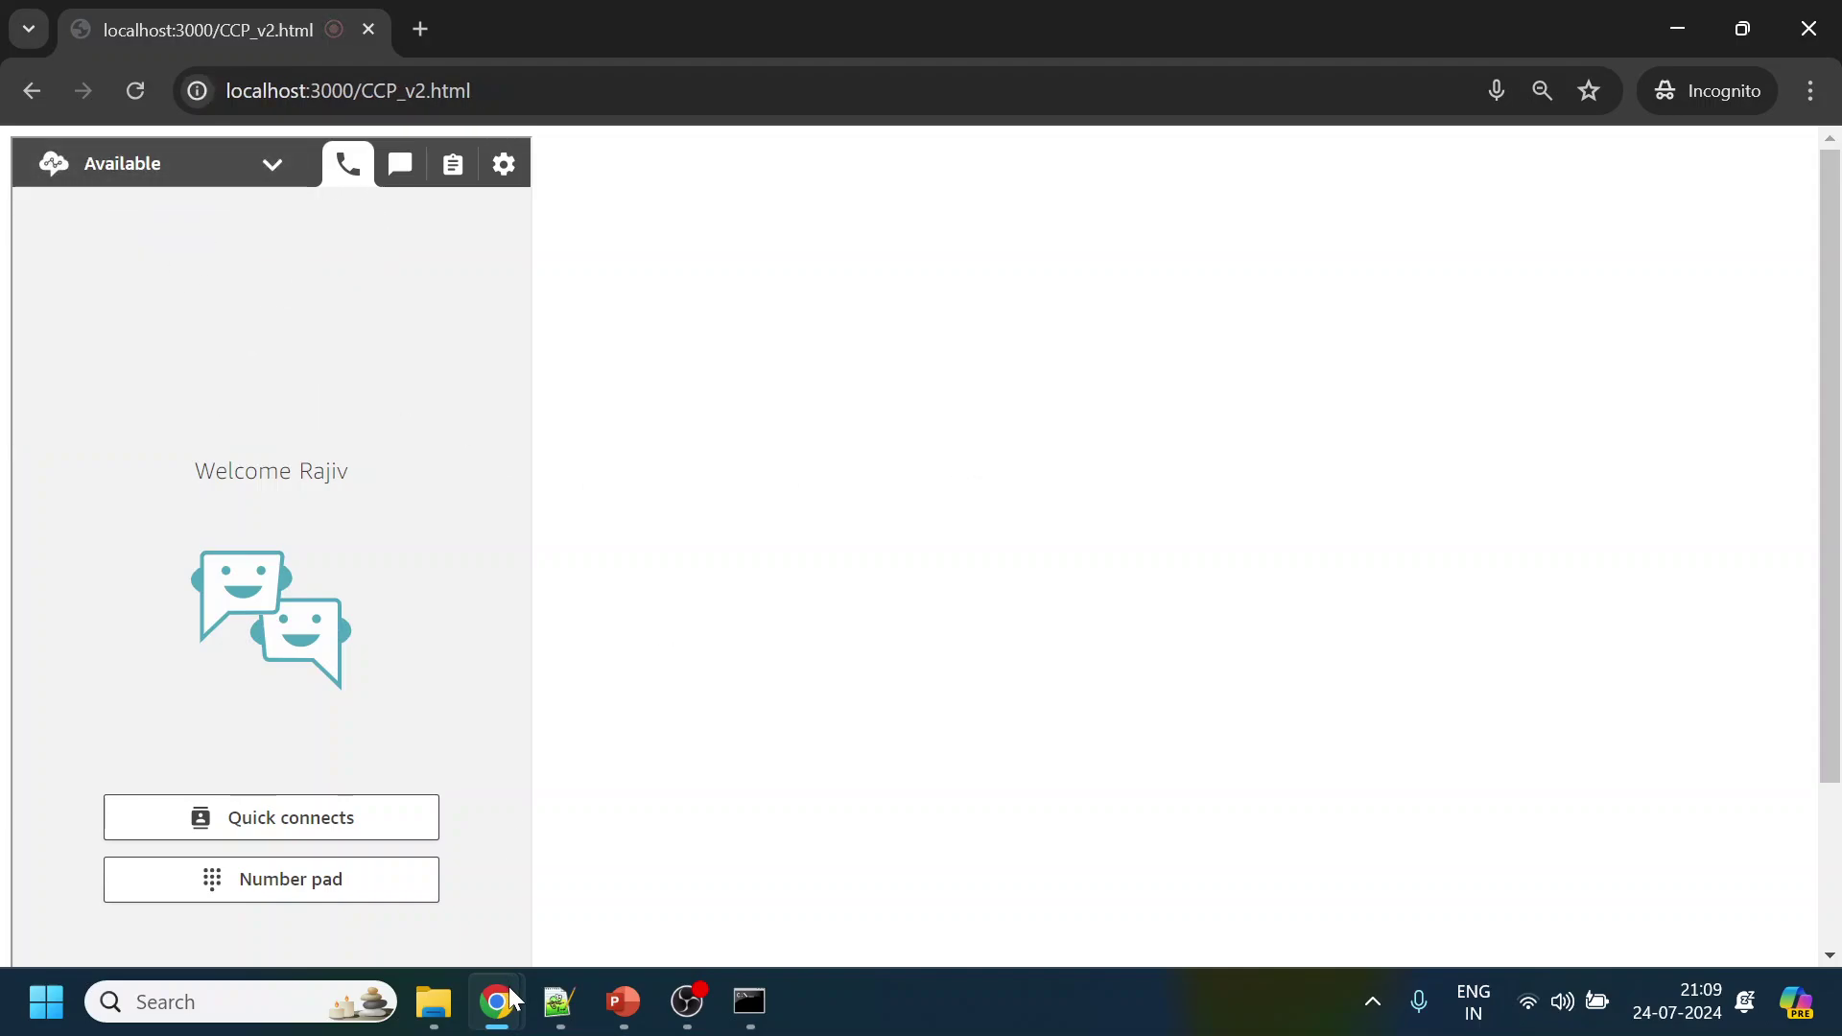
mouse_move(514, 1001)
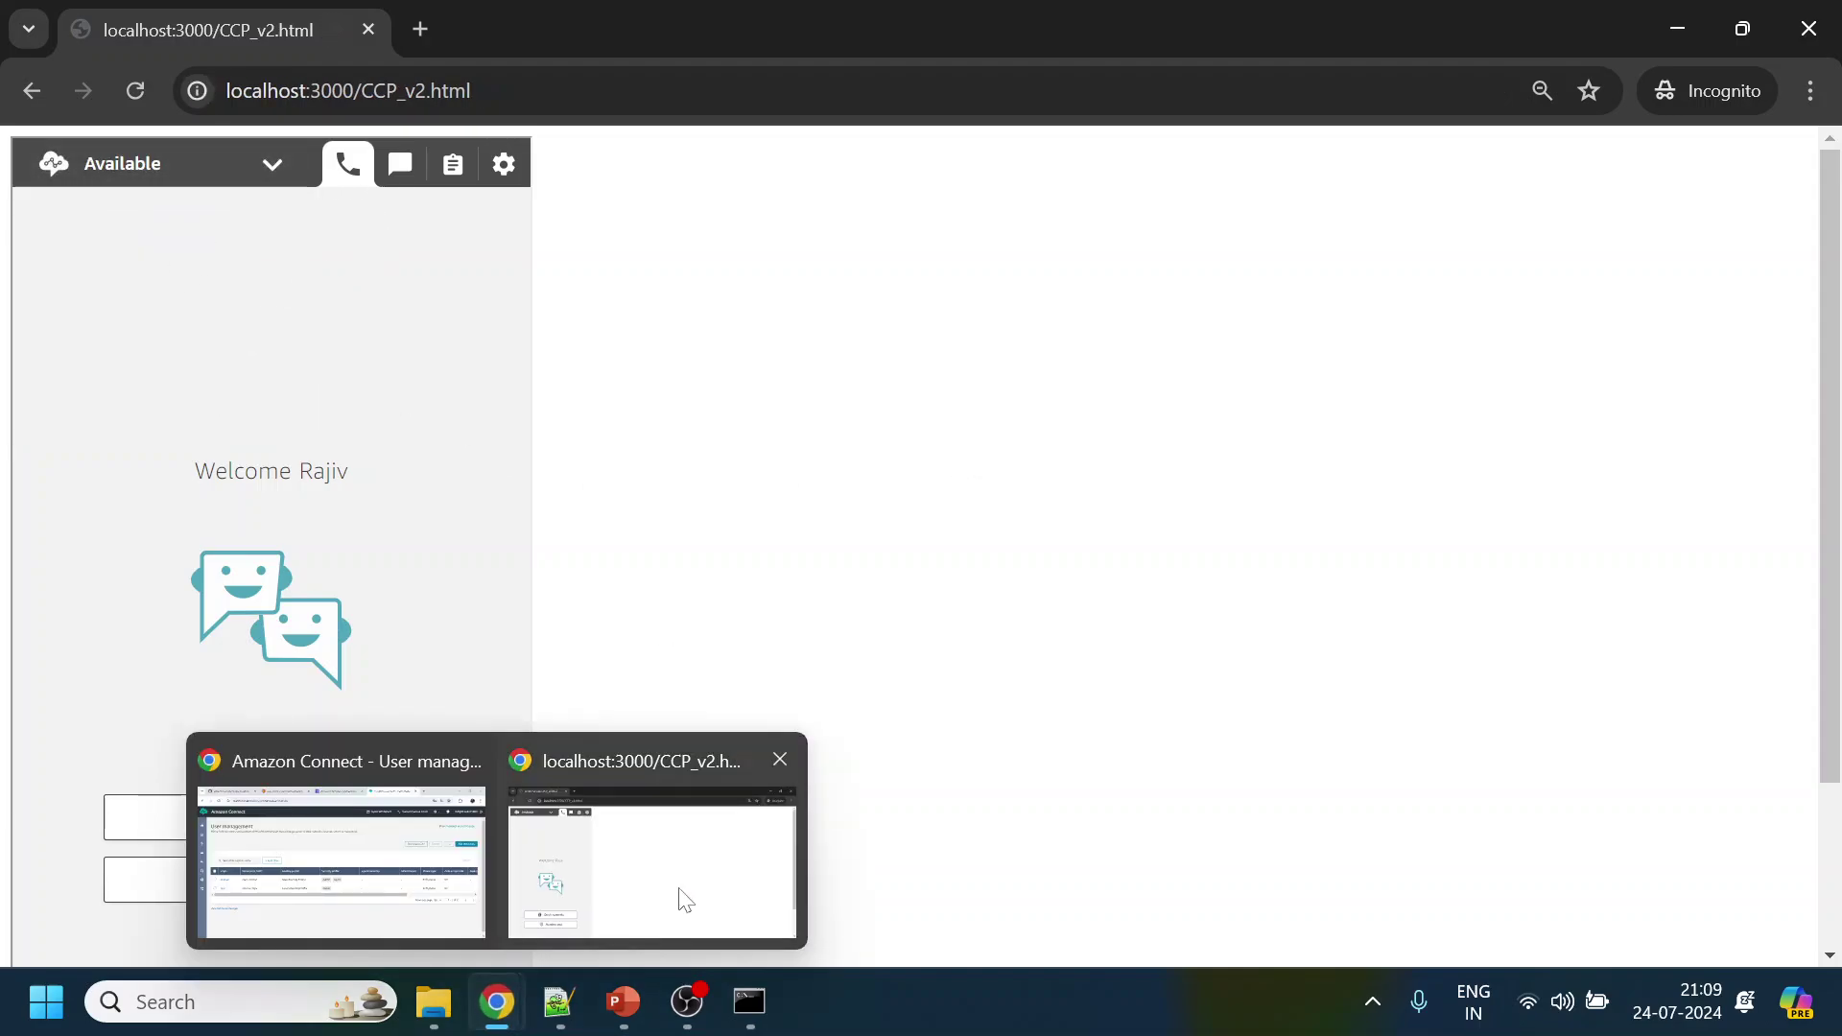
click(720, 922)
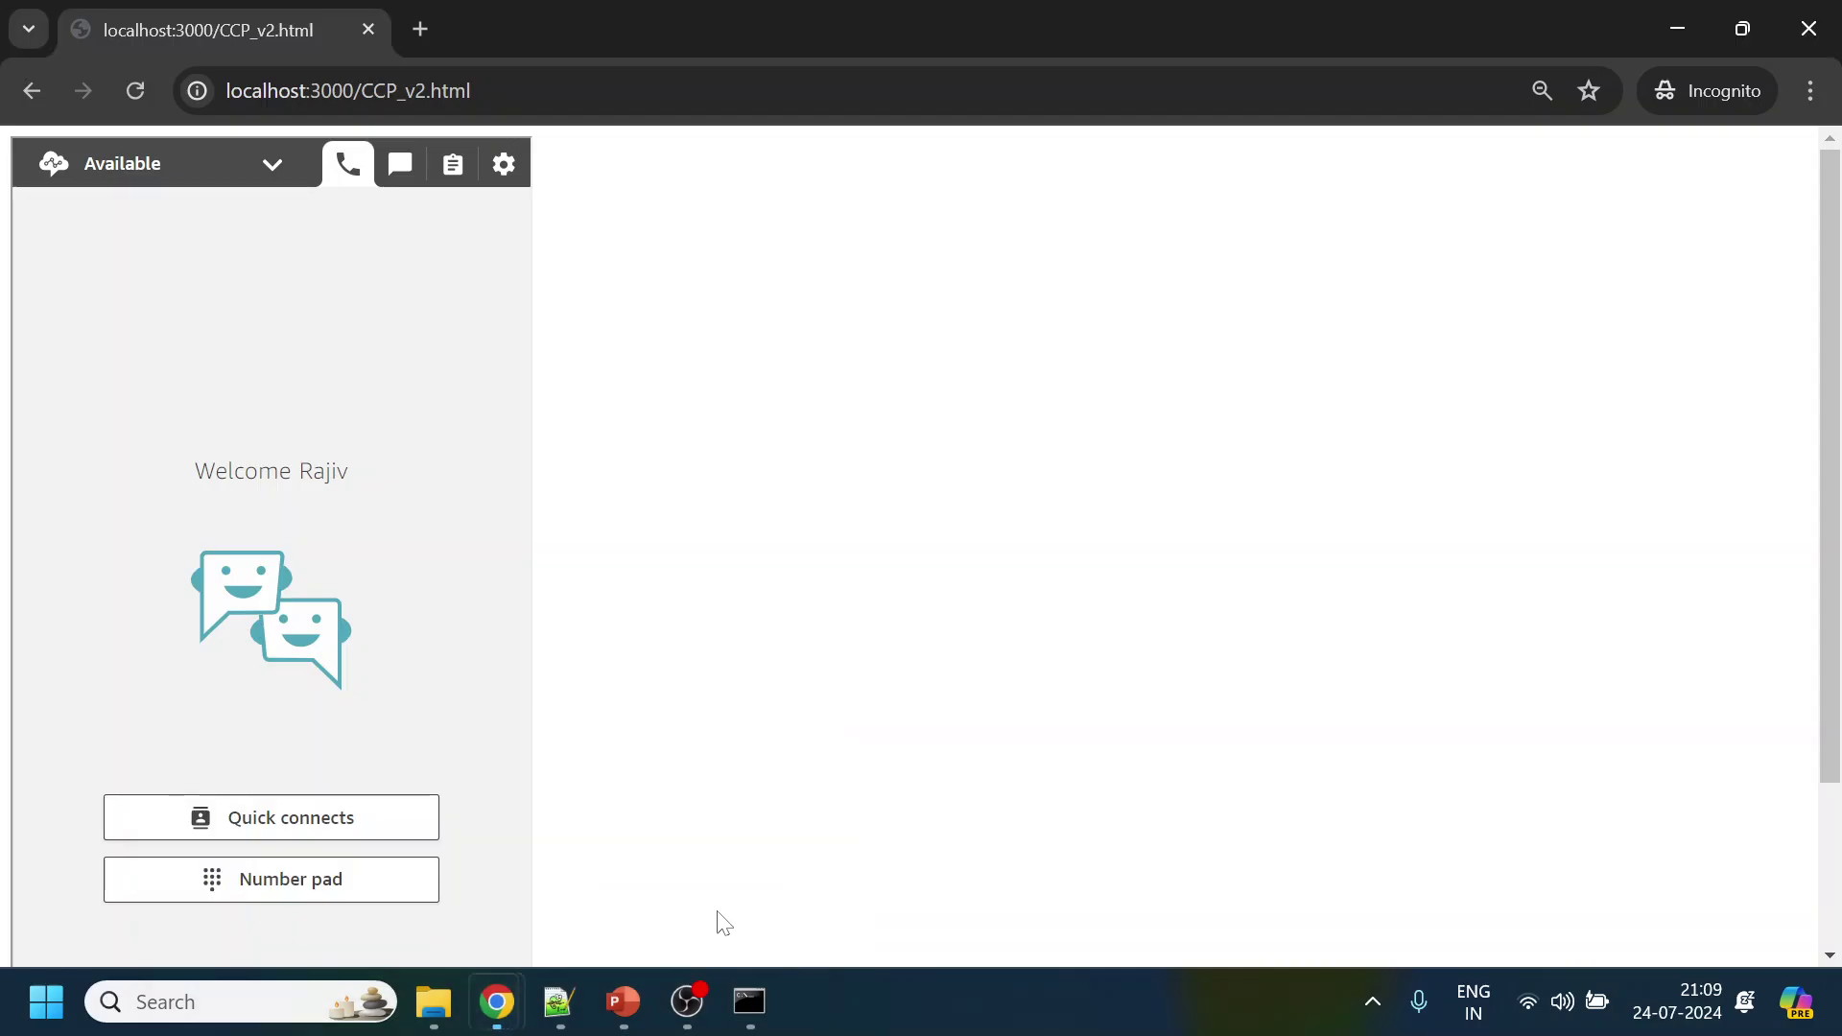
click(556, 1002)
double_click(470, 492)
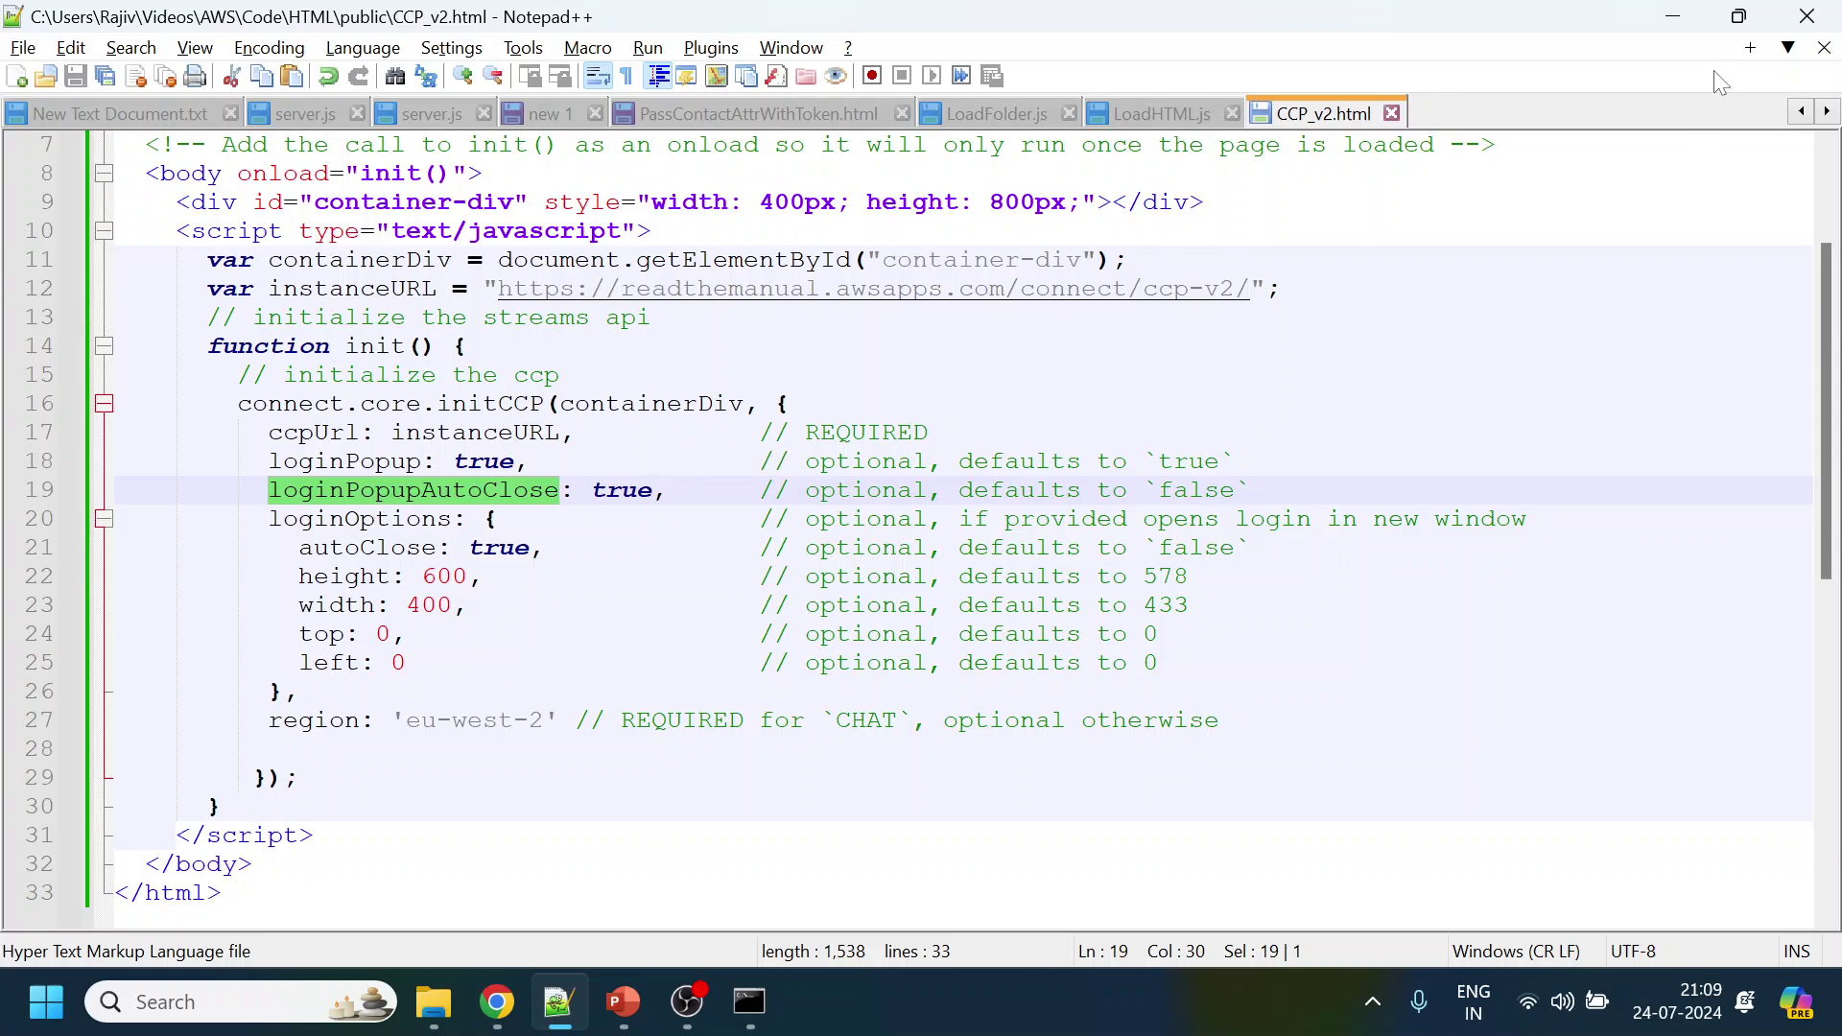
click(1672, 16)
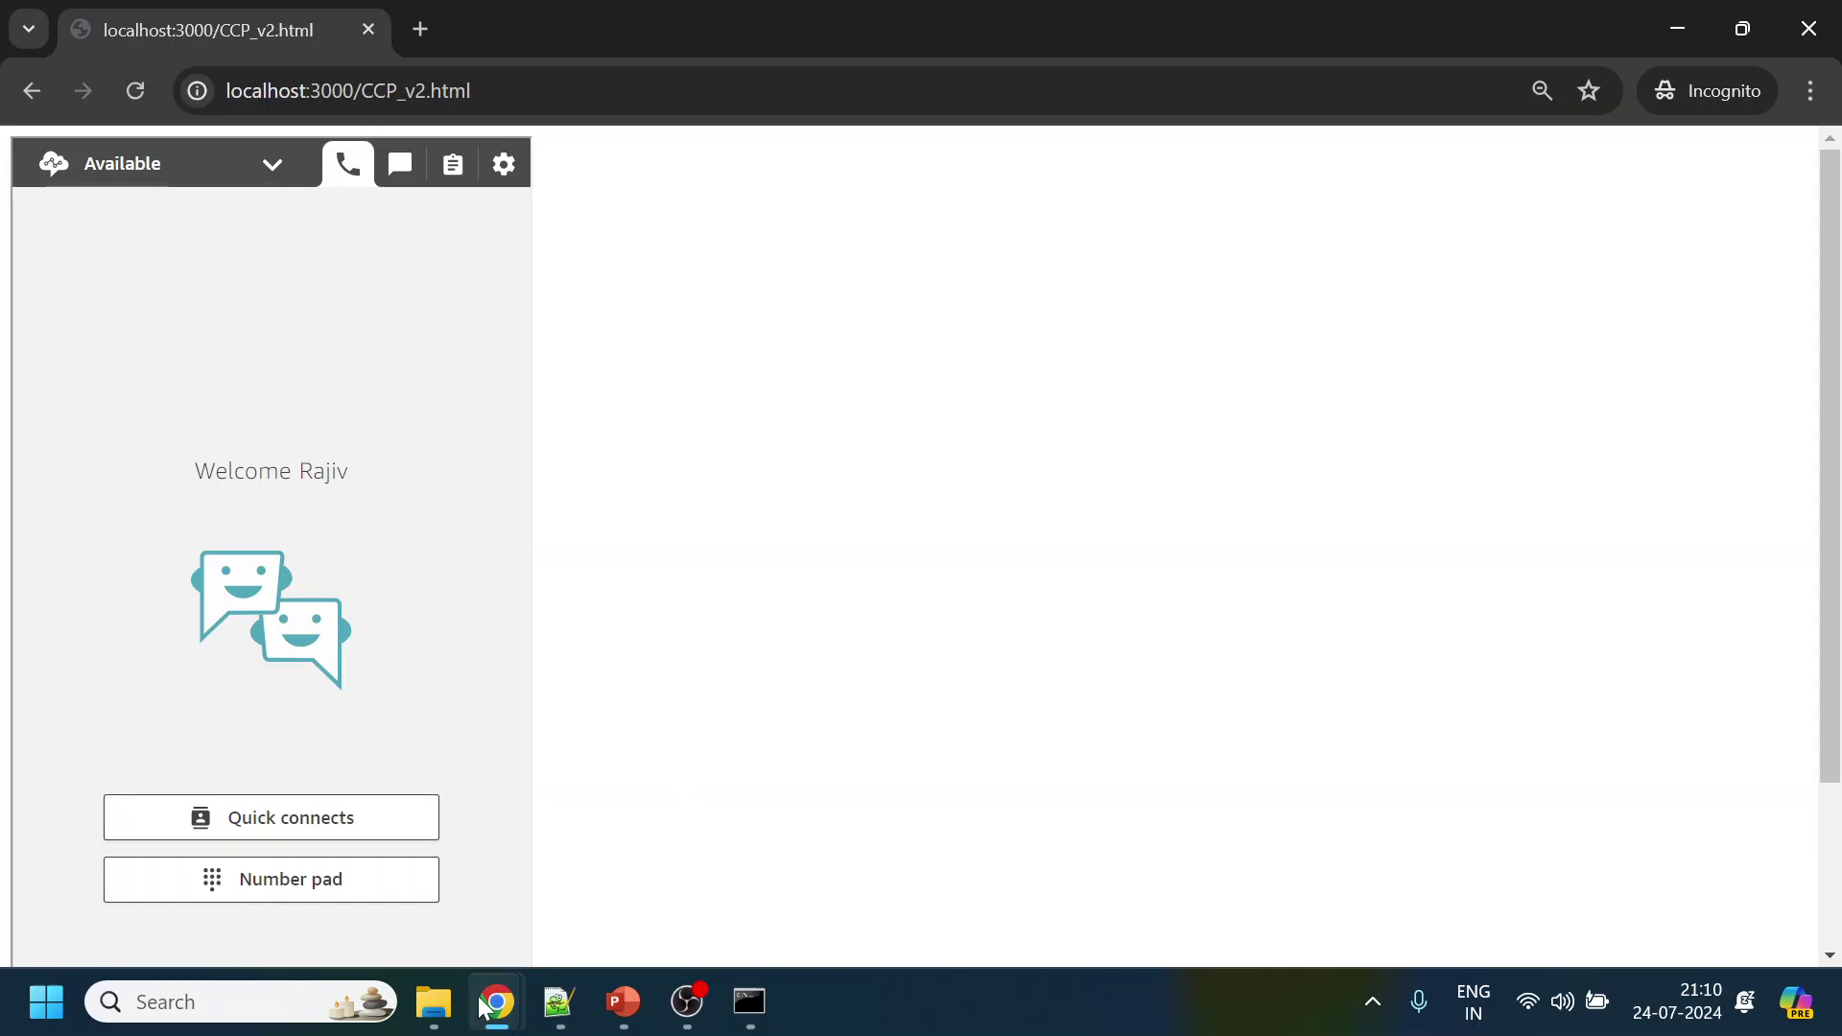
Copy test.html from the views folder and paste it into the public folder
mouse_move(450, 1014)
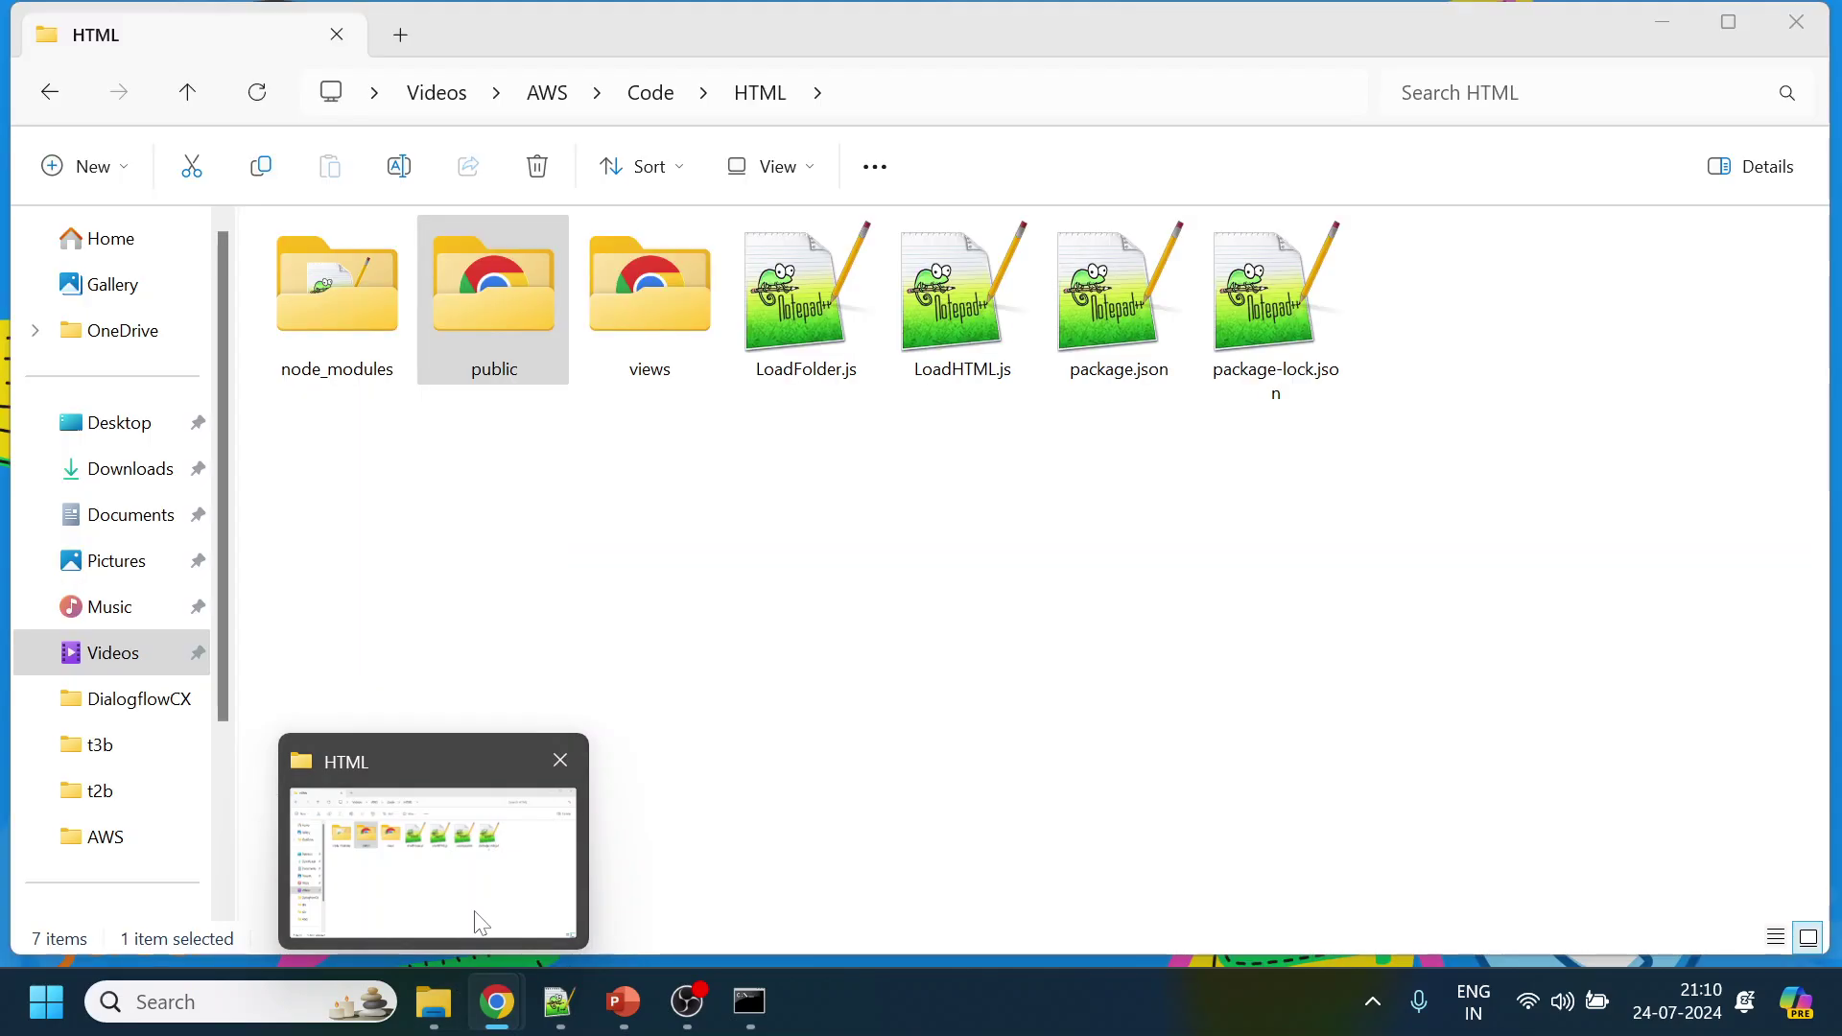
click(480, 923)
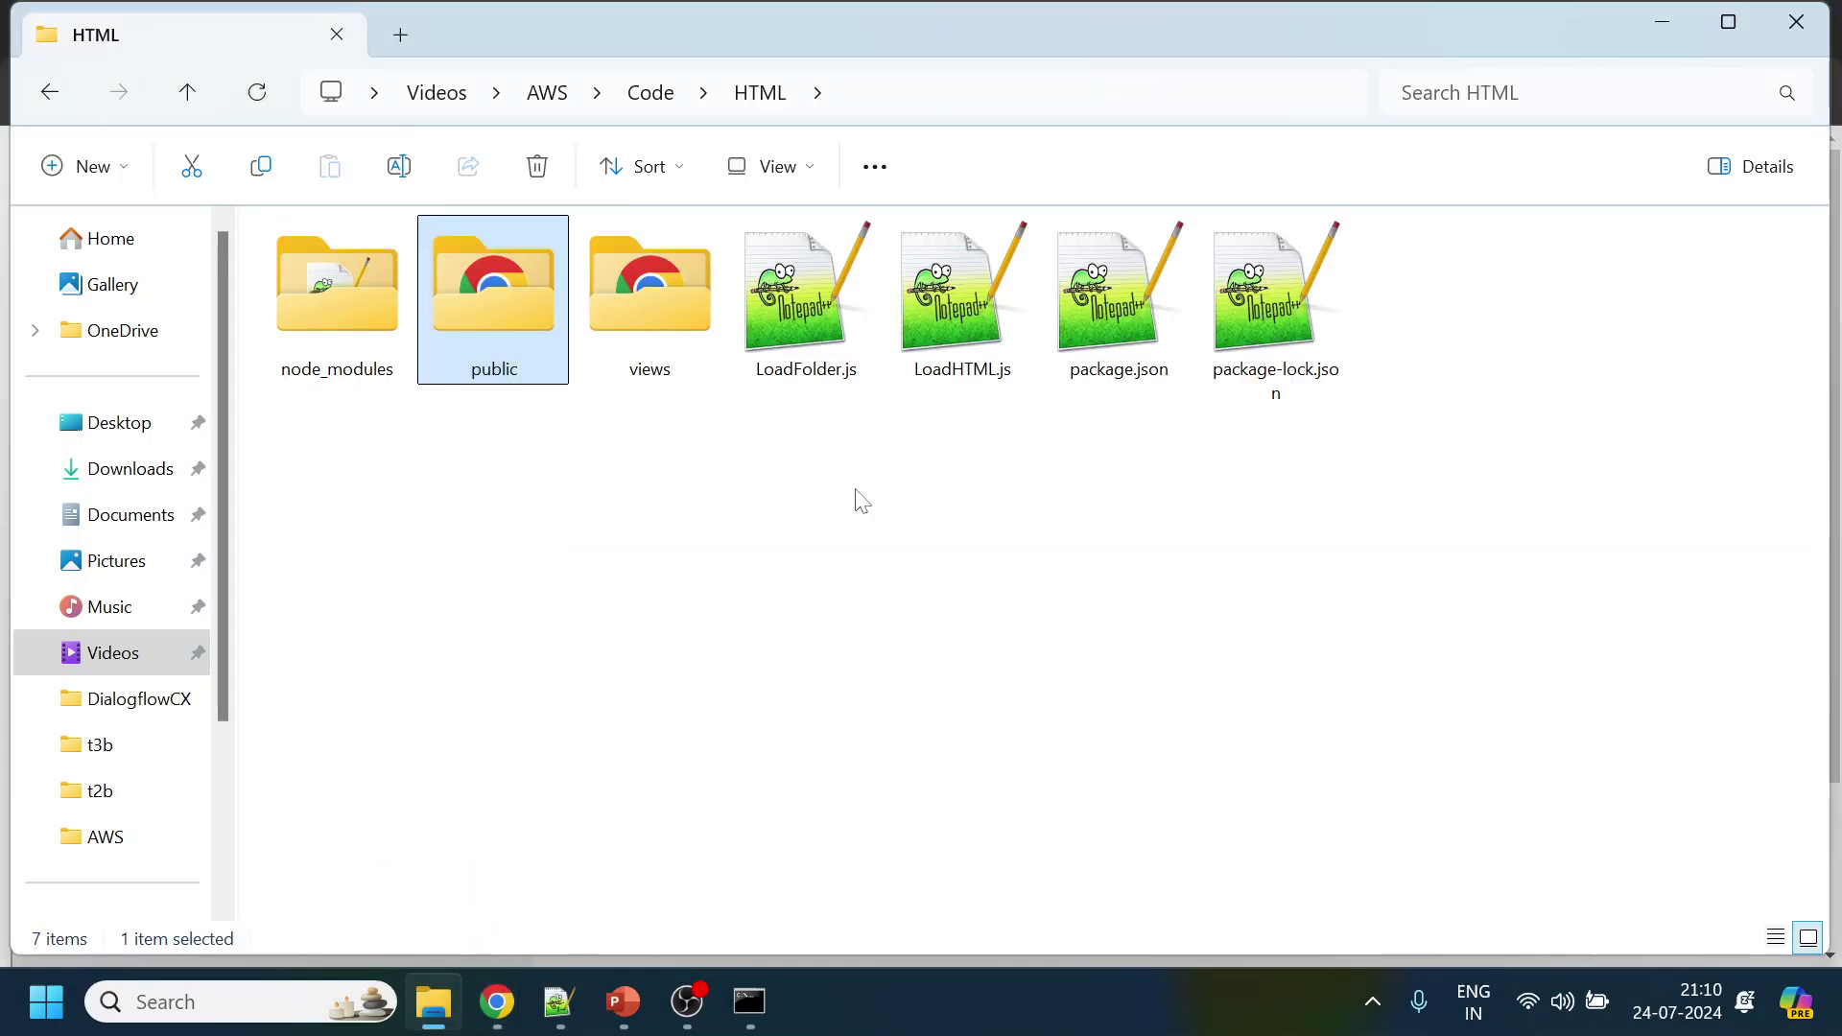
double_click(688, 295)
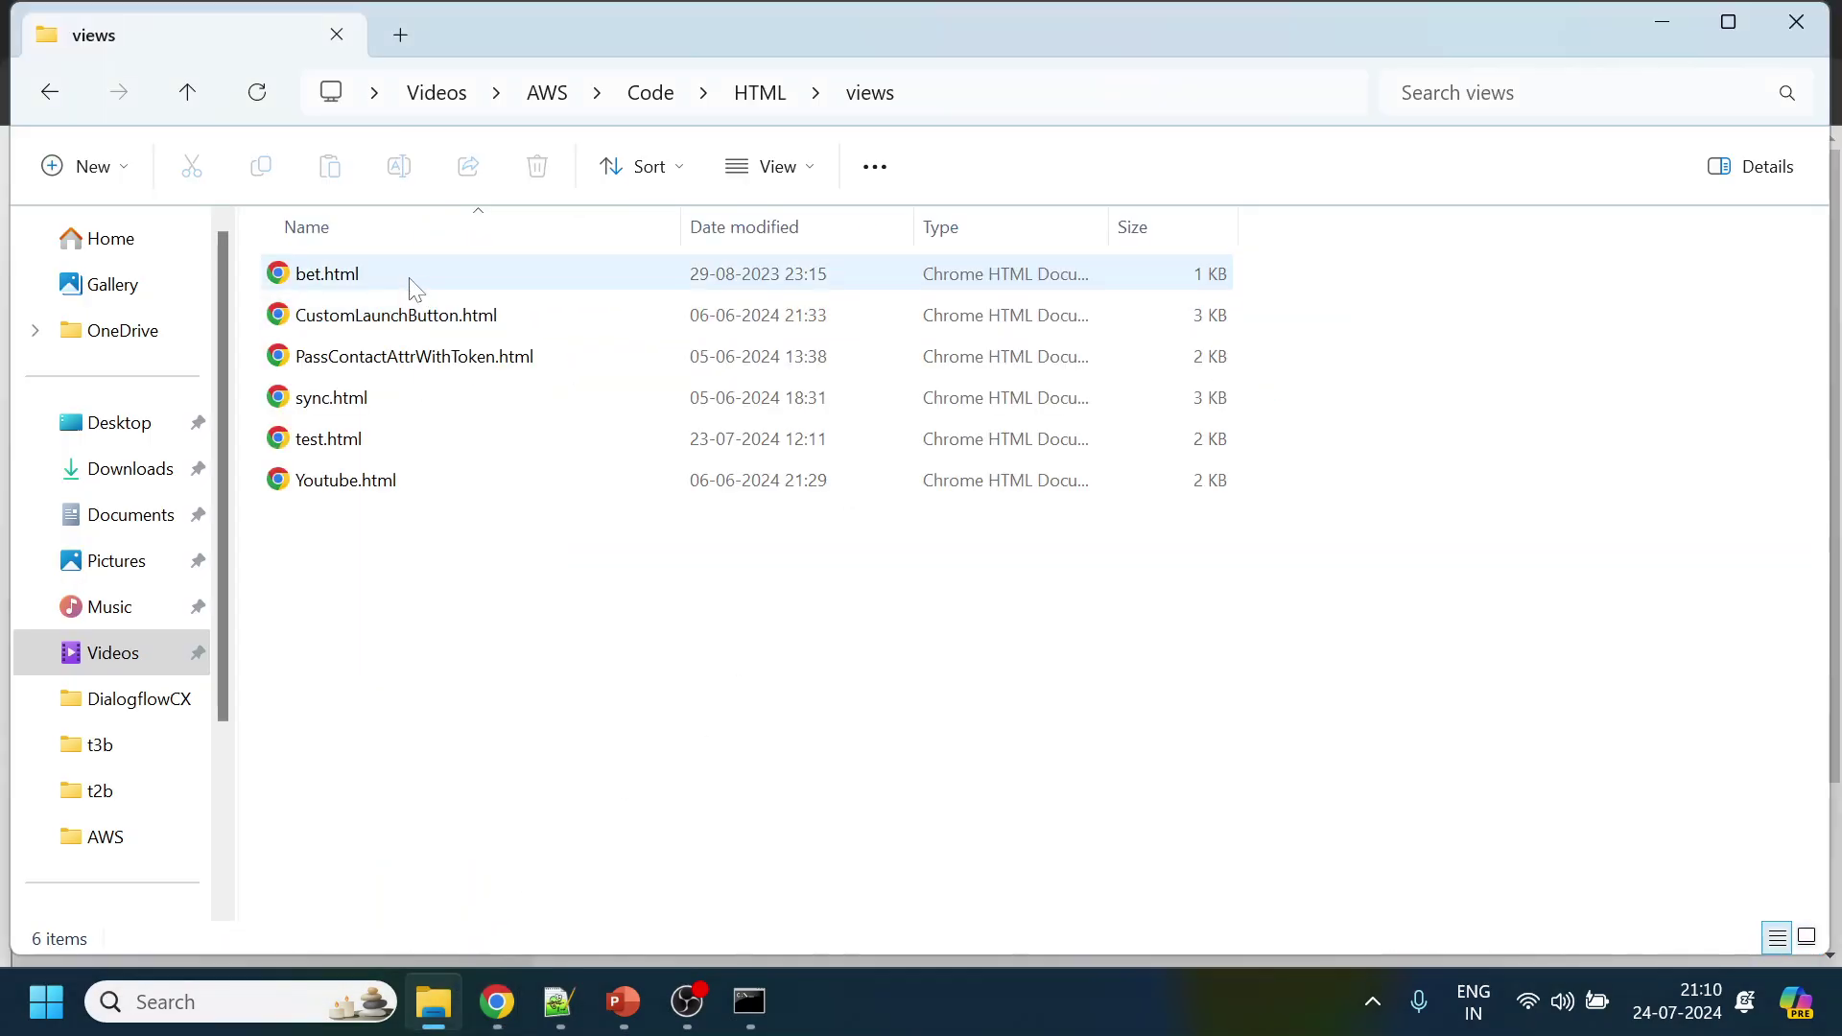
click(351, 447)
click(772, 96)
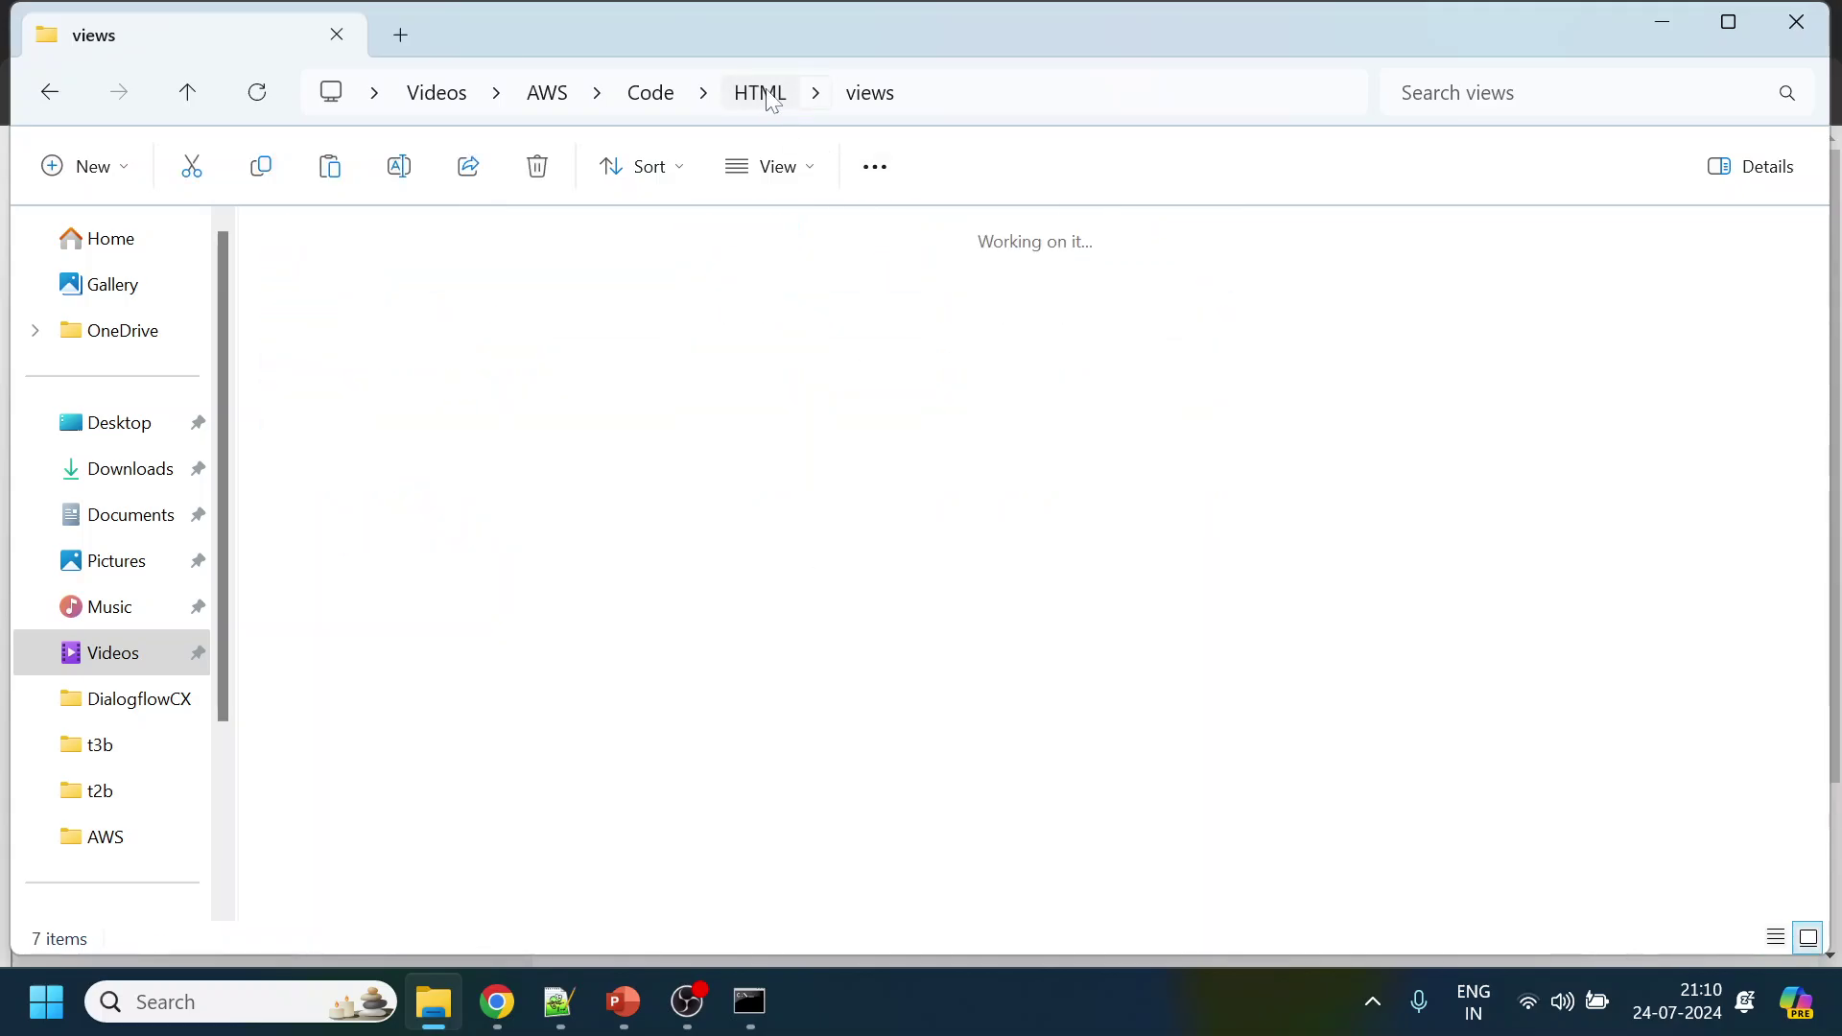
double_click(526, 290)
key(ctrl+v)
click(767, 1005)
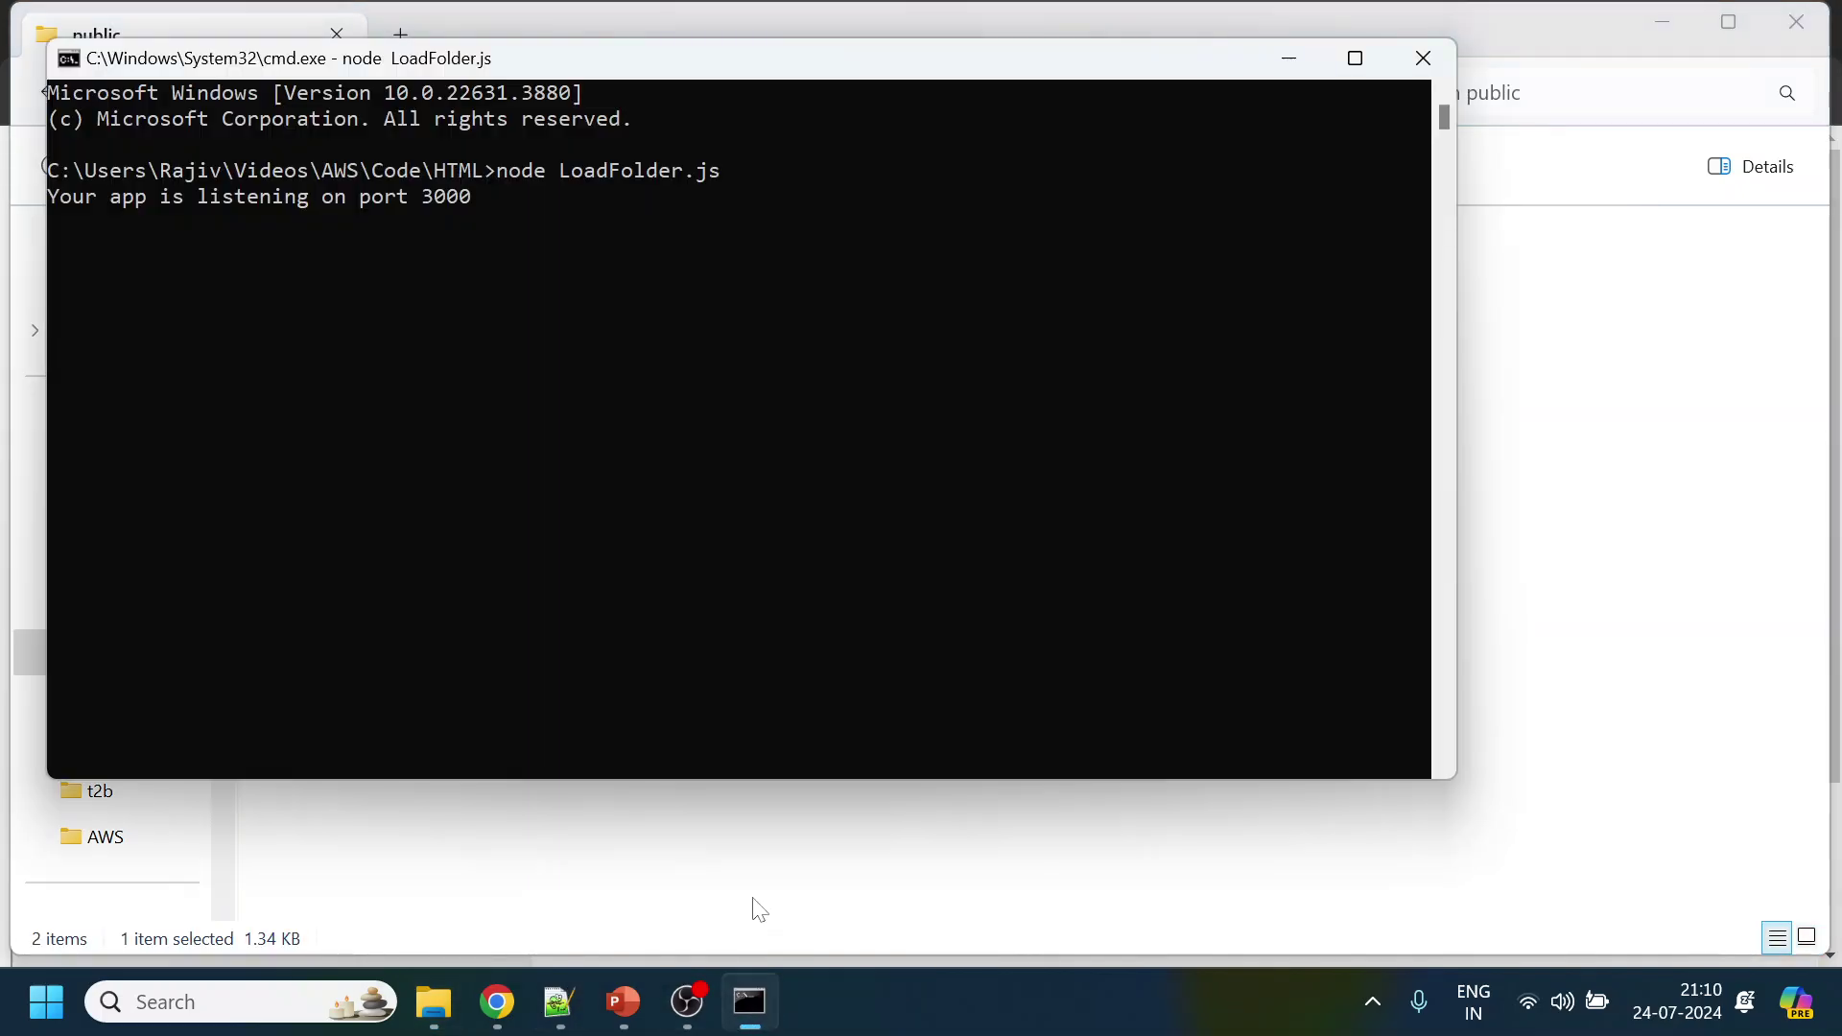
Open a new Chrome tab and start typing a localhost address
mouse_move(497, 1002)
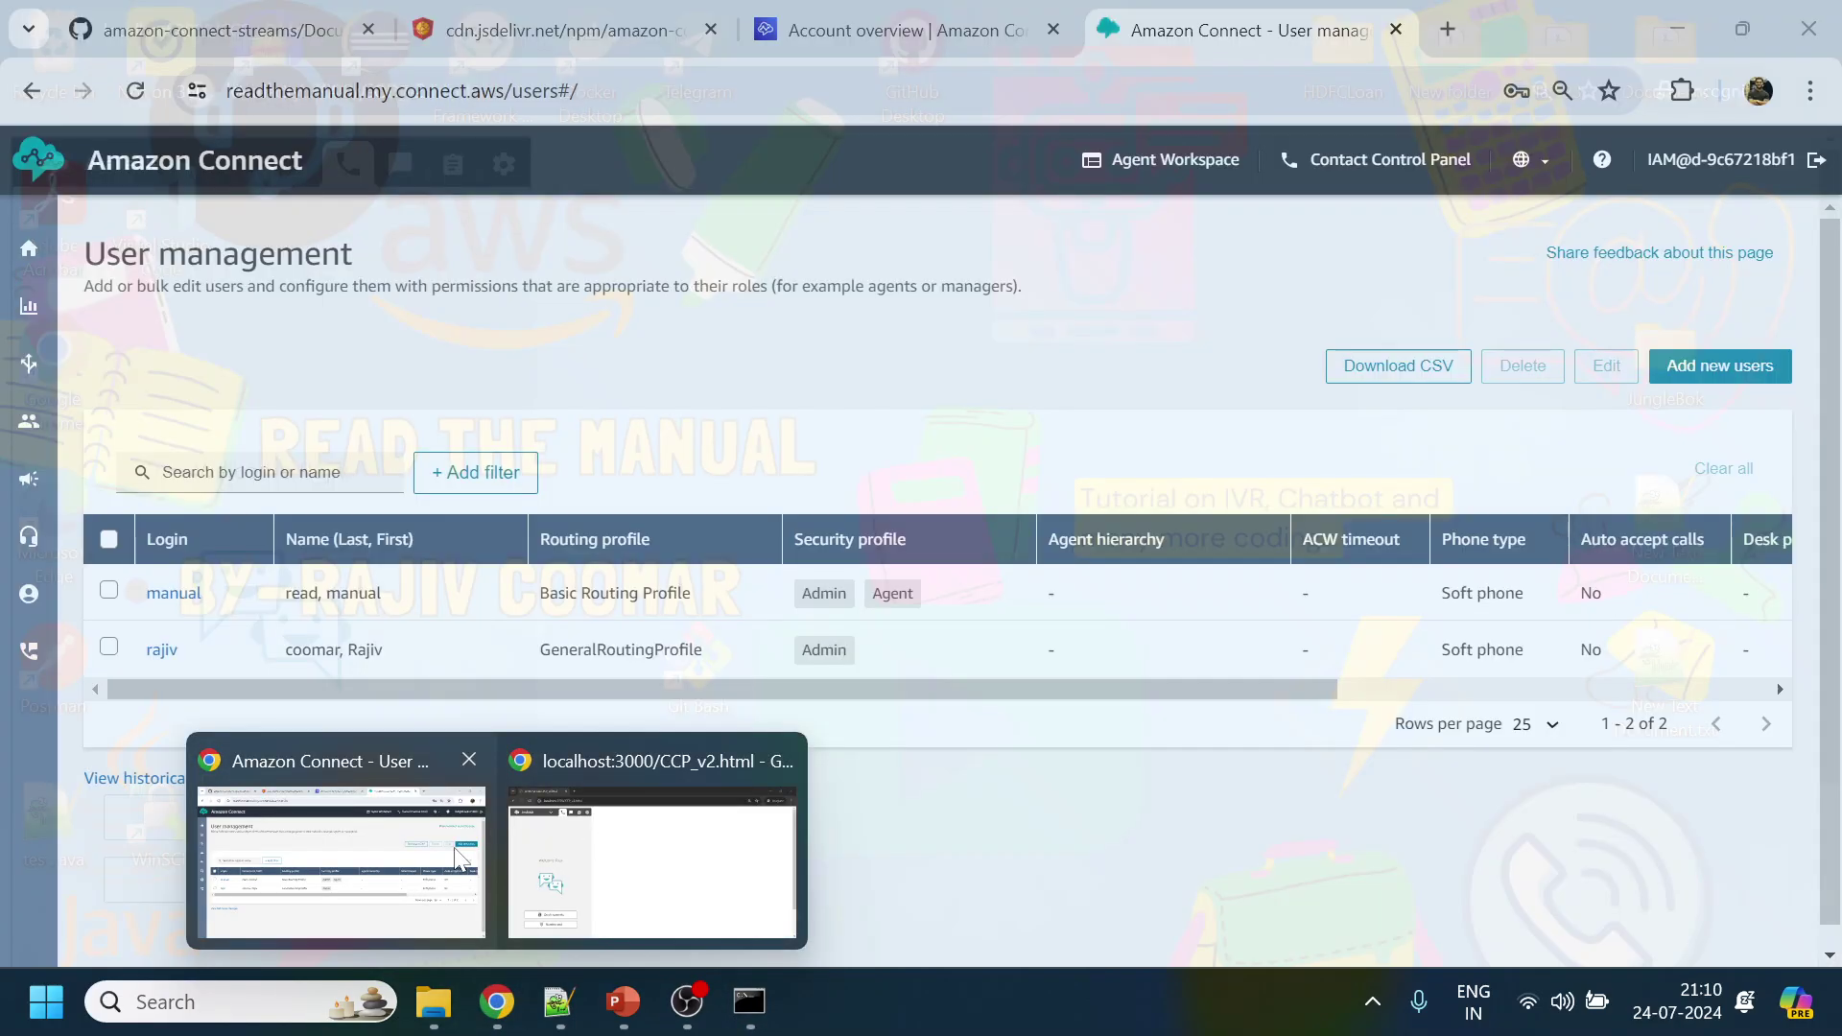
click(403, 864)
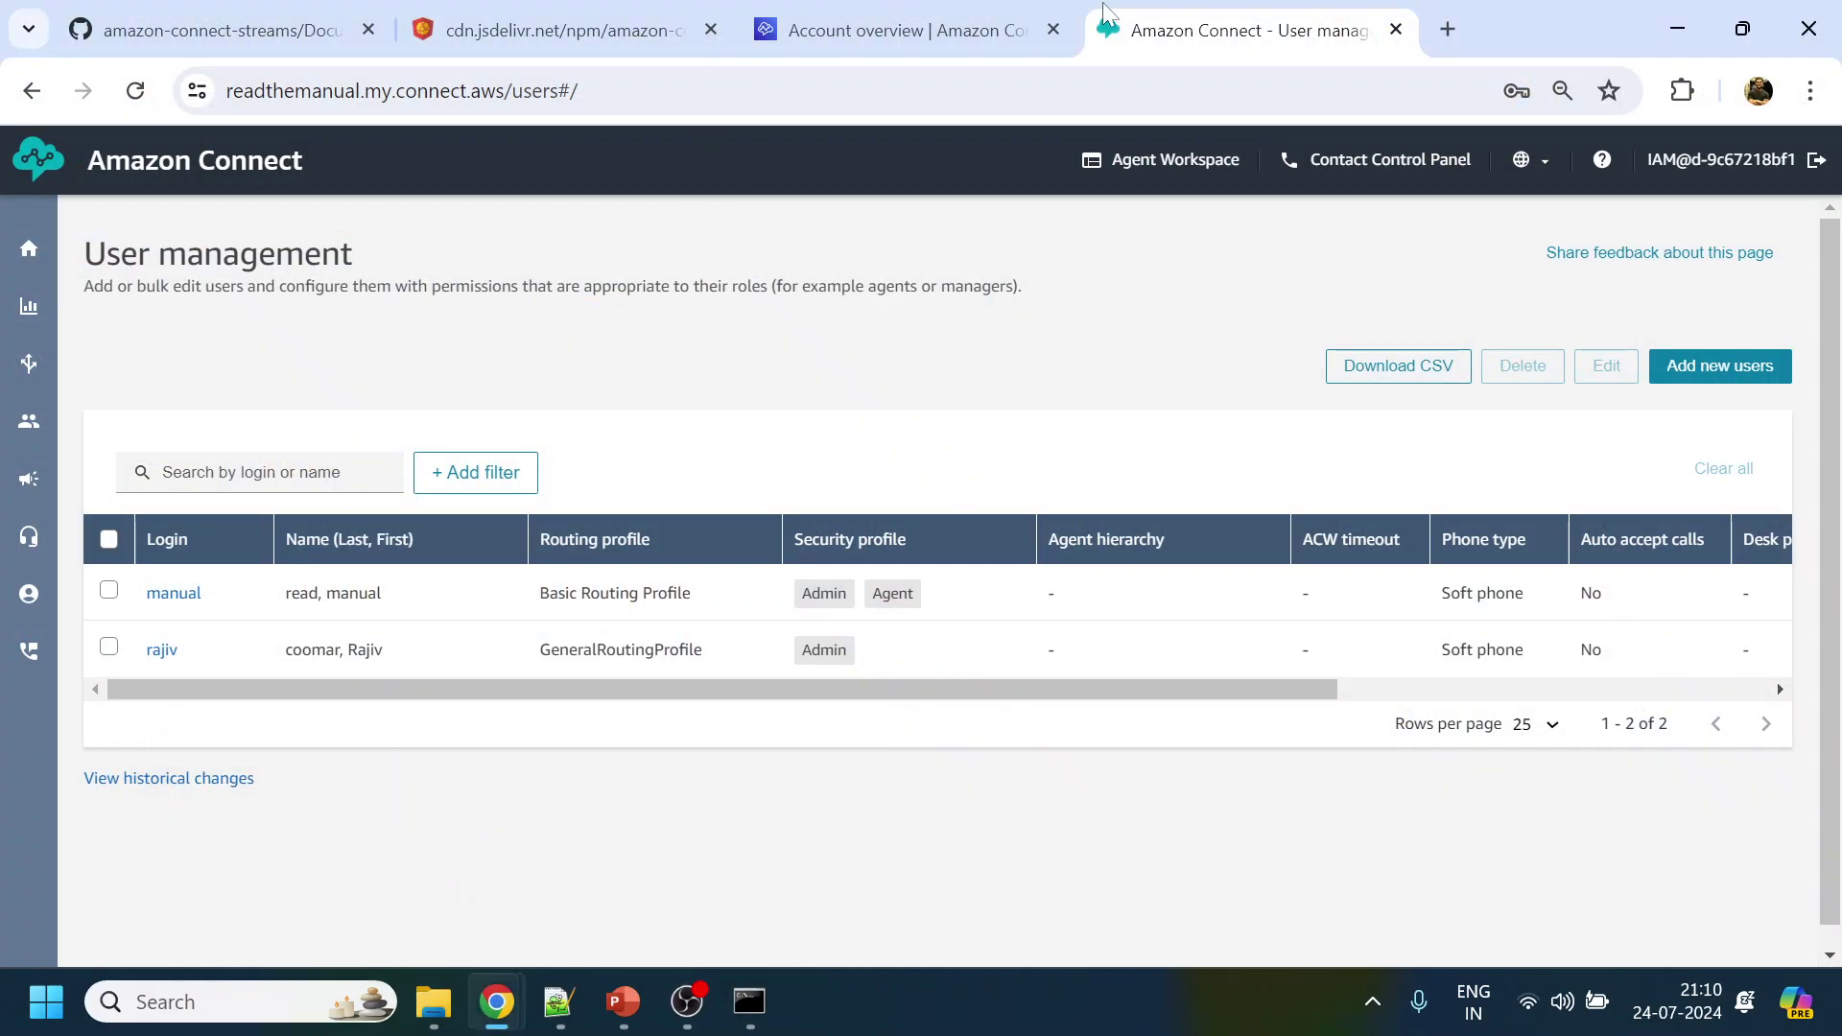
click(1450, 29)
text(lo)
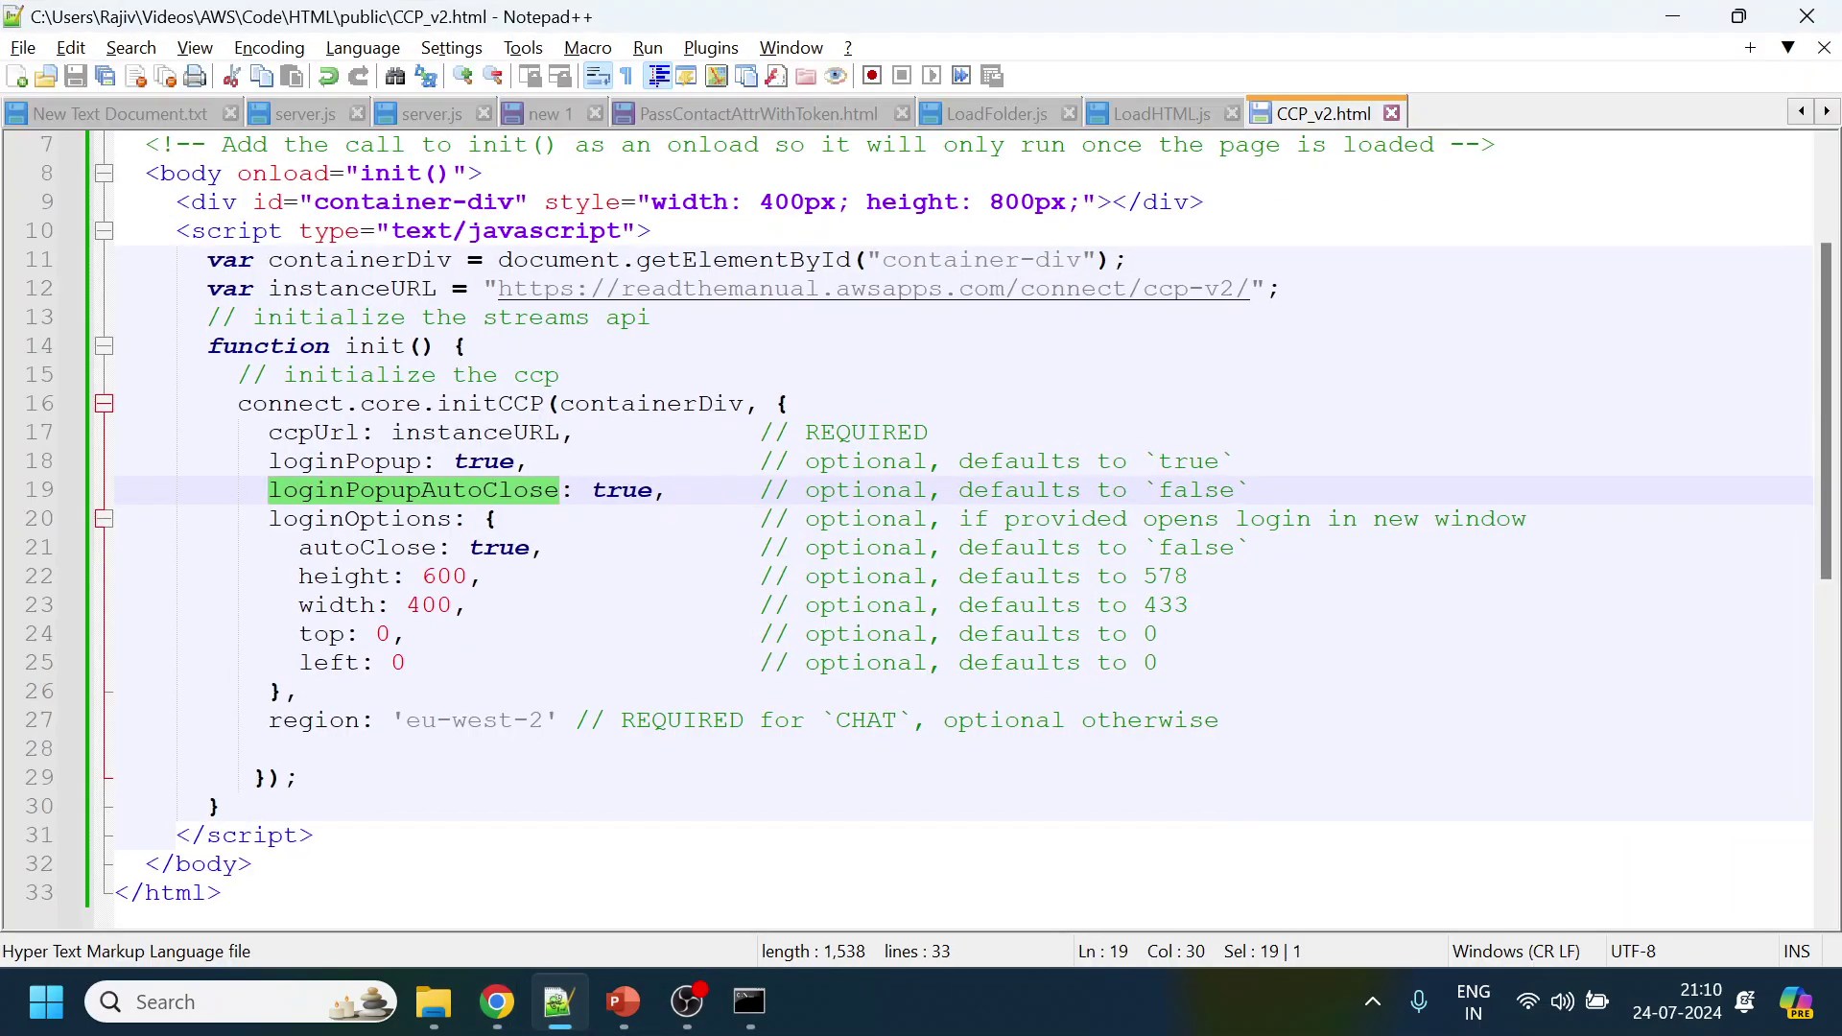
Duplicate the root app.get route block in LoadFolder.js at line 13
click(1182, 111)
click(1006, 119)
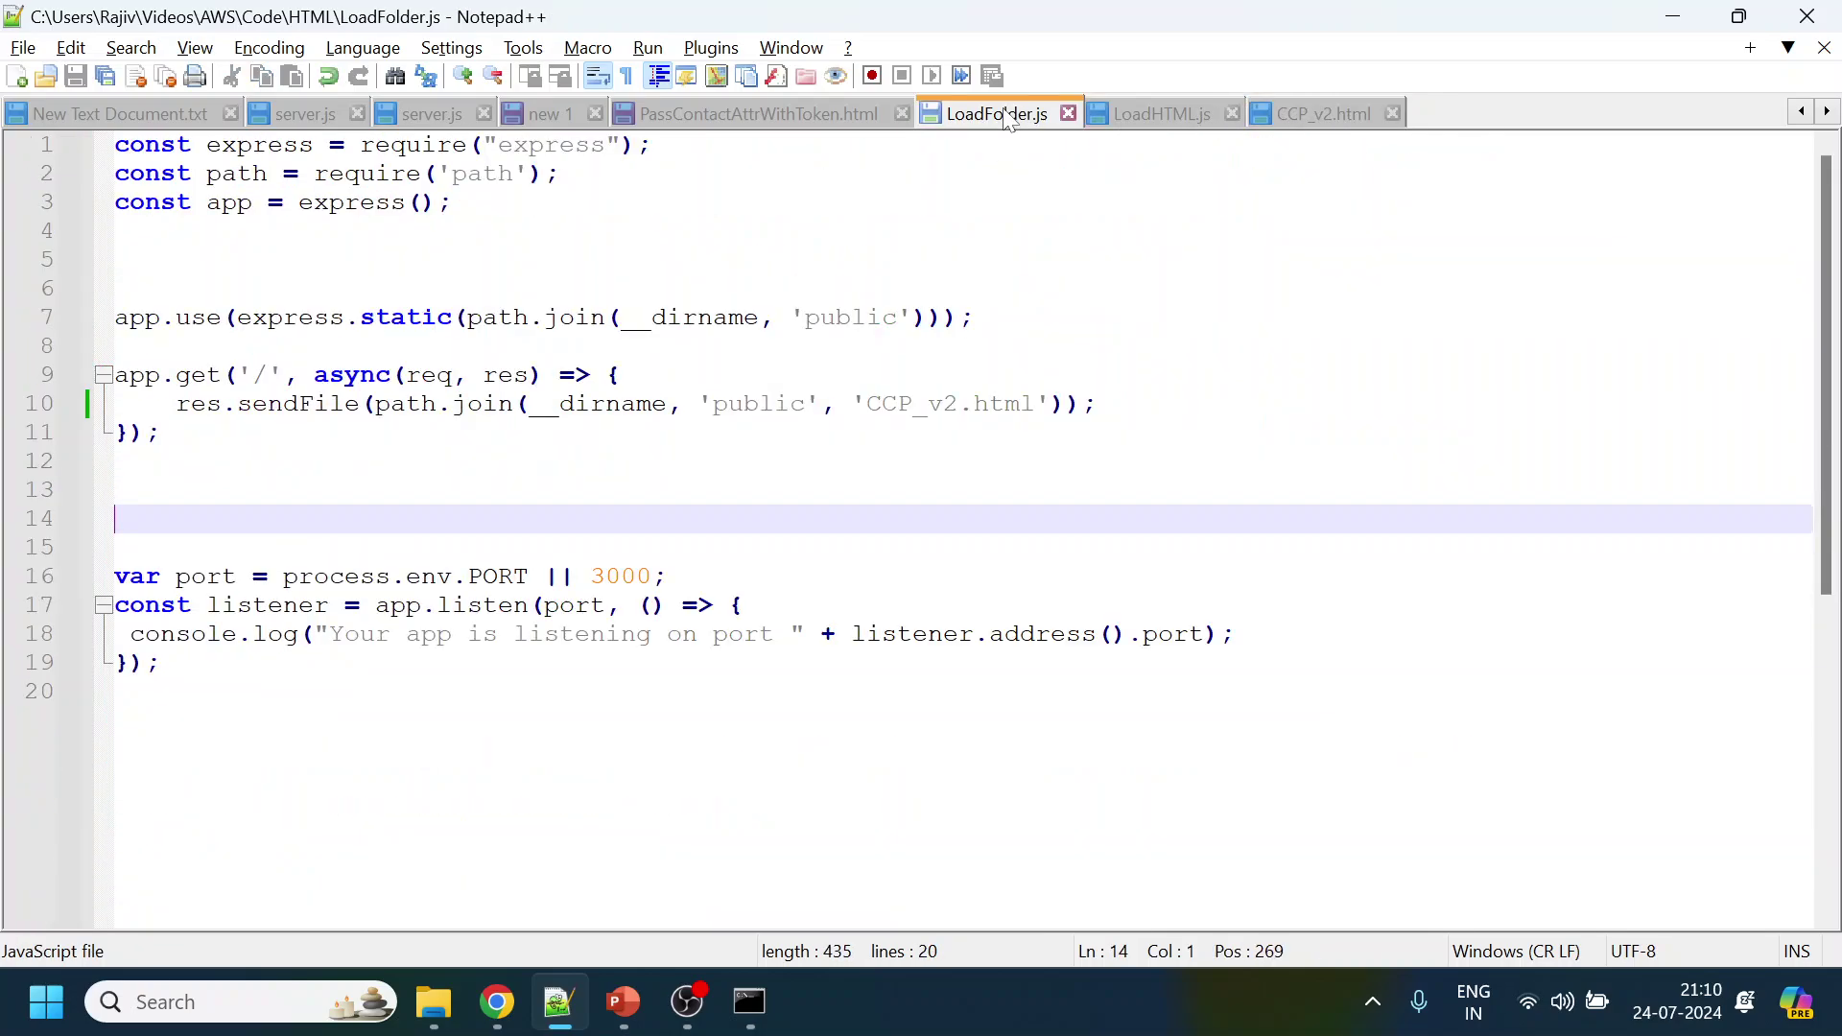
drag(161, 432, 113, 376)
key(ctrl+c)
click(115, 489)
key(ctrl+v)
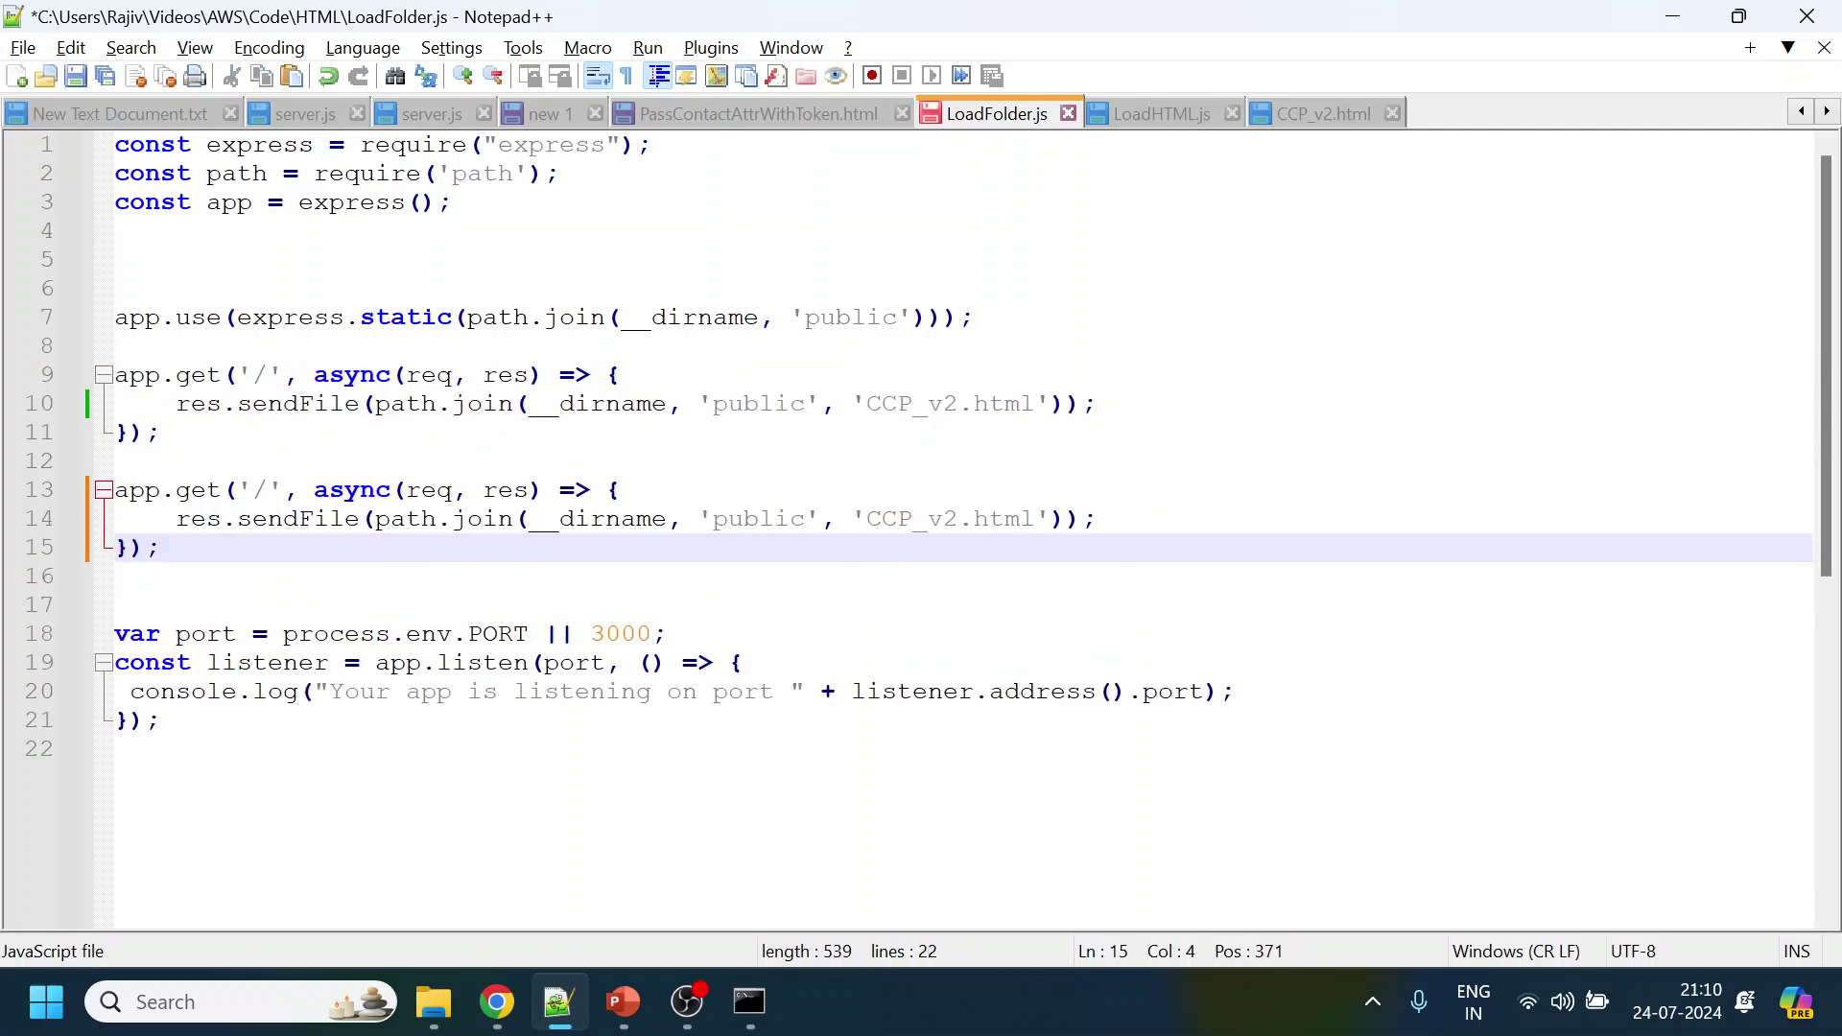
Change the copied route to '/test' serving test.html, then save LoadFolder.js
click(267, 489)
text(test)
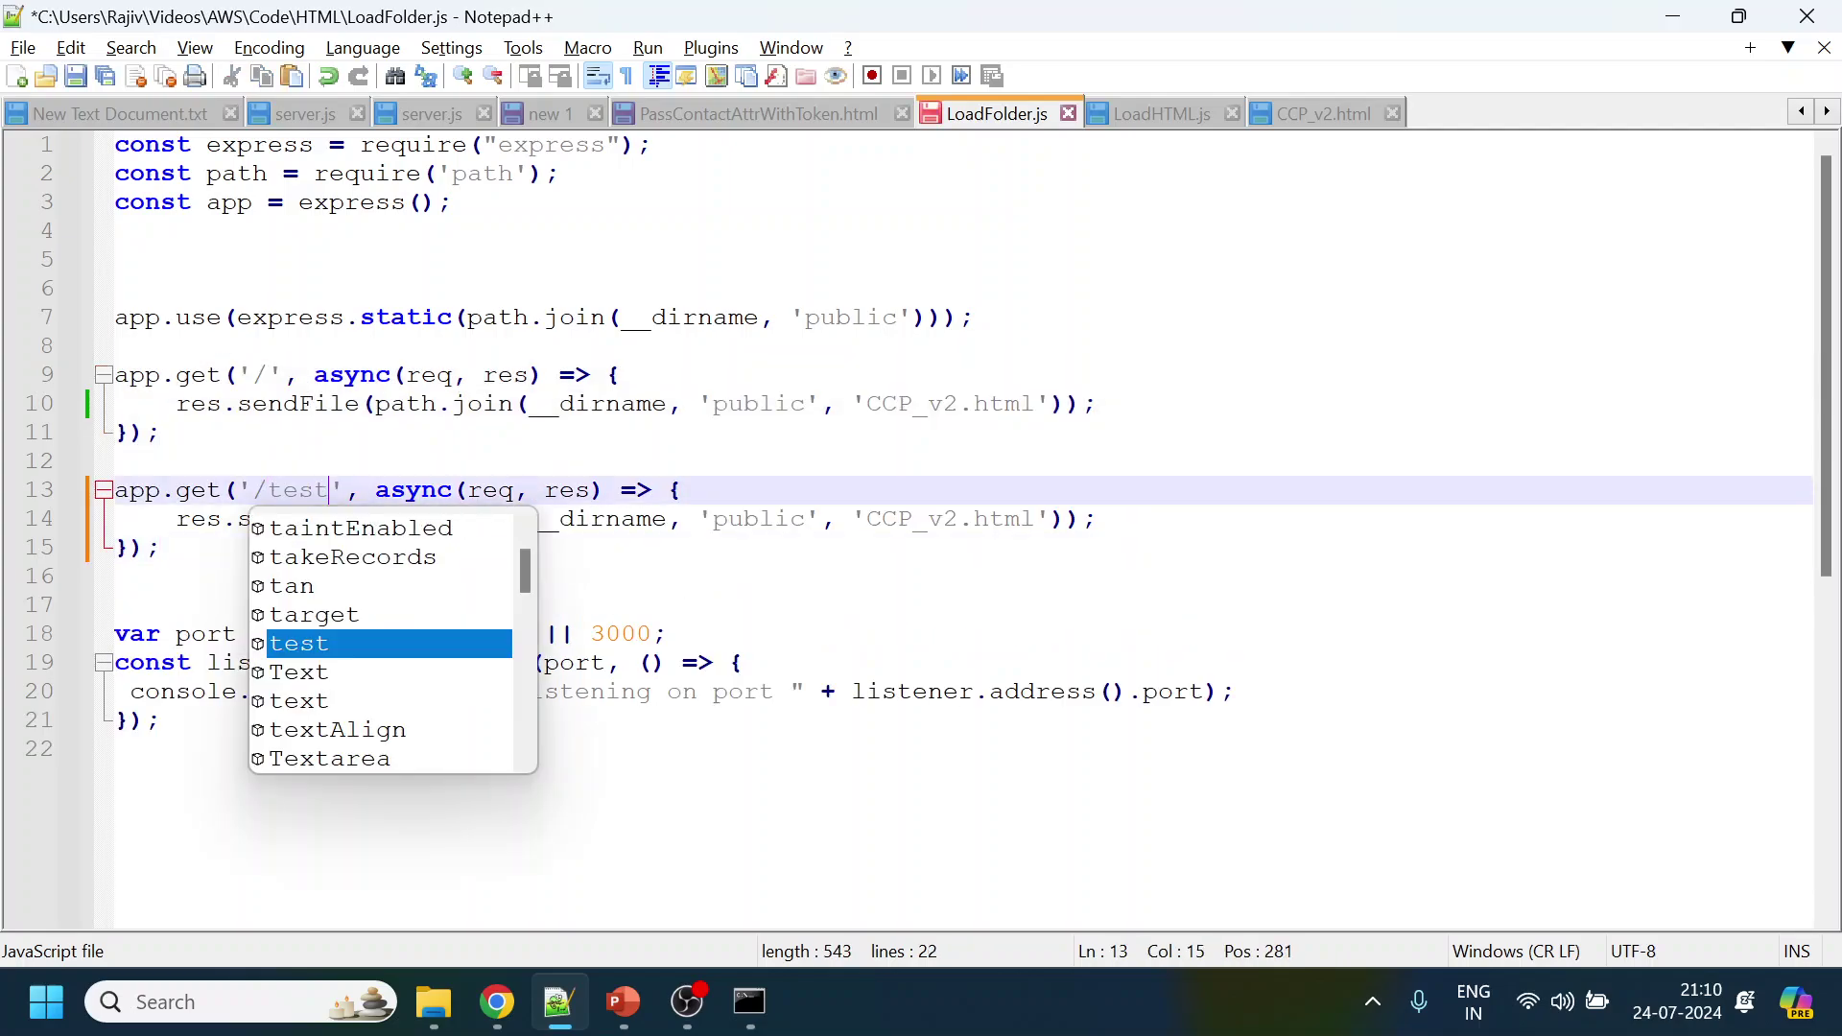
click(159, 547)
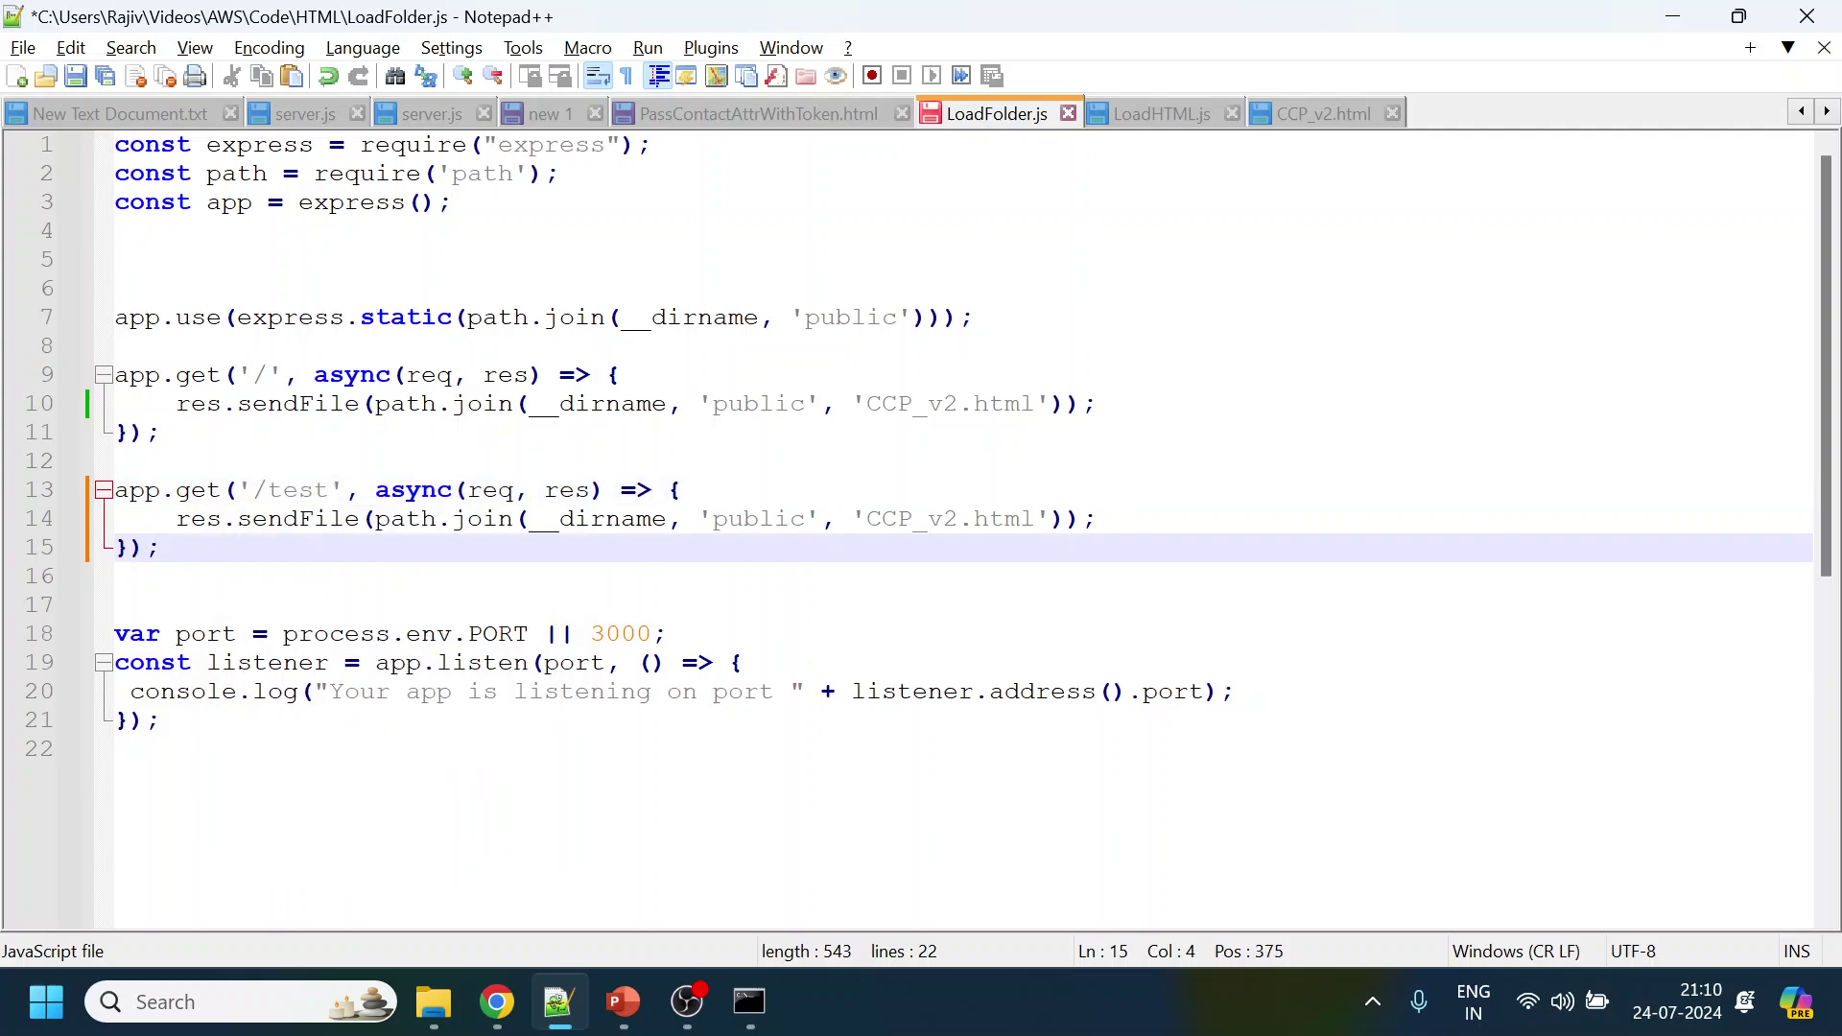
drag(868, 519, 960, 530)
text(test)
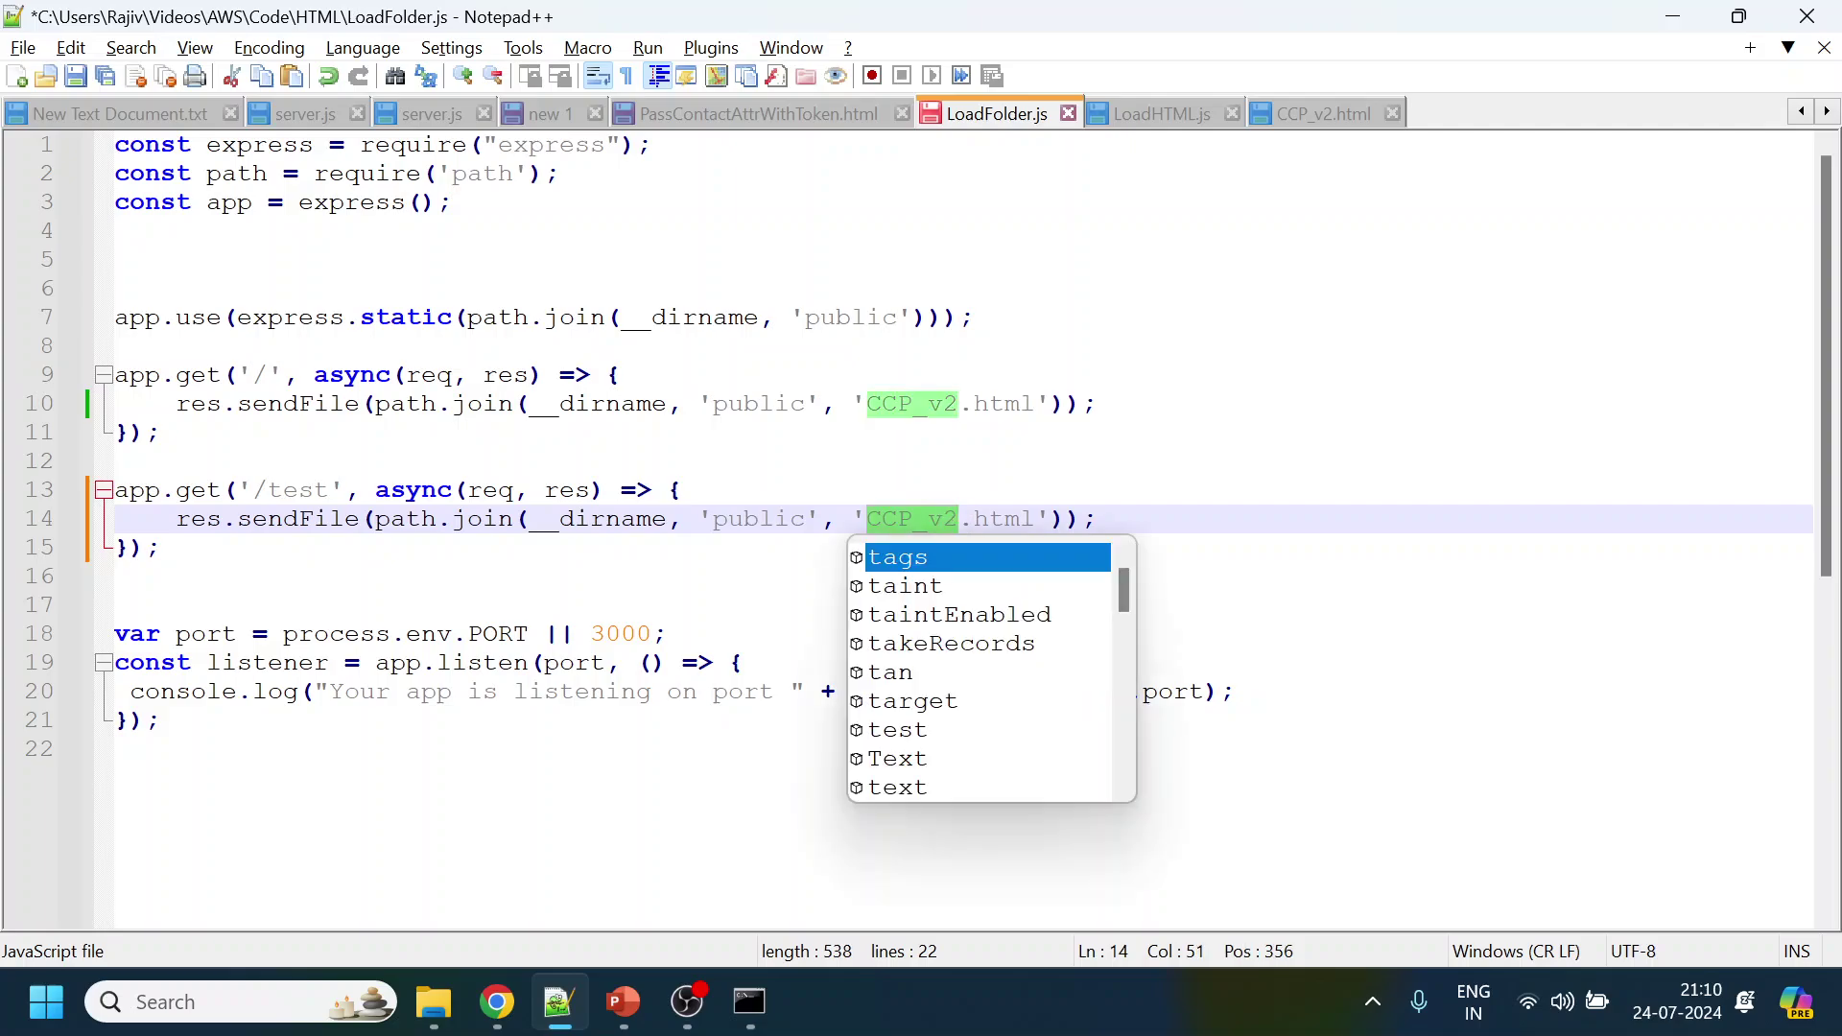
click(1096, 403)
key(ctrl+s)
Stop the node server and rerun node LoadFolder.js to load the new route
key(alt+Tab)
click(750, 1002)
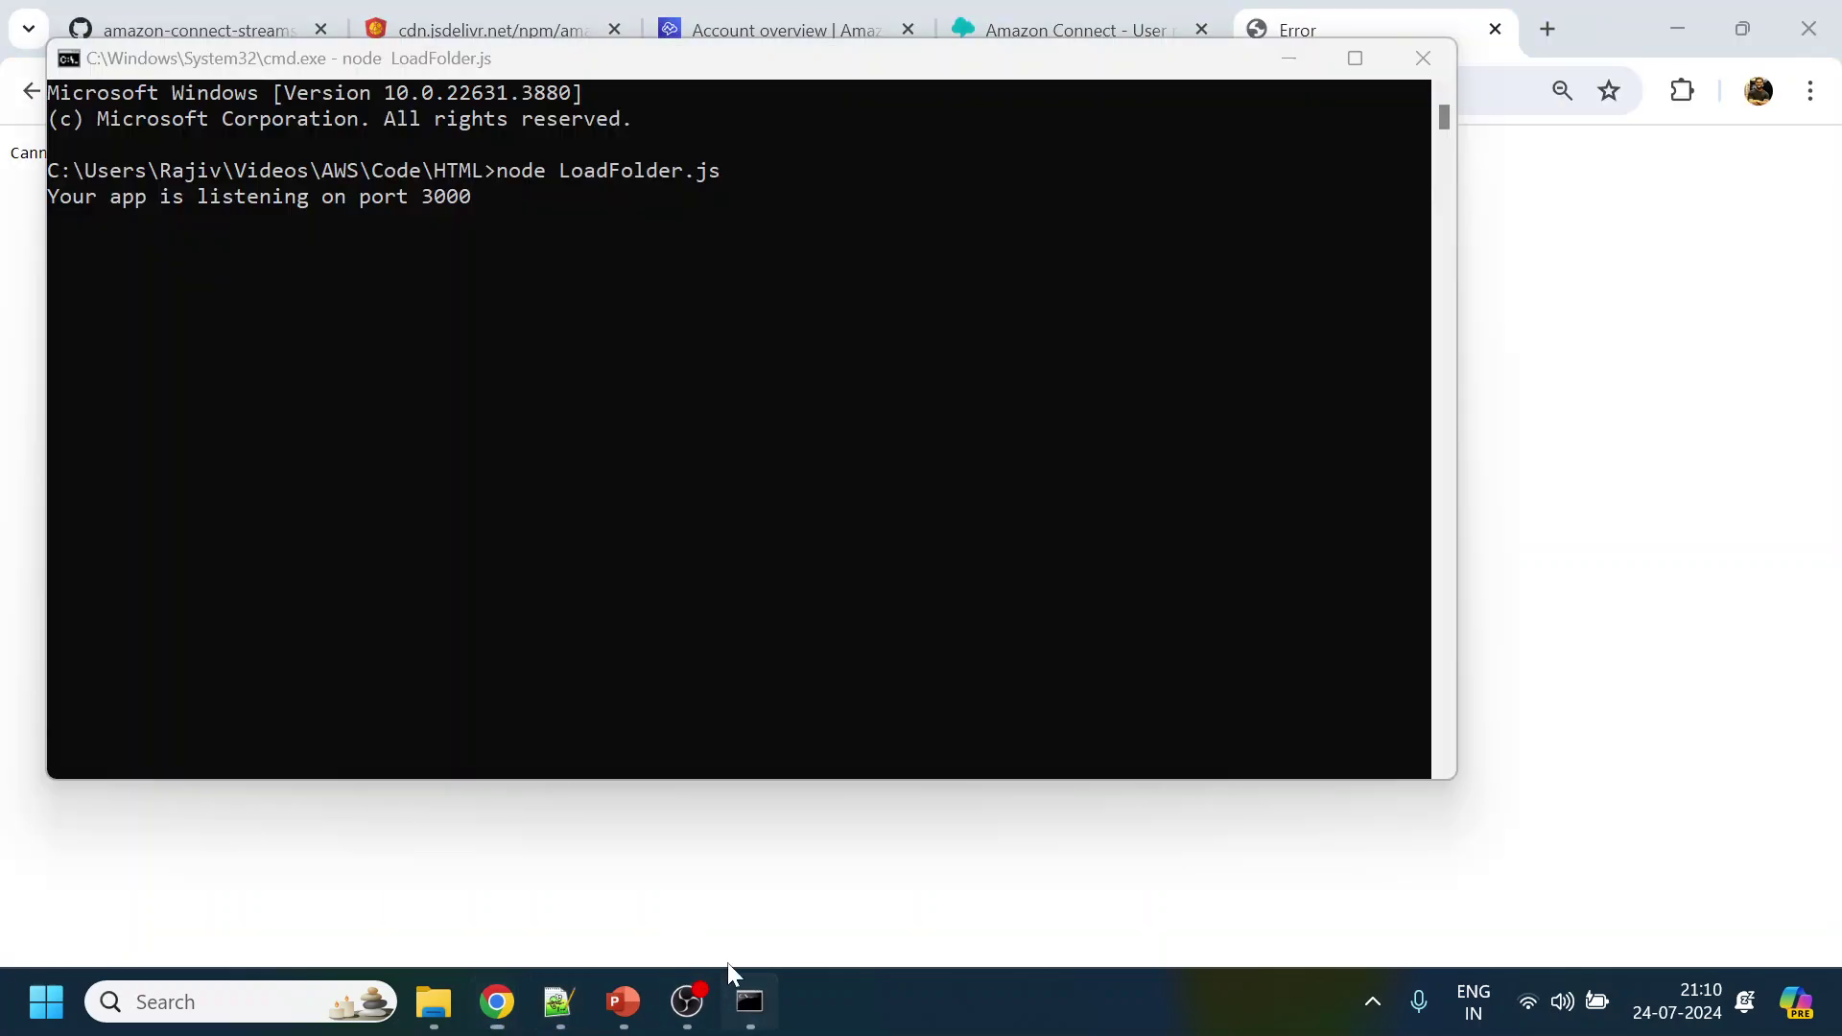
click(690, 662)
key(ctrl+c)
key(Up)
key(Return)
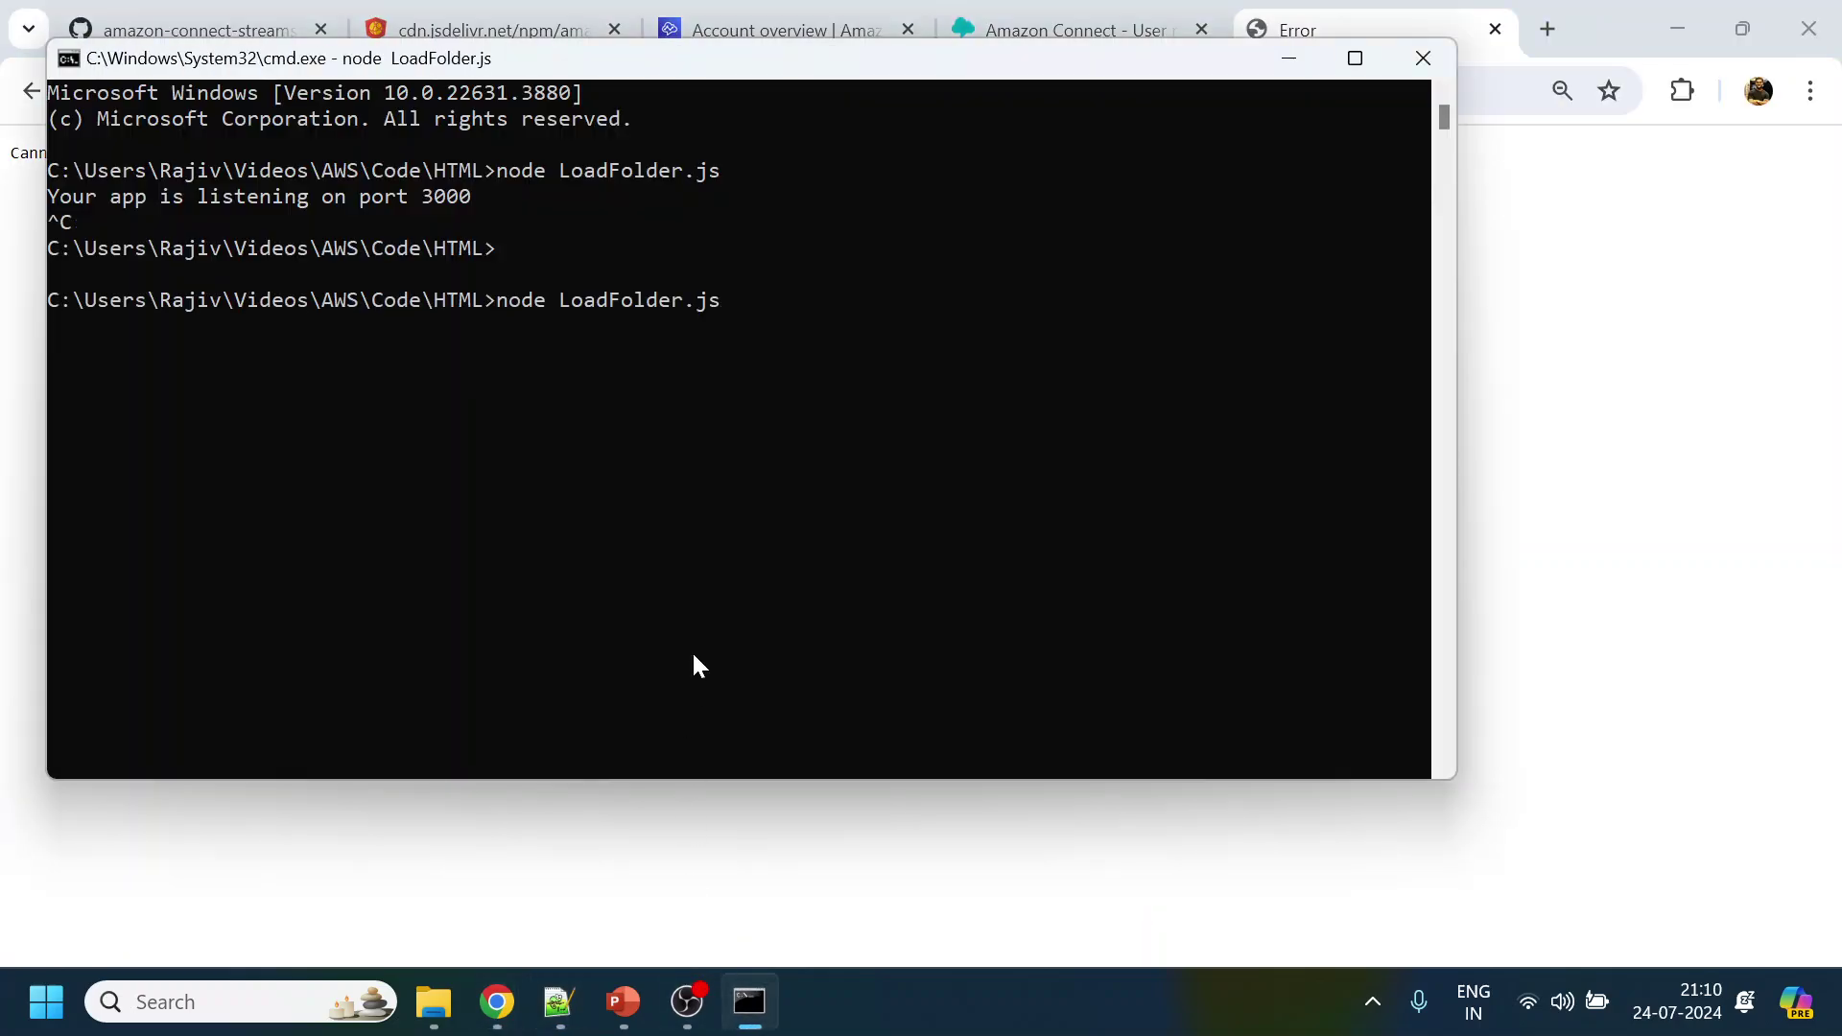
Submit the password in the localhost:3000/test chat, declining Chrome's save-password prompt
mouse_move(497, 1002)
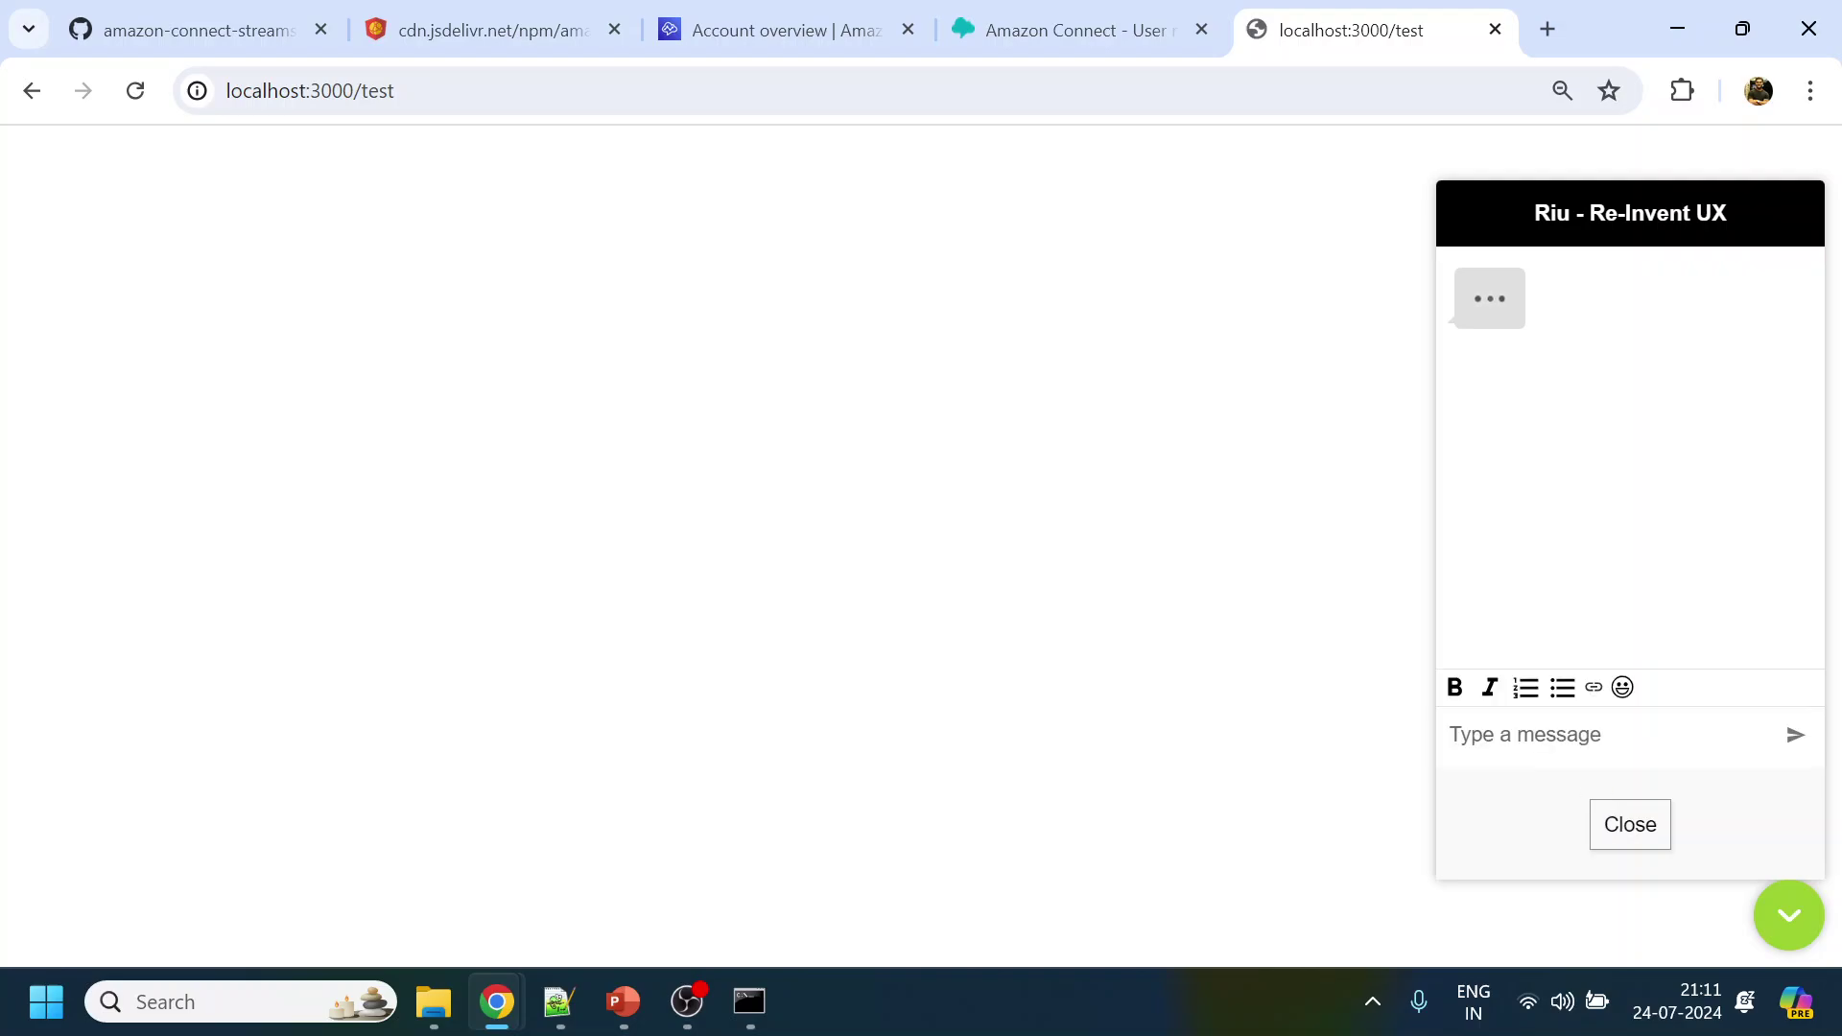
mouse_move(496, 1002)
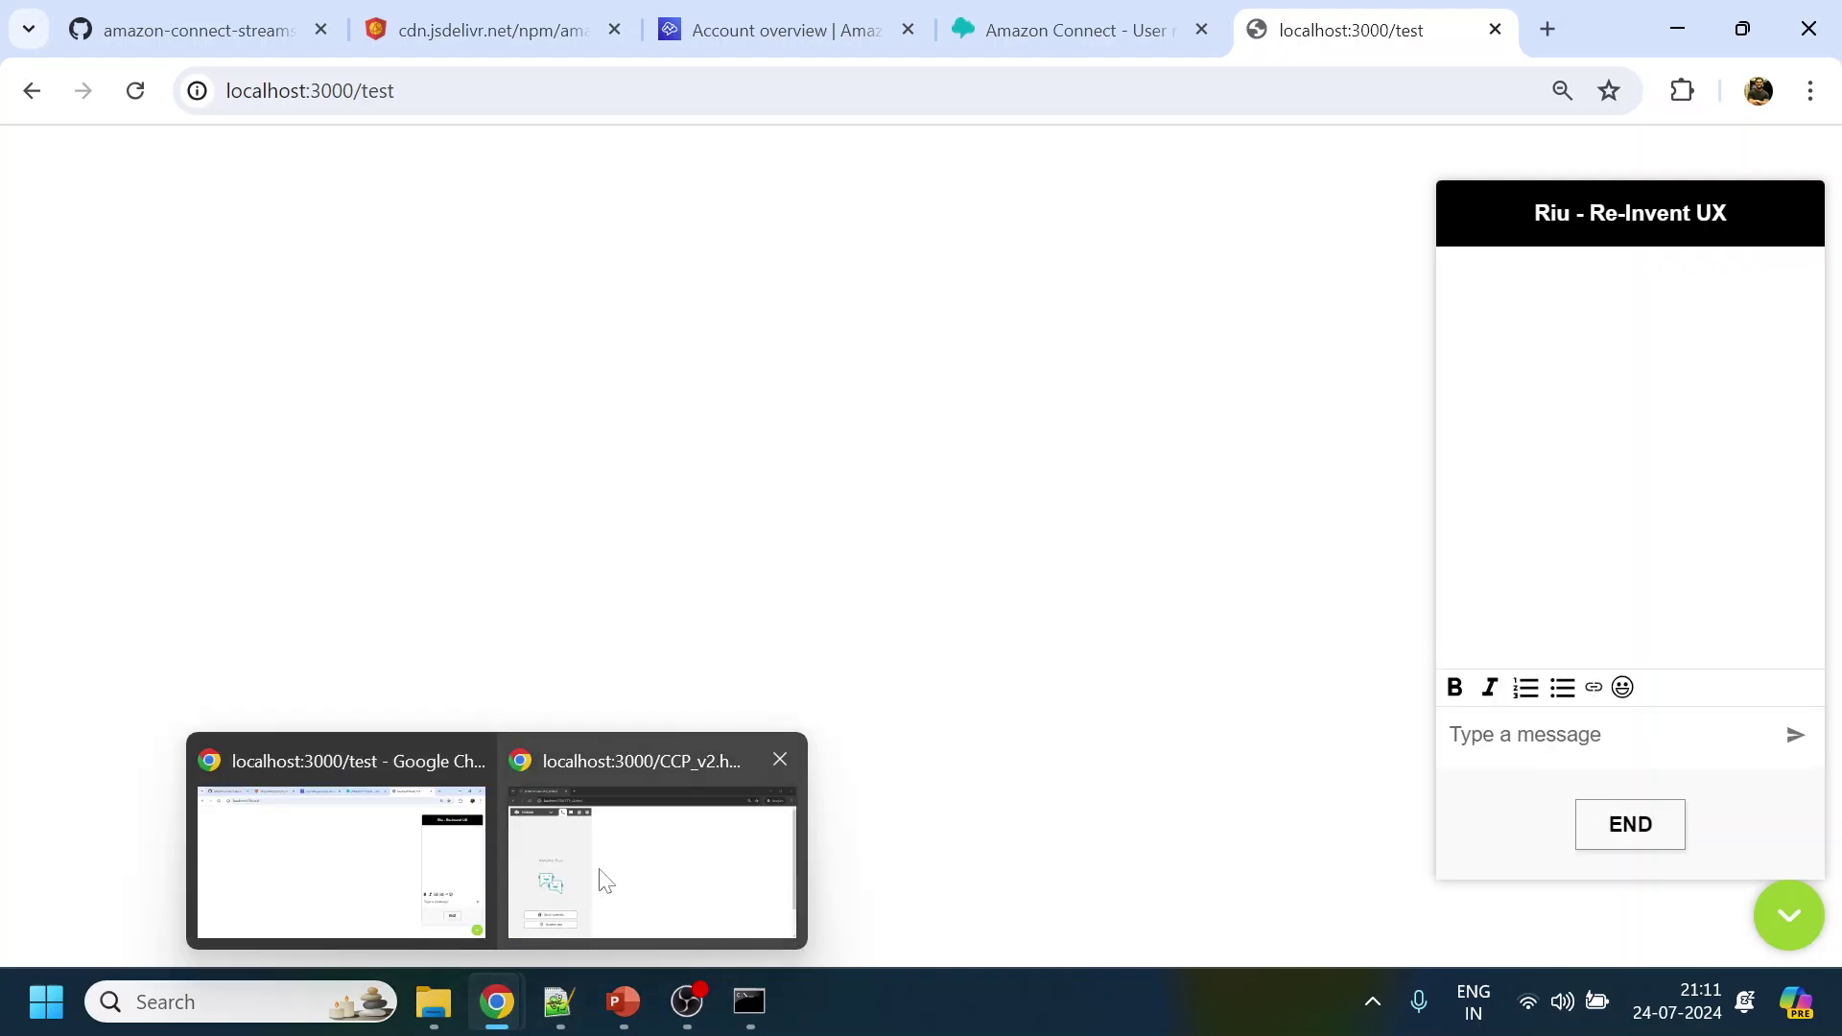
click(603, 878)
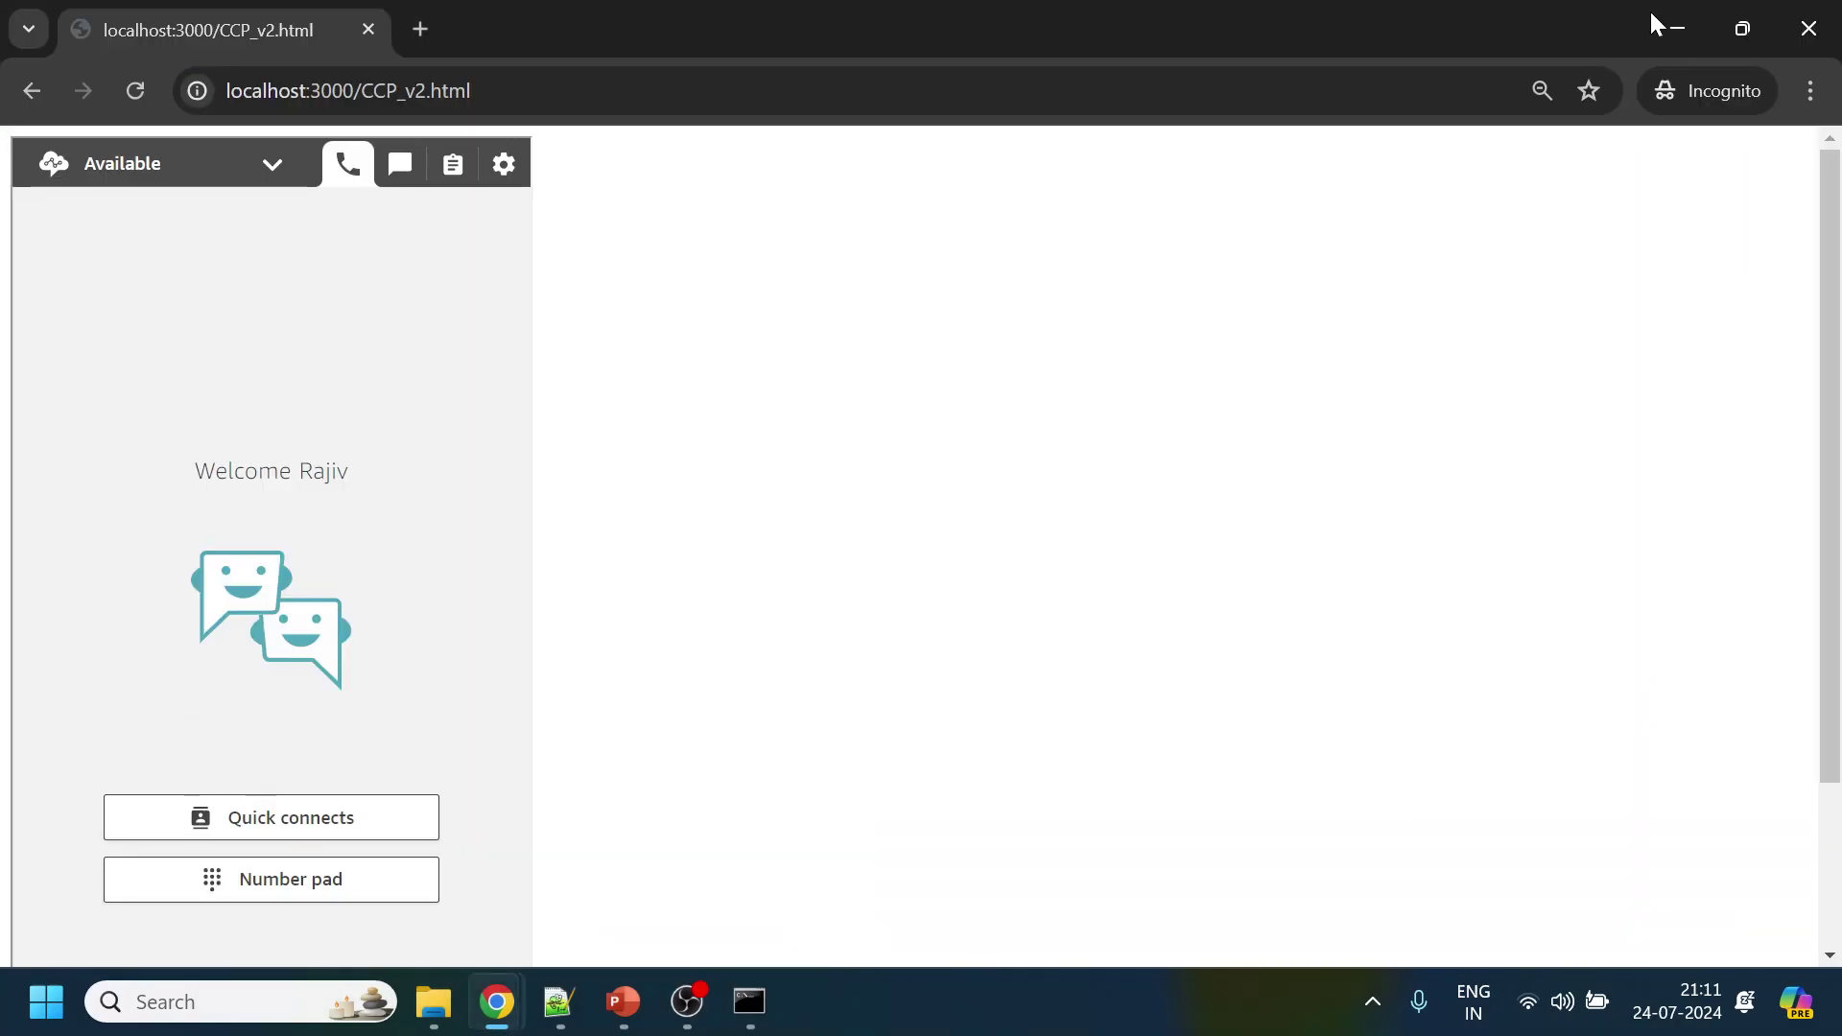
click(1677, 28)
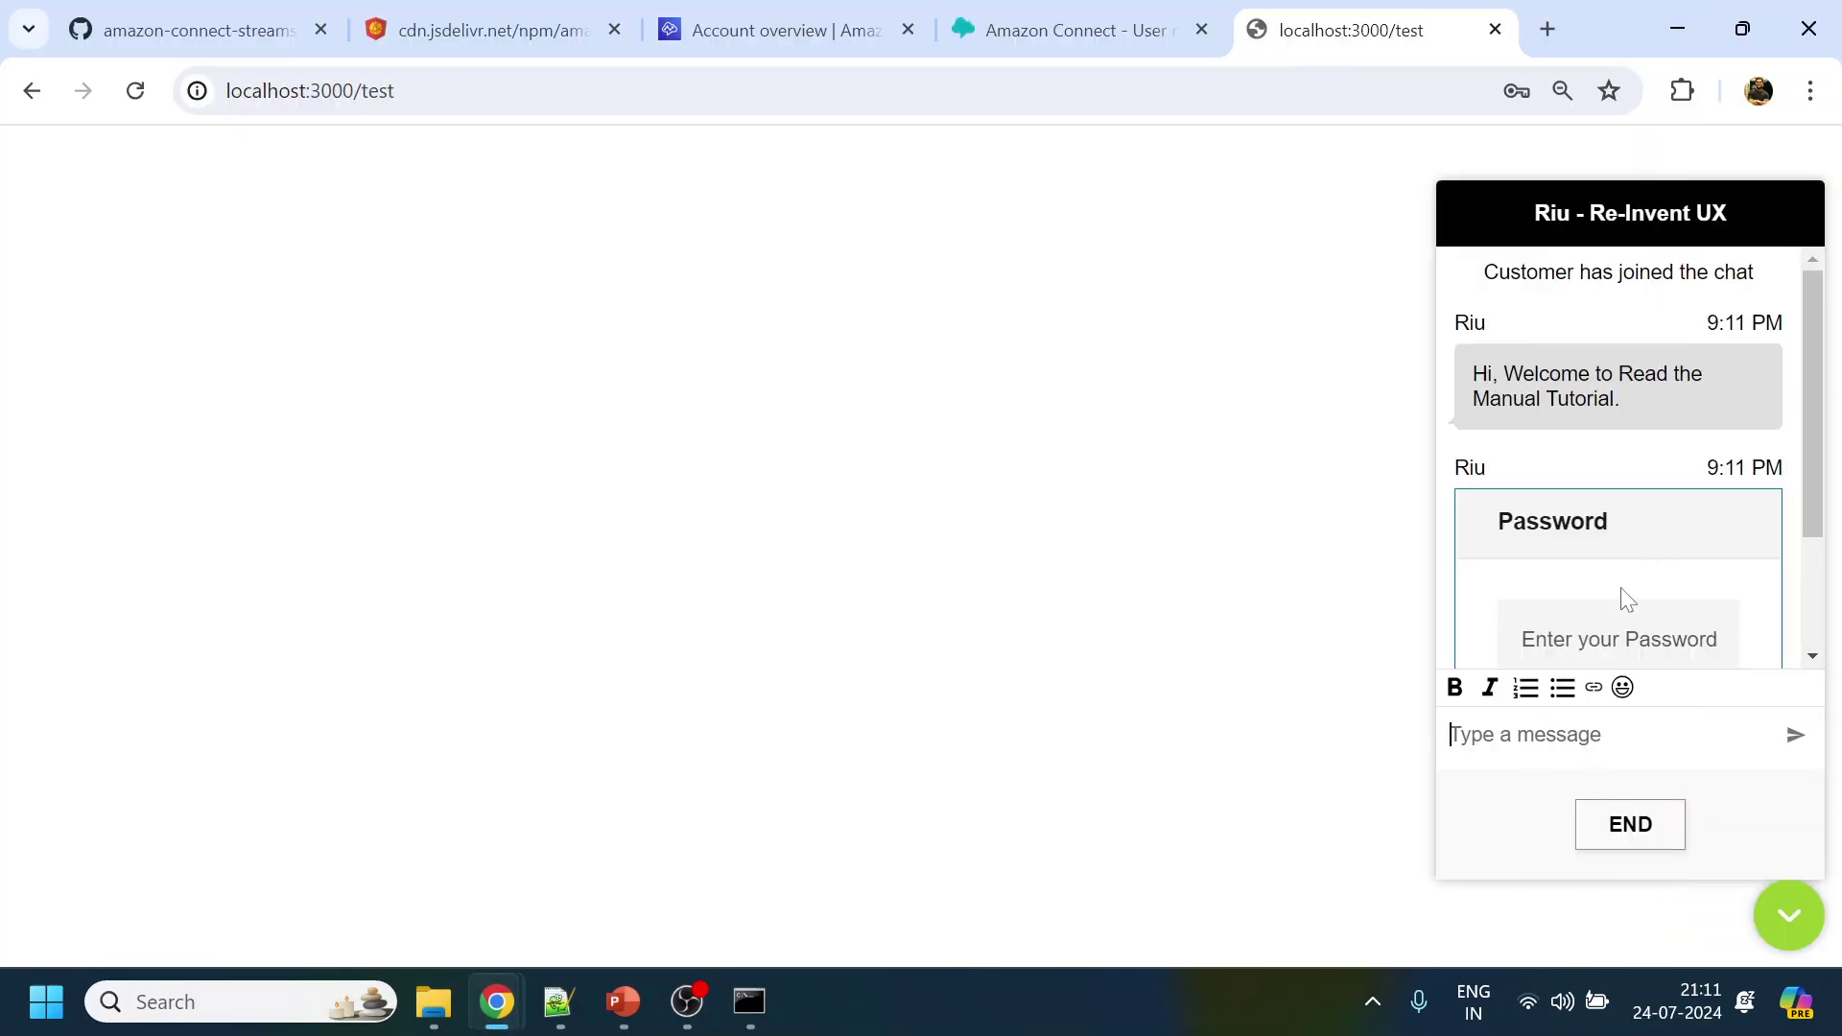
scroll(1620, 601, down, 2)
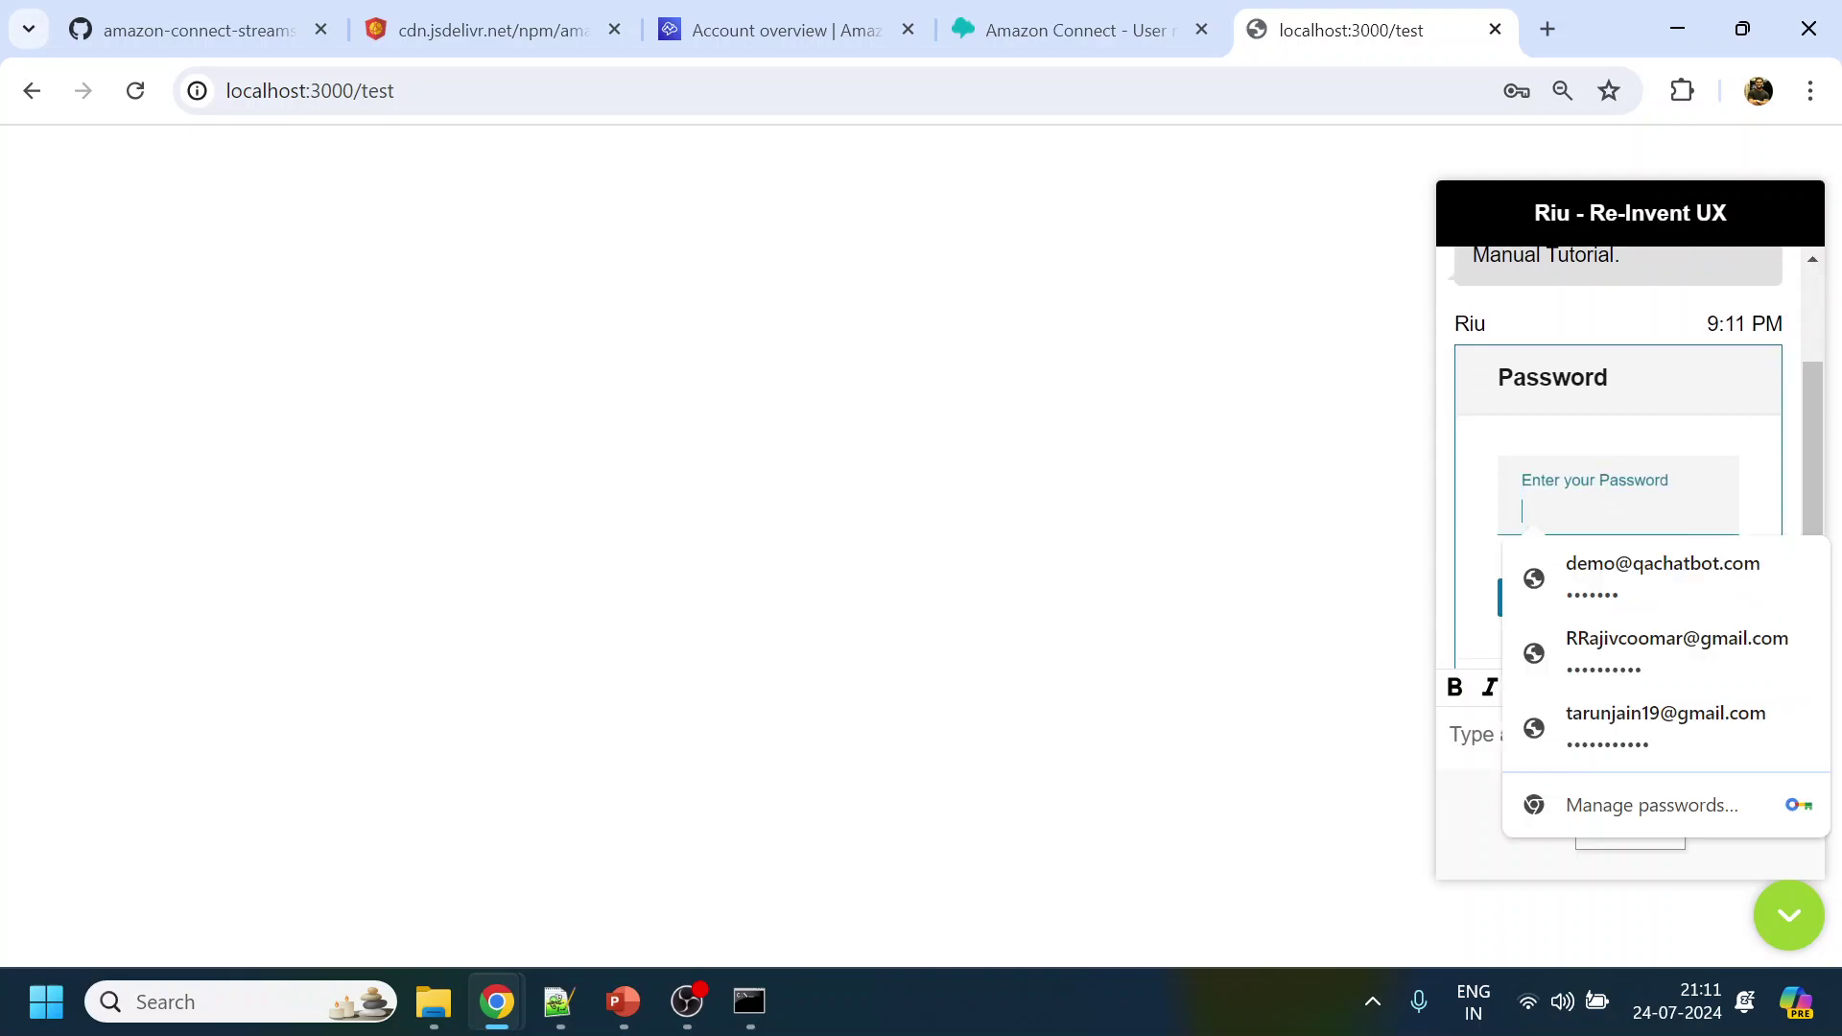
text(••••••)
click(1553, 608)
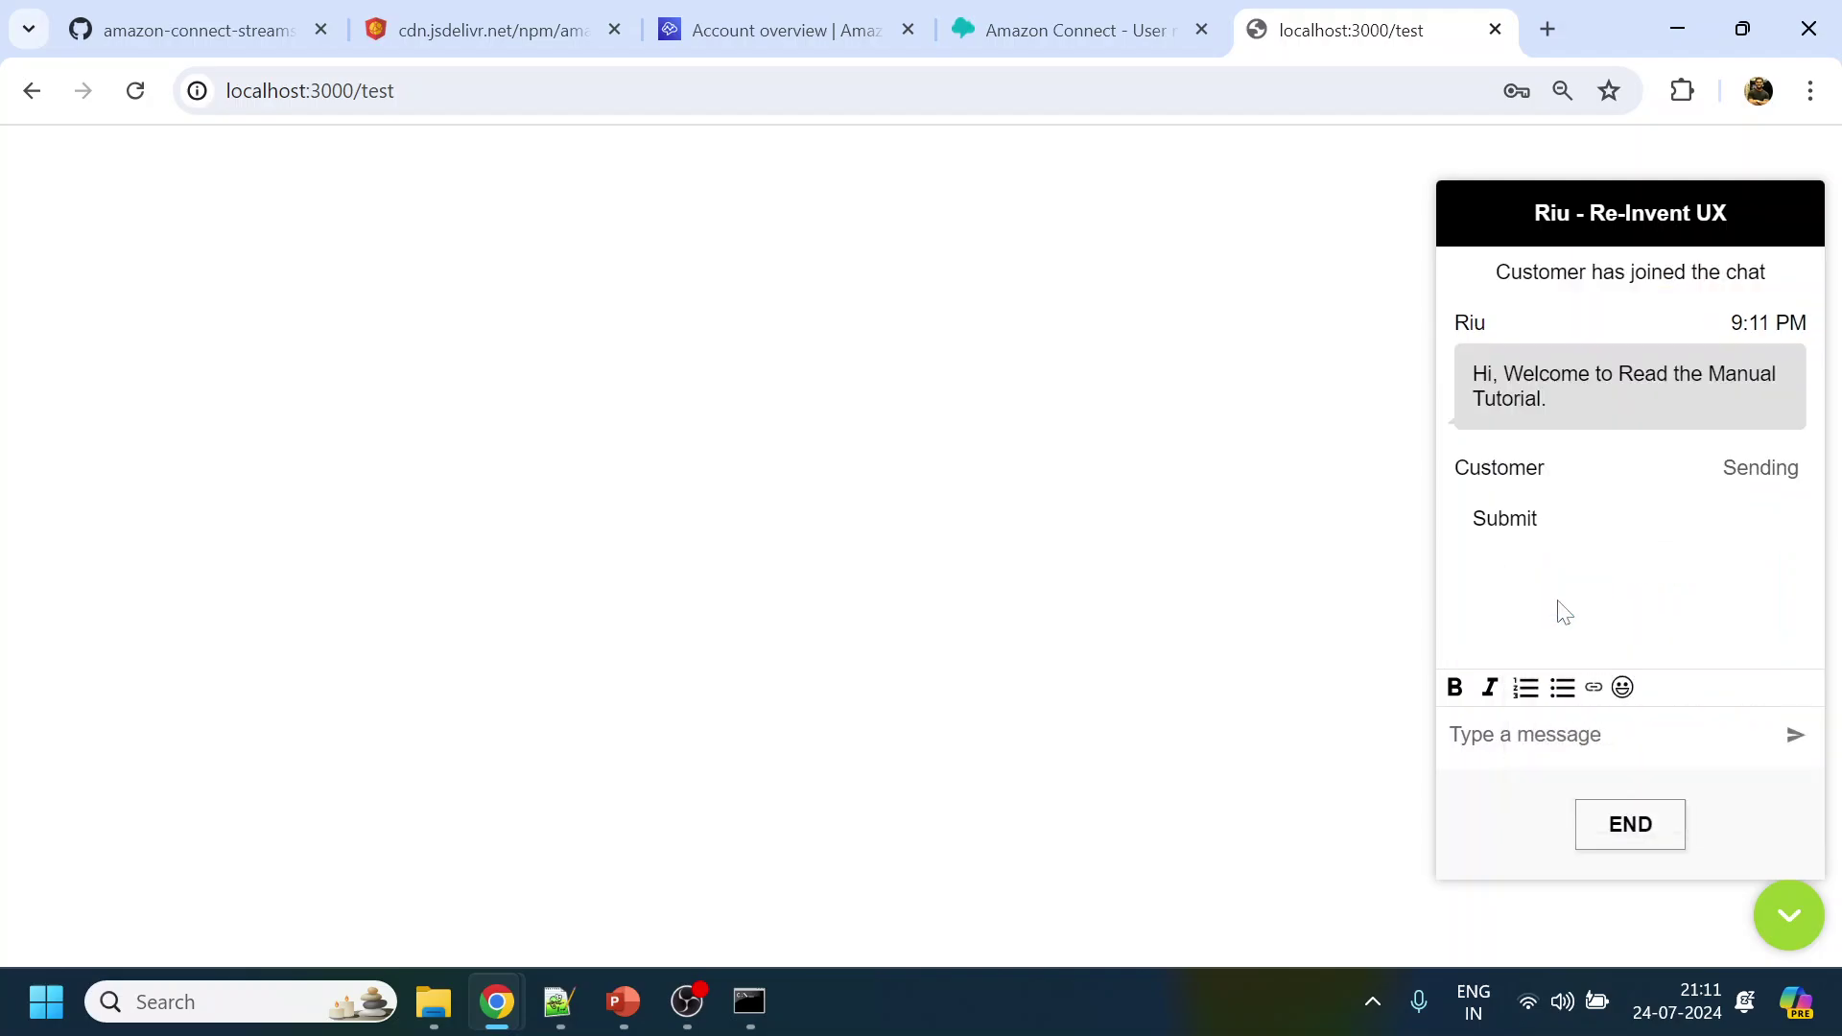
click(1543, 534)
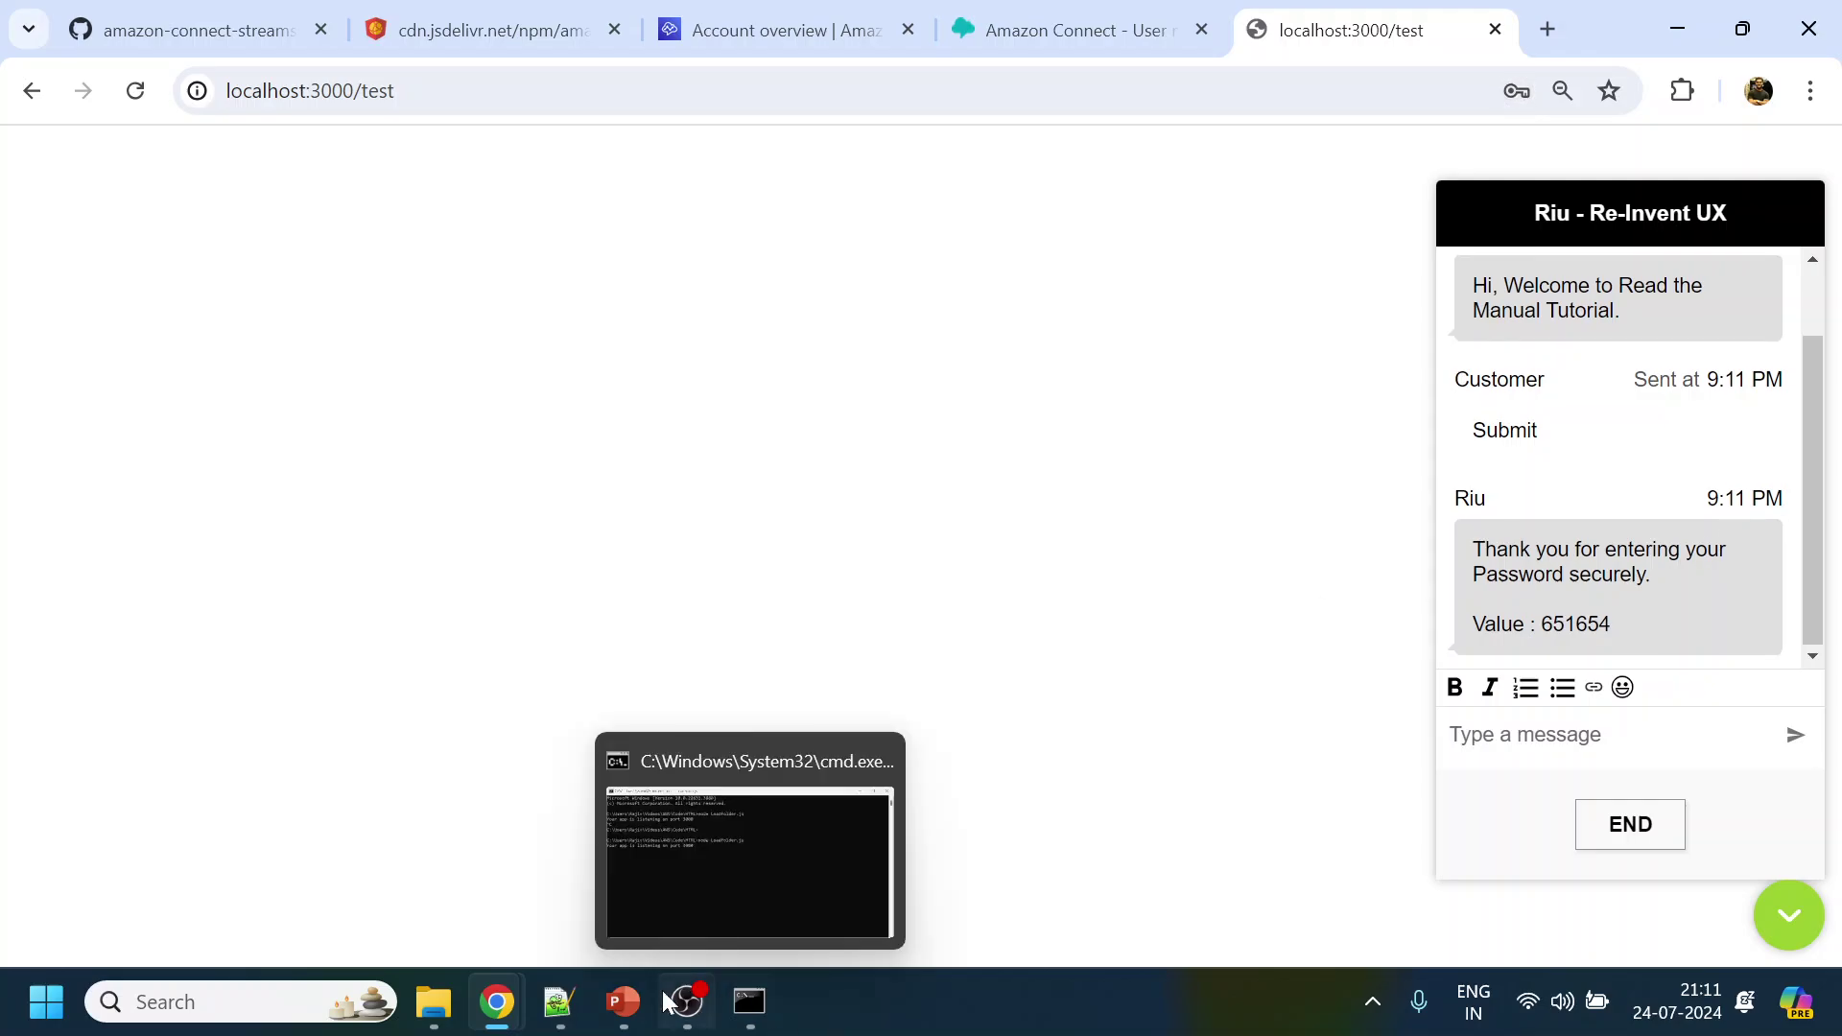
Check the agent's CCP window, then return to the test chat
mouse_move(496, 1001)
click(550, 906)
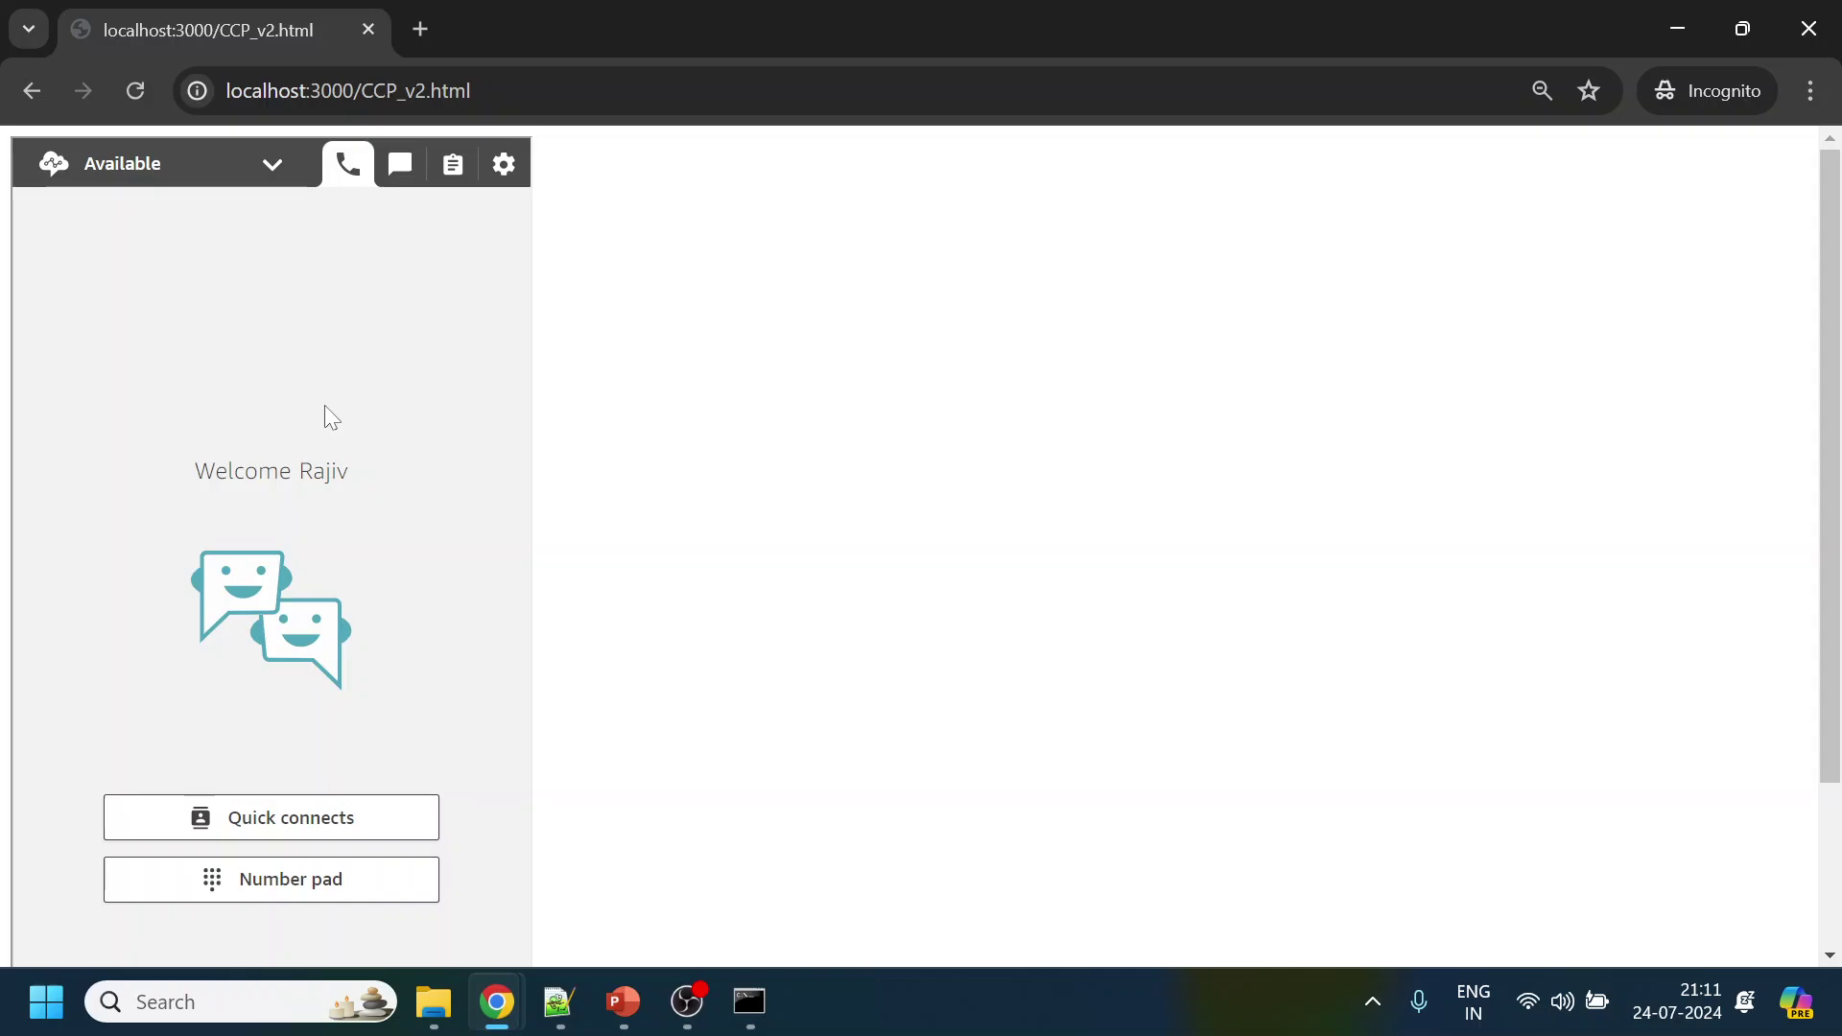
mouse_move(496, 1002)
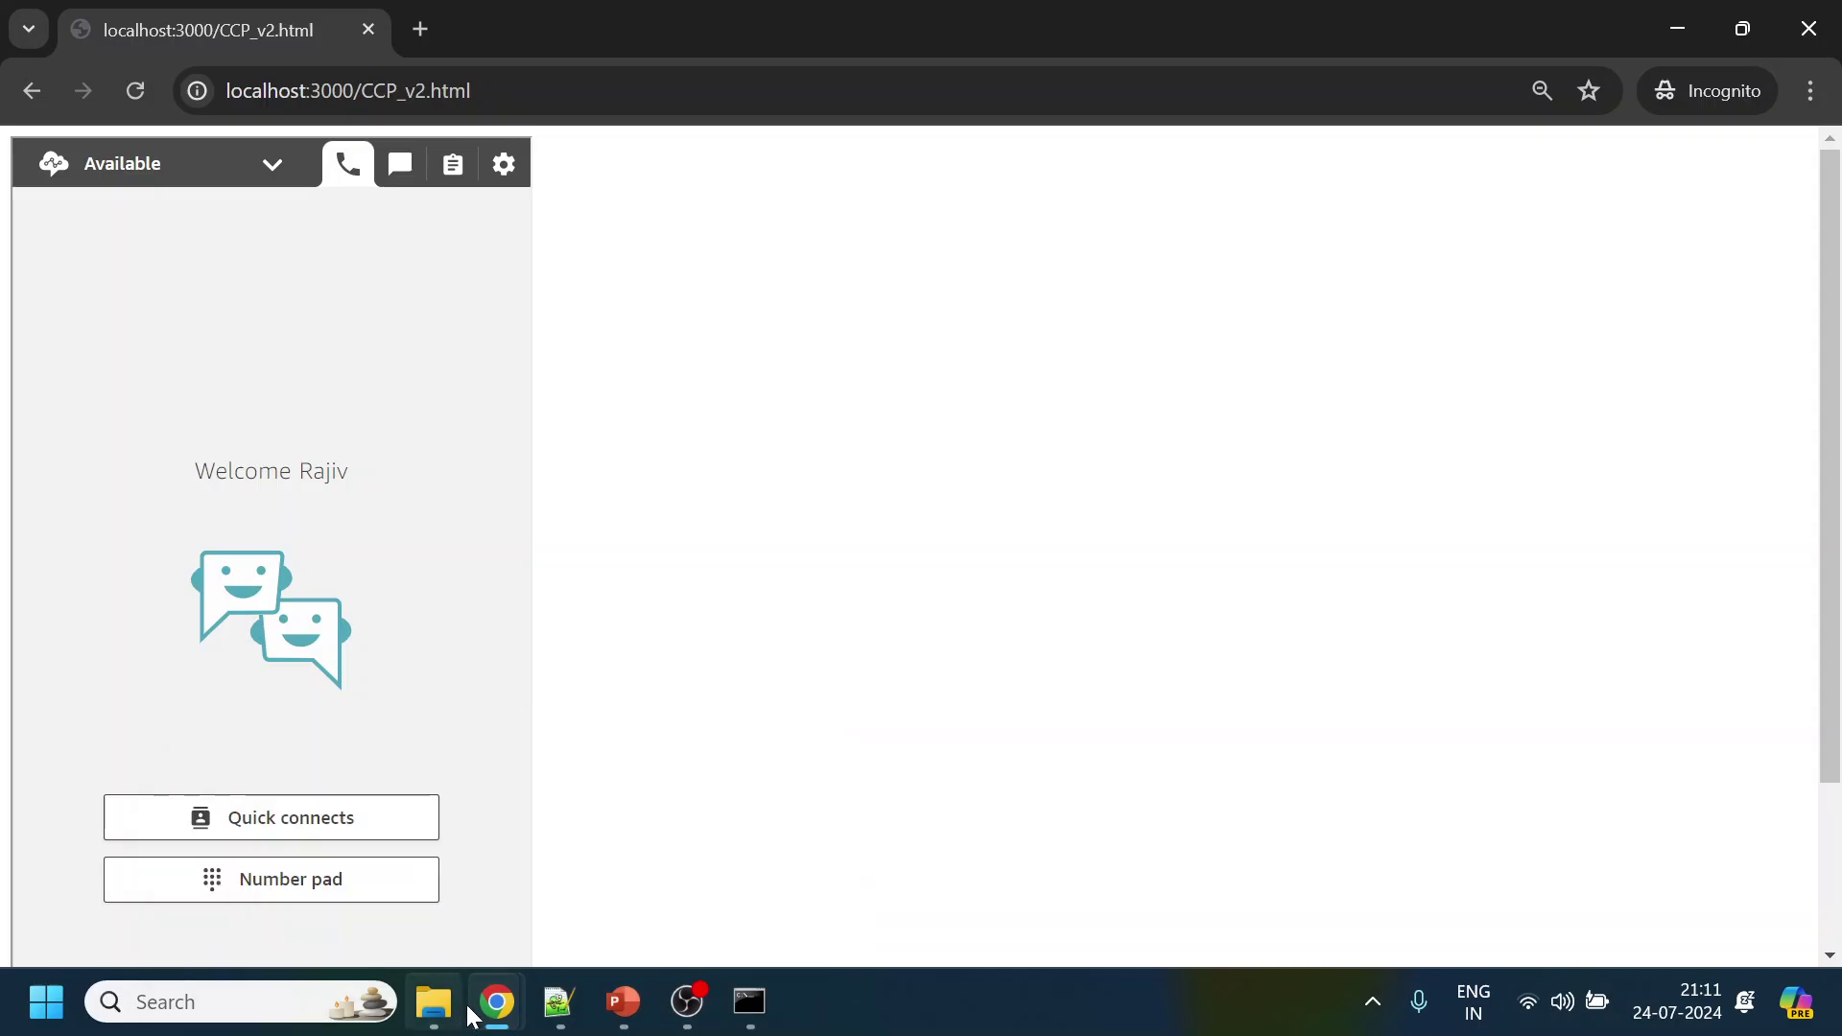
click(326, 878)
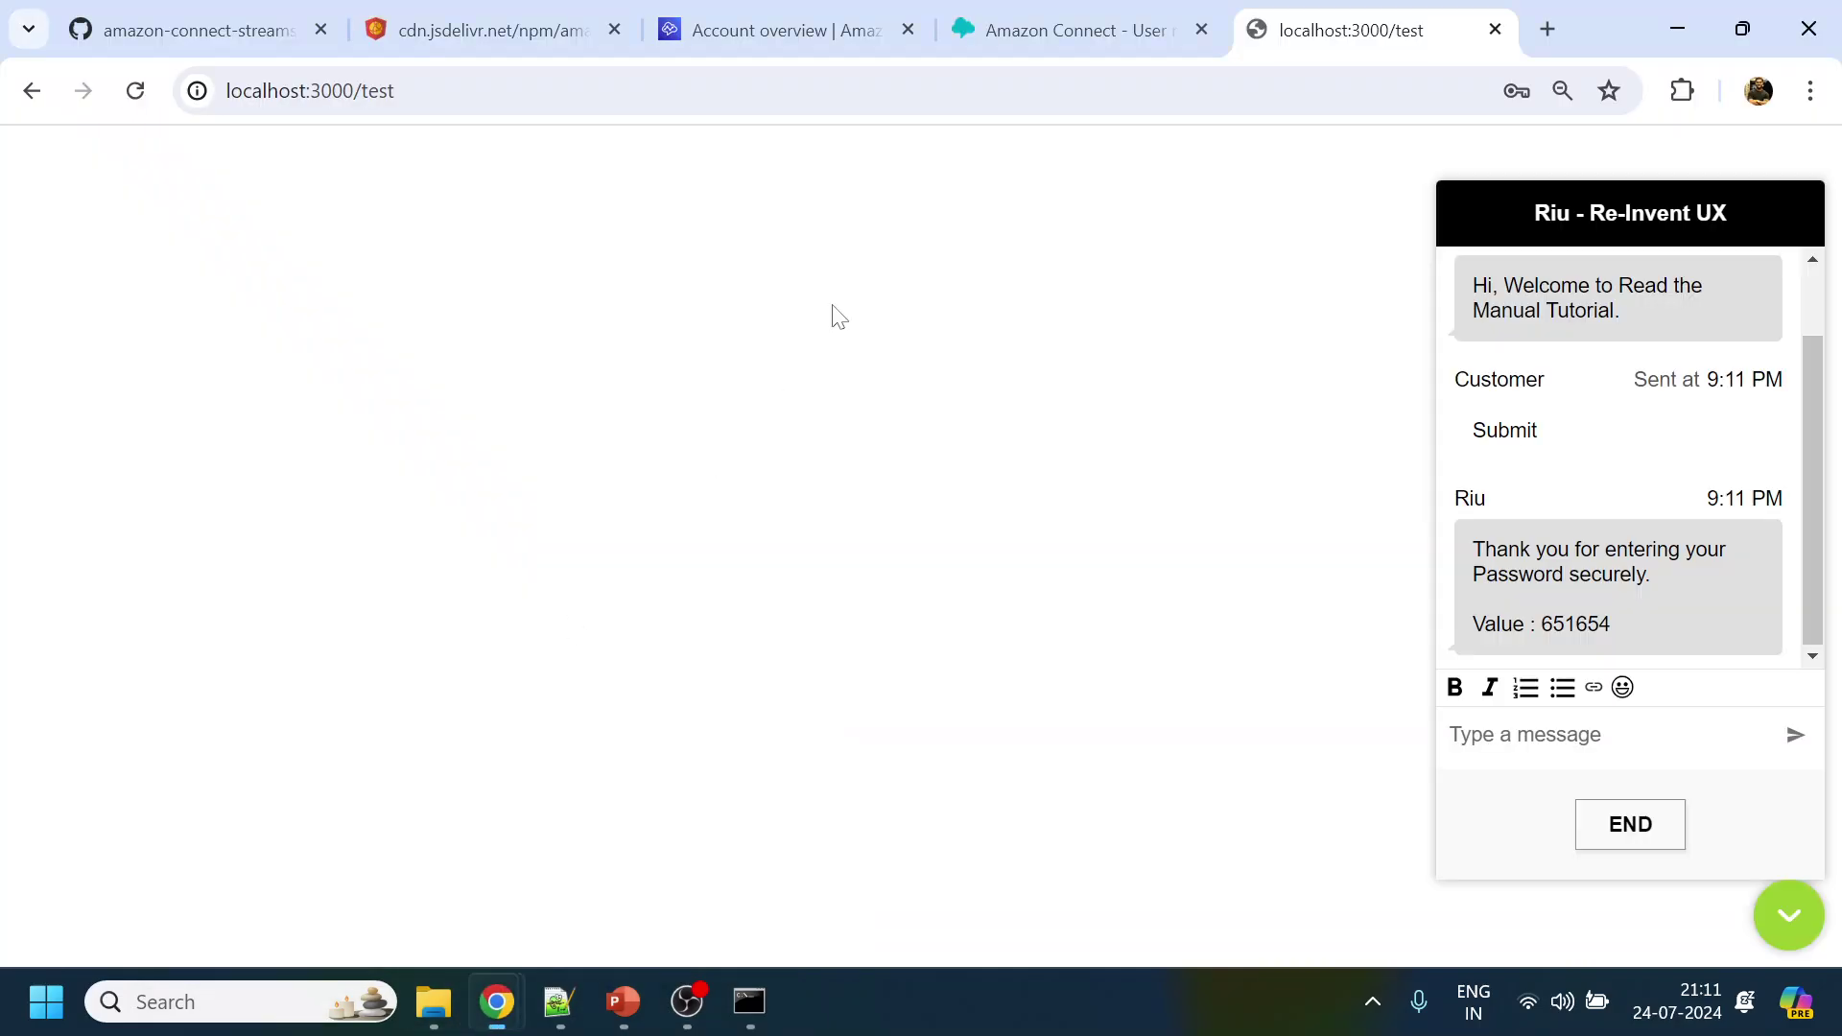
Bring up the Amazon Connect console and open the GeneralRoutingProfile for editing
click(1063, 39)
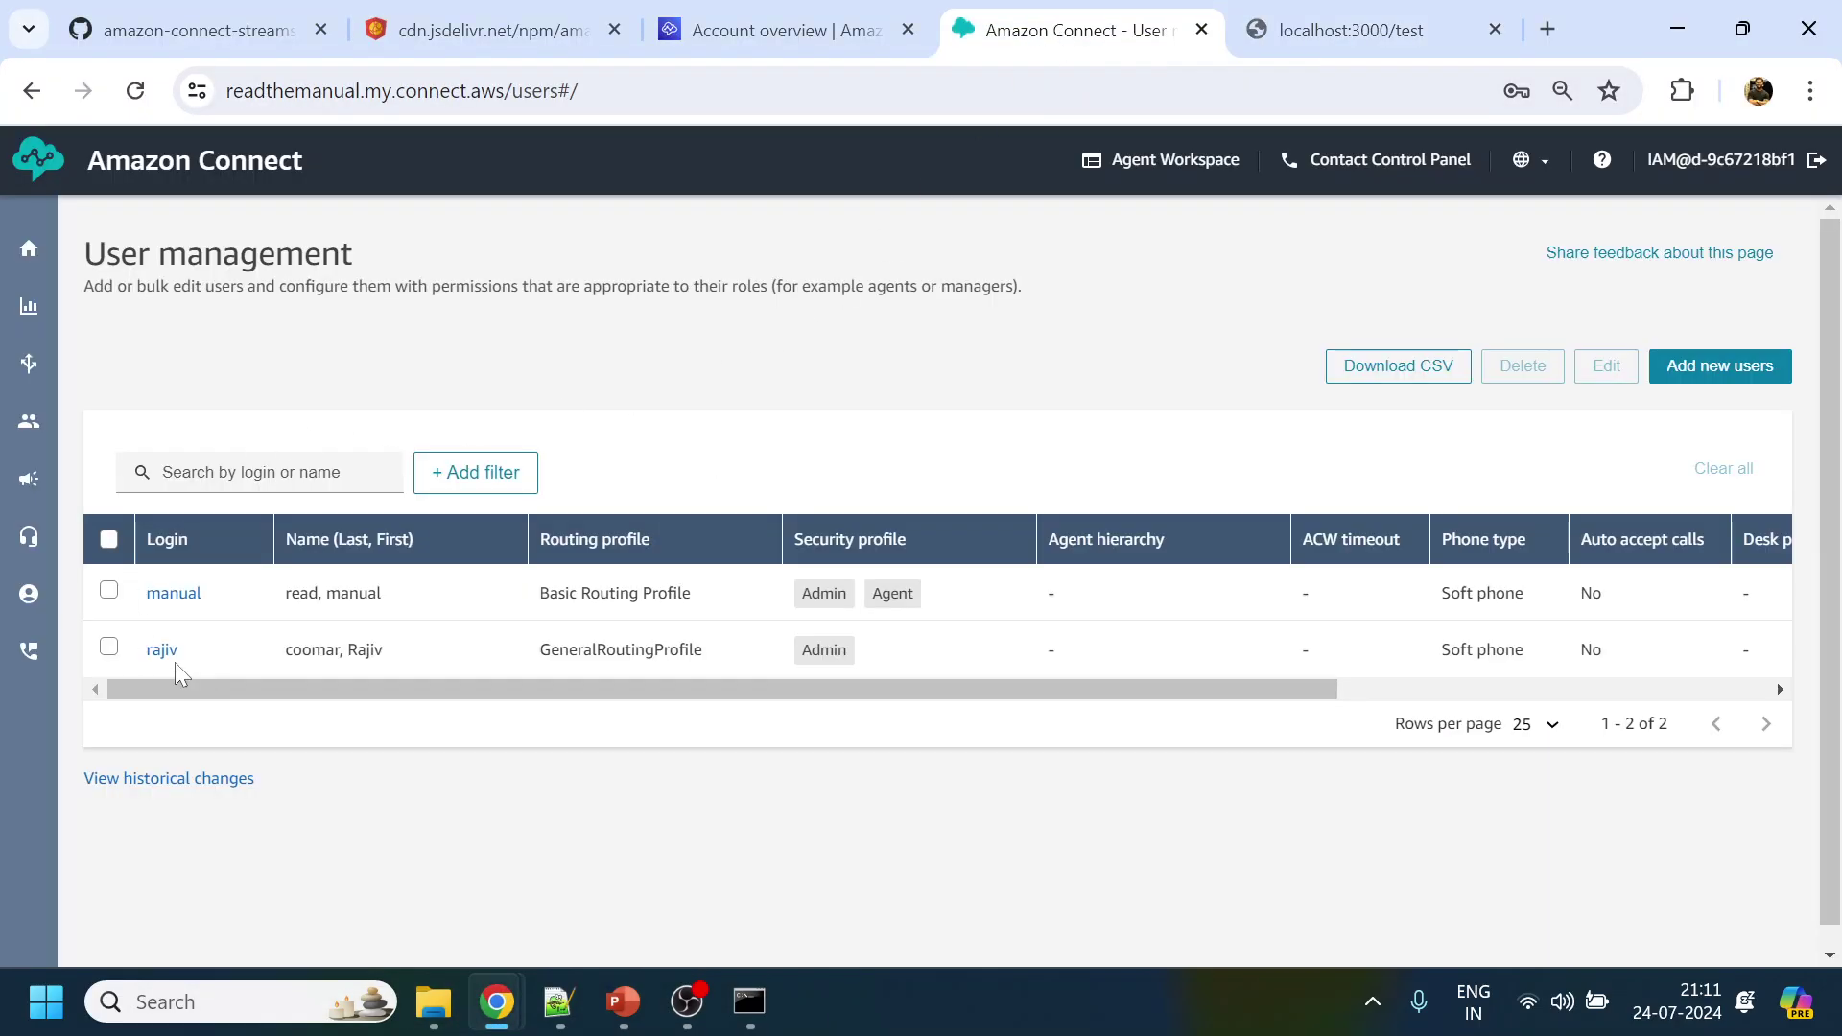
click(163, 652)
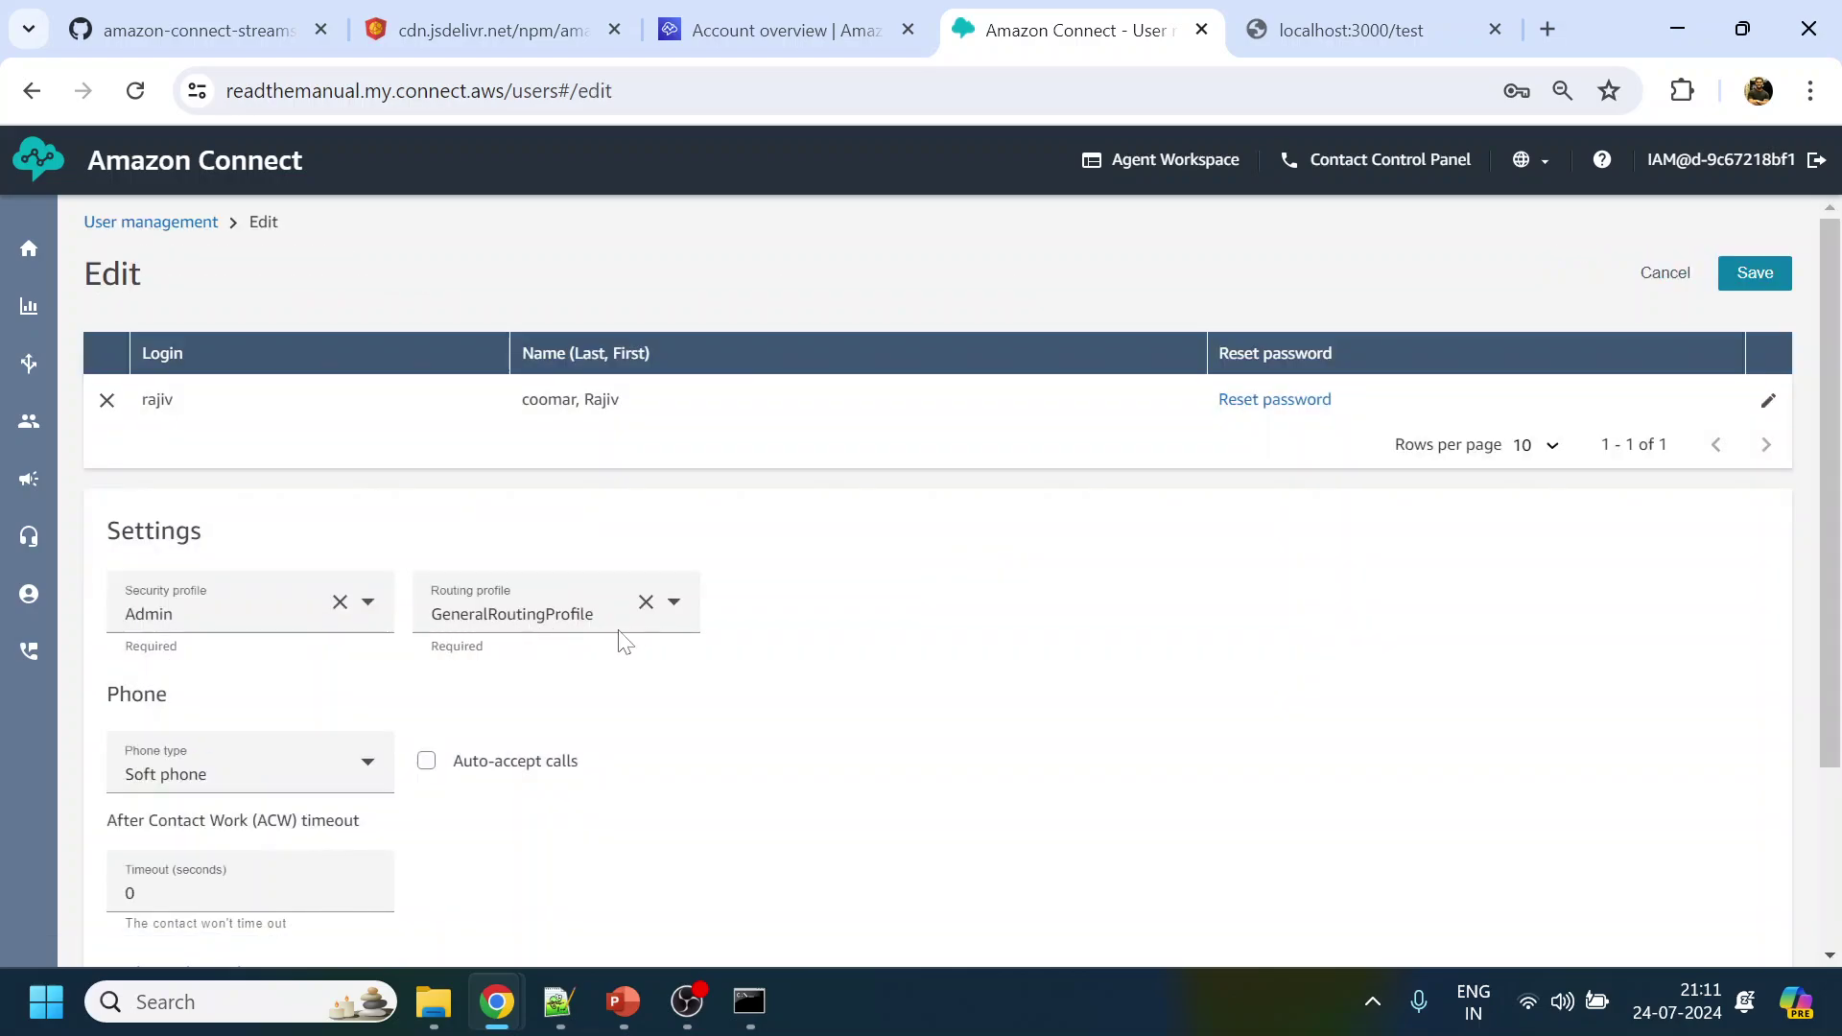
mouse_move(32, 405)
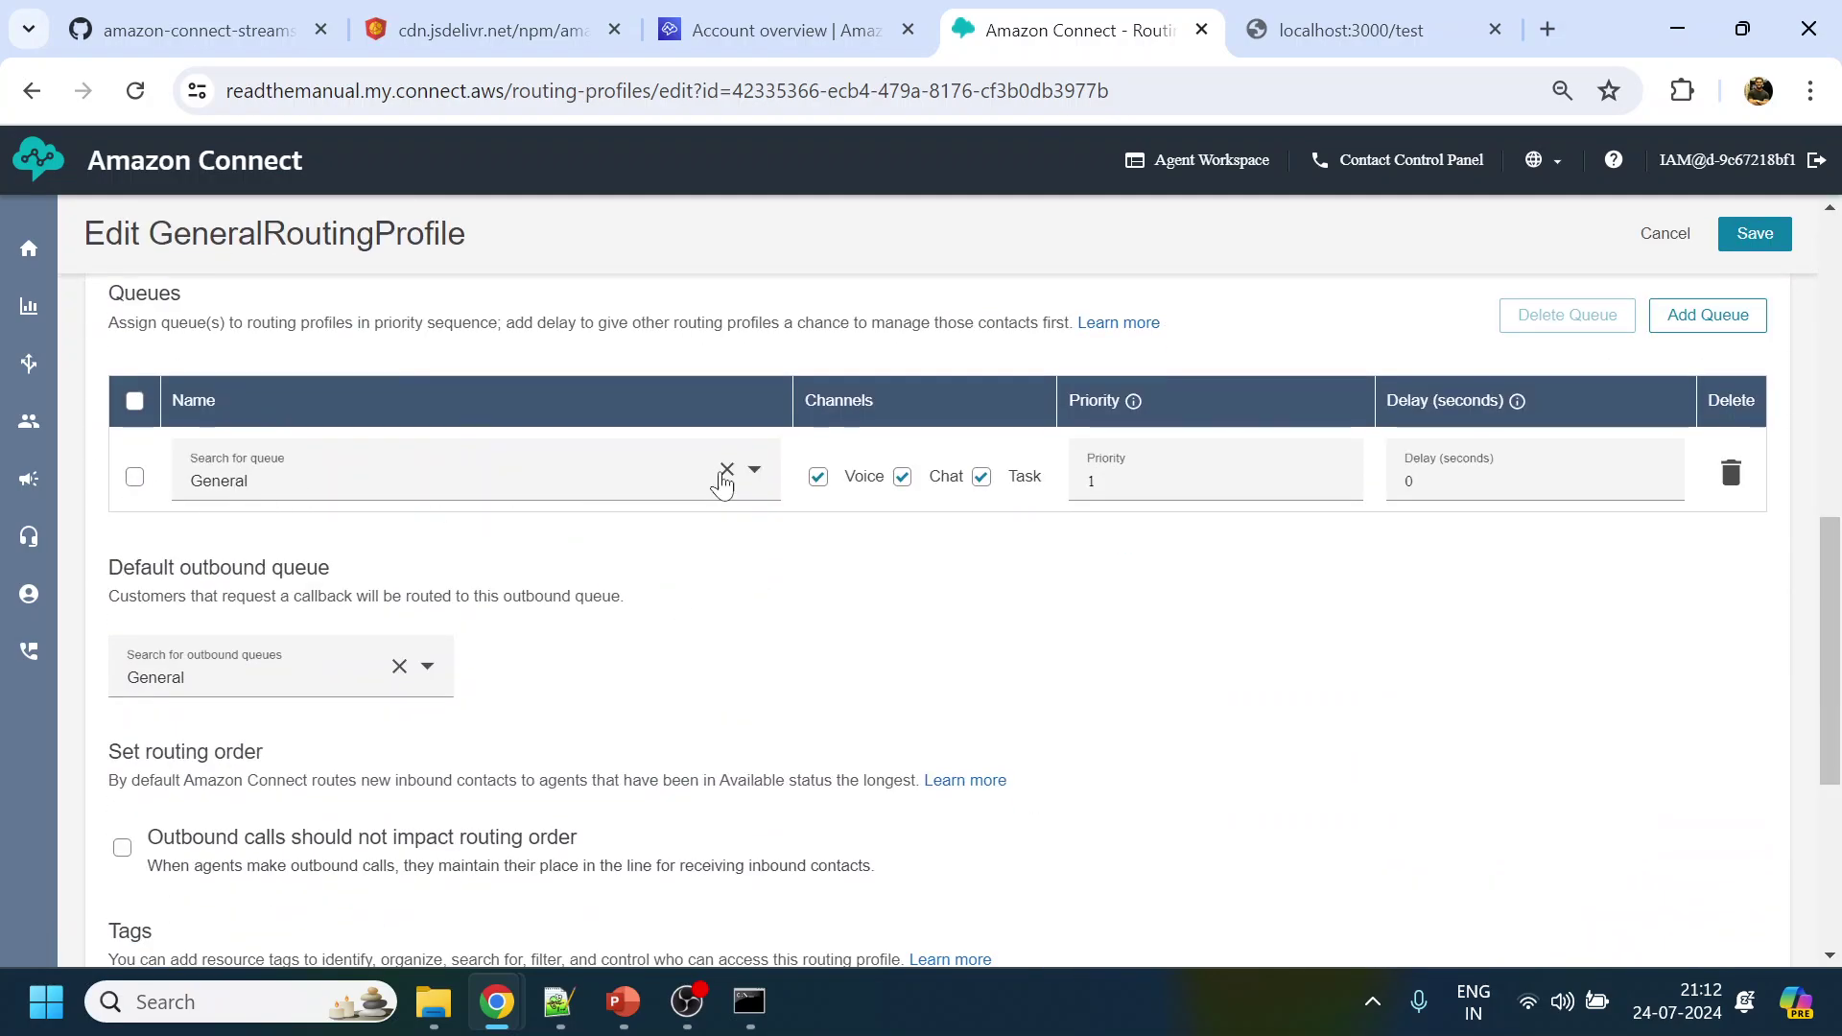
Add a new queue row set to BasicQueue and save the profile
click(1706, 316)
click(451, 574)
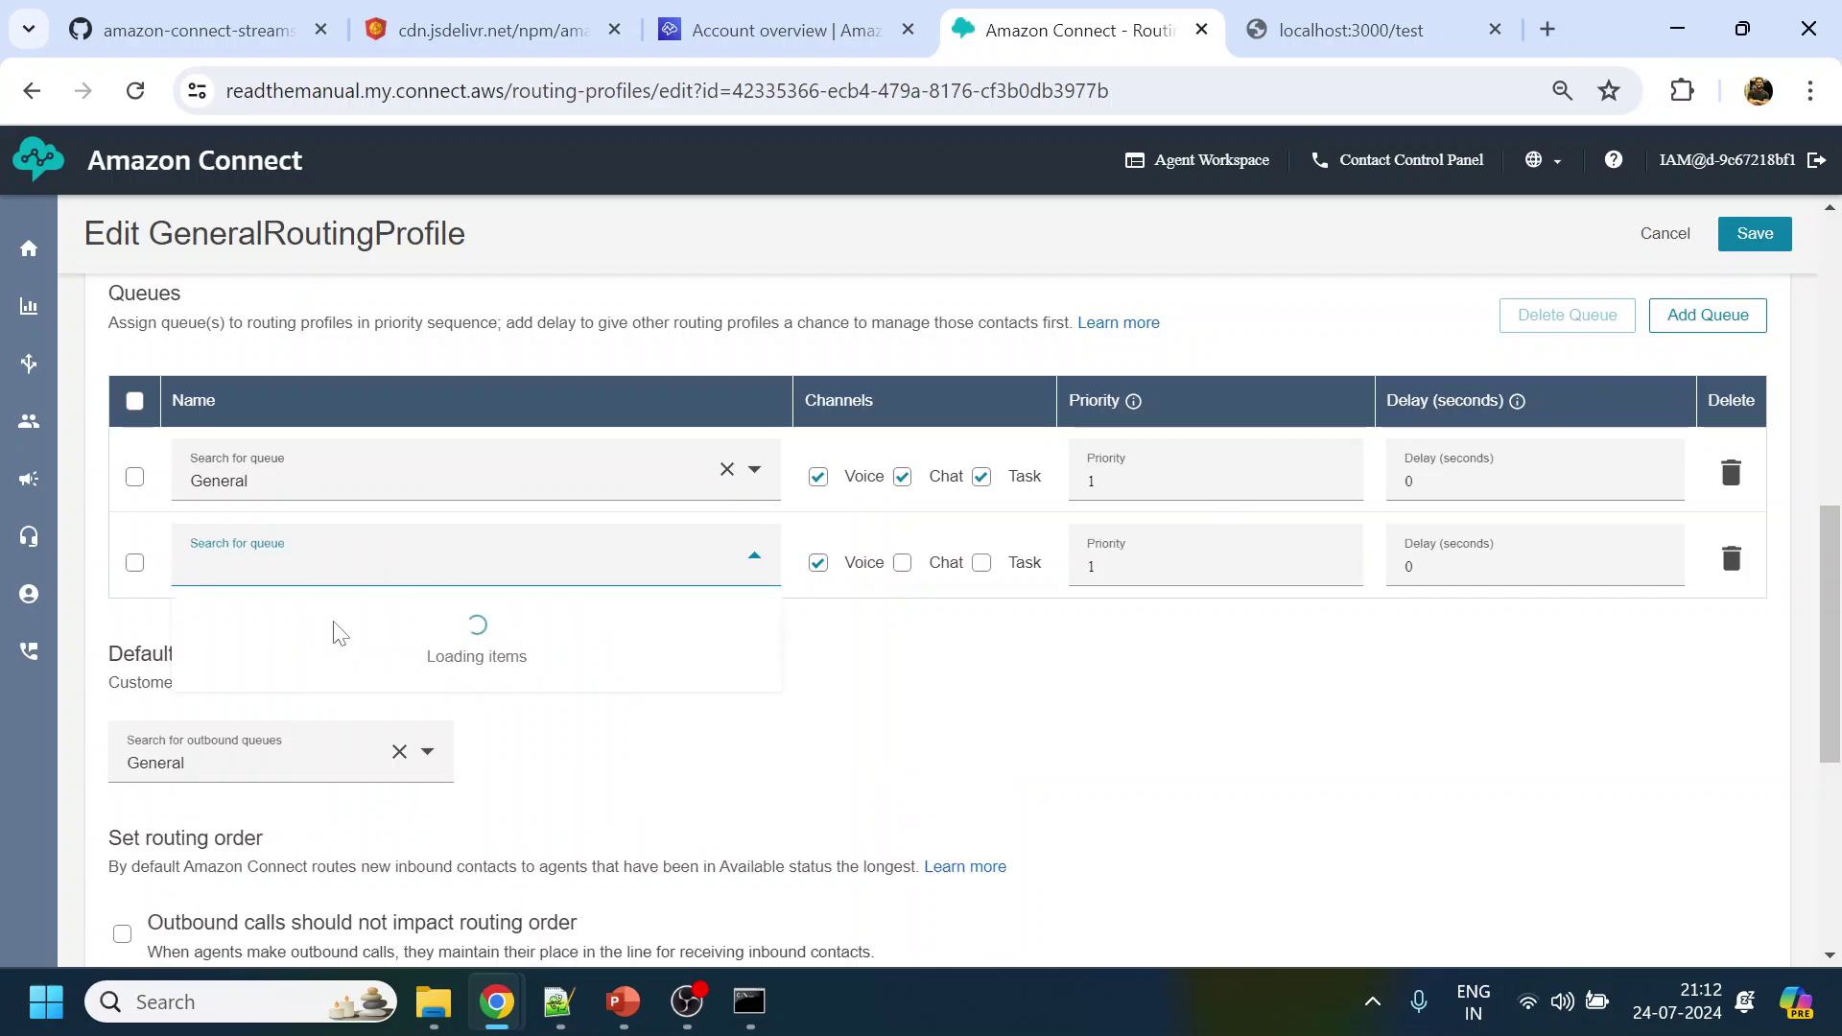
click(273, 614)
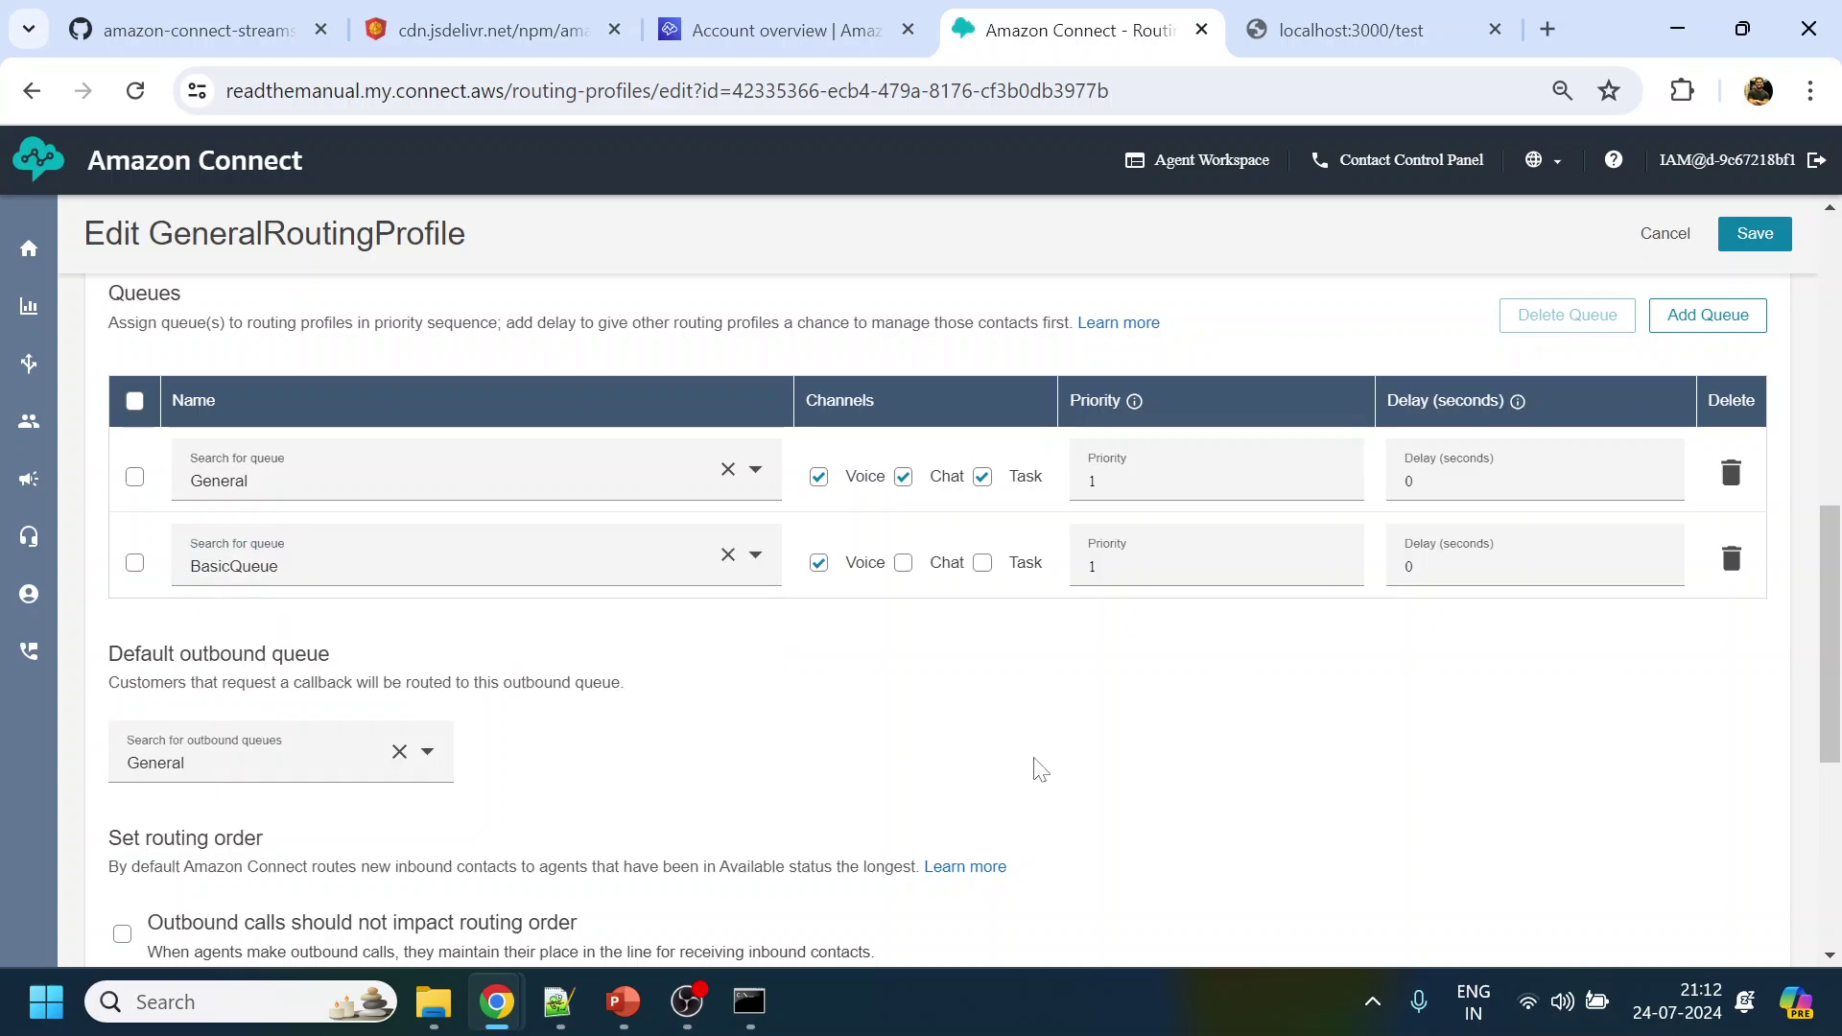
click(1755, 235)
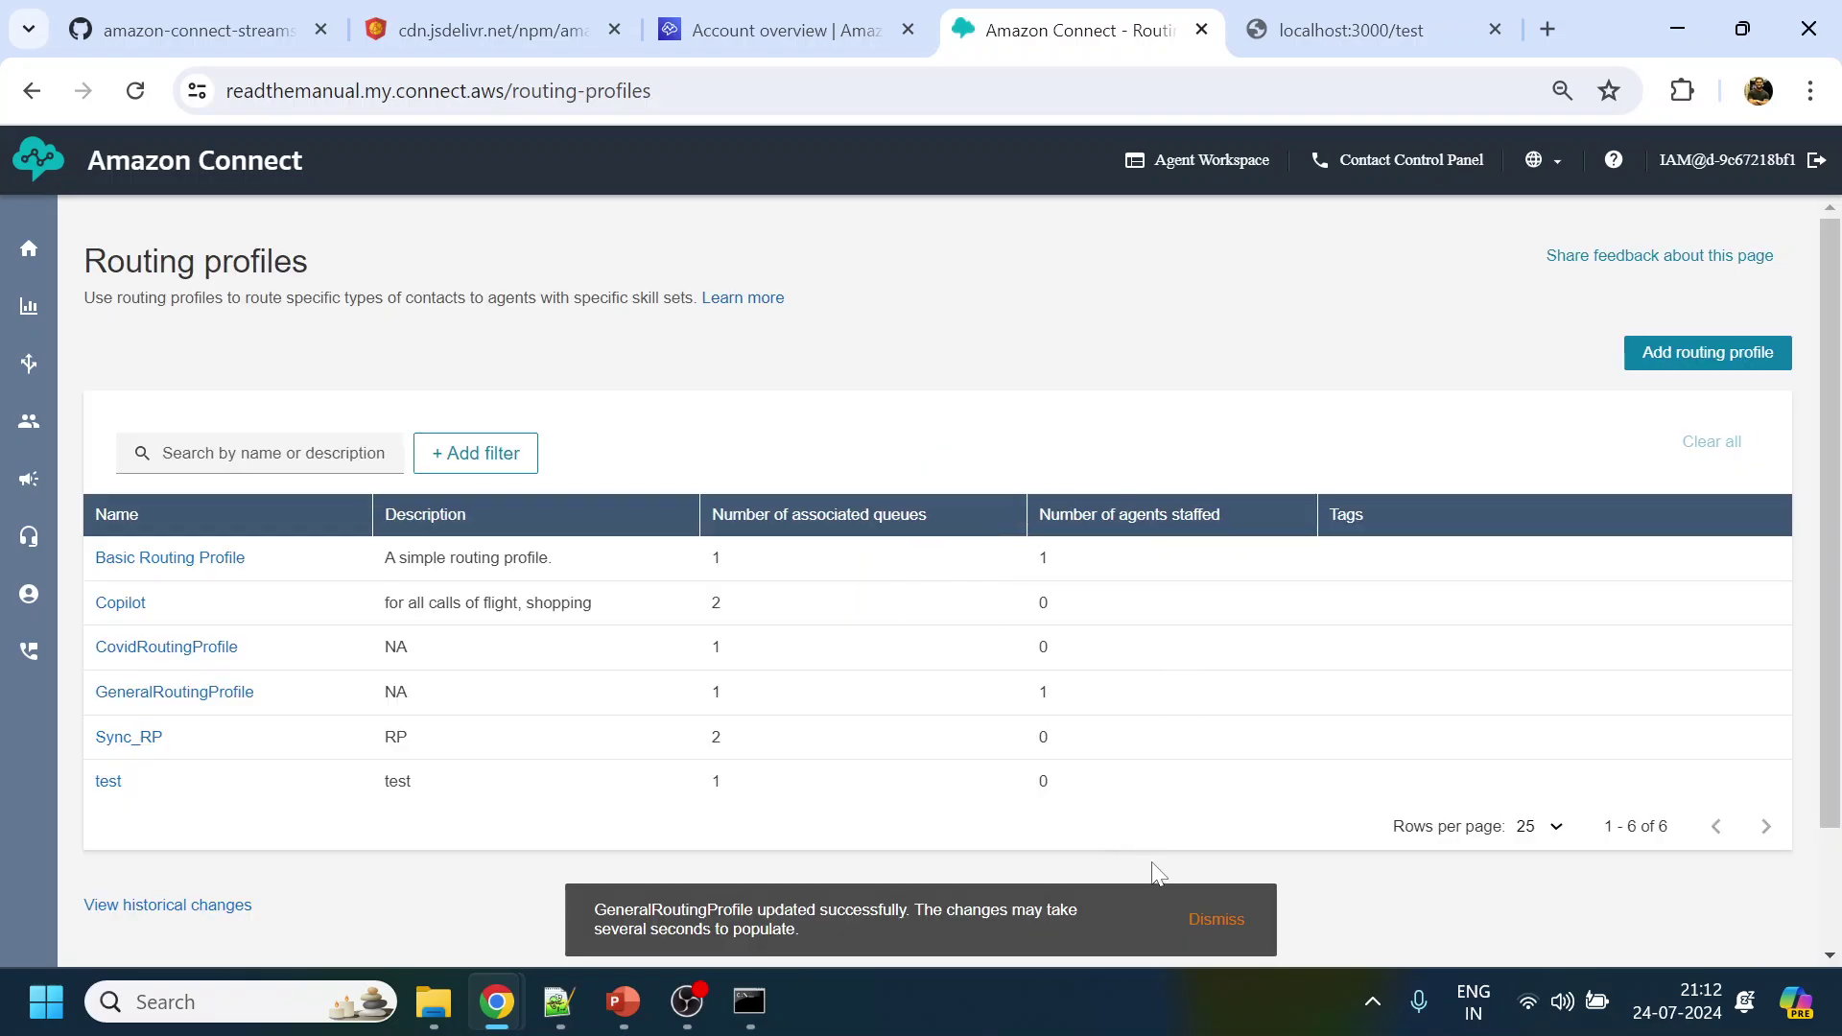
click(1197, 921)
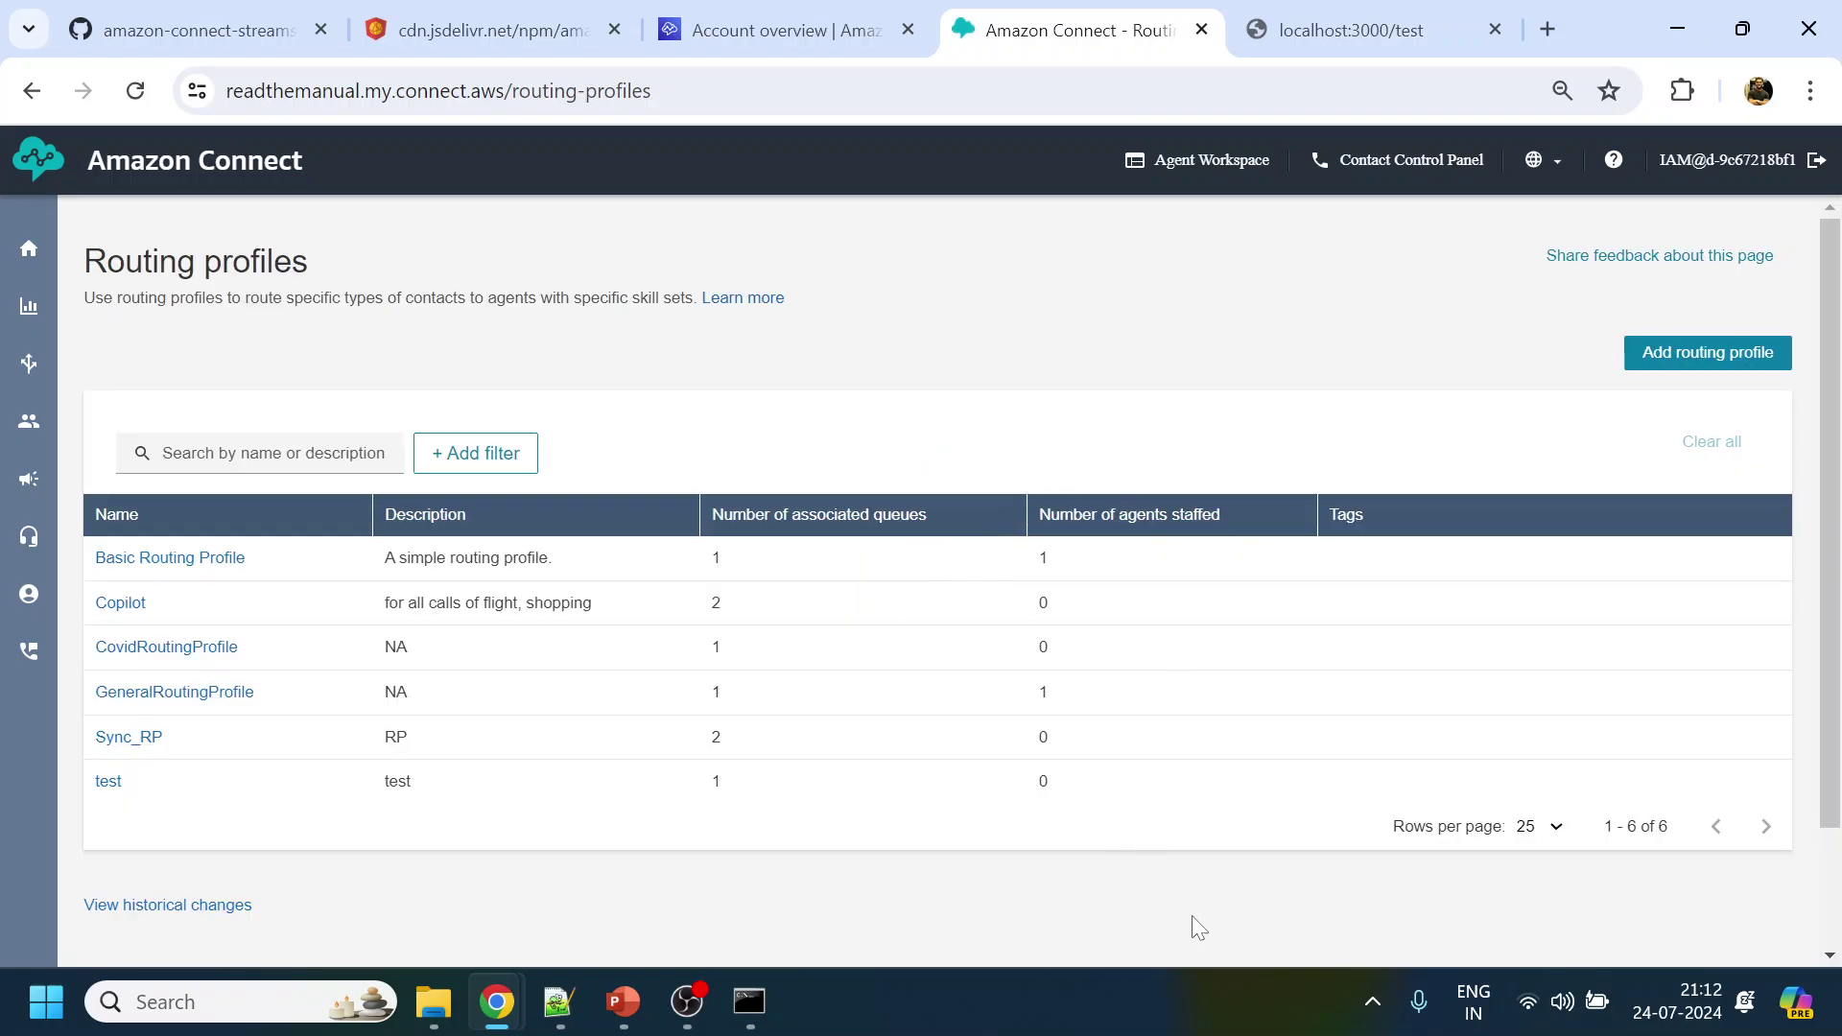
End and close the old chat on localhost:3000/test, then reopen the chat widget
mouse_move(496, 1002)
click(652, 882)
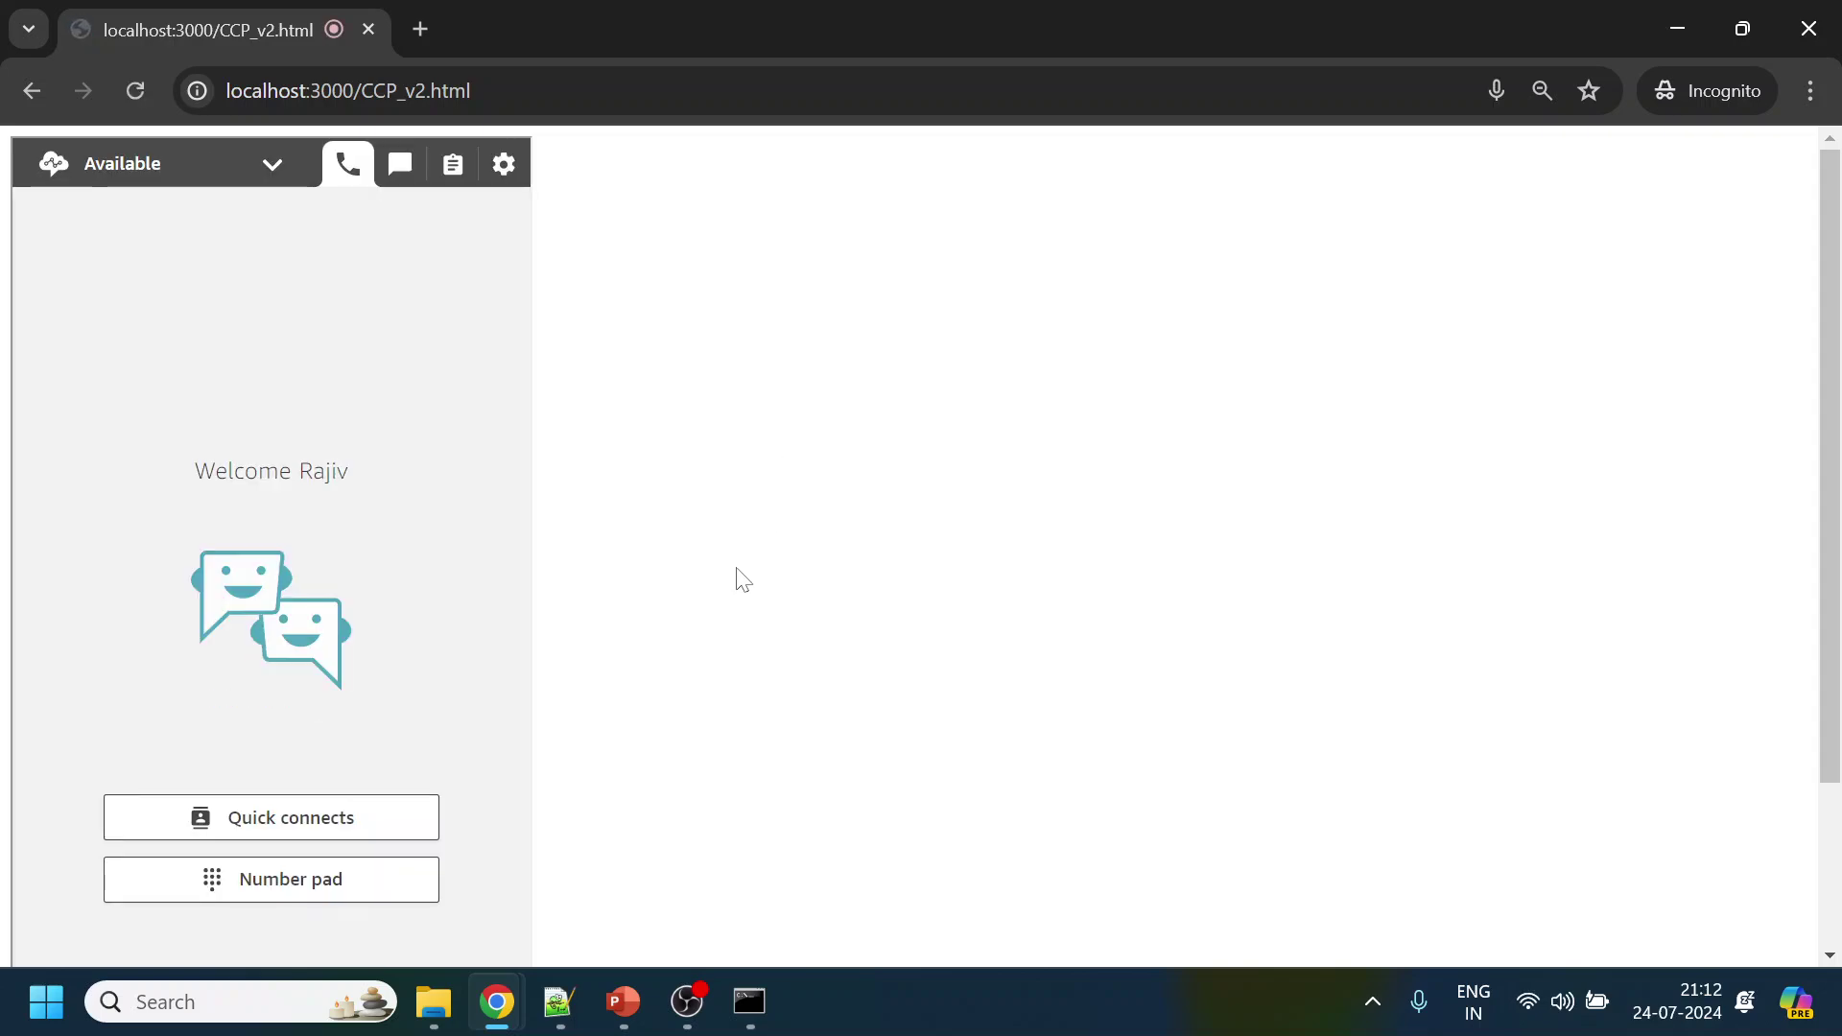
mouse_move(497, 1002)
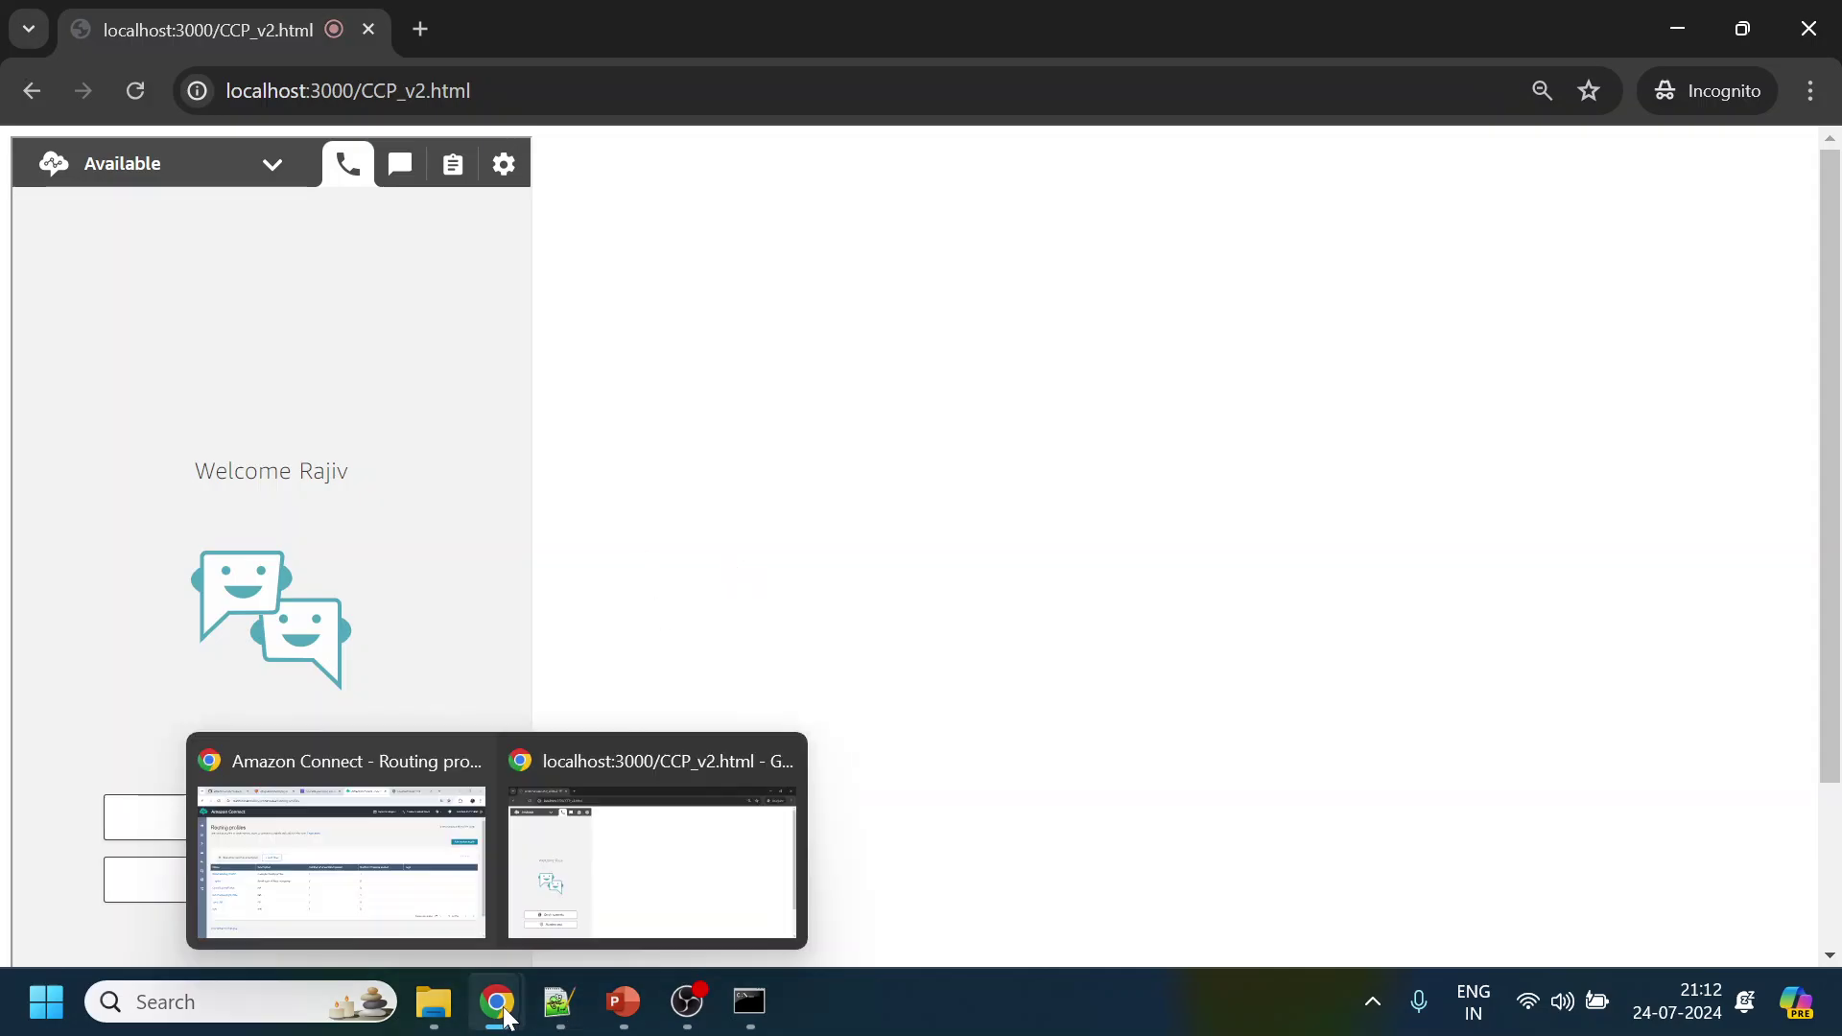
mouse_move(429, 899)
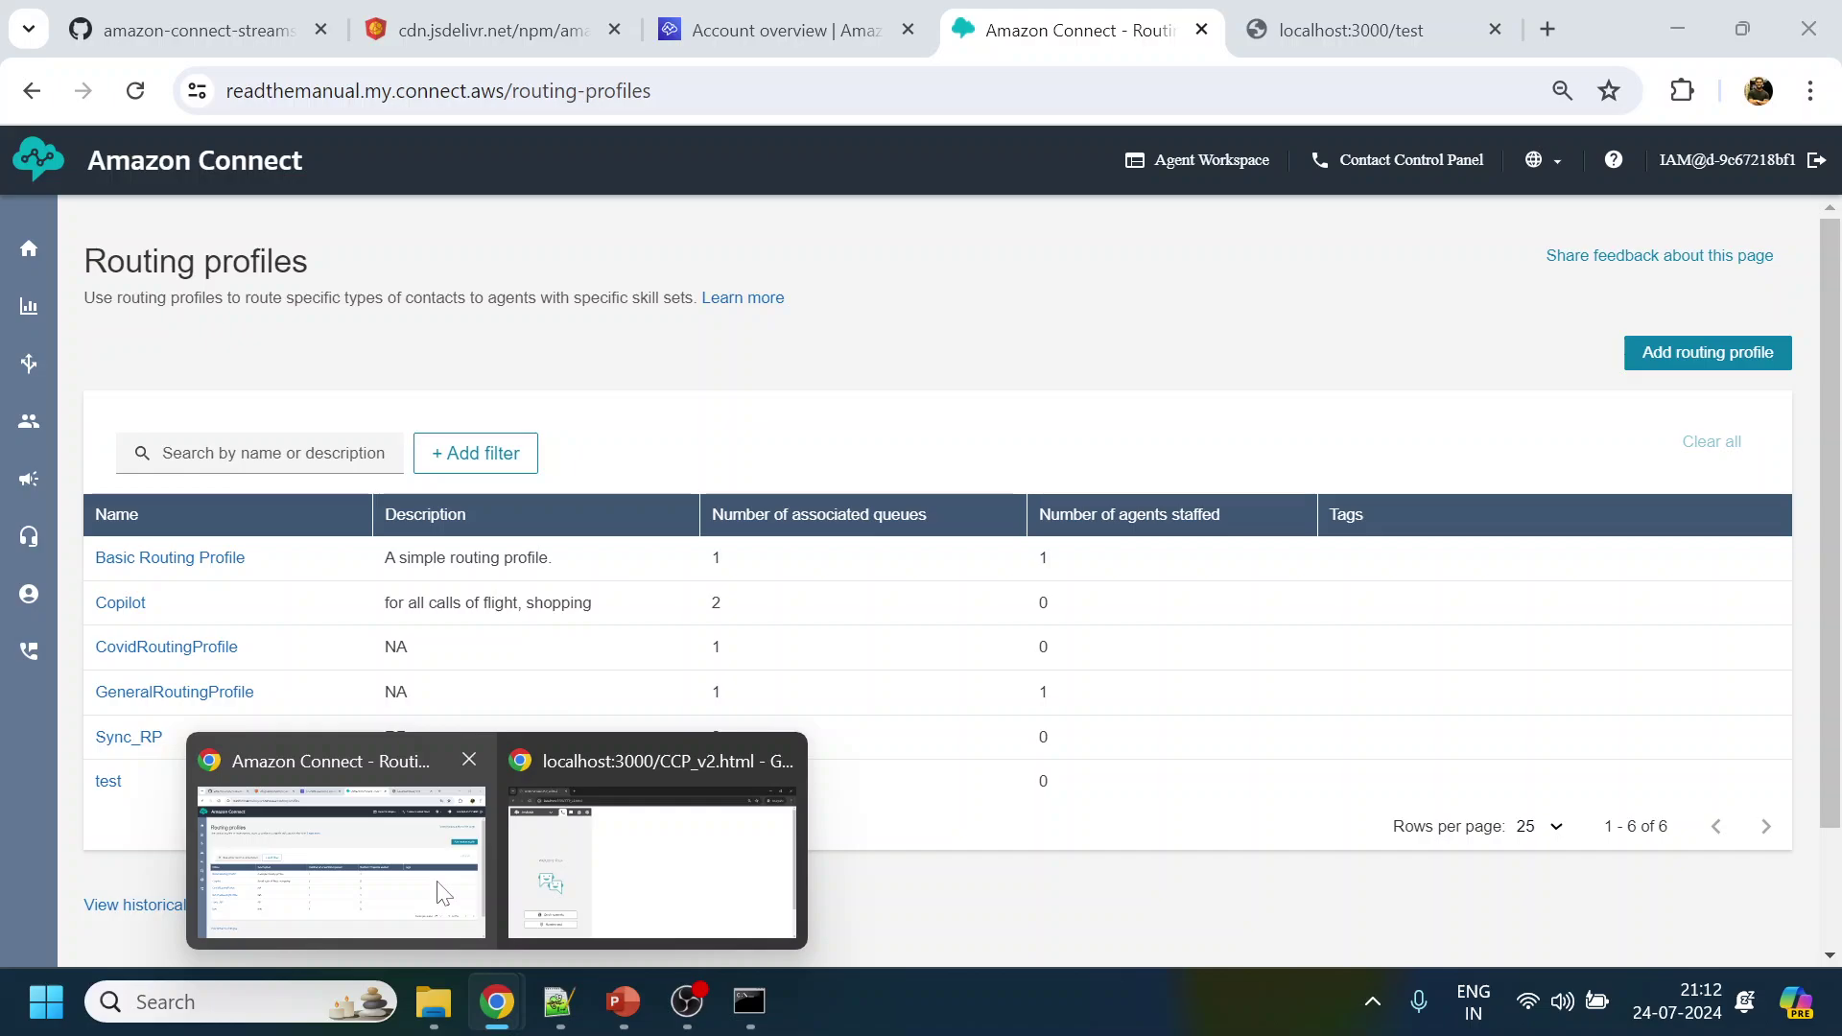
click(384, 873)
click(1372, 30)
click(1631, 827)
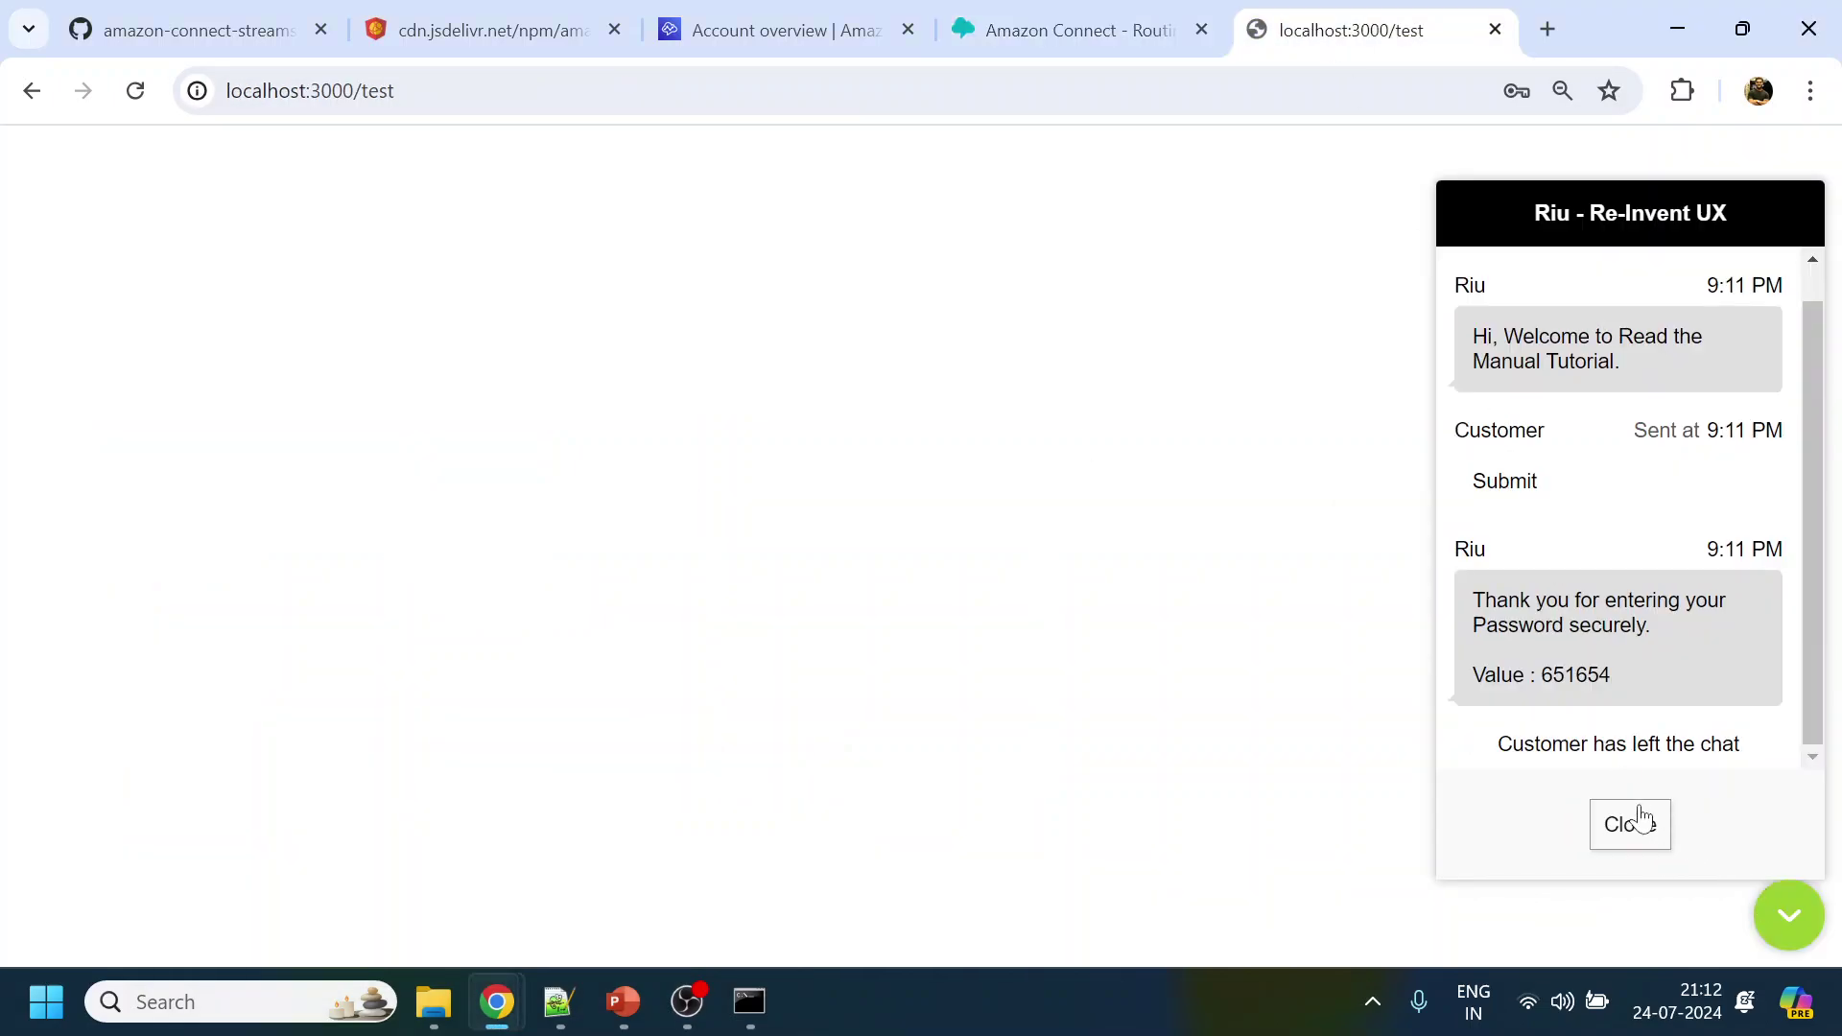
click(1628, 823)
click(1780, 910)
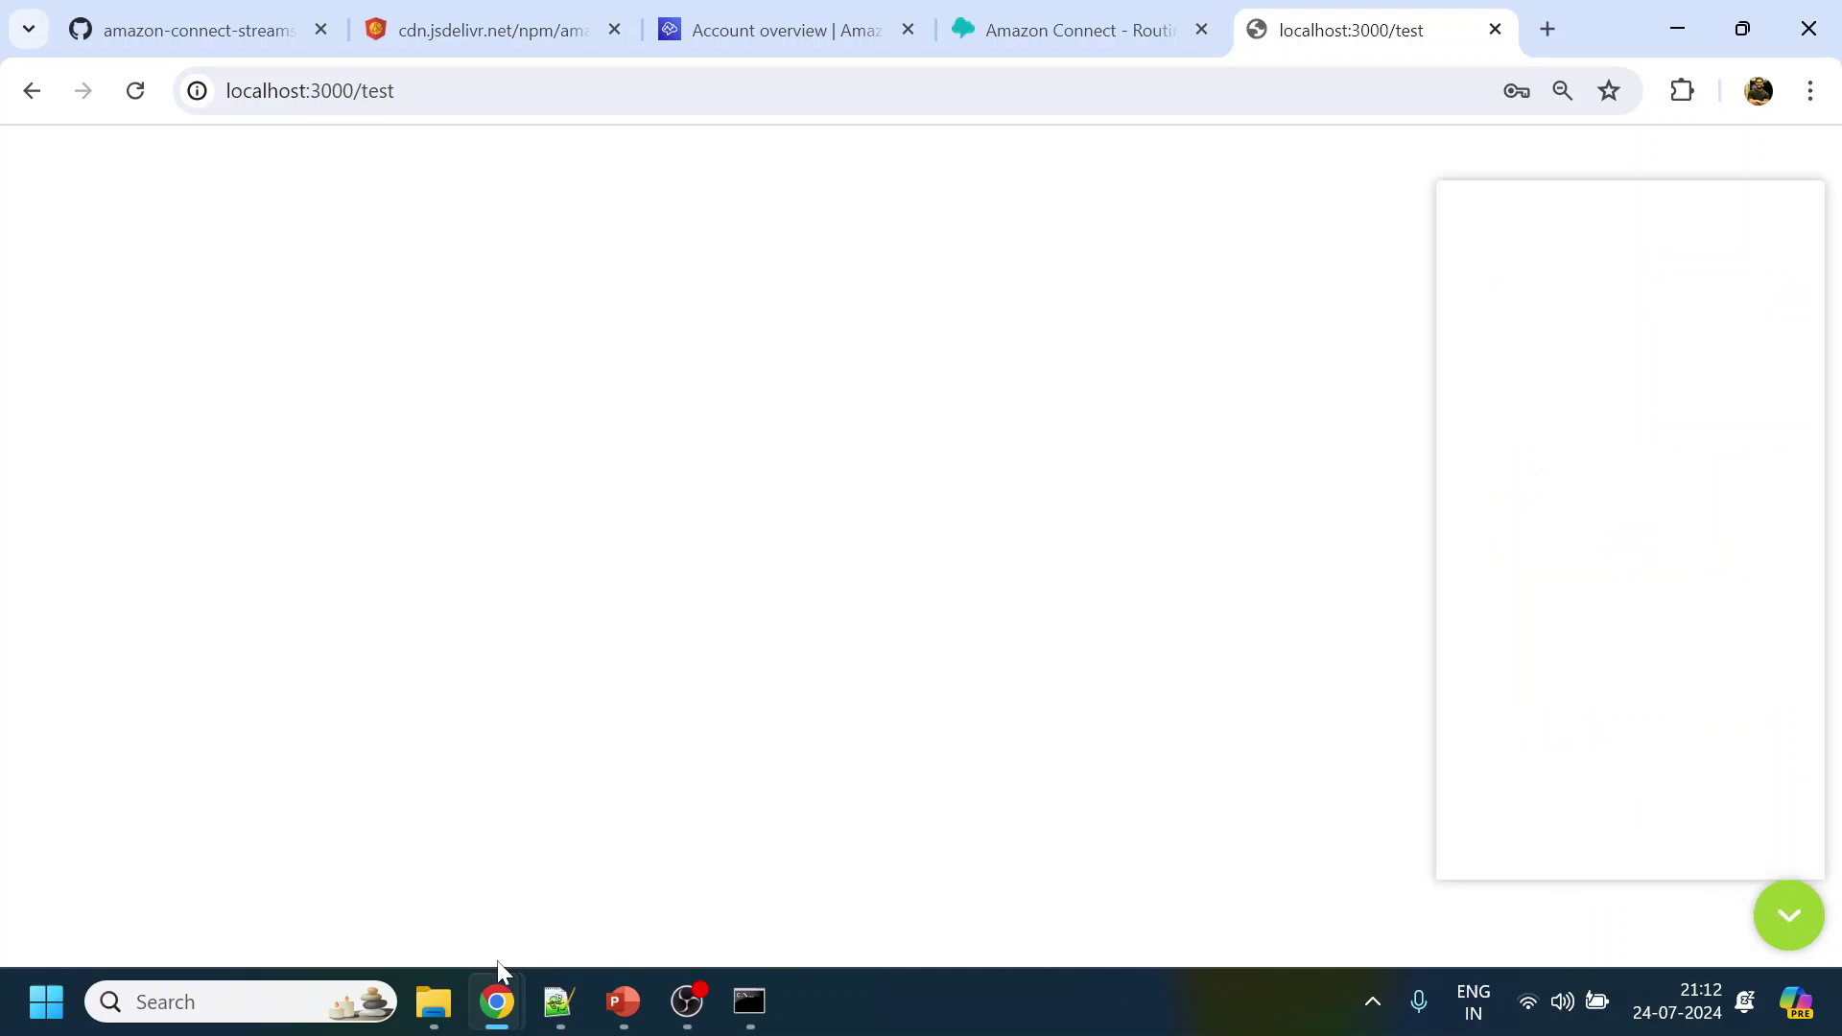
Submit the password in the new chat form, declining Chrome's save prompt
mouse_move(504, 1019)
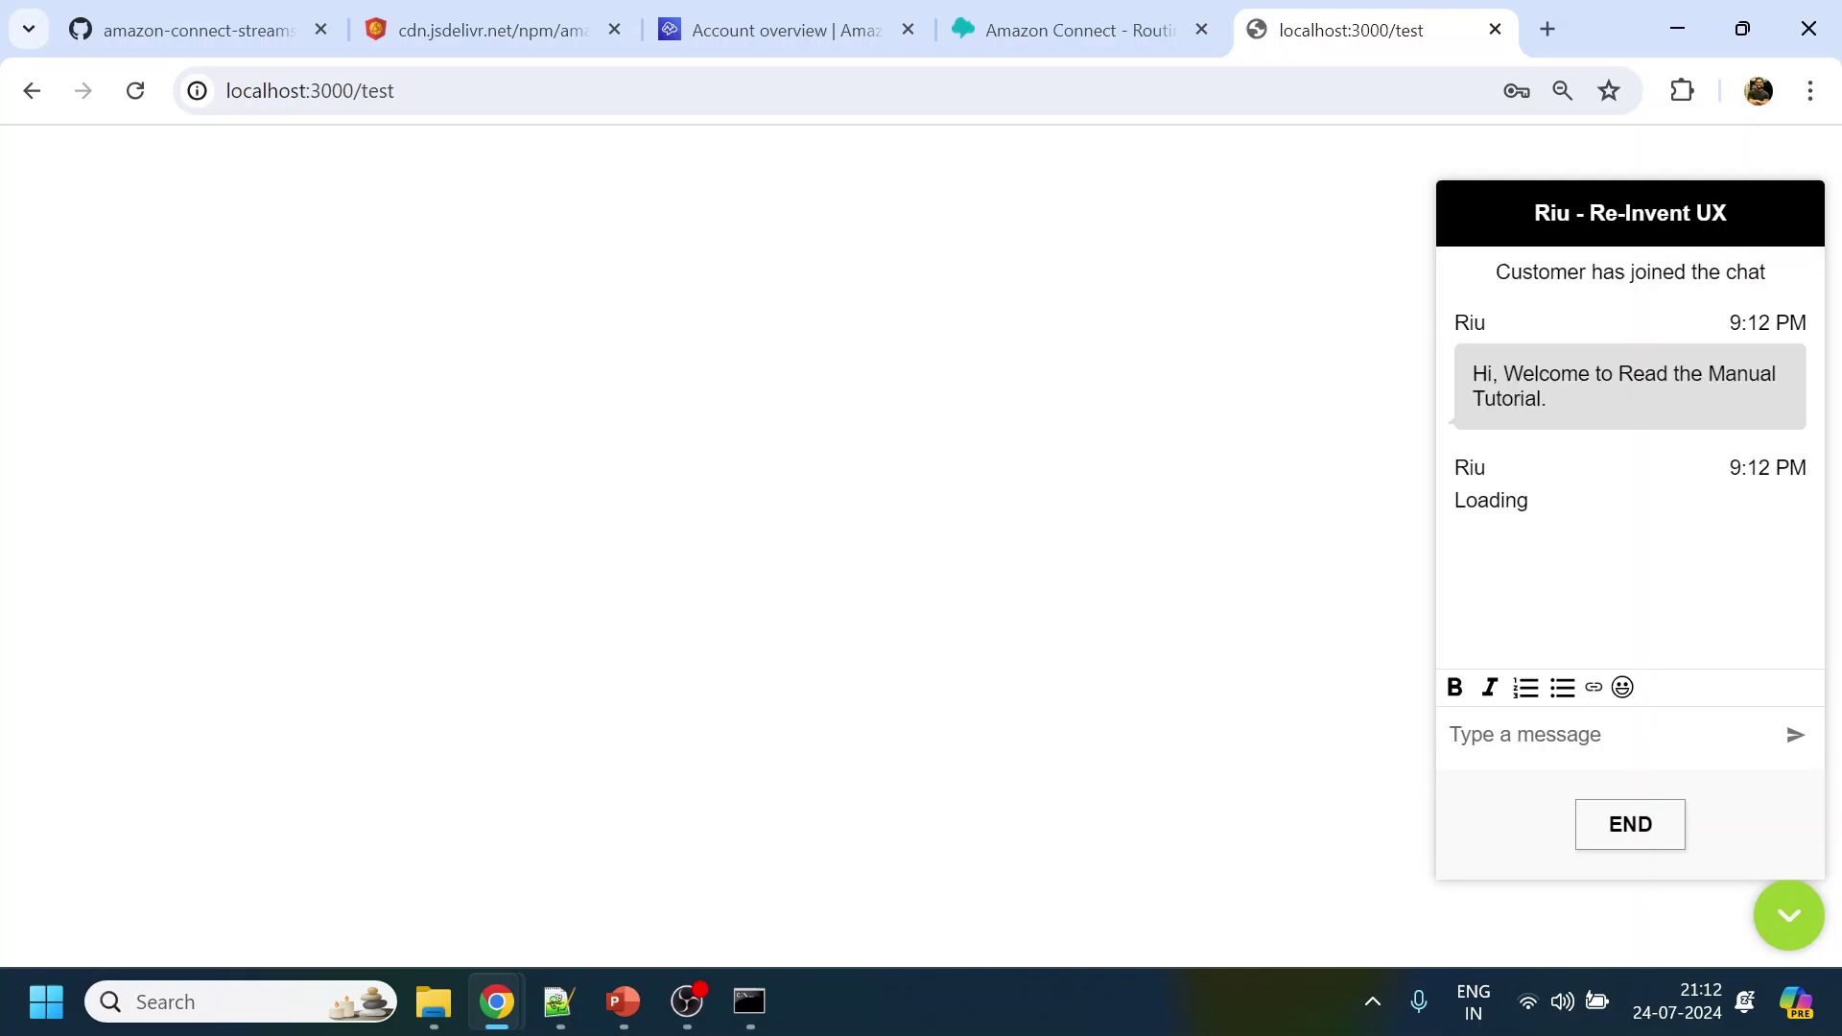
click(1603, 493)
text(******)
click(1597, 595)
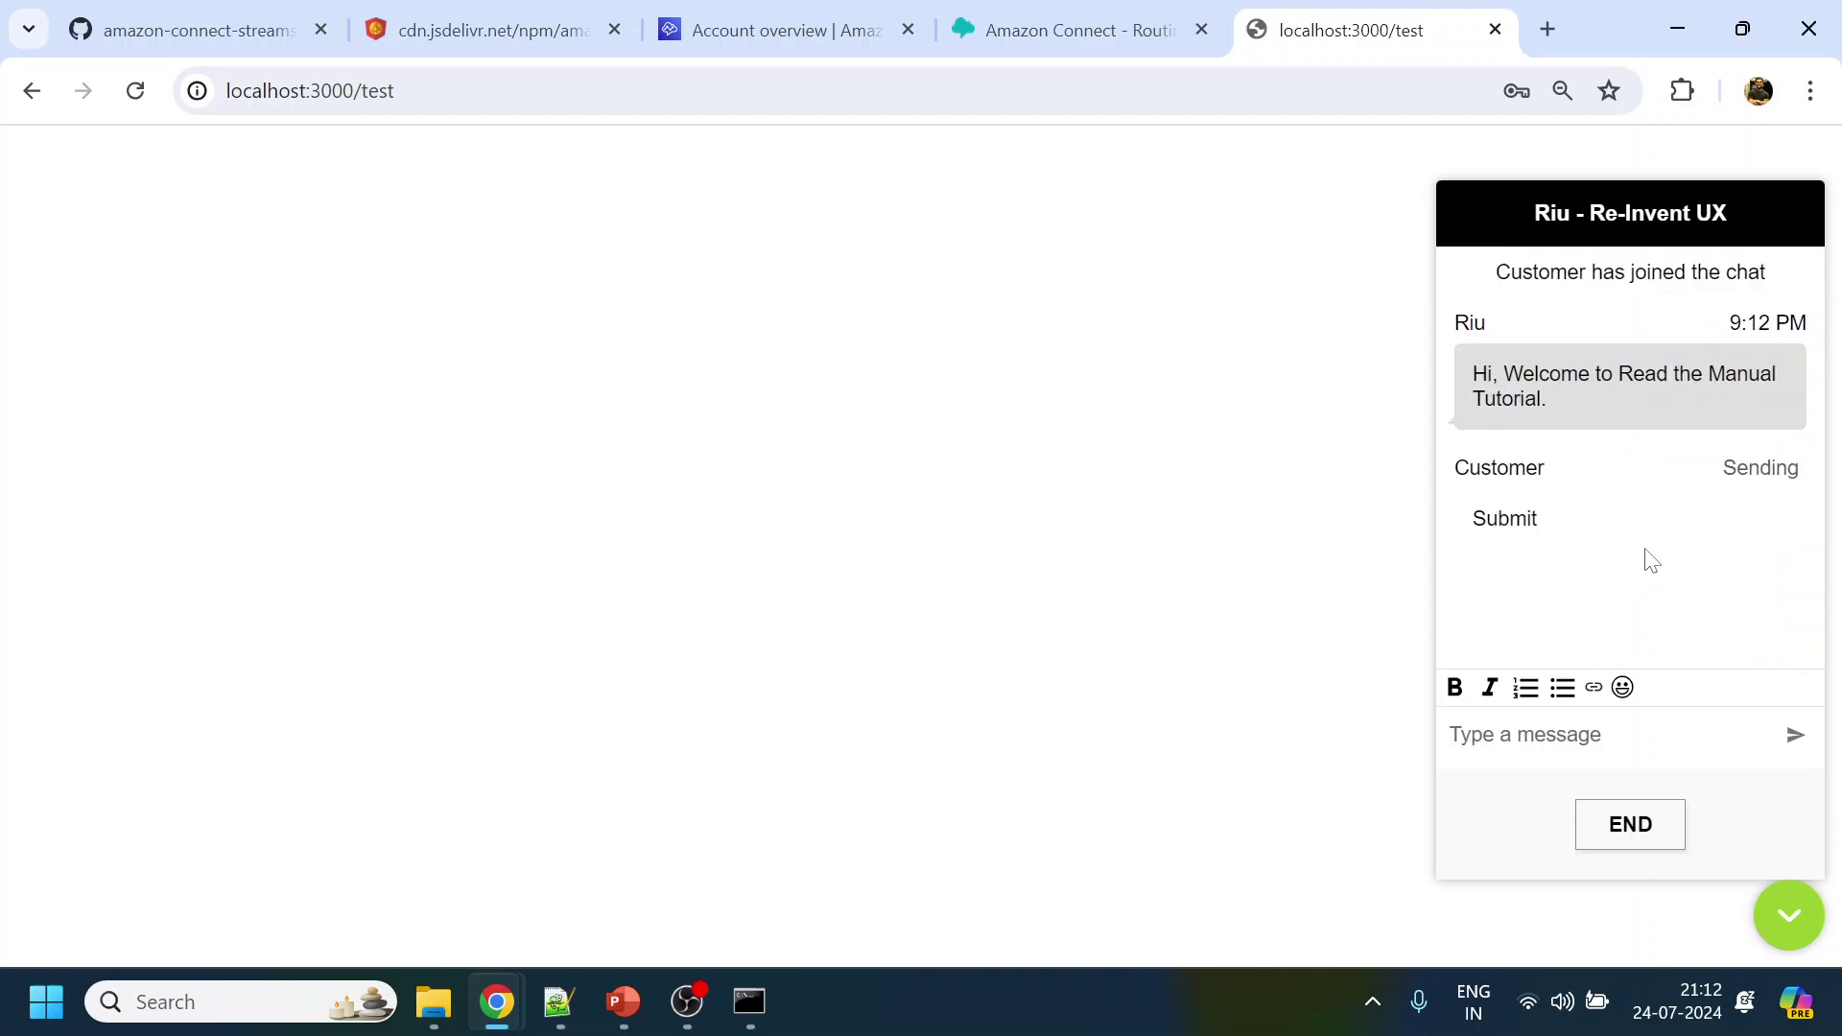
click(1562, 525)
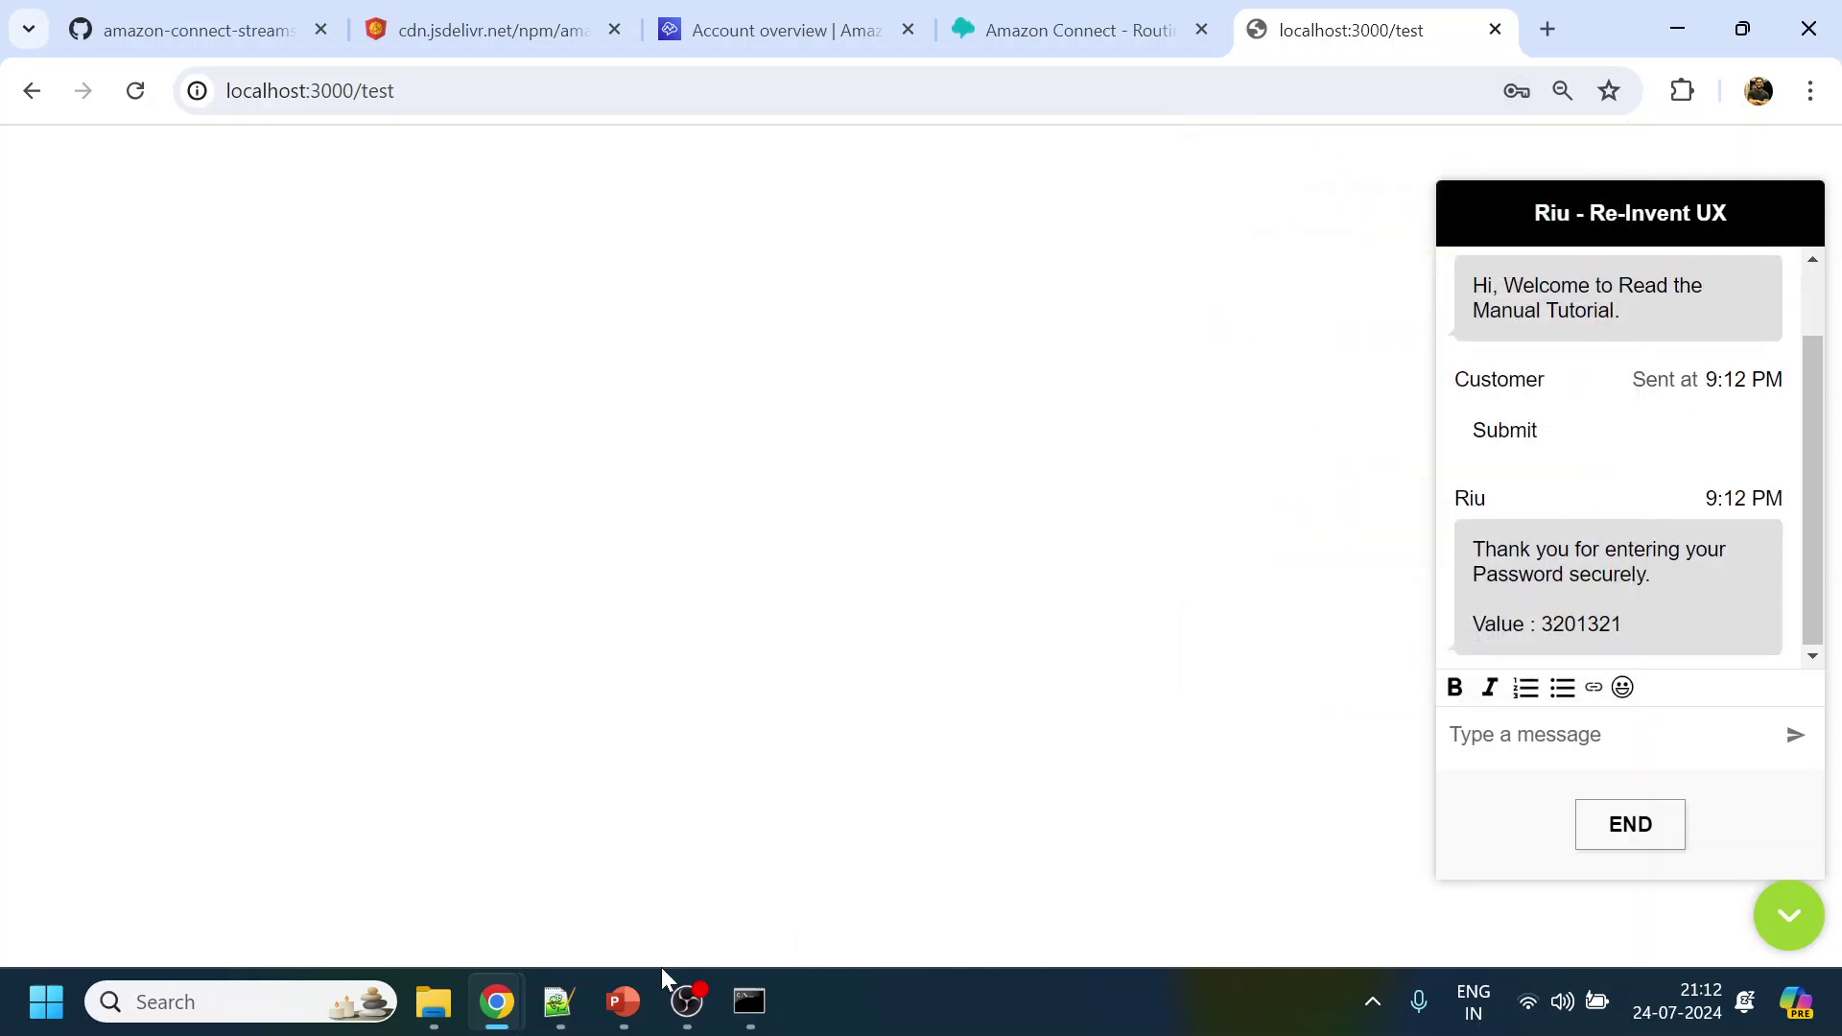
click(629, 854)
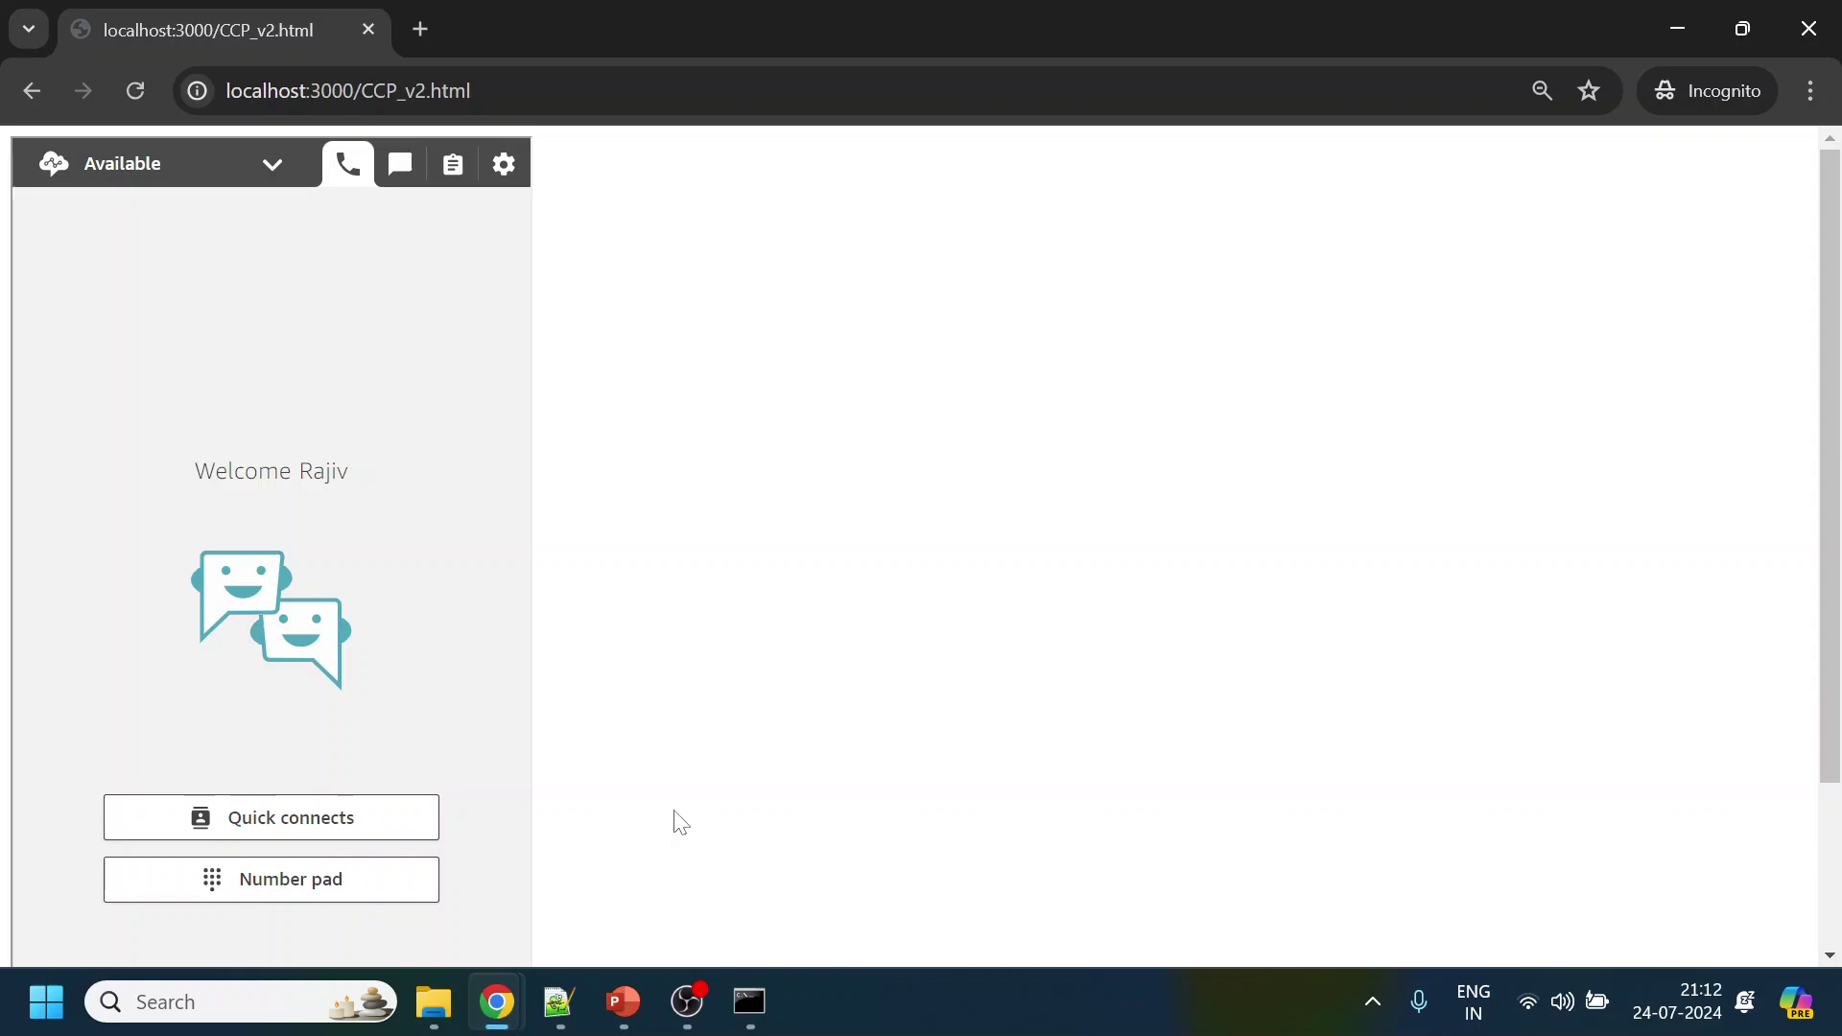
Tick Chat and Task in the BasicQueue row and save GeneralRoutingProfile
key(alt+Tab)
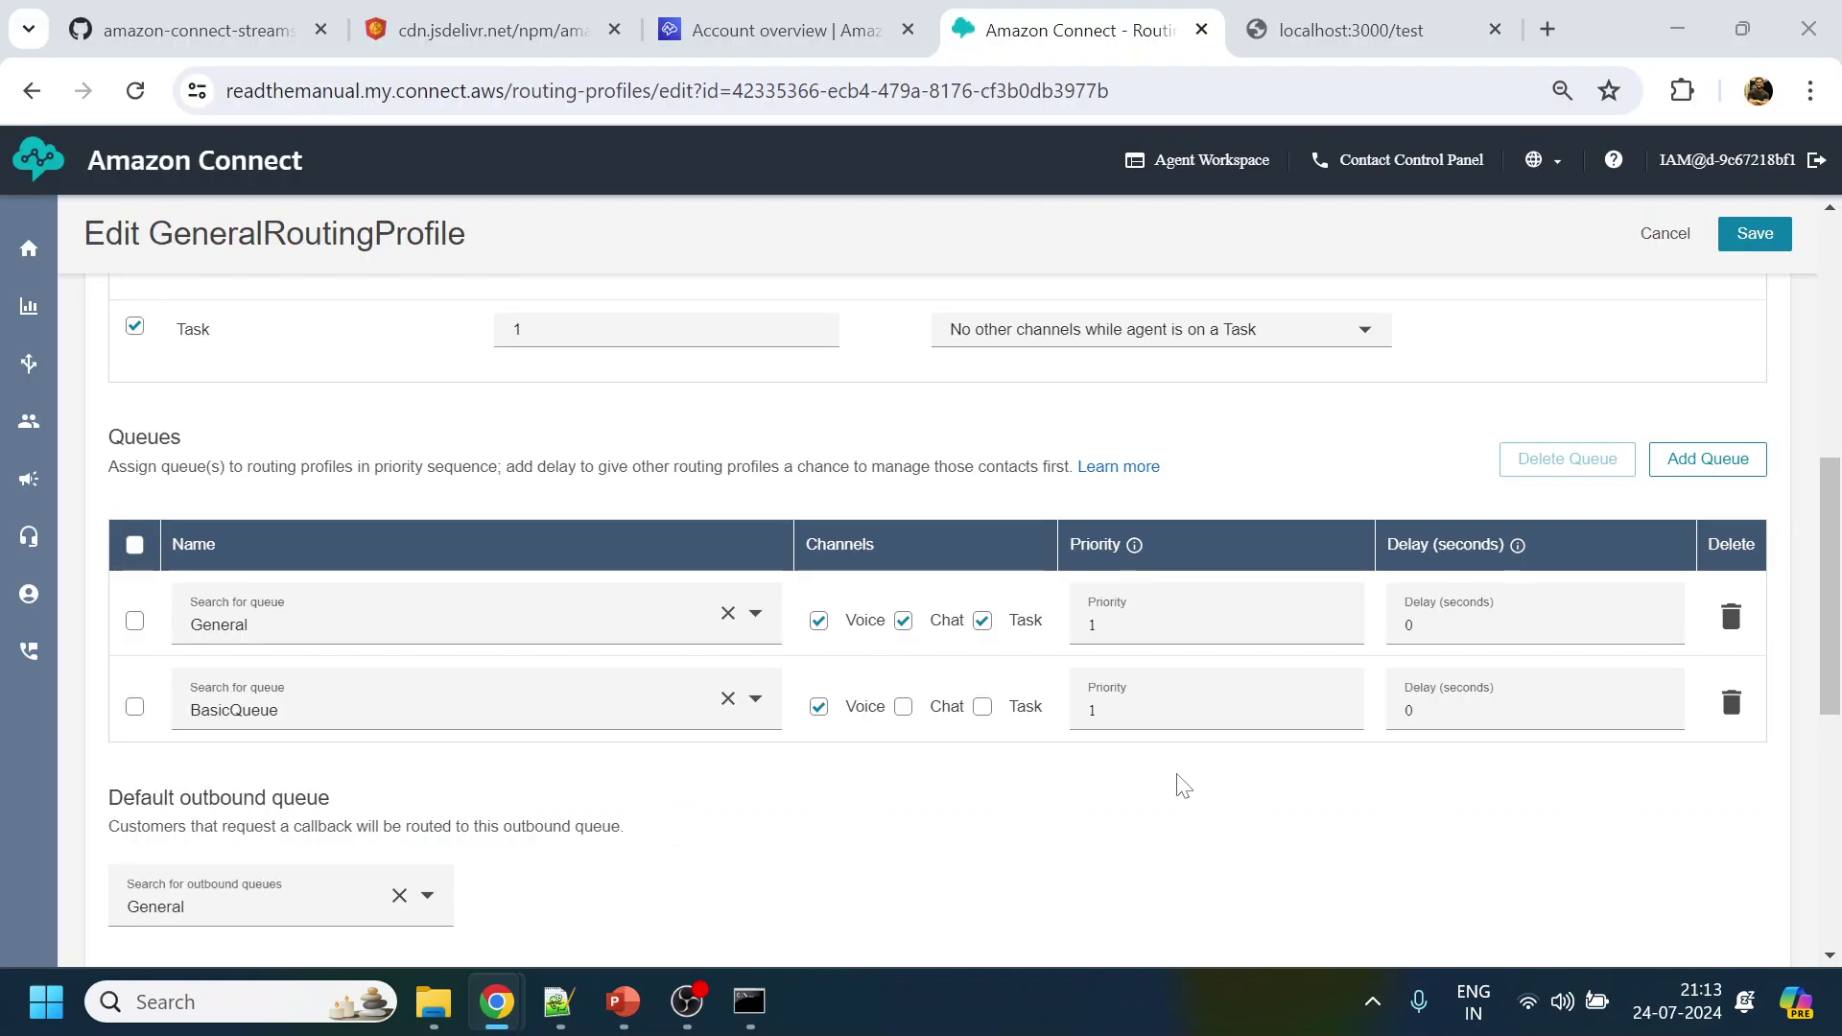
scroll(1033, 397, up, 3)
scroll(925, 671, down, 3)
click(904, 709)
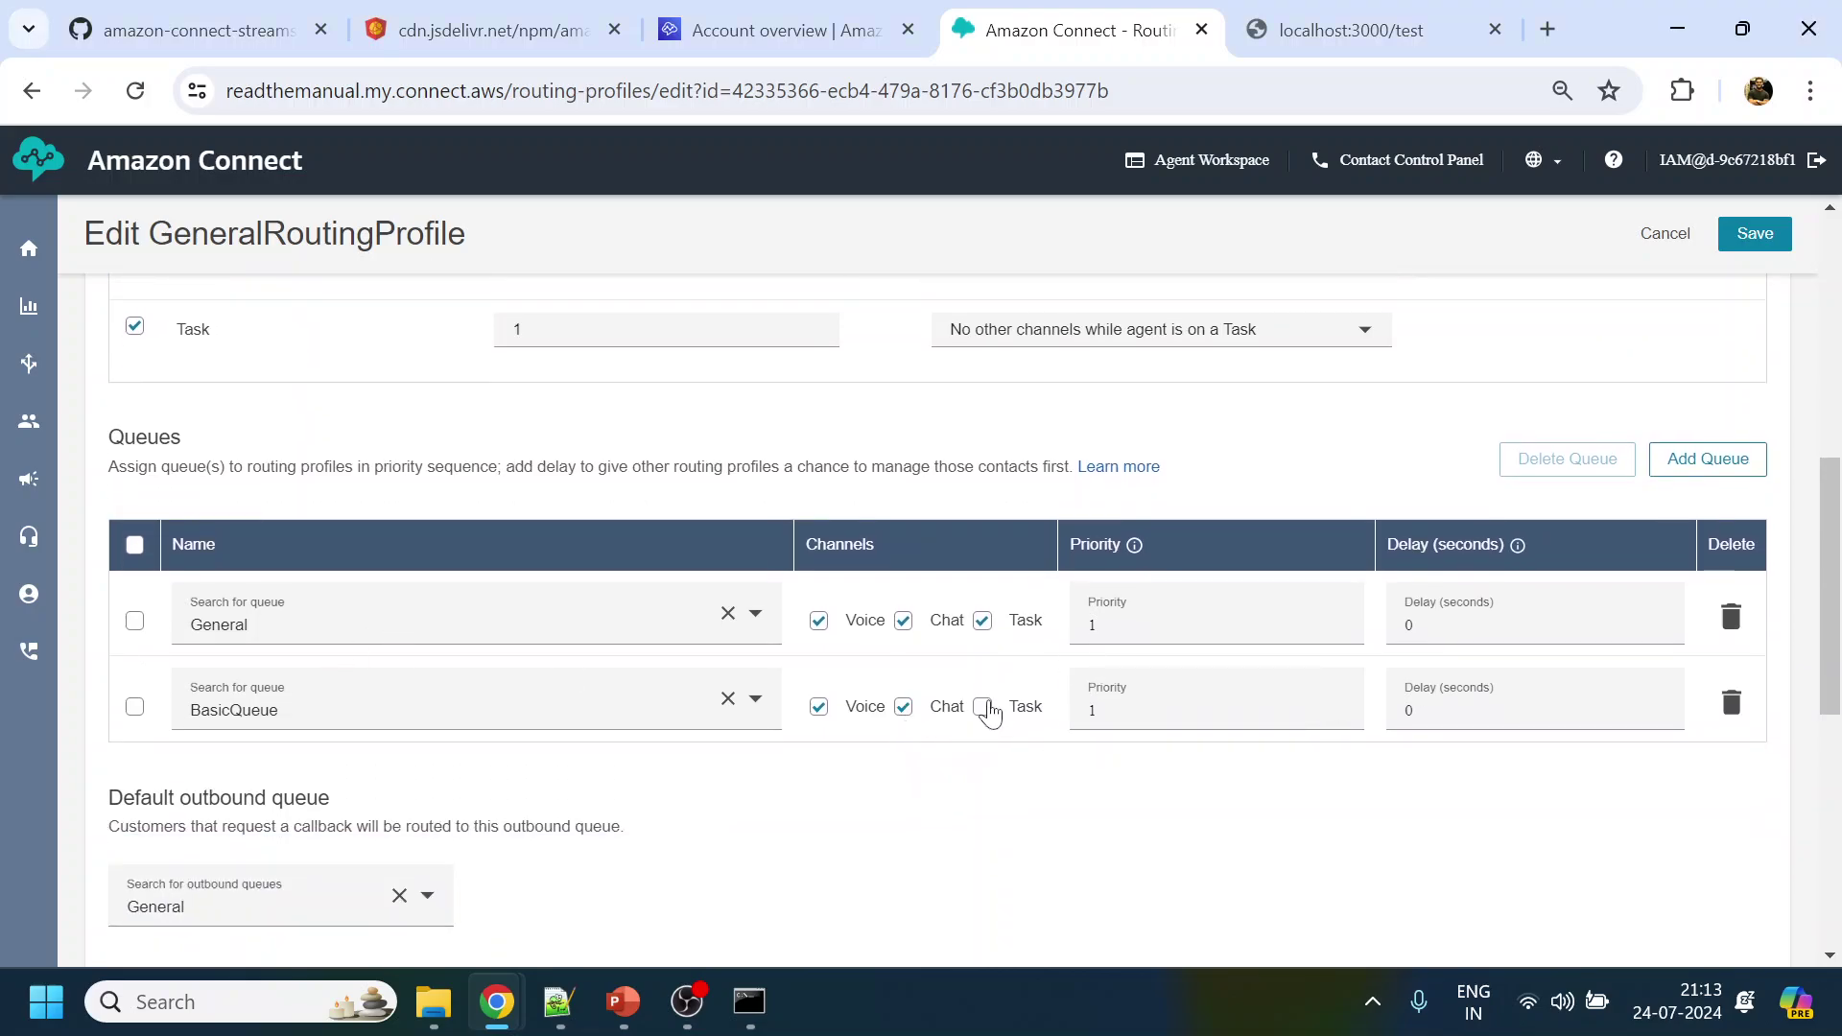
click(982, 707)
click(1754, 235)
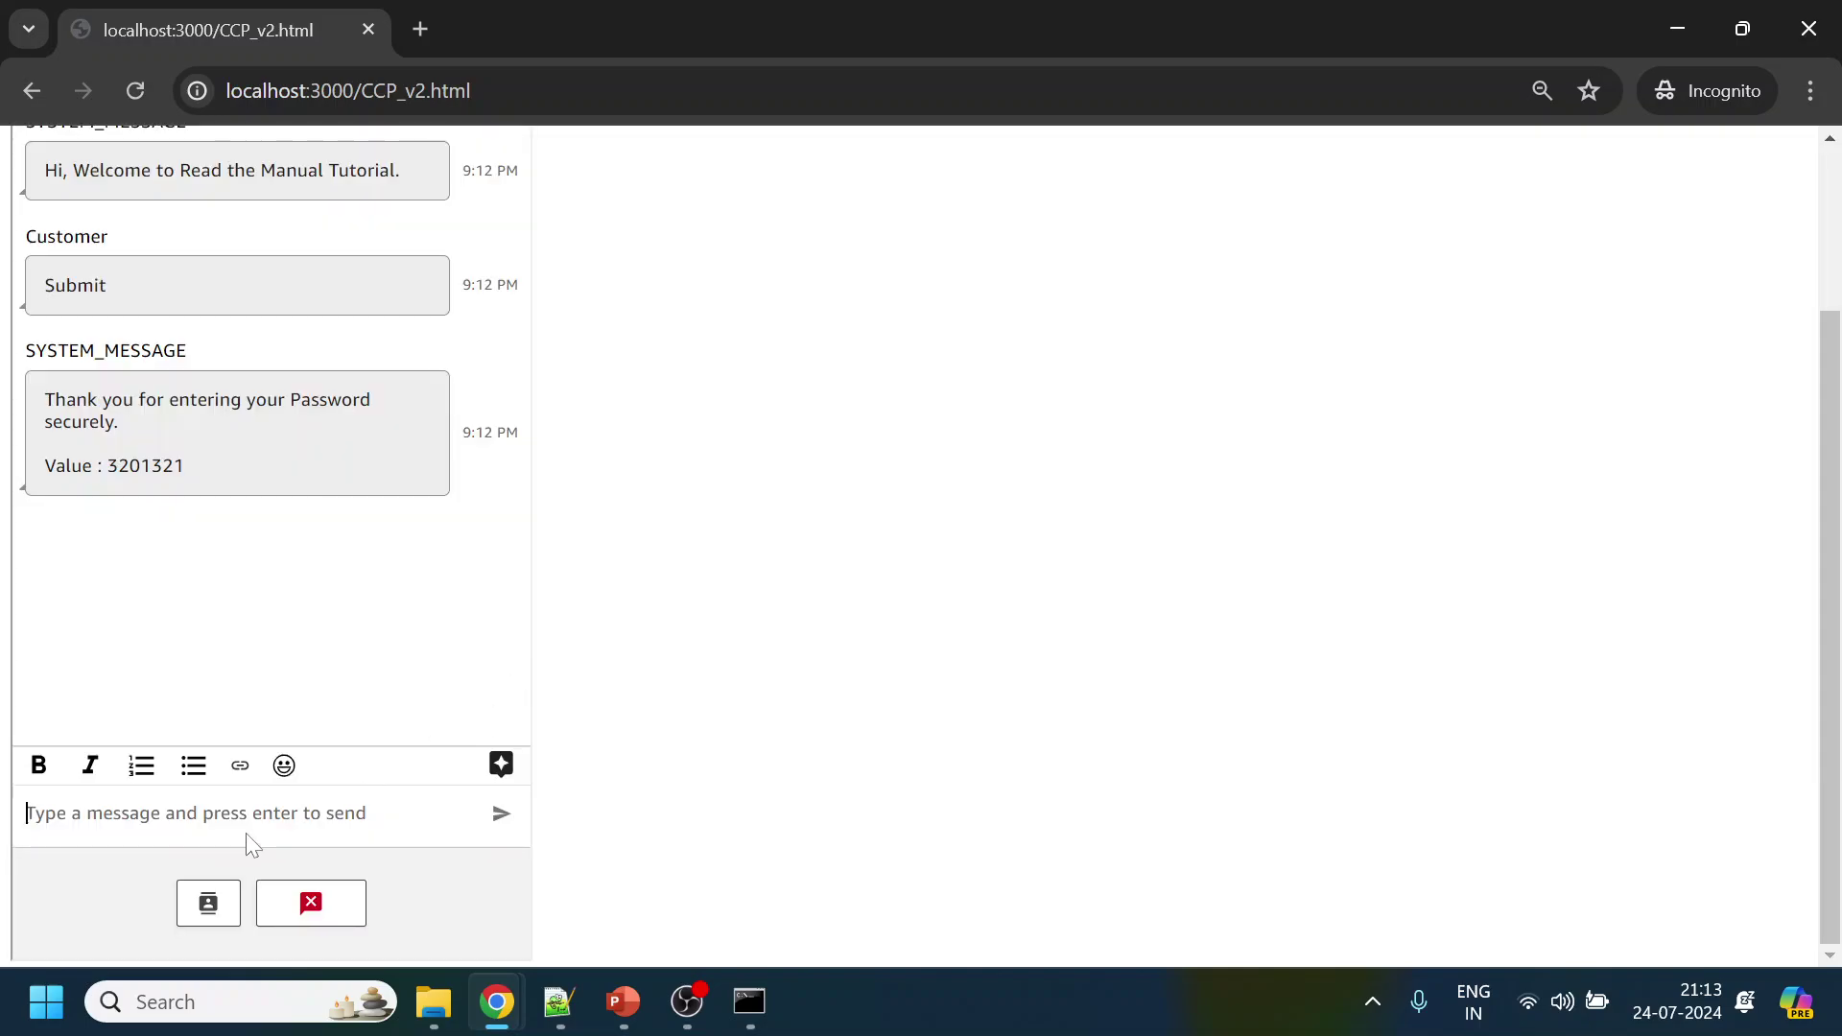
Send the agent message 'here is custom ccp' from the custom CCP chat
text(g)
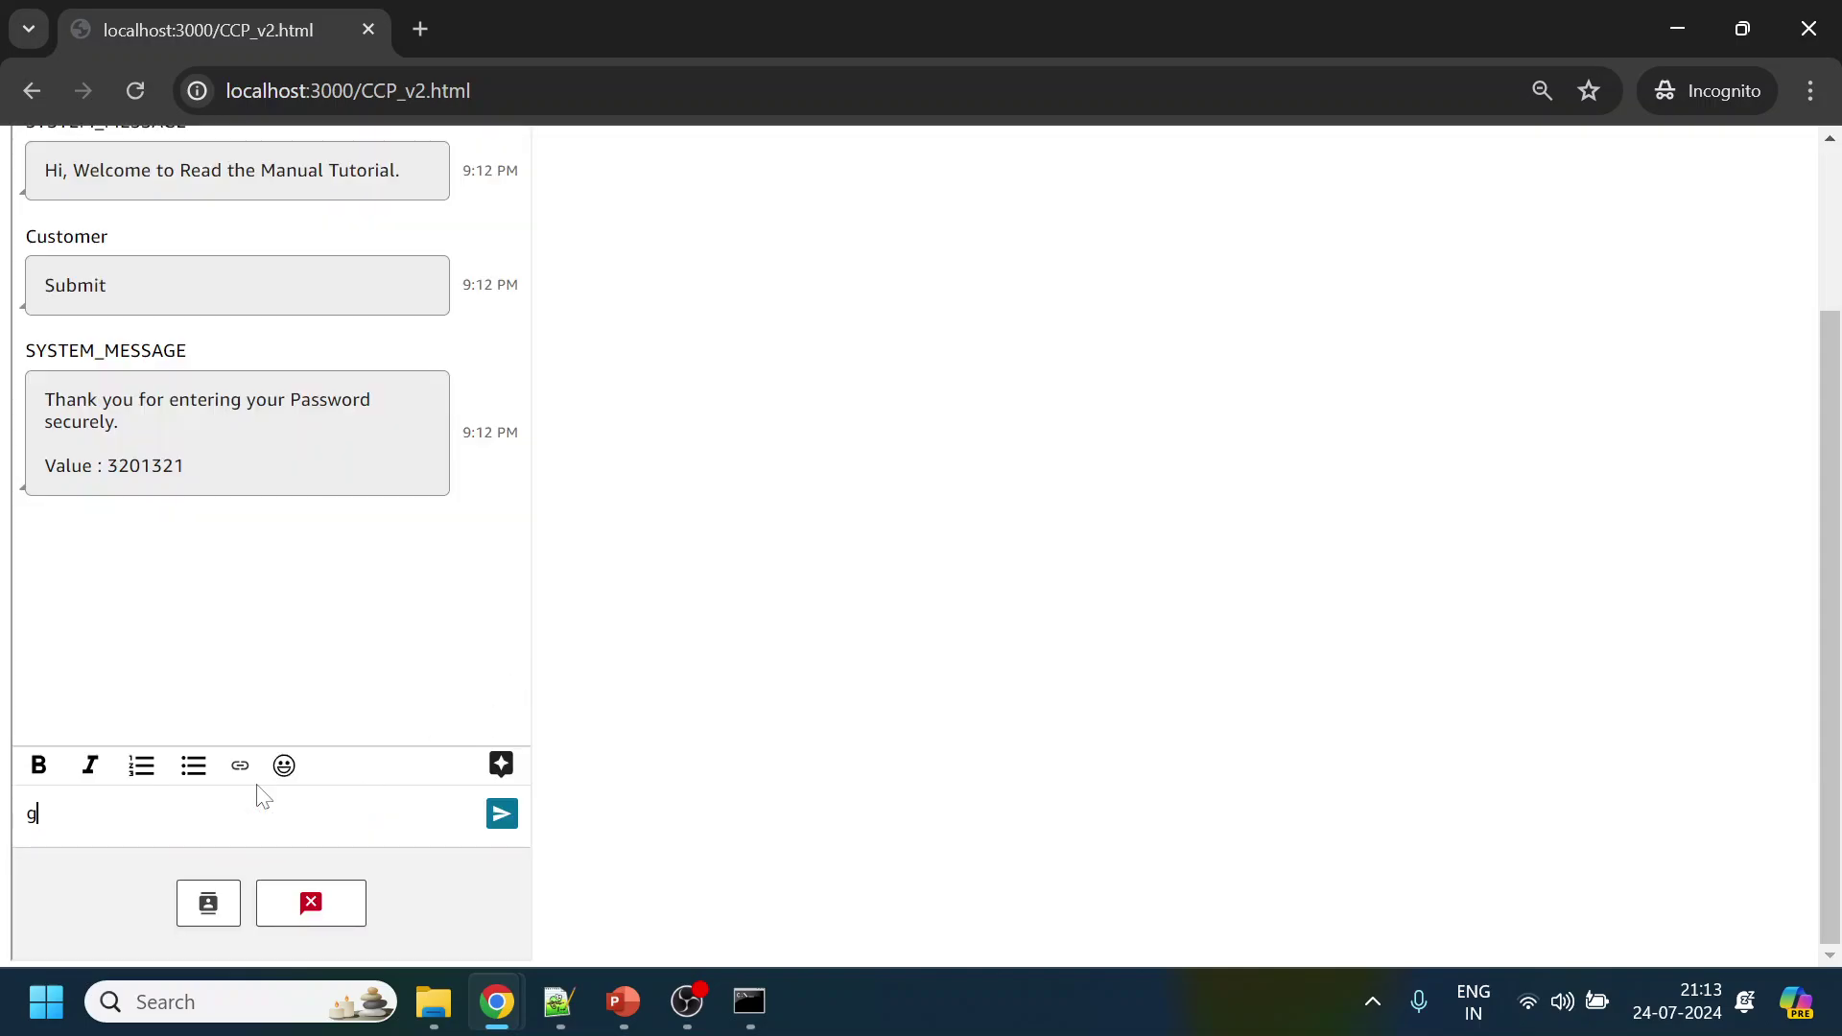
key(BackSpace)
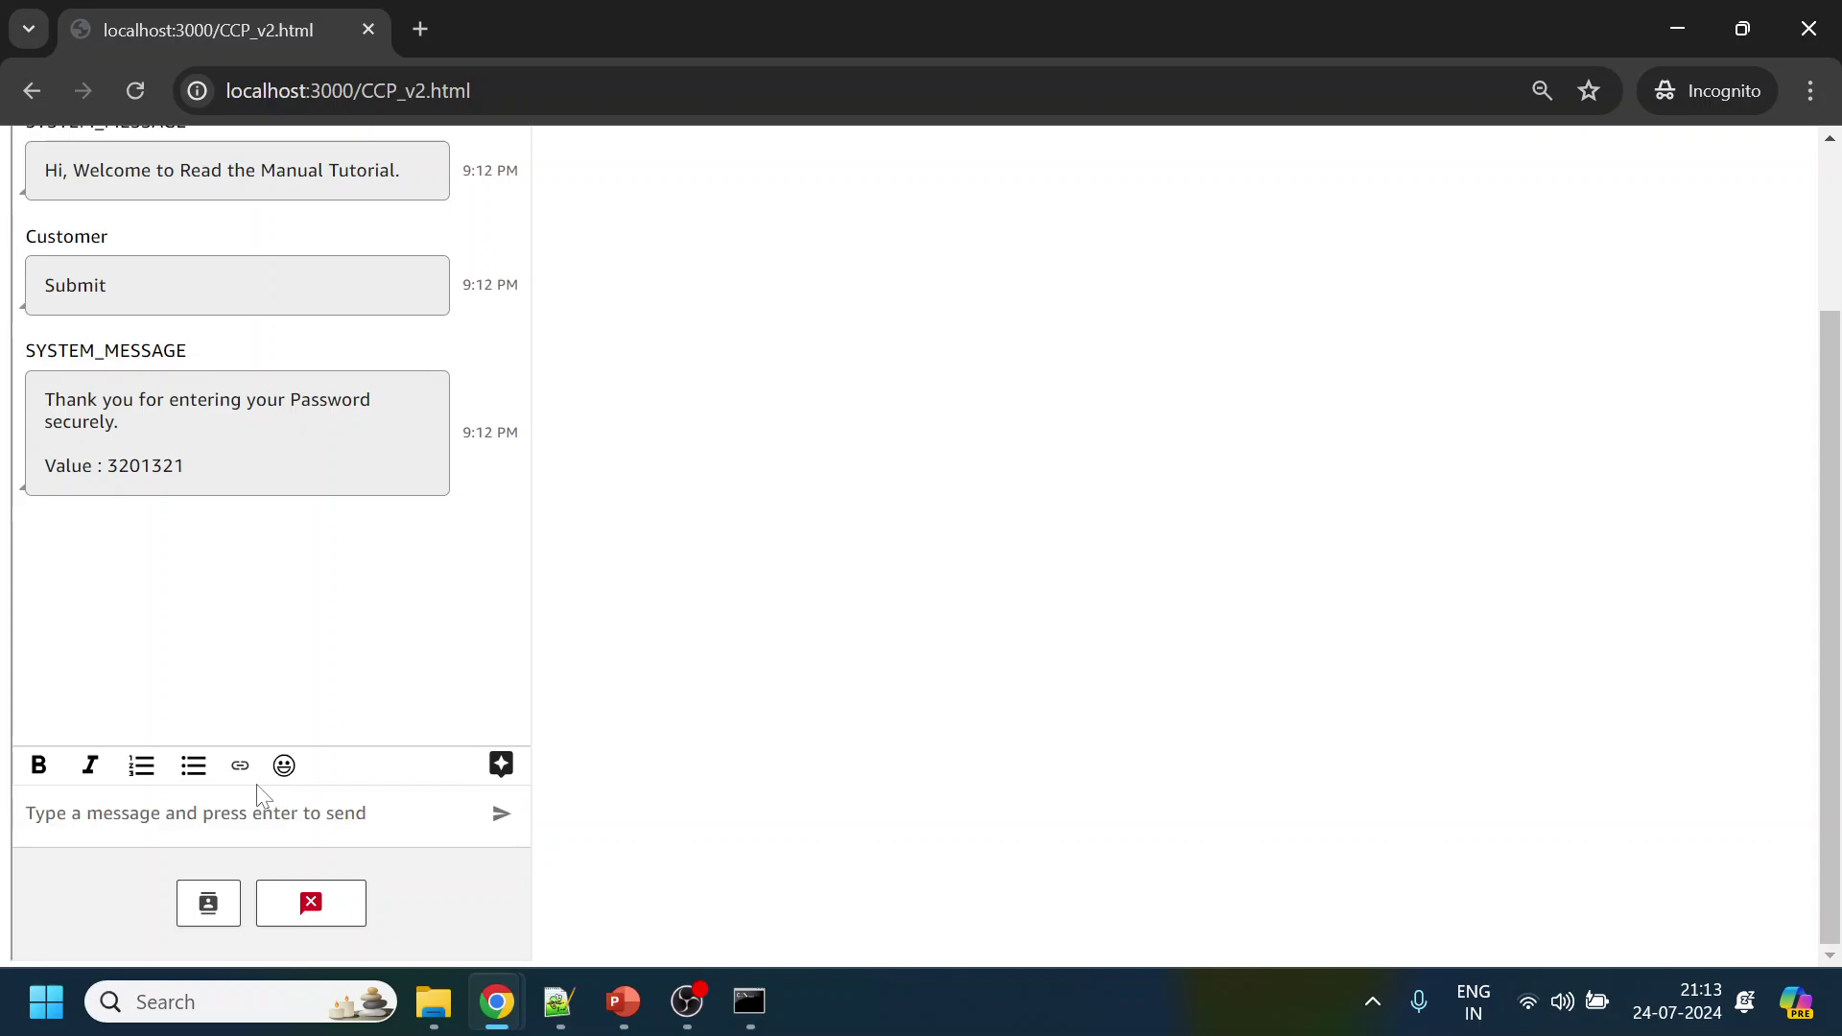
text(here is cu)
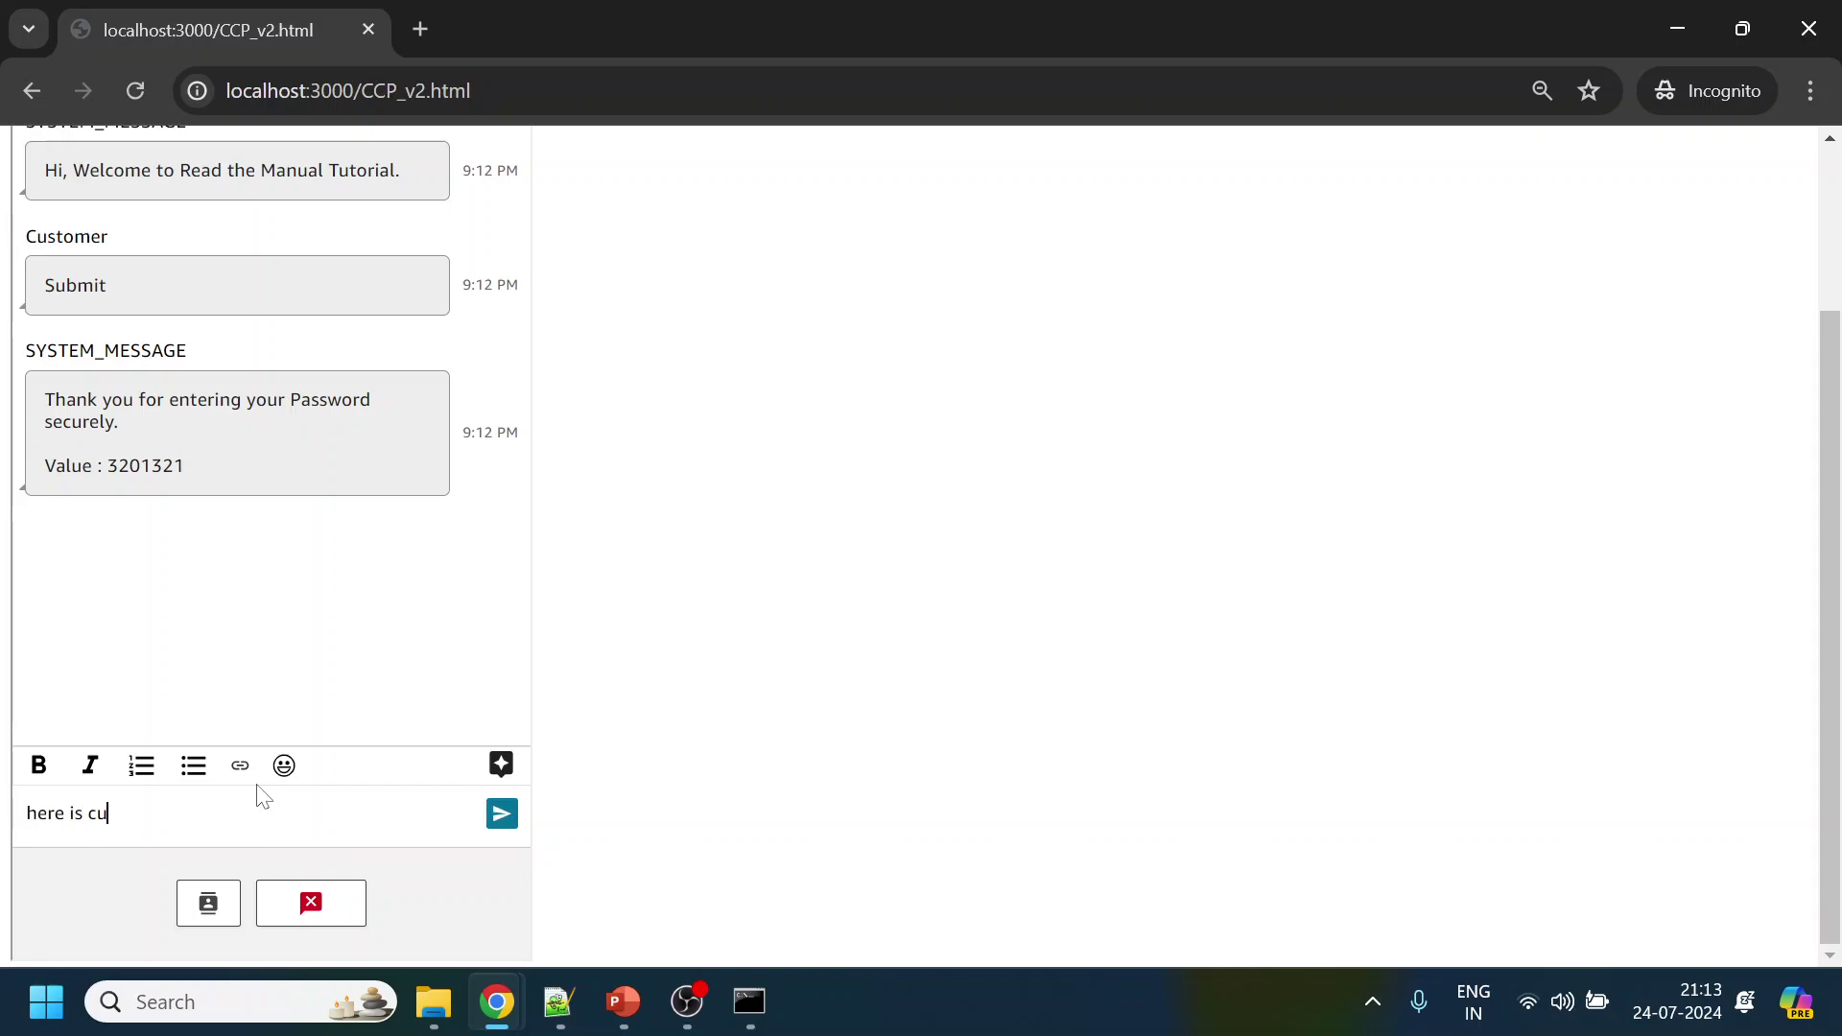
text(stom ccp)
key(Return)
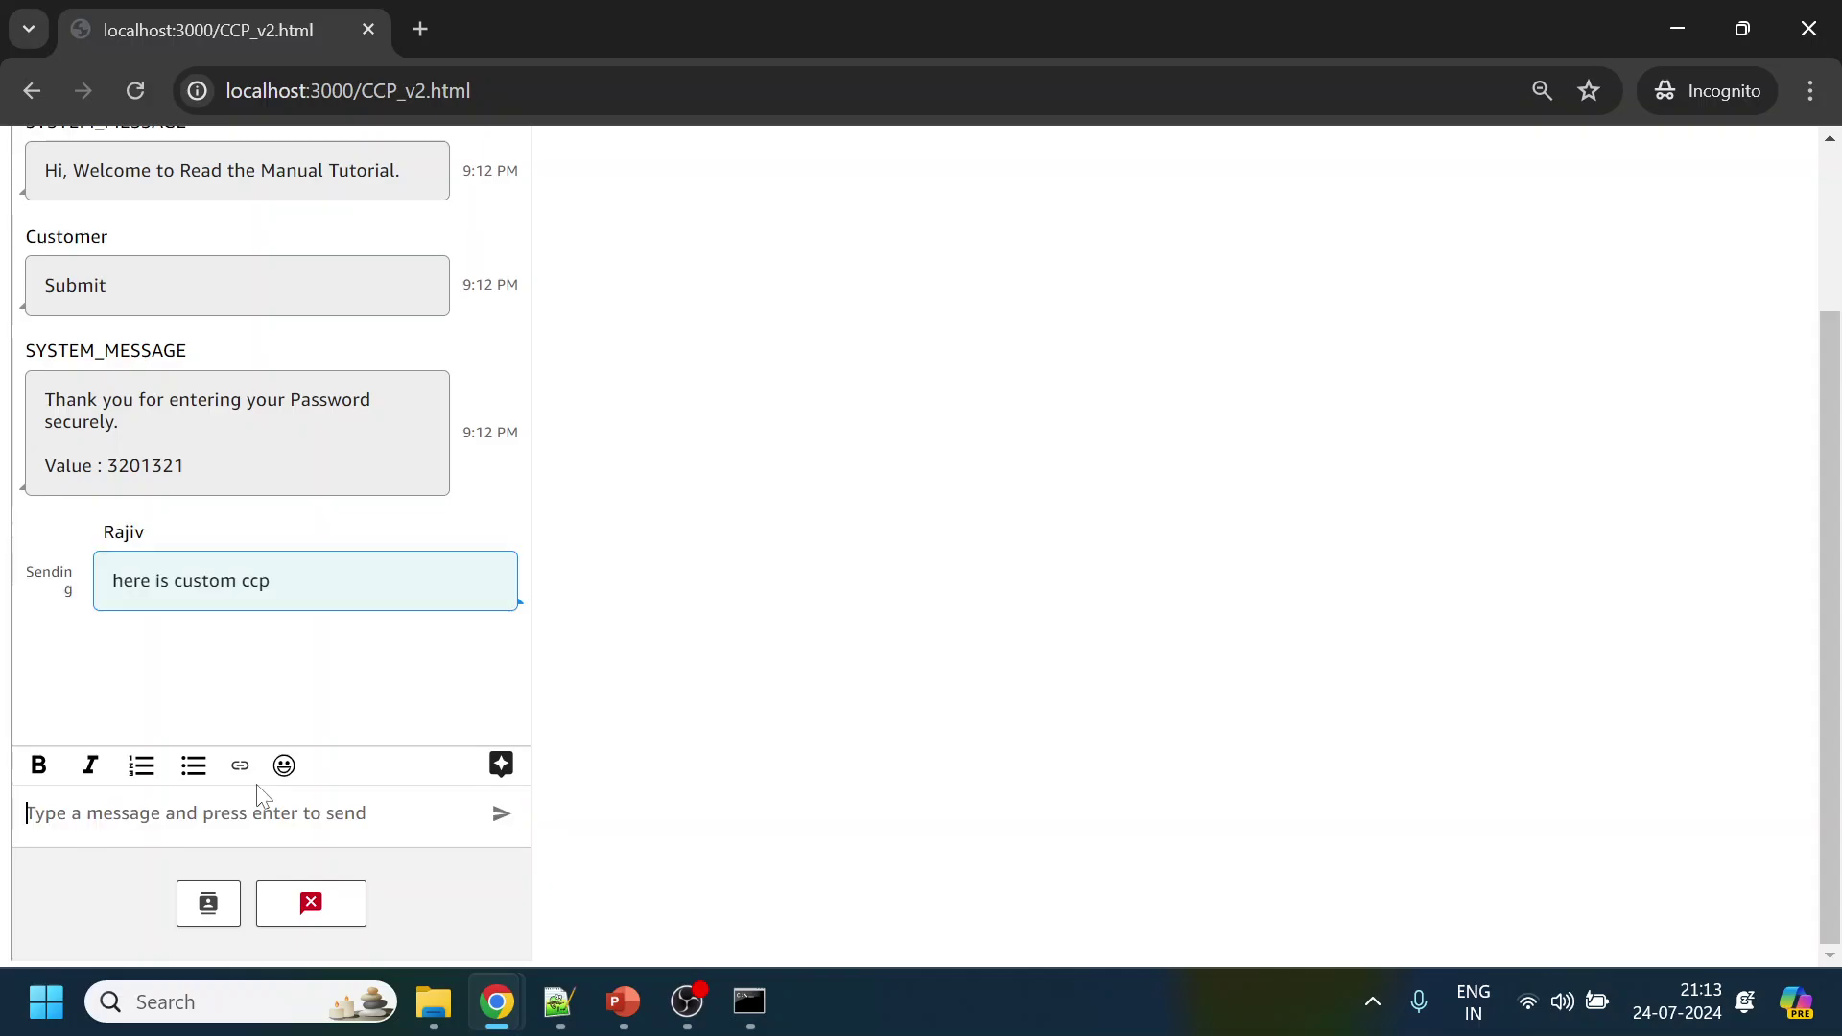
Reply 'hi' as the customer on the test chat page, then review it in the CCP
key(alt+Tab)
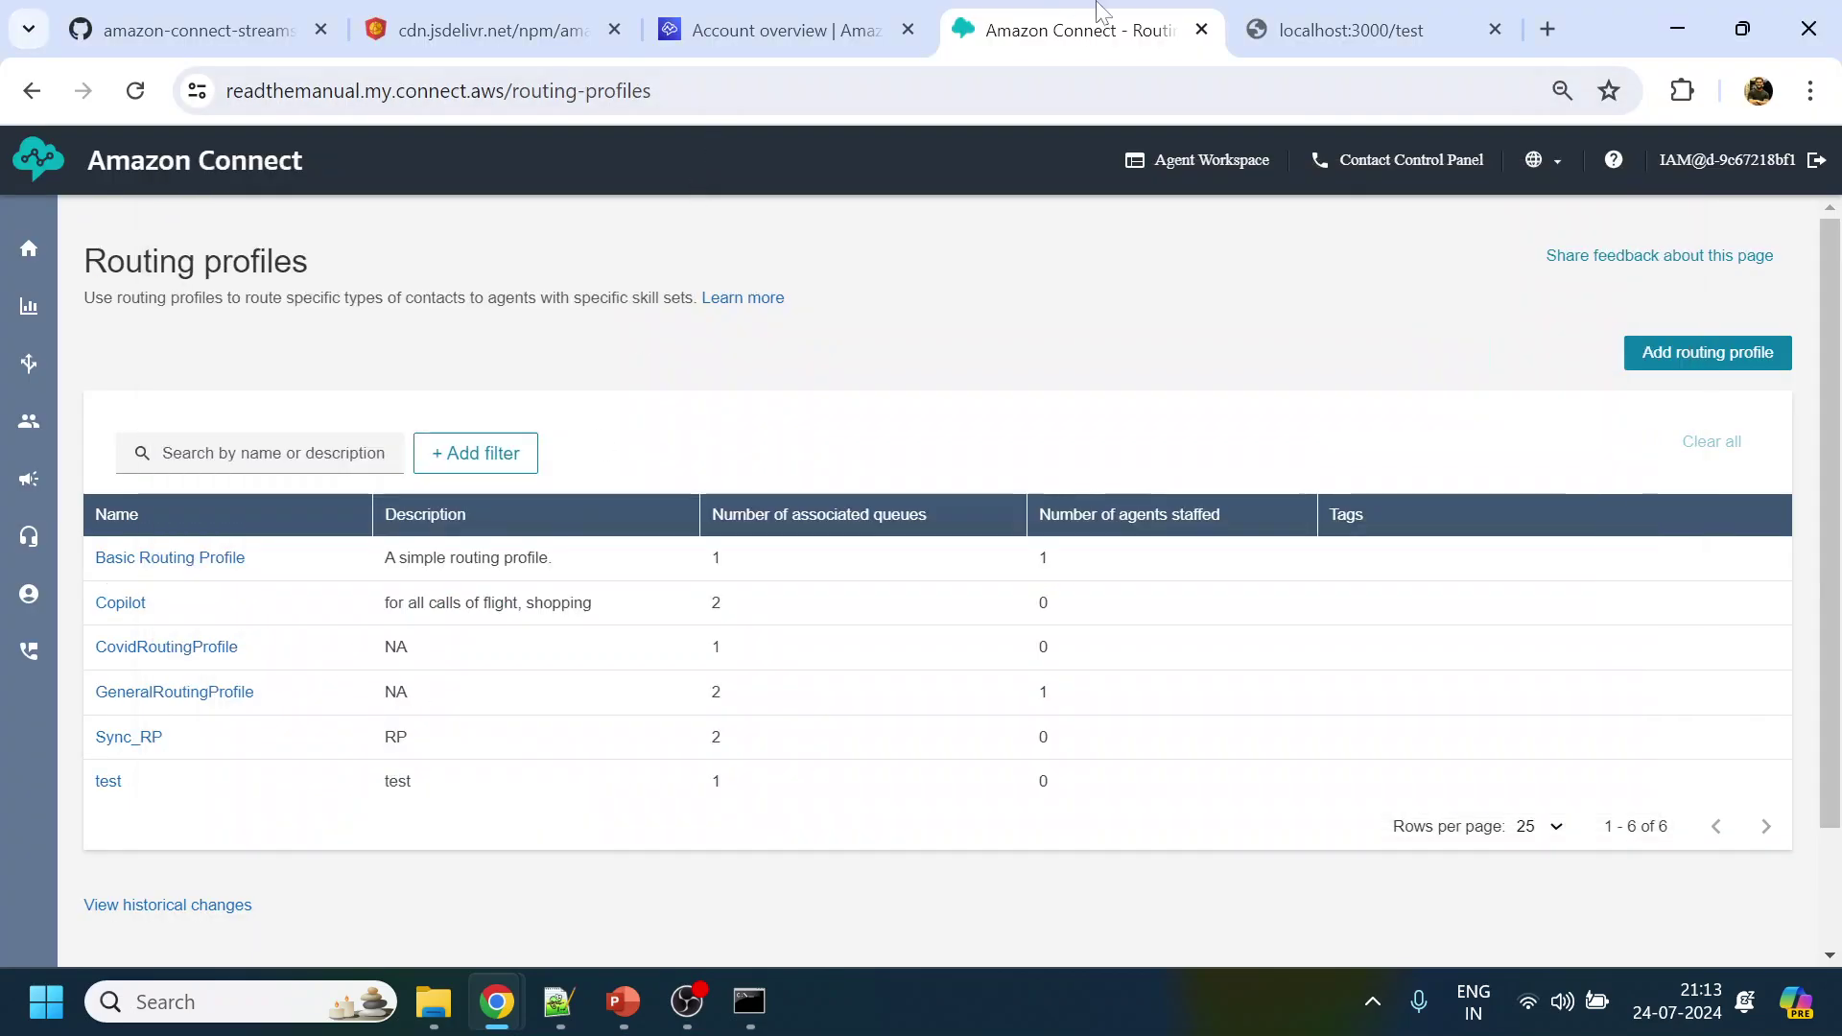
click(1362, 30)
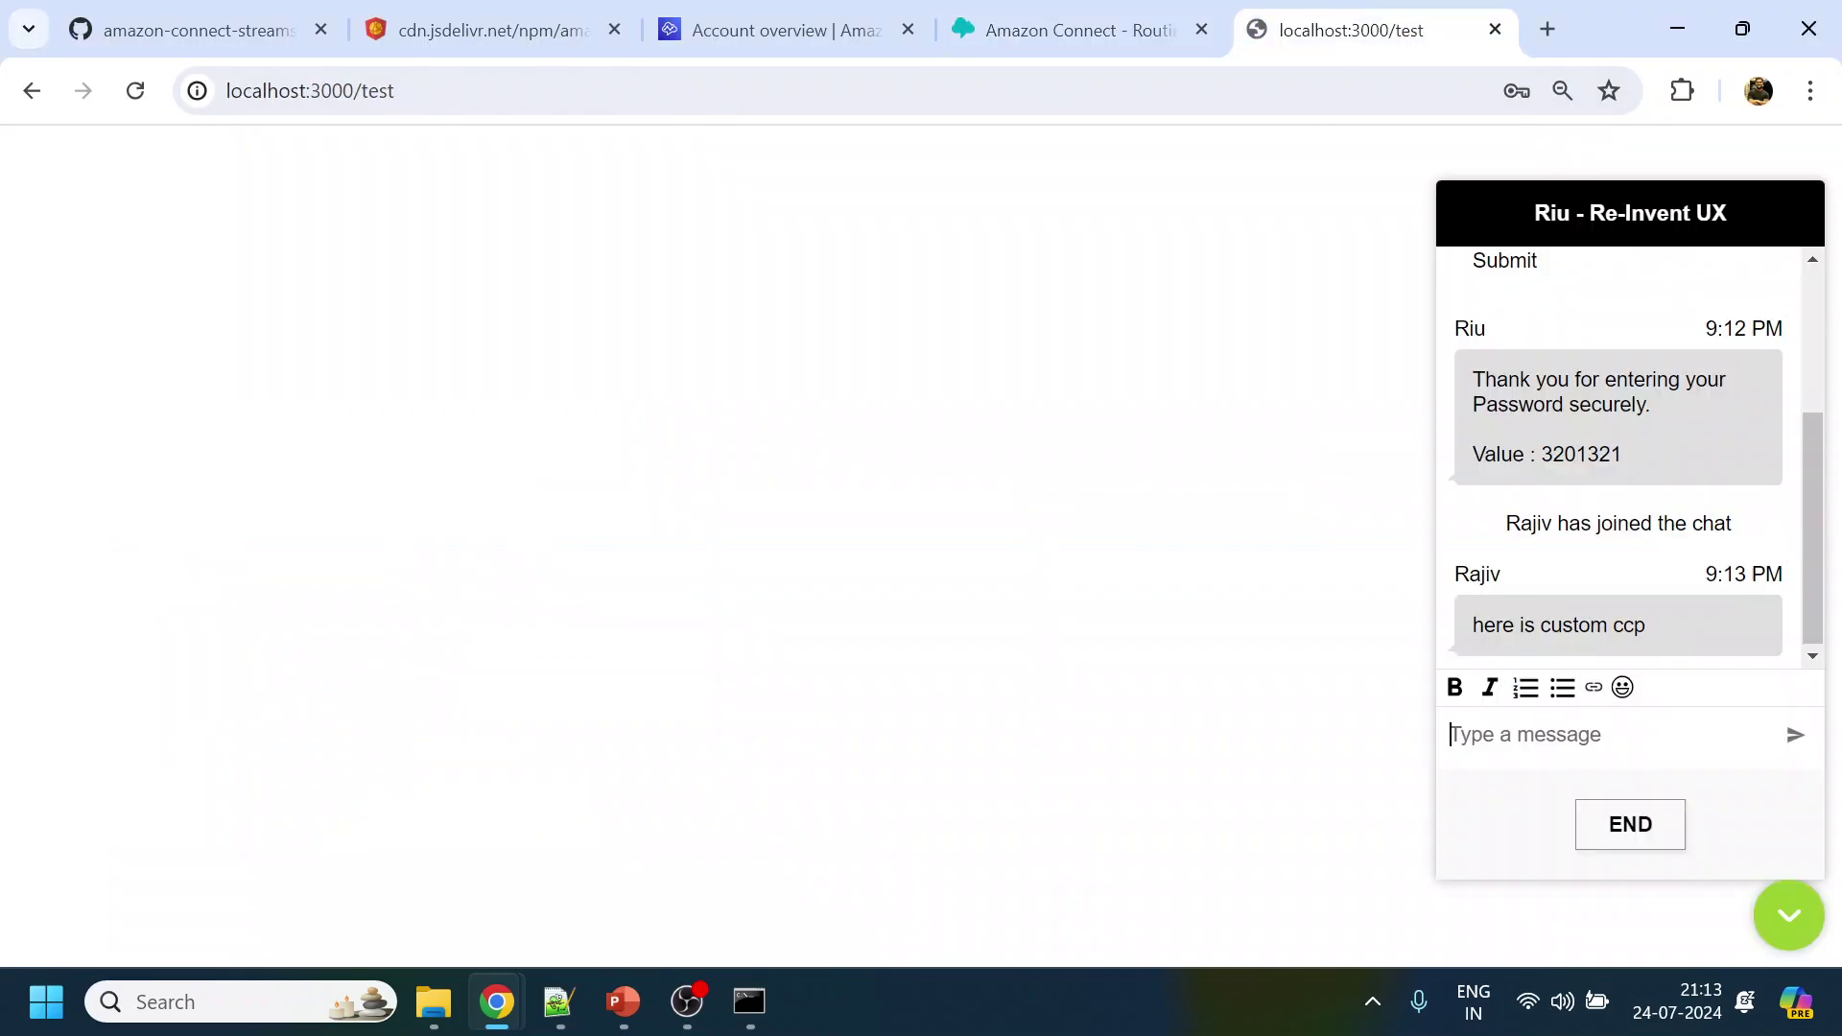
text(hi)
key(Return)
key(alt+Tab)
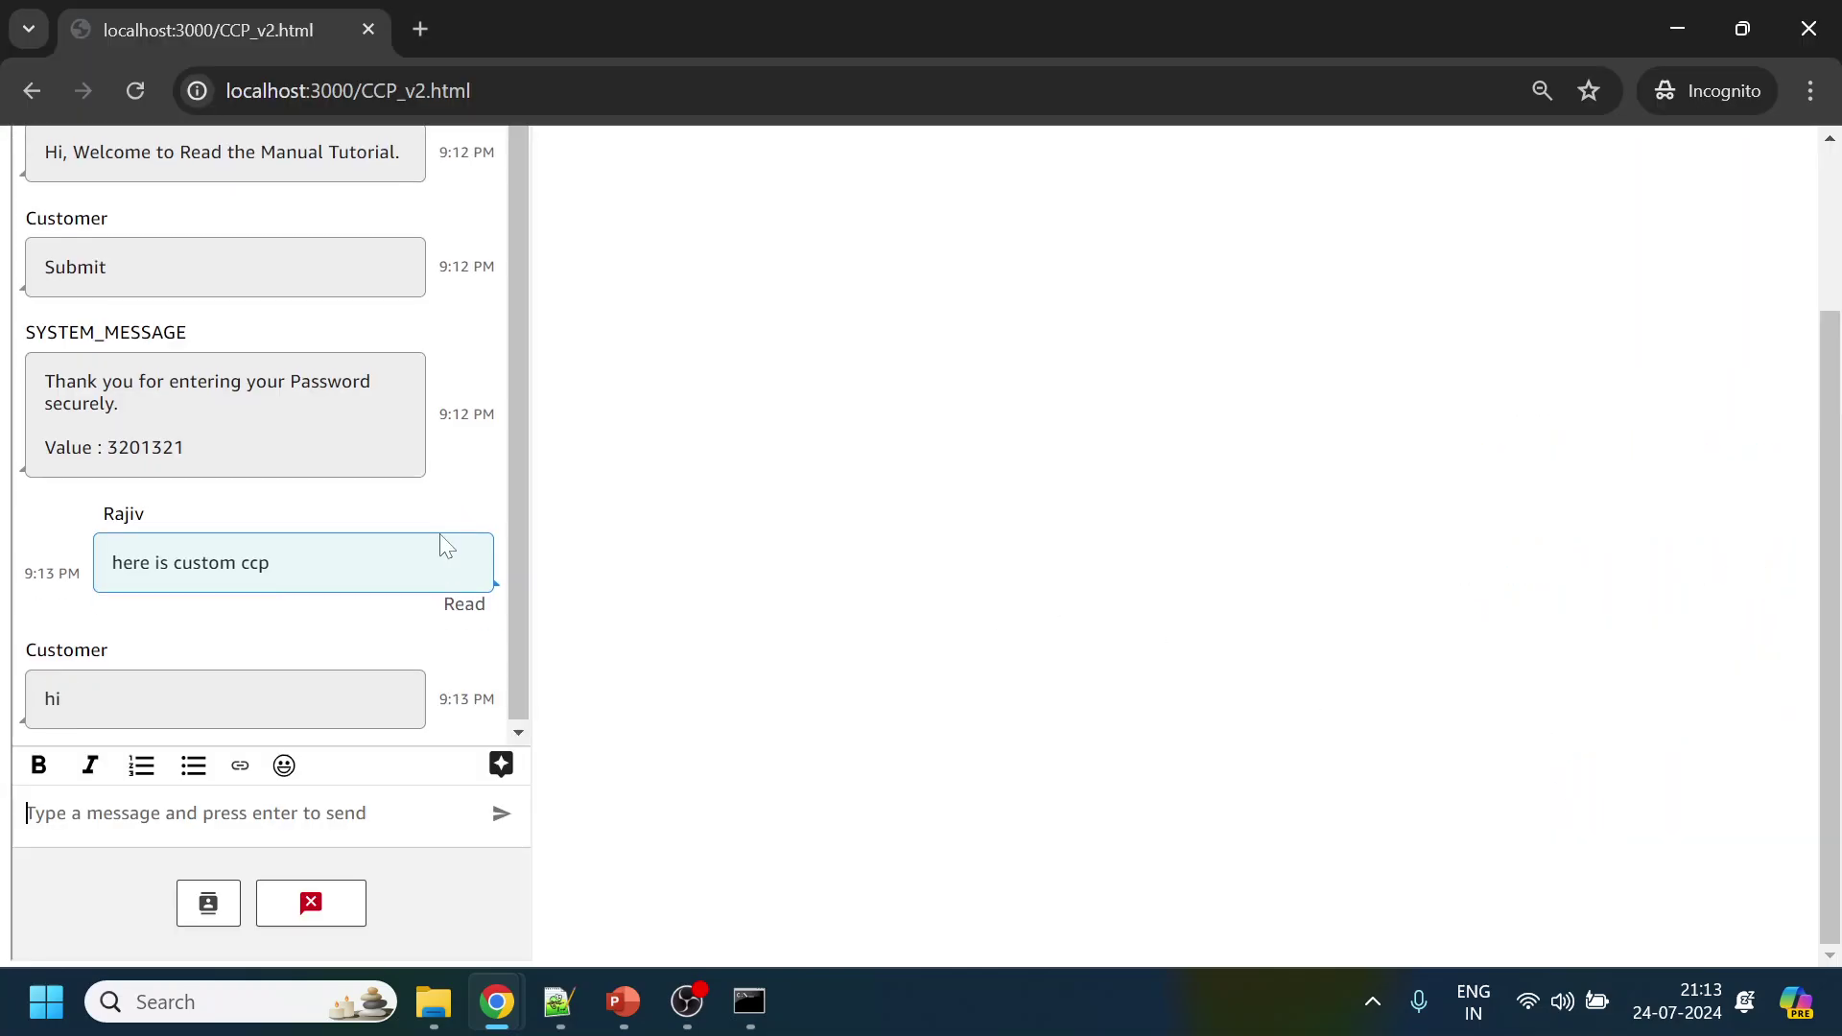
scroll(672, 503, up, 2)
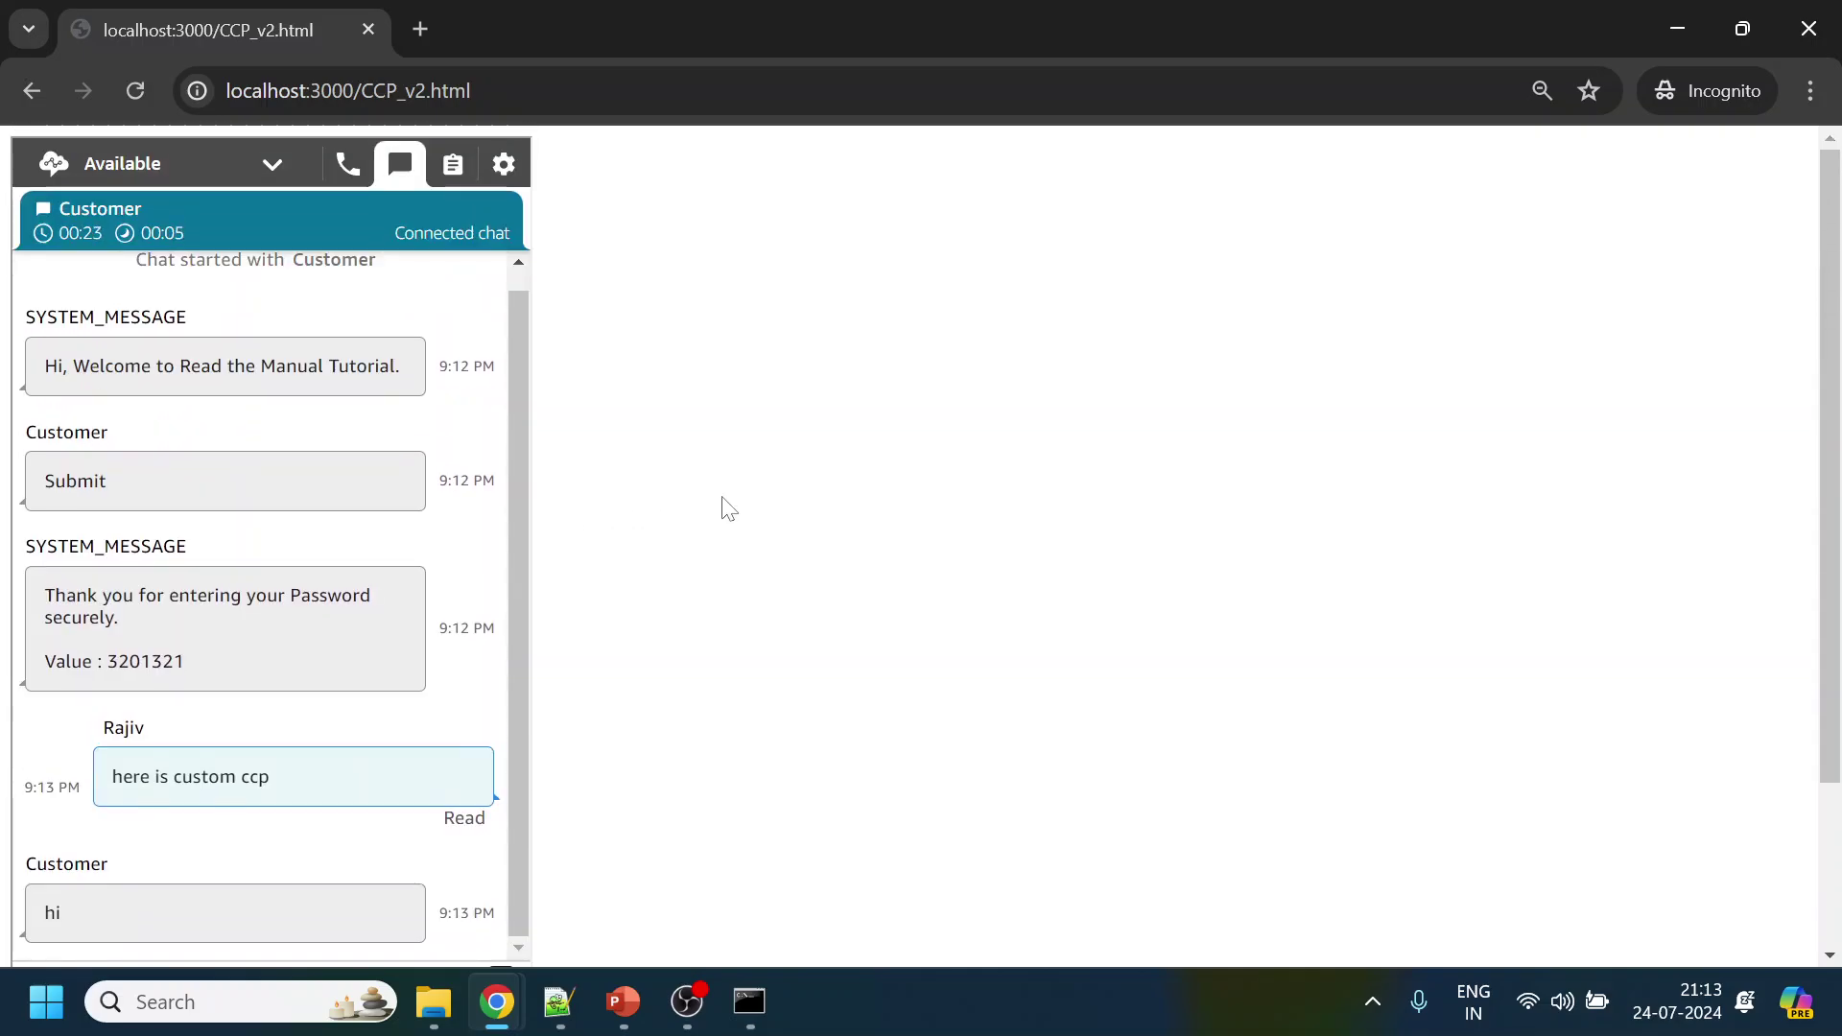